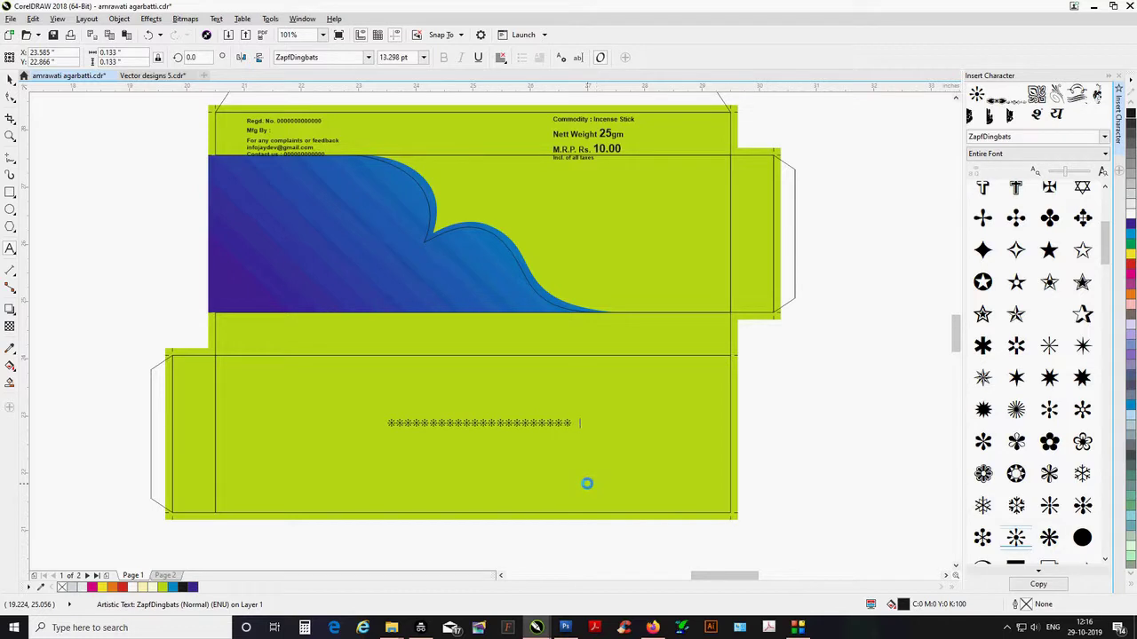
Fit the row of star symbols to the wavy curve and flip it to the inner, blue side of the path.
{"action": "key", "text": "ctrl+space"}
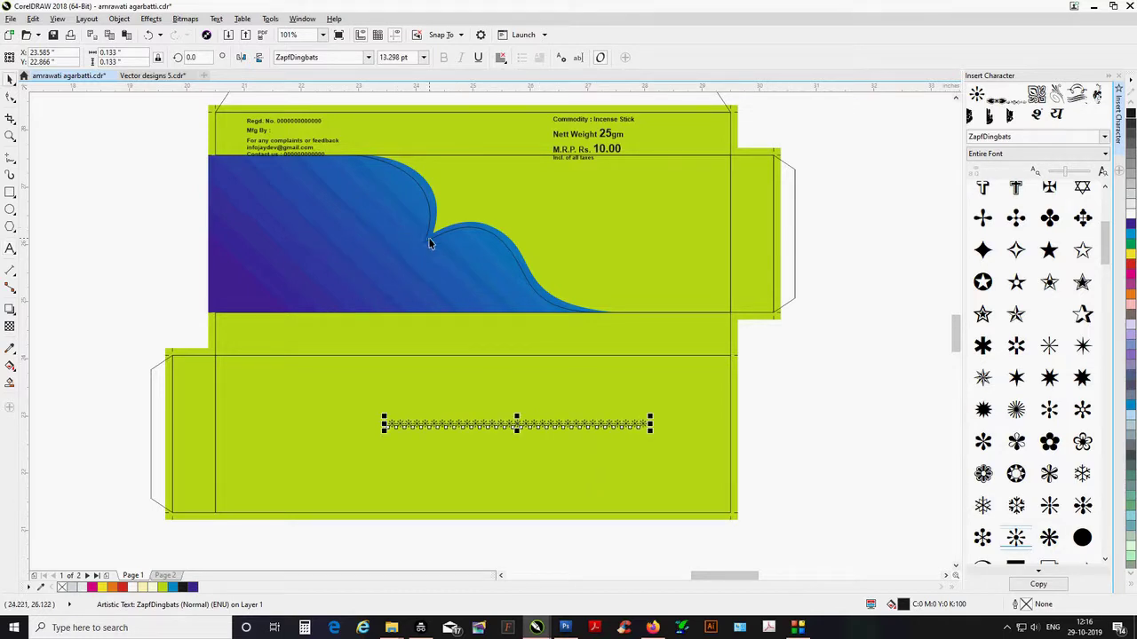
{"action": "left_click", "coordinate": [430, 241], "text": "shift"}
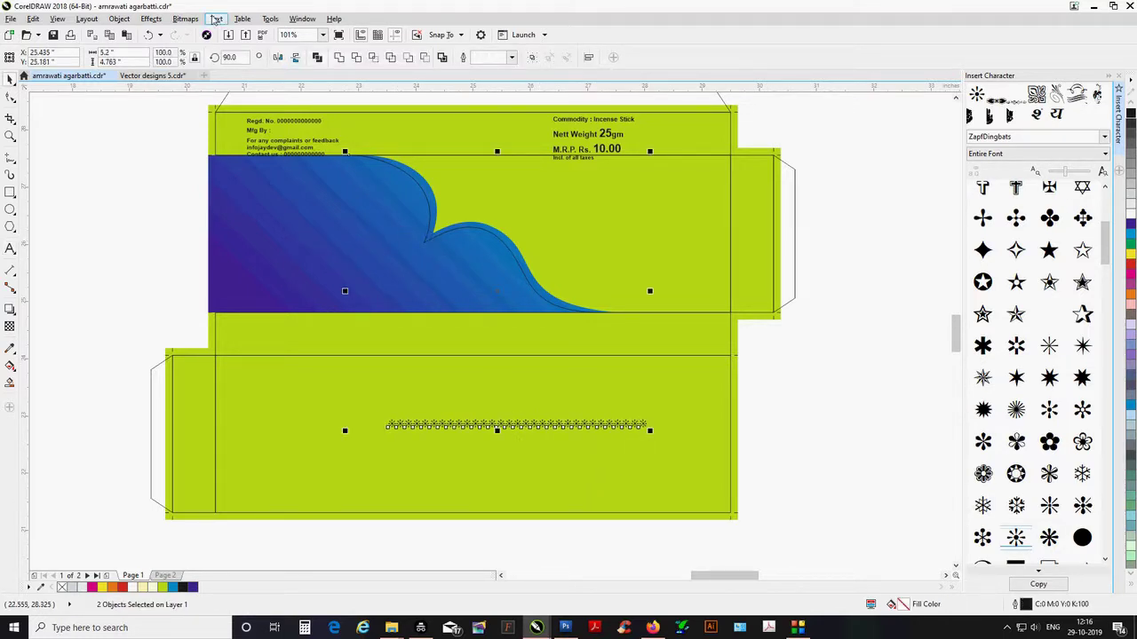
{"action": "left_click", "coordinate": [216, 19]}
{"action": "left_click", "coordinate": [246, 206]}
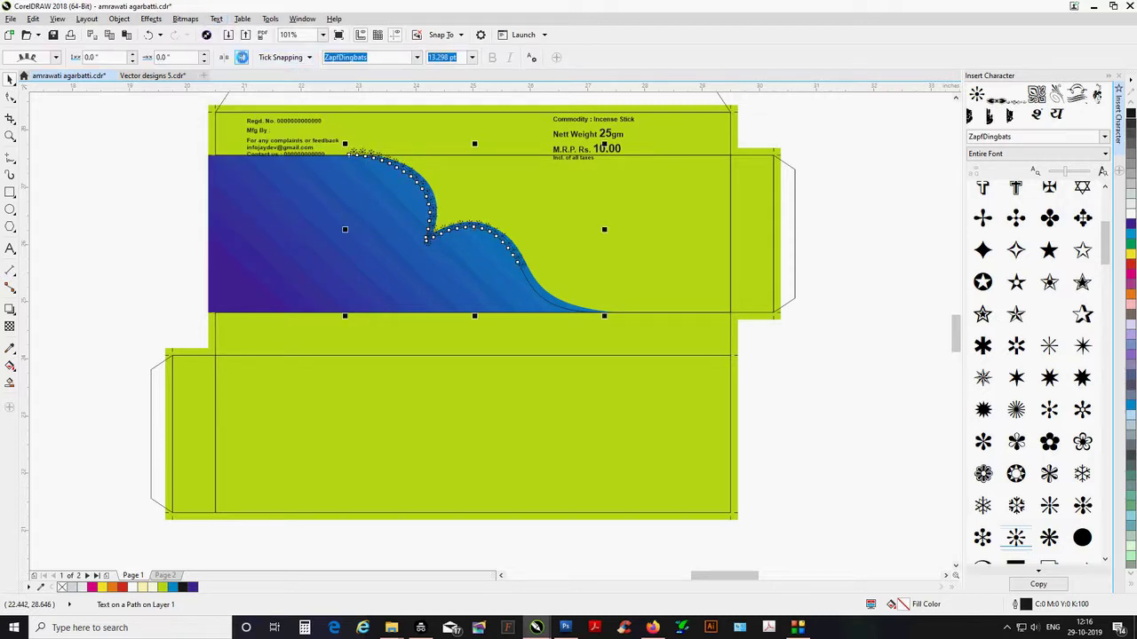
{"action": "left_click", "coordinate": [236, 58]}
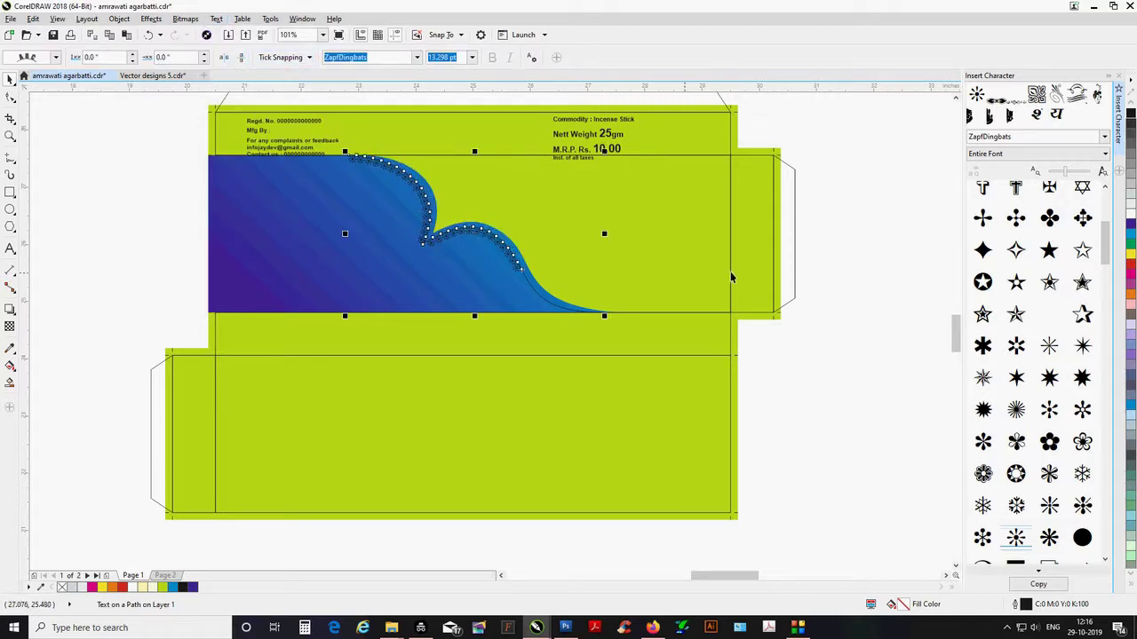
Lengthen the star border along the lower part of the curve by pasting additional copies of the star character.
{"action": "left_click", "coordinate": [799, 263]}
{"action": "left_click", "coordinate": [520, 272]}
{"action": "left_click", "coordinate": [10, 248]}
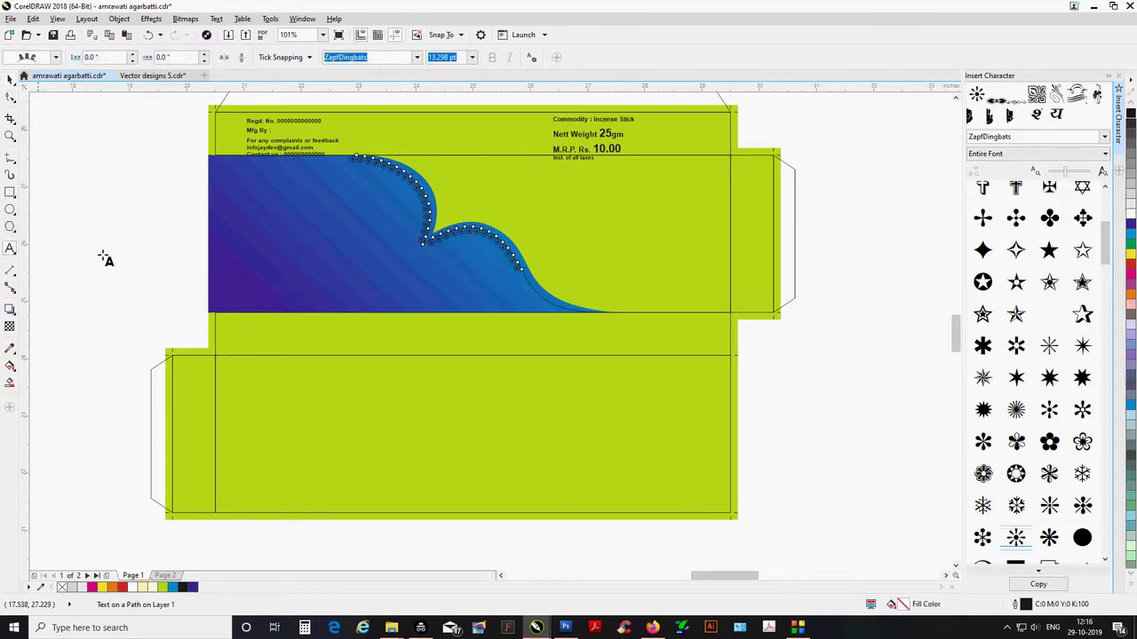
{"action": "left_click", "coordinate": [500, 246]}
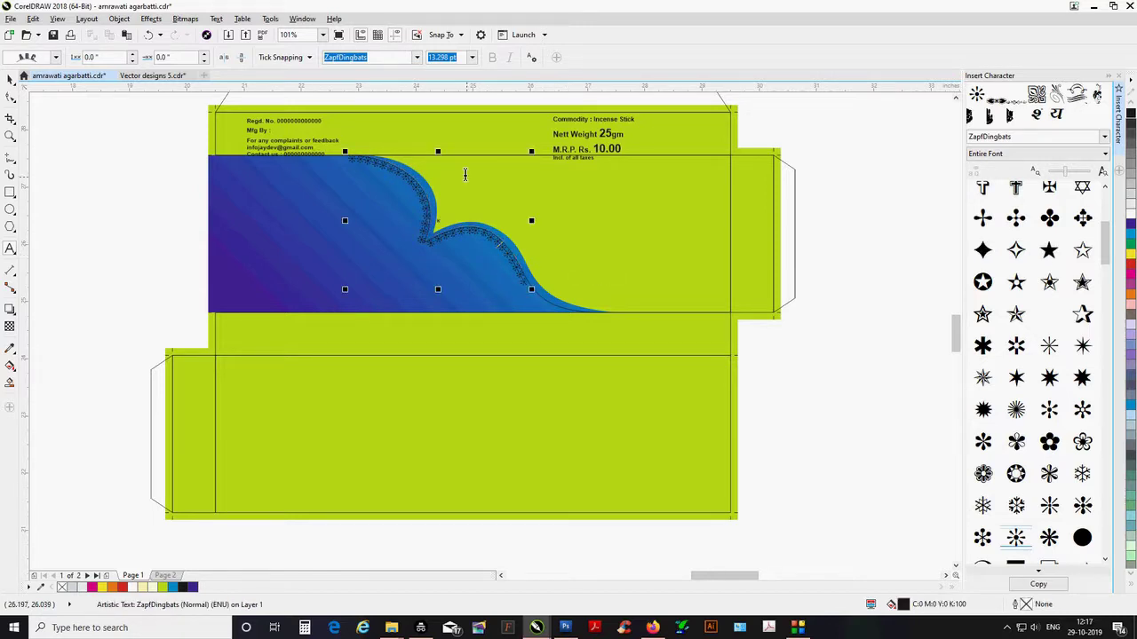
{"action": "key", "text": "ctrl+a"}
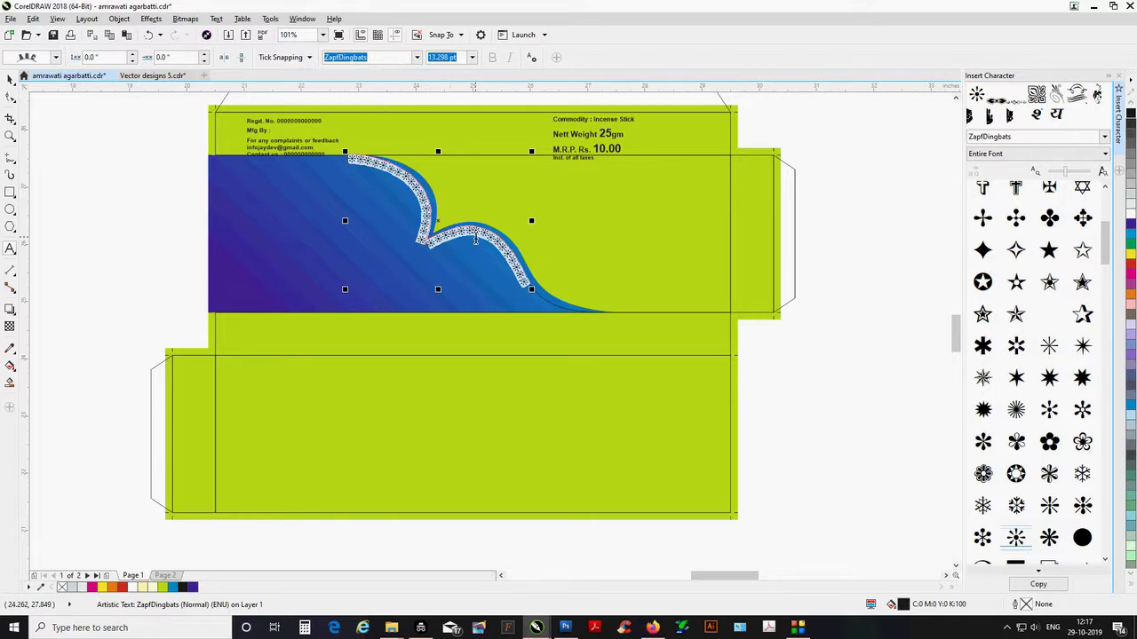
{"action": "left_click", "coordinate": [593, 261]}
{"action": "left_click", "coordinate": [593, 261]}
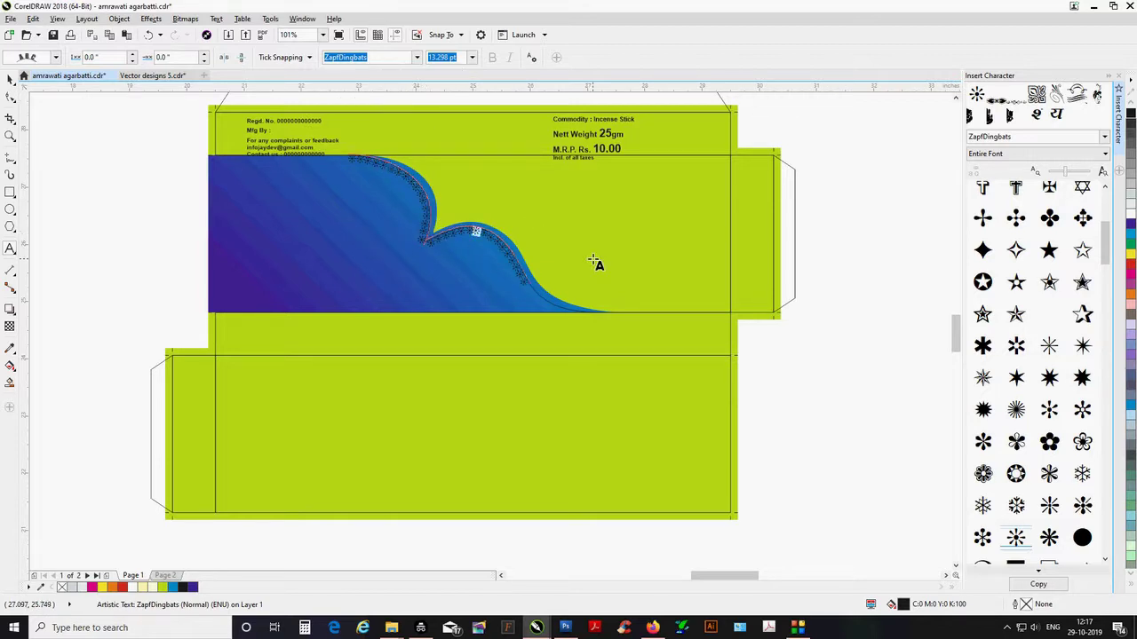
{"action": "key", "text": "ctrl+v"}
{"action": "key", "text": "ctrl+v"}
{"action": "key", "text": "ctrl+v"}
{"action": "key", "text": "ctrl+v"}
{"action": "key", "text": "Escape"}
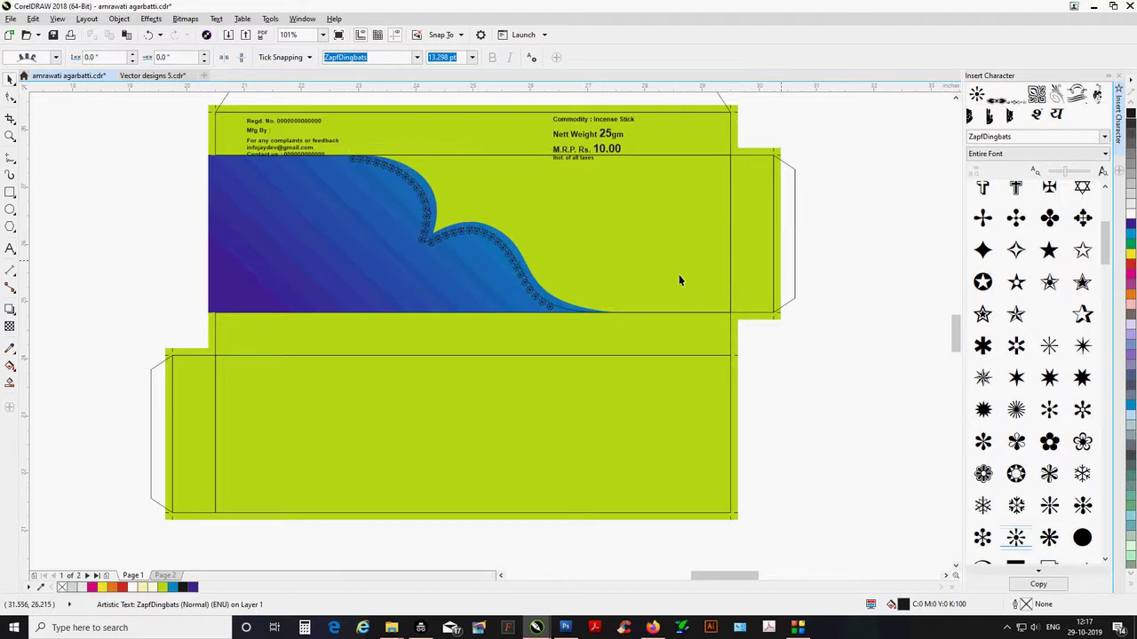
{"action": "key", "text": "Escape"}
Remove the black outline from the border's guide curve and colour the star text yellow.
{"action": "left_click", "coordinate": [573, 313]}
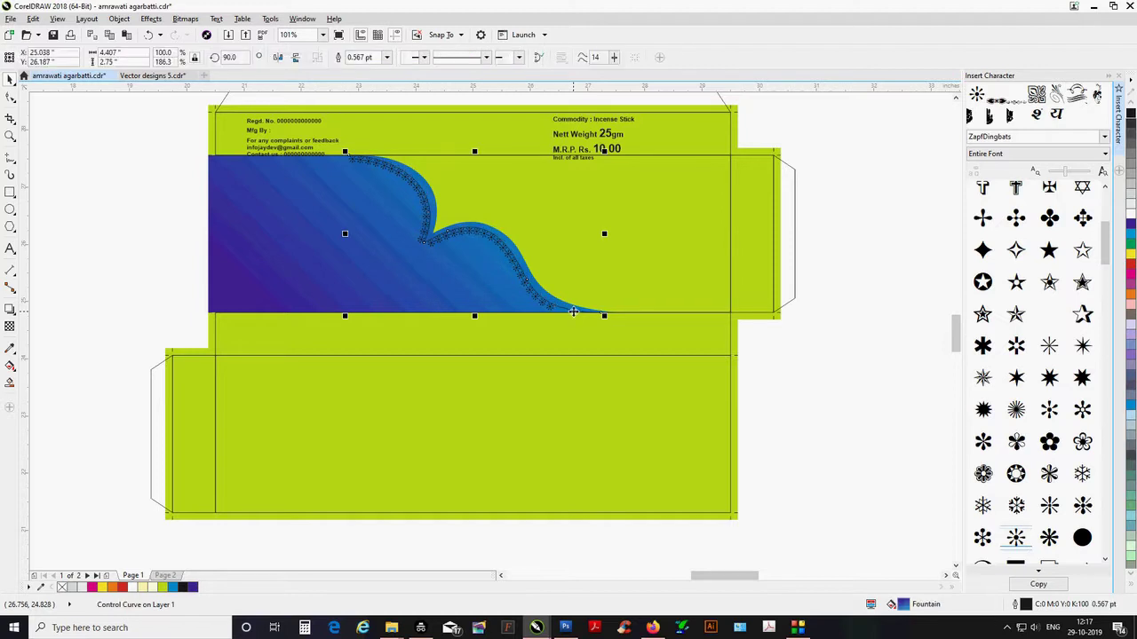
{"action": "left_click", "coordinate": [514, 264]}
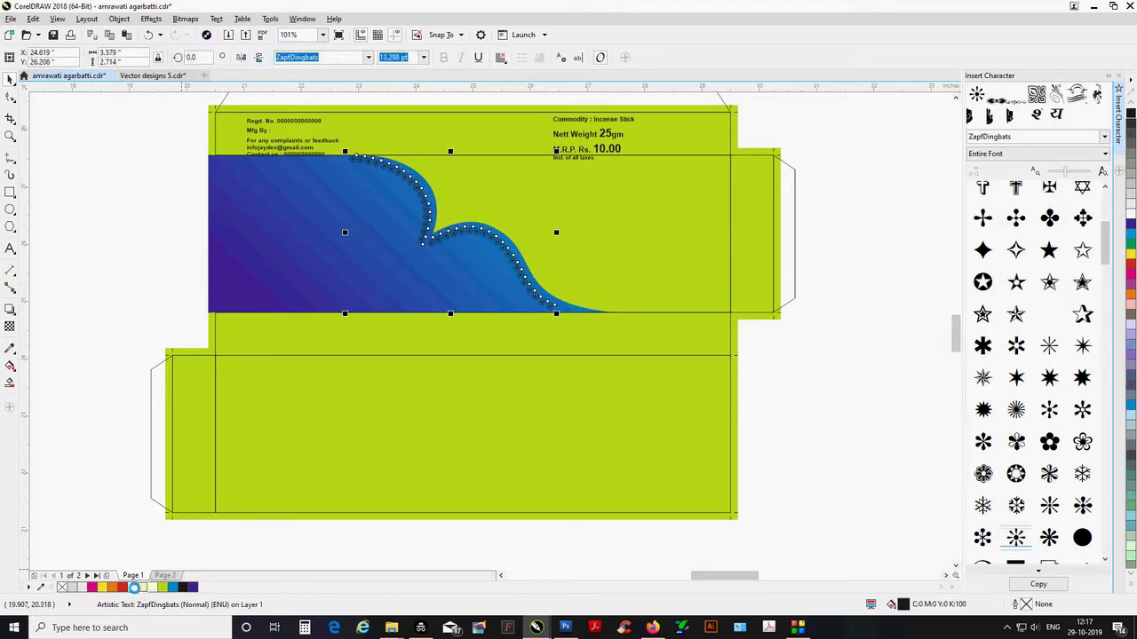
{"action": "left_click", "coordinate": [106, 590]}
{"action": "left_click", "coordinate": [147, 215]}
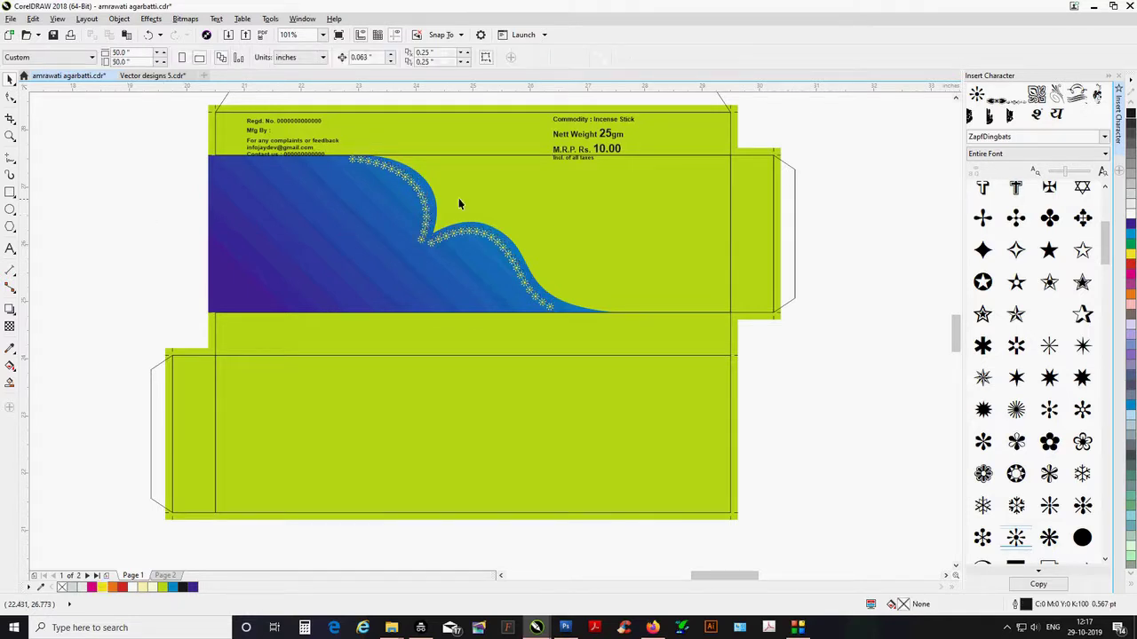
Fill the gap at the curve's inner corner with a single star of about 11.9 pt, coloured yellow.
{"action": "left_click", "coordinate": [424, 245]}
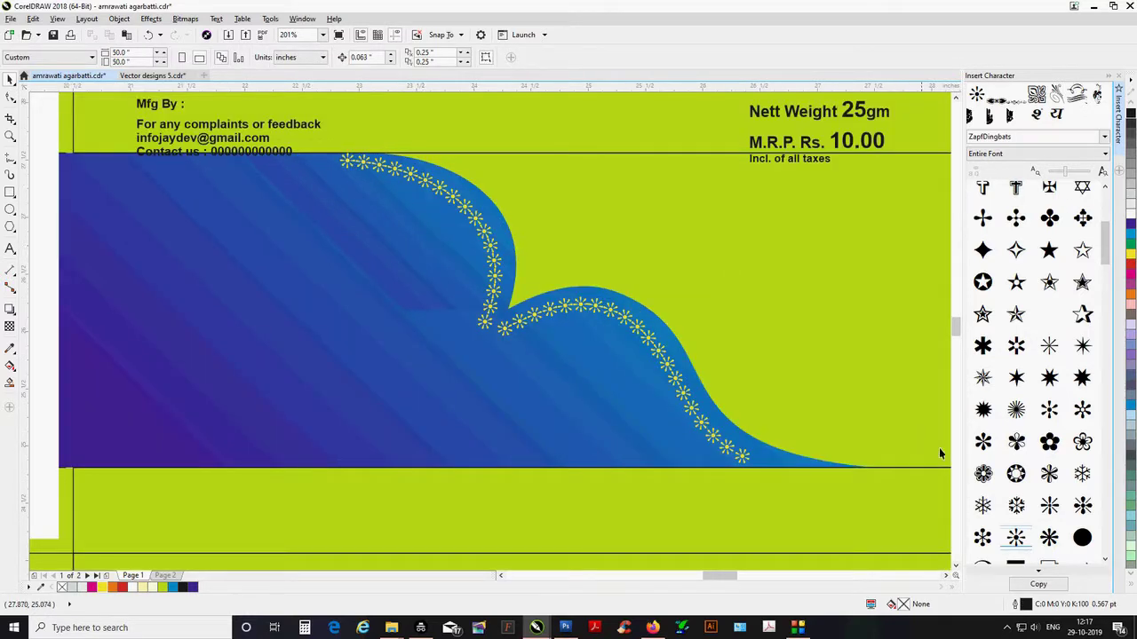
{"action": "left_click_drag", "start_coordinate": [470, 382], "coordinate": [493, 345]}
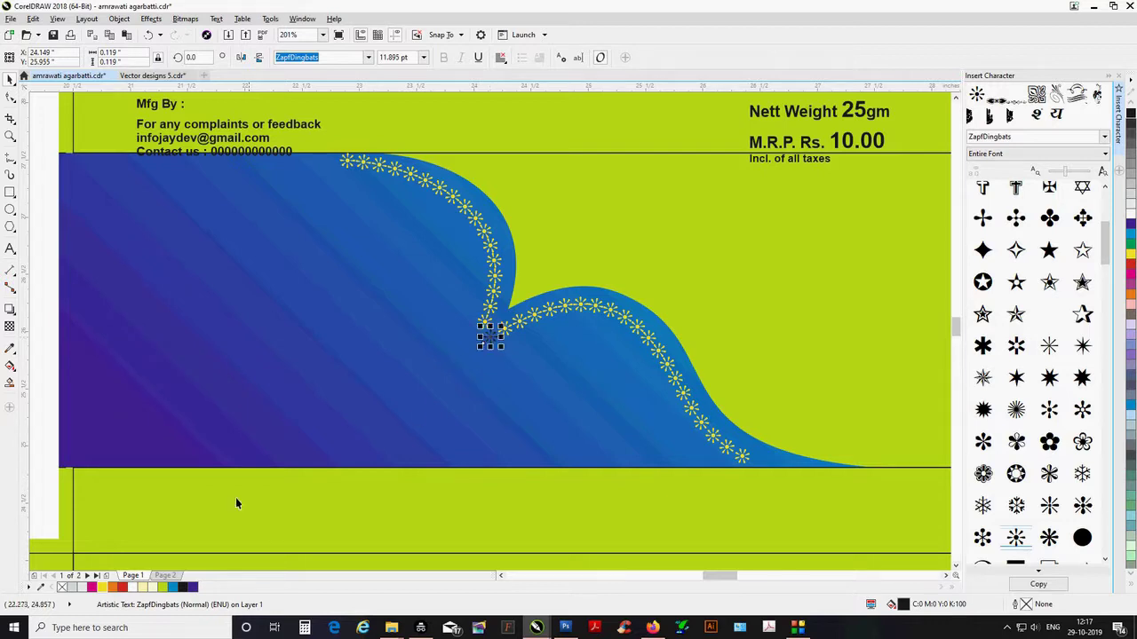
{"action": "left_click", "coordinate": [105, 588]}
{"action": "key", "text": "Escape"}
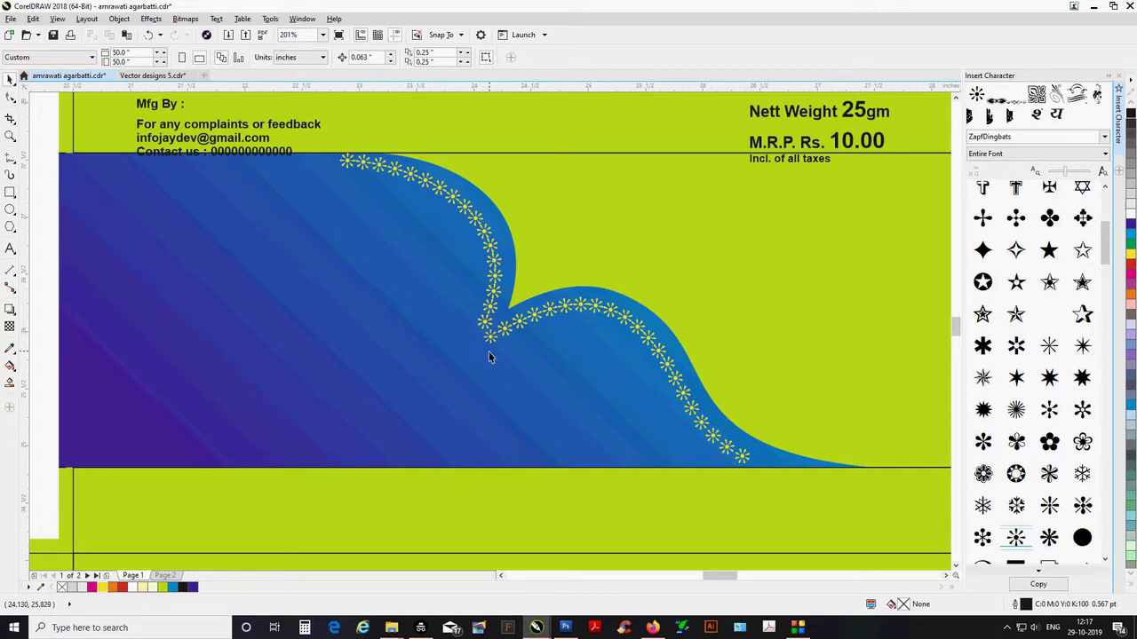
Add the artistic text "t; nso" in the empty area beside the blue shape.
{"action": "scroll", "coordinate": [504, 341], "scroll_direction": "down", "scroll_amount": 1}
{"action": "key", "text": "F2"}
{"action": "left_click_drag", "start_coordinate": [185, 177], "coordinate": [894, 482]}
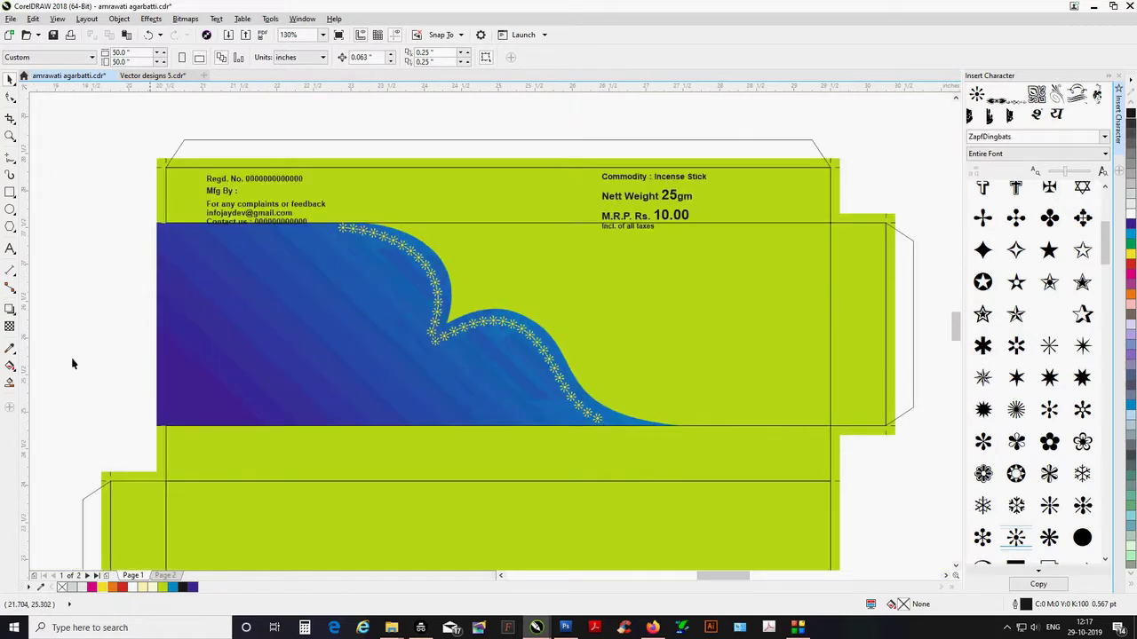
{"action": "left_click", "coordinate": [10, 250]}
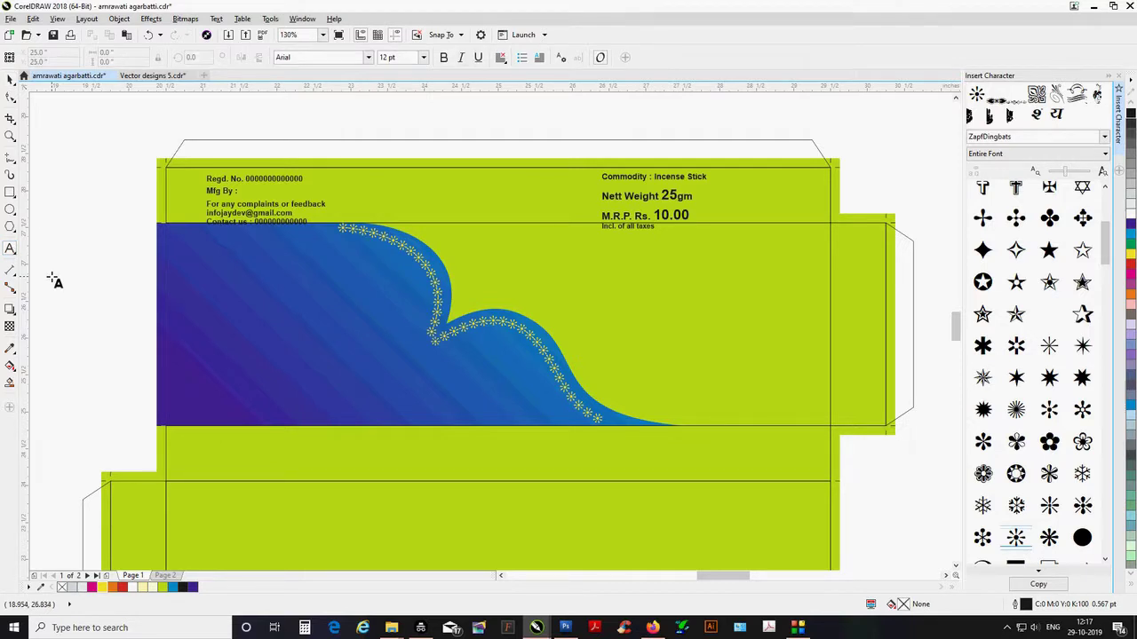
{"action": "left_click", "coordinate": [53, 280]}
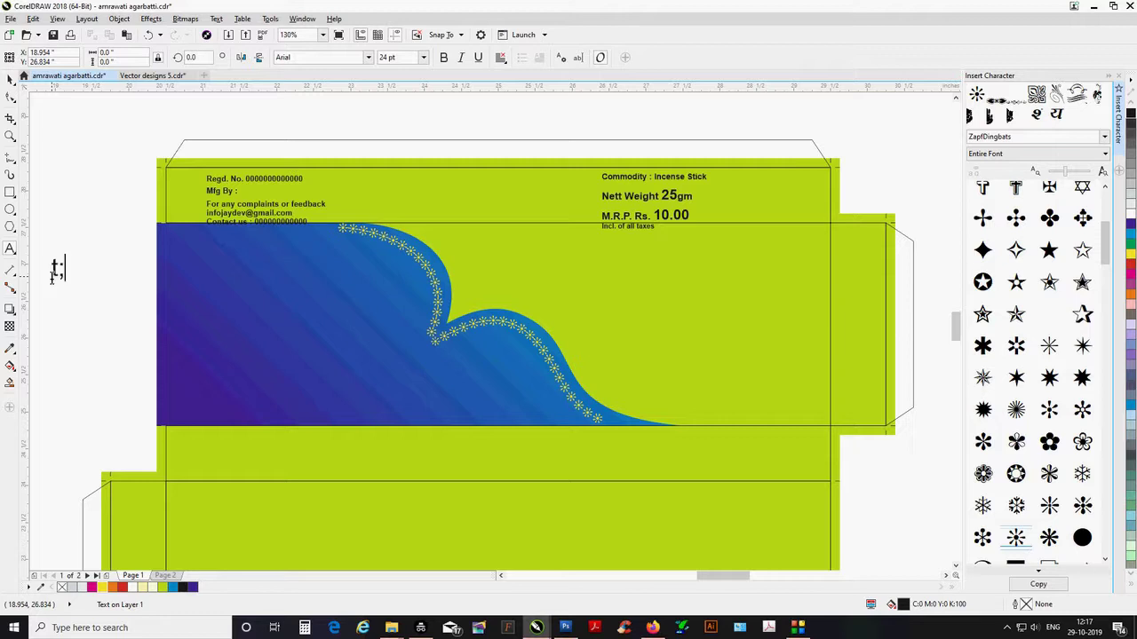
{"action": "type", "text": "nso"}
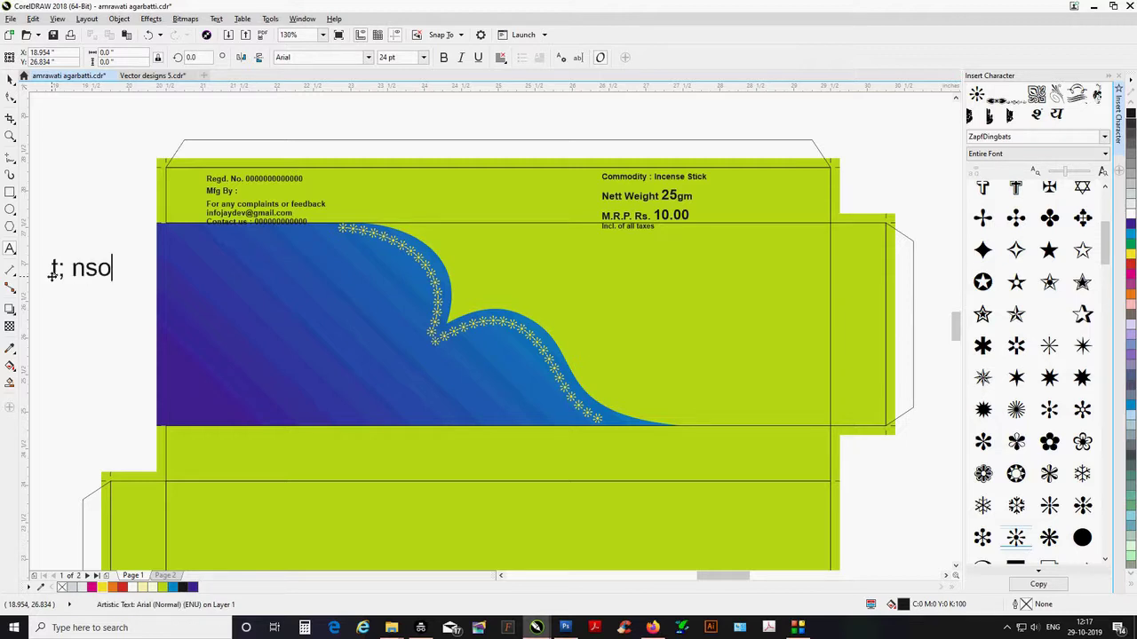
{"action": "key", "text": "ctrl+space"}
Set the new text's font to AMS Aakash.
{"action": "left_click", "coordinate": [369, 57]}
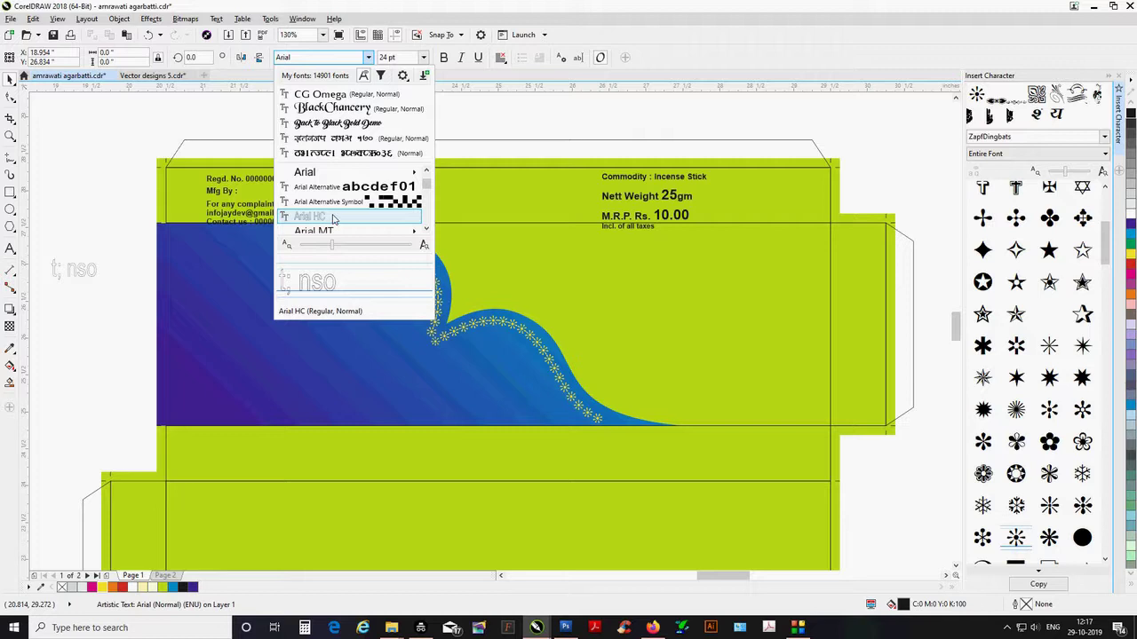
{"action": "scroll", "coordinate": [333, 218], "scroll_direction": "down", "scroll_amount": 2}
{"action": "scroll", "coordinate": [333, 218], "scroll_direction": "up", "scroll_amount": 3}
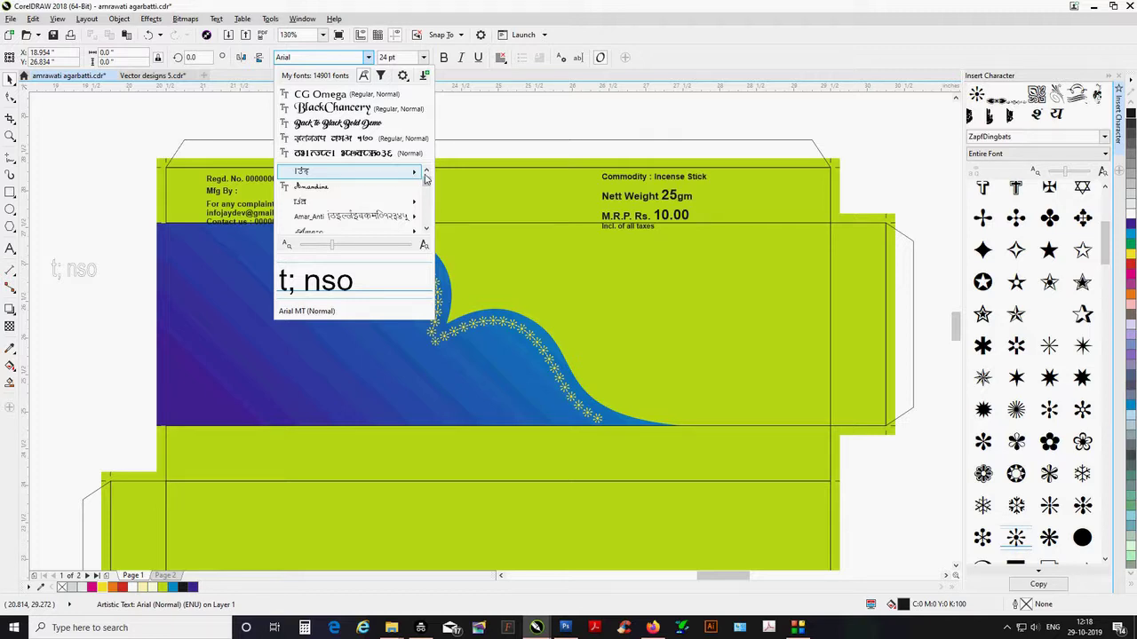
{"action": "left_click", "coordinate": [425, 179]}
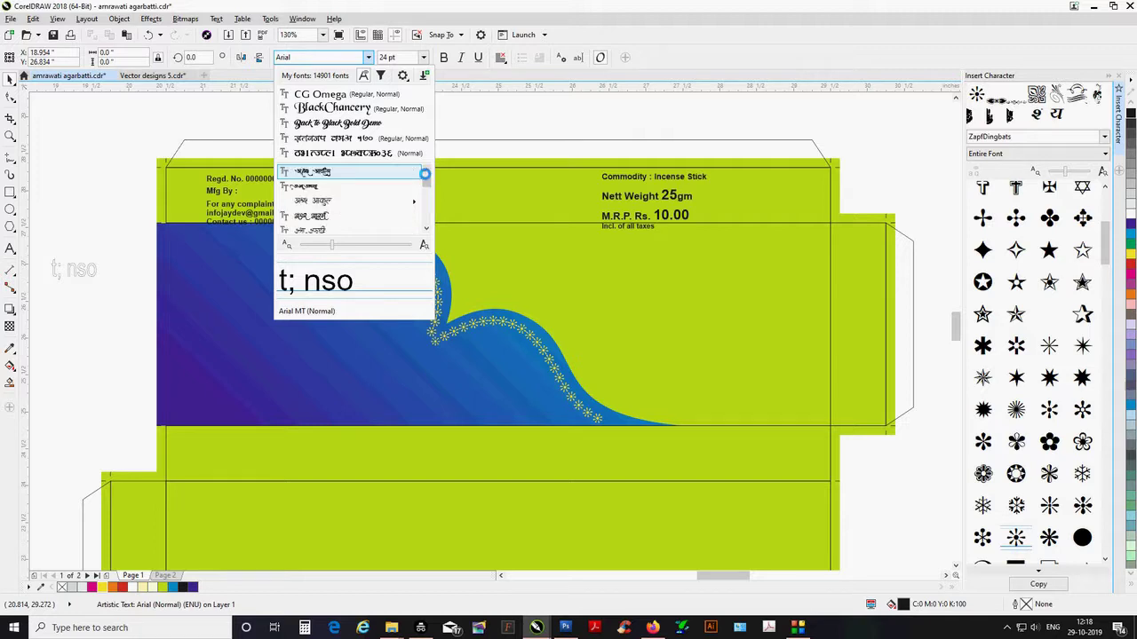
{"action": "left_click", "coordinate": [337, 191]}
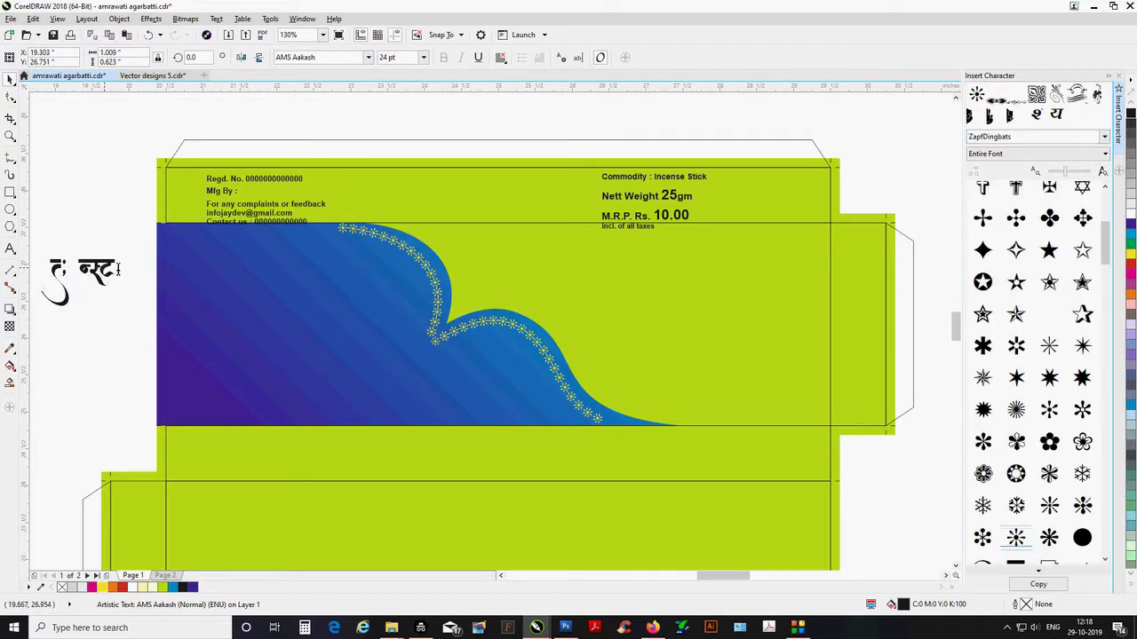
Replace the text's content with the Devanagari title "जय देव".
{"action": "key", "text": "ctrl+a"}
{"action": "type", "text": "b"}
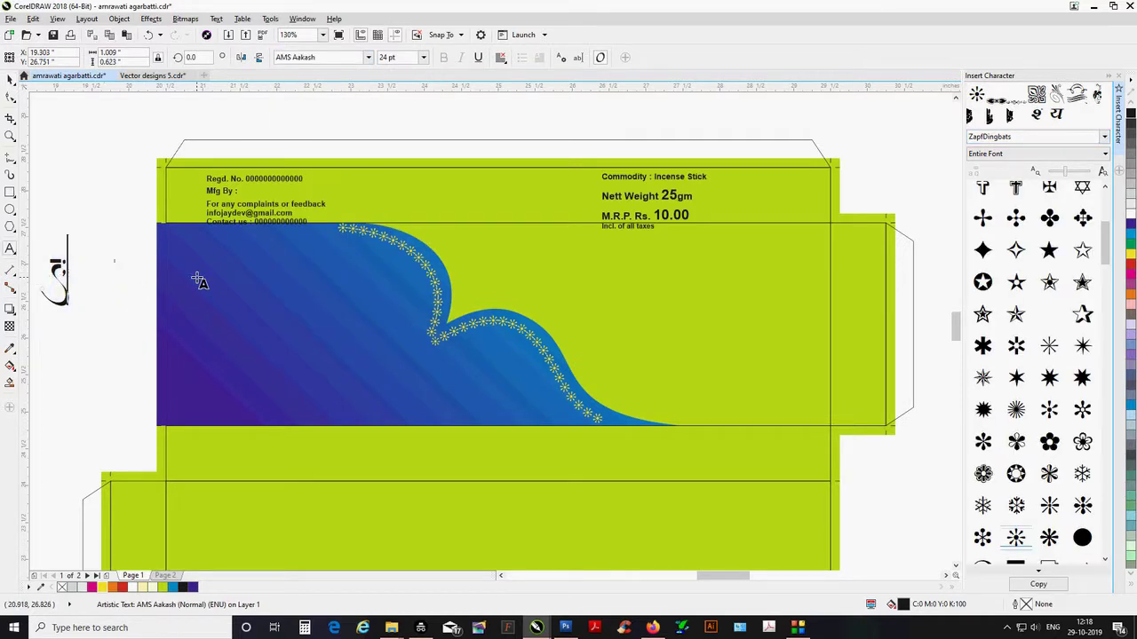
{"action": "key", "text": "BackSpace"}
{"action": "type", "text": "v"}
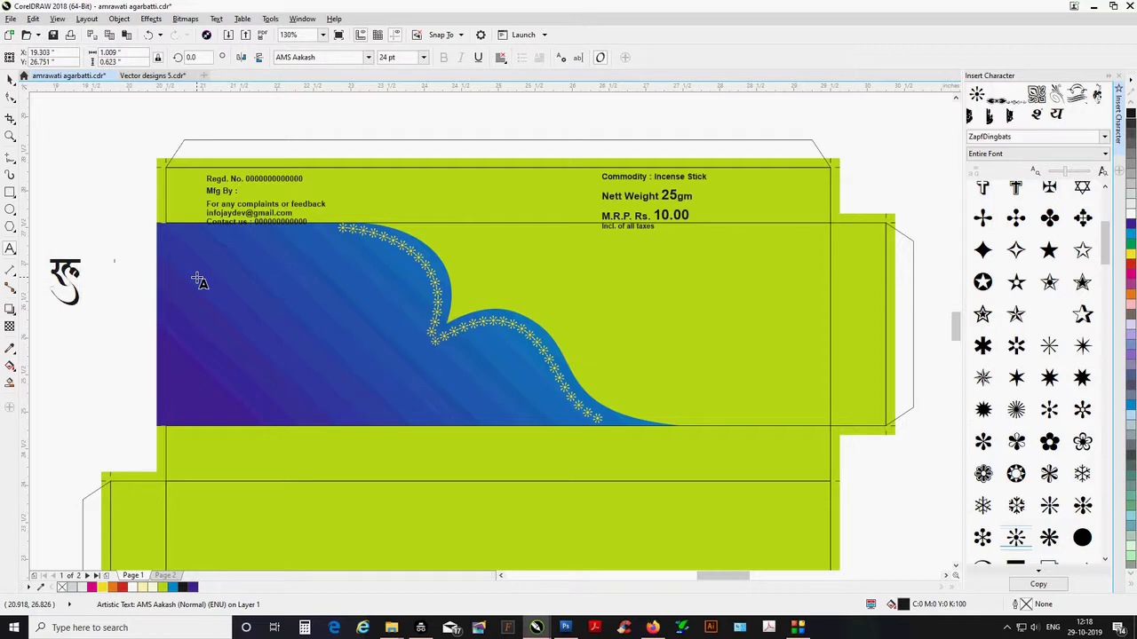
{"action": "key", "text": "BackSpace"}
{"action": "type", "text": "th"}
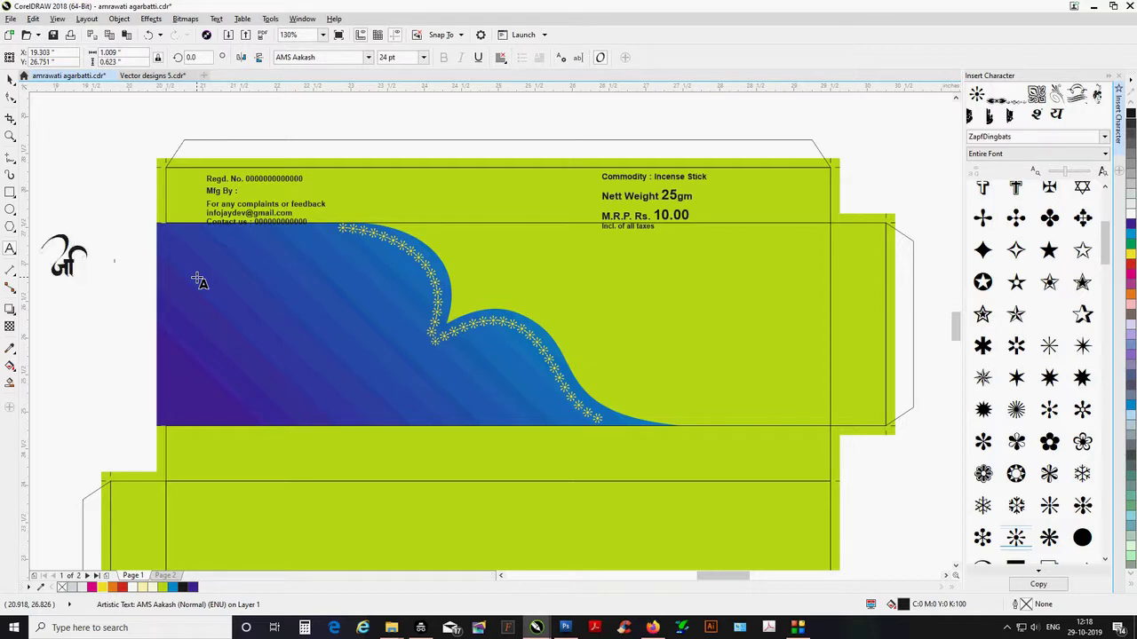
{"action": "key", "text": "BackSpace"}
{"action": "type", "text": "; g"}
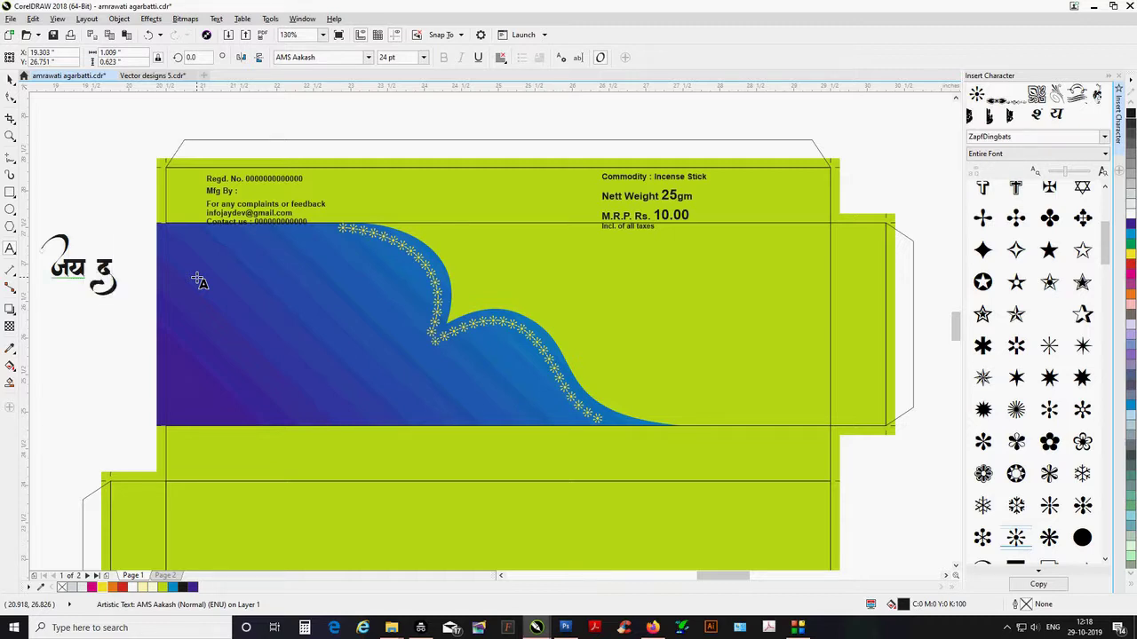
{"action": "type", "text": "oo"}
{"action": "key", "text": "ctrl+space"}
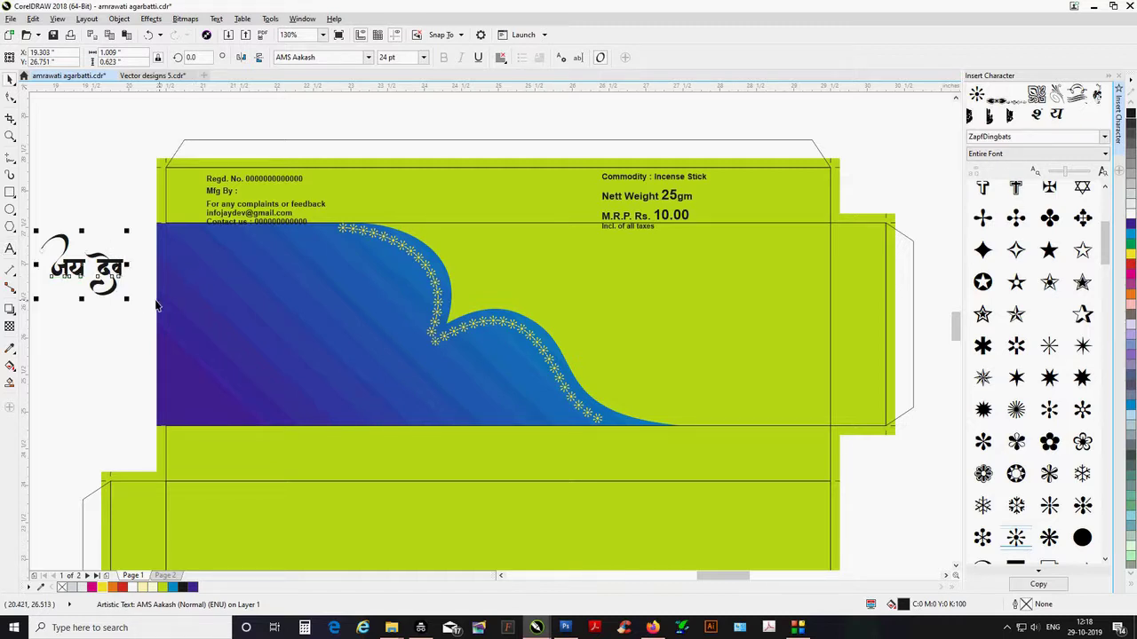
Enlarge the "जय देव" title to about 63 pt and place it on the blue shape.
{"action": "left_click_drag", "start_coordinate": [126, 298], "coordinate": [176, 335]}
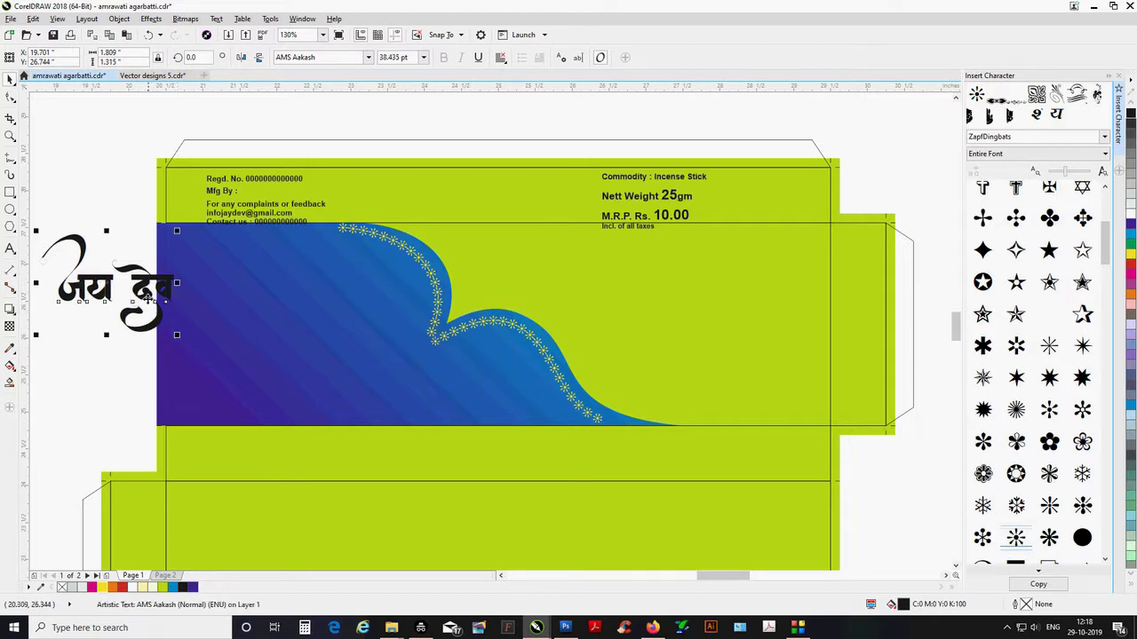
{"action": "left_click_drag", "start_coordinate": [146, 300], "coordinate": [380, 365]}
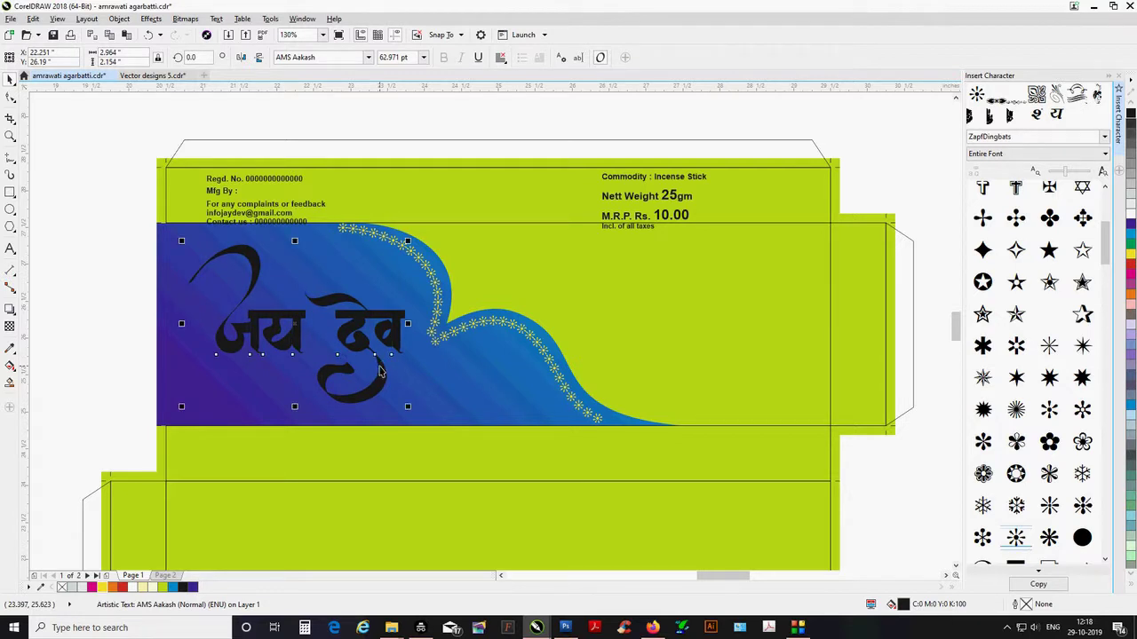
Break the title apart into separate words and fill both words with white.
{"action": "key", "text": "ctrl+k"}
{"action": "left_click", "coordinate": [379, 371], "text": "shift"}
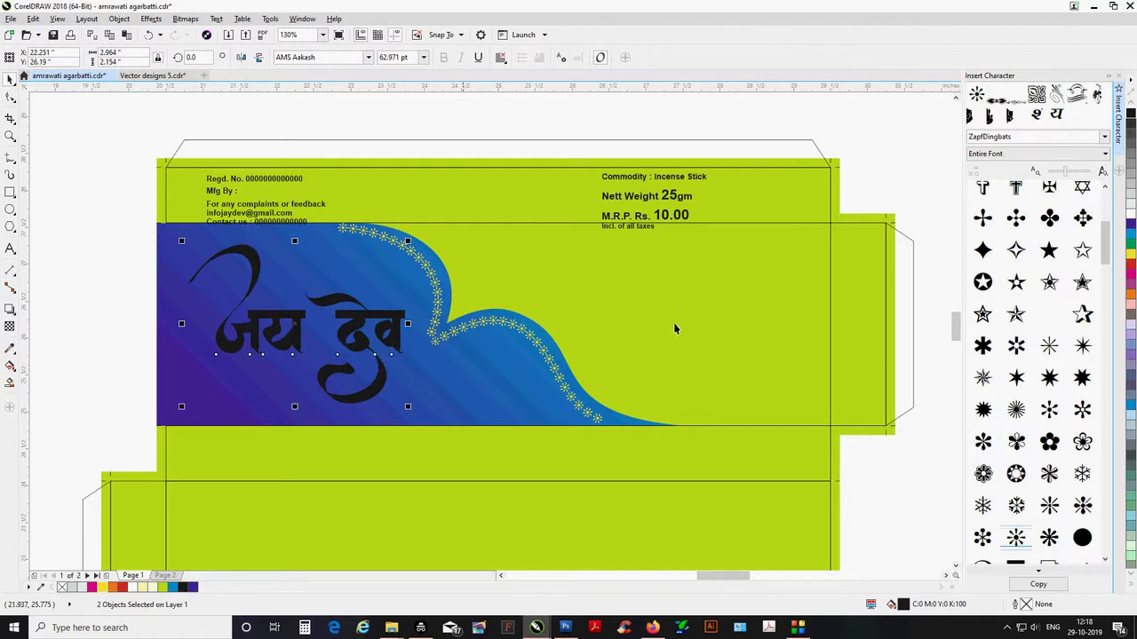
{"action": "left_click", "coordinate": [1130, 214]}
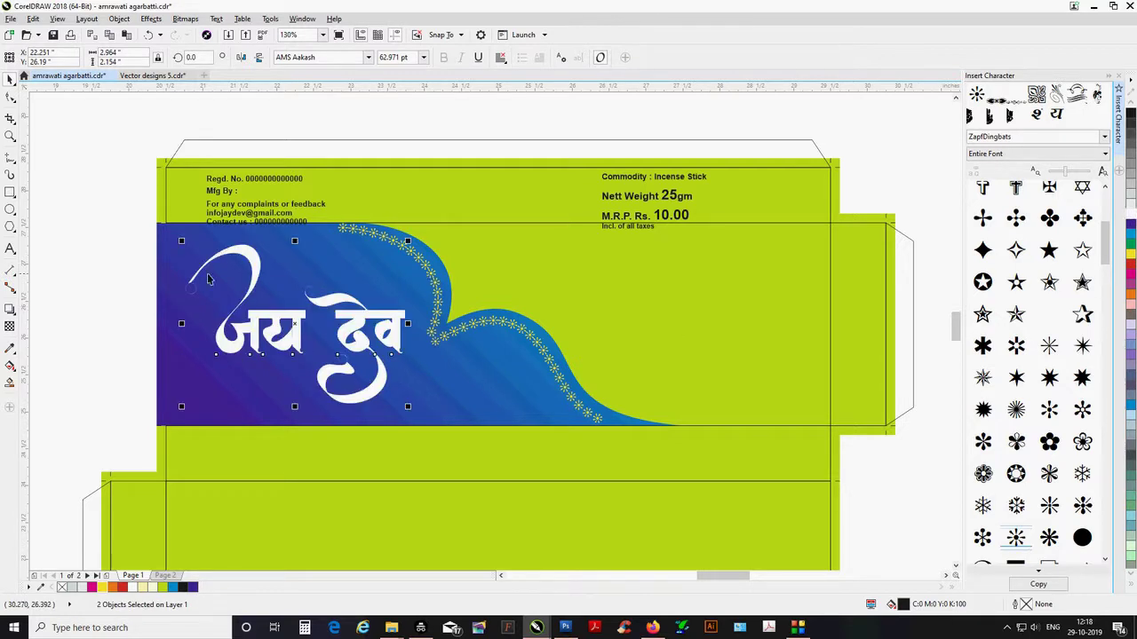
{"action": "left_click", "coordinate": [91, 270]}
Enlarge both title words together to about 68 pt and shift them slightly down within the blue shape.
{"action": "left_click", "coordinate": [351, 321]}
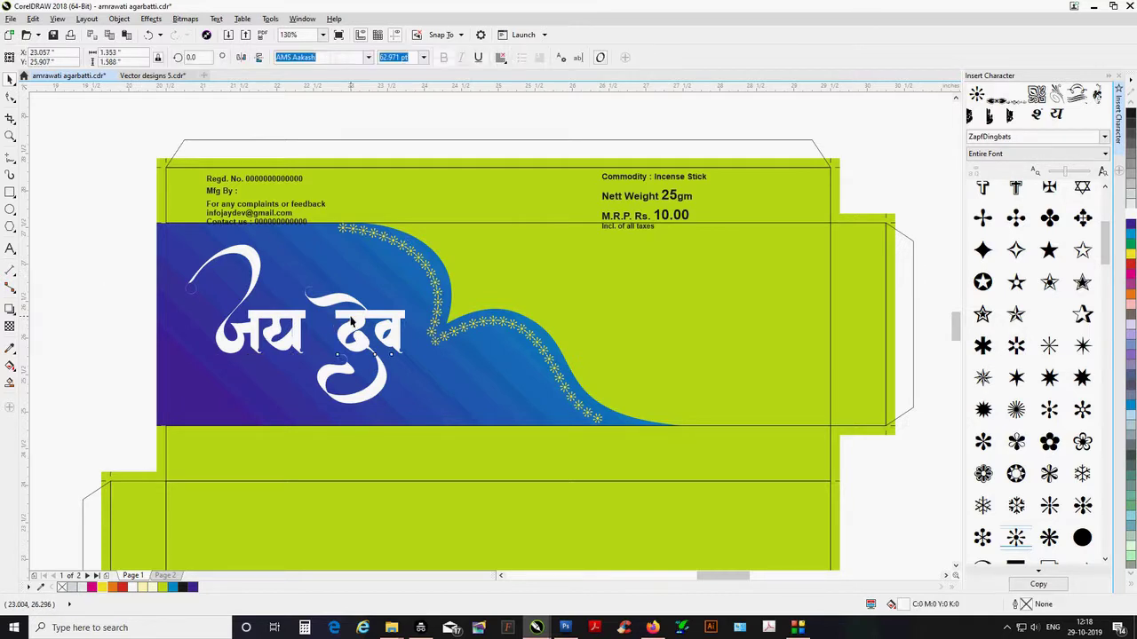
{"action": "left_click", "coordinate": [296, 328], "text": "shift"}
{"action": "left_click_drag", "start_coordinate": [410, 409], "coordinate": [417, 416]}
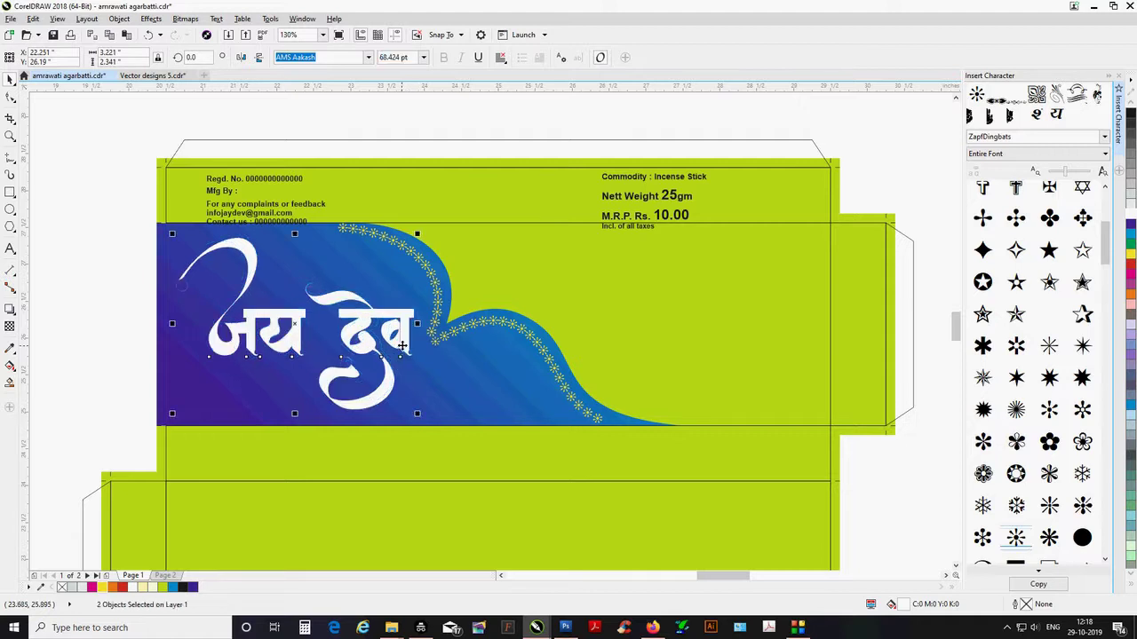
{"action": "left_click_drag", "start_coordinate": [404, 345], "coordinate": [411, 359]}
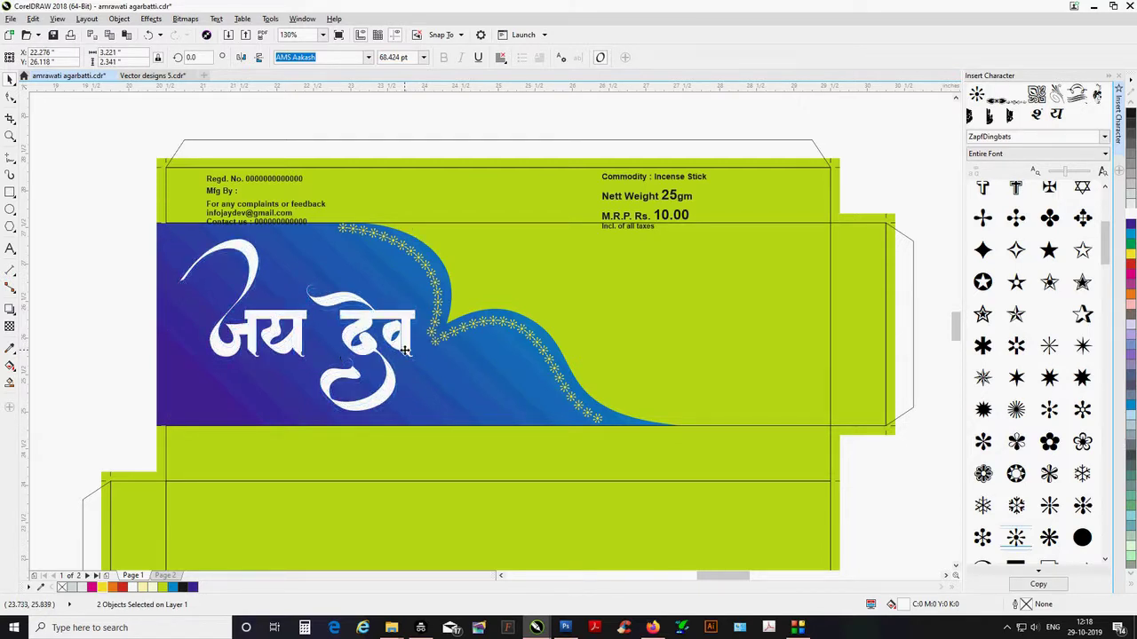
Place a black, slightly offset copy of both title words behind the white title as a shadow and group the copy.
{"action": "left_click", "coordinate": [183, 588]}
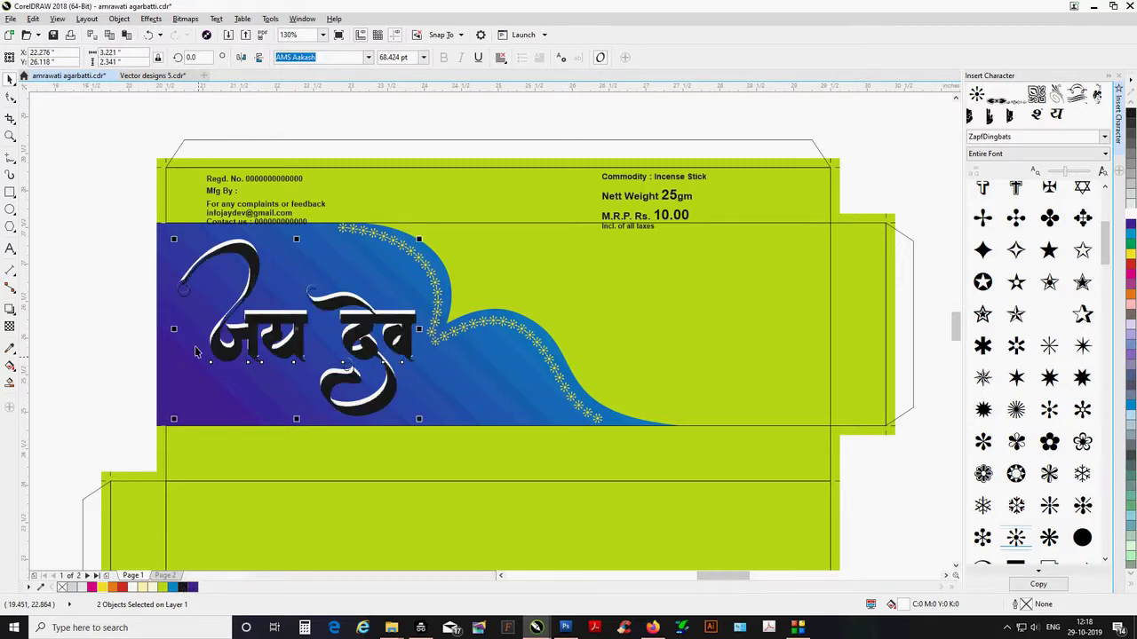
{"action": "left_click", "coordinate": [256, 324]}
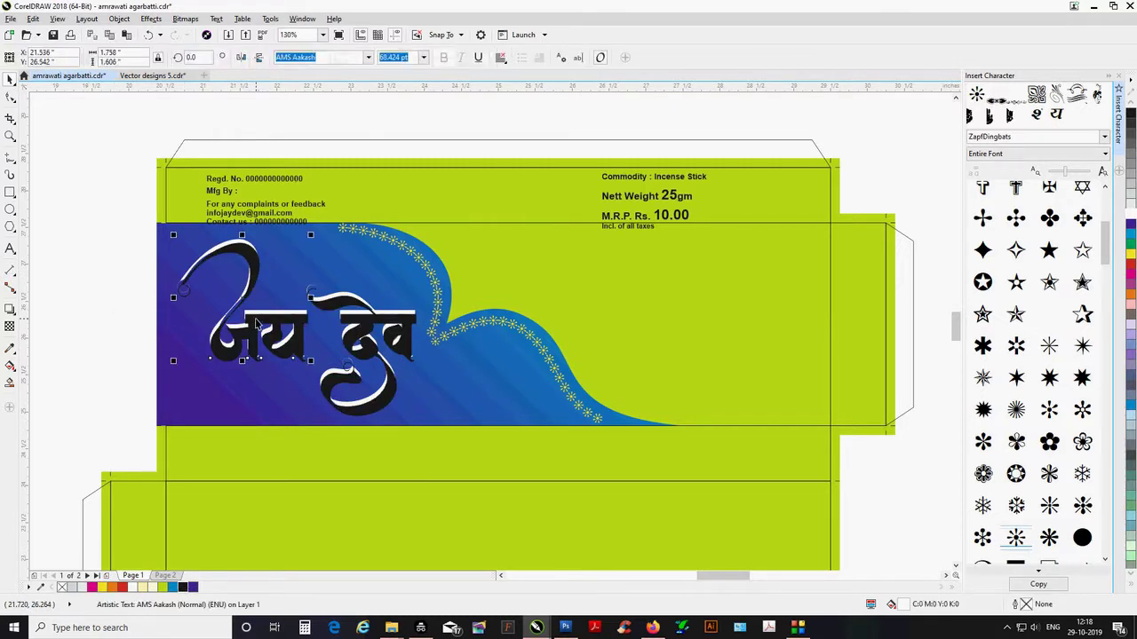
{"action": "key", "text": "ctrl+Page_Down"}
{"action": "left_click", "coordinate": [374, 321]}
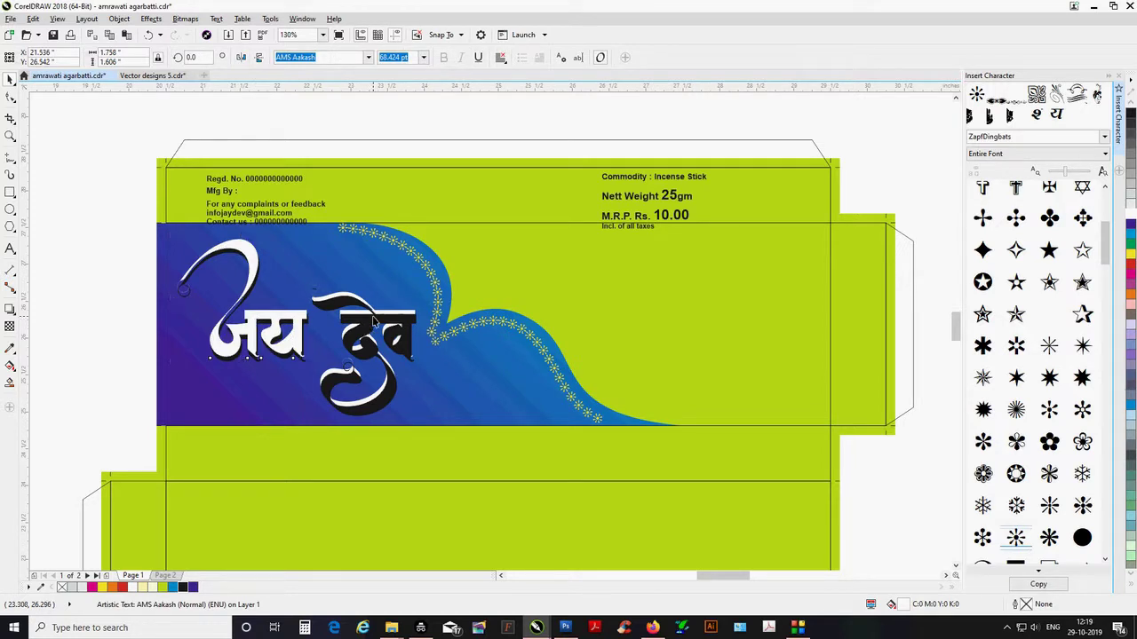
{"action": "key", "text": "ctrl+z"}
{"action": "left_click", "coordinate": [374, 325]}
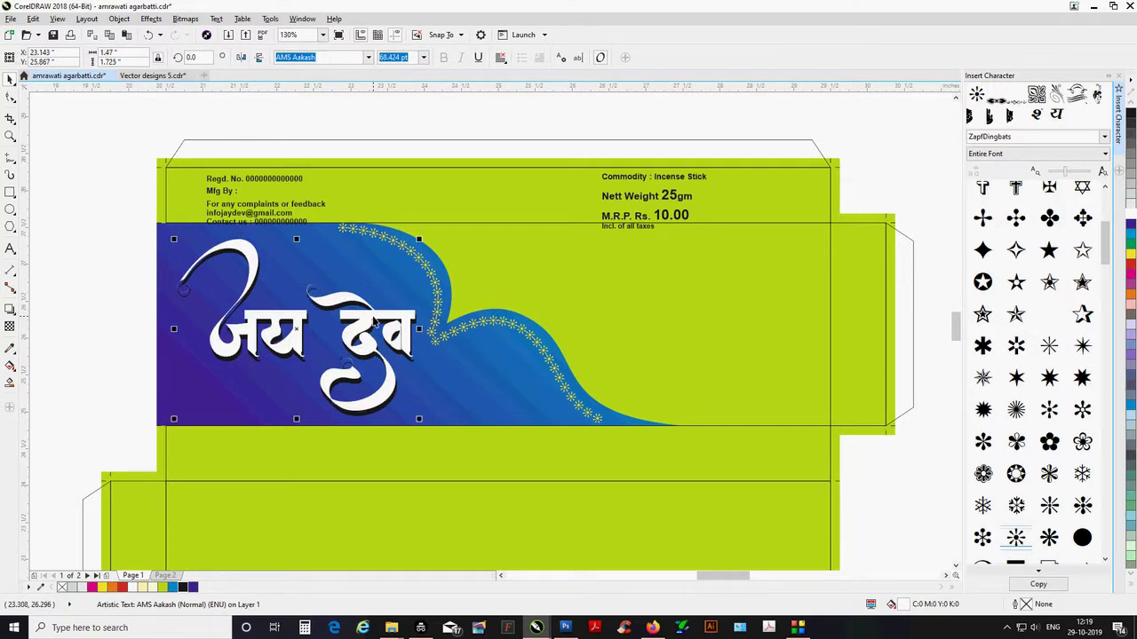
{"action": "left_click", "coordinate": [400, 60]}
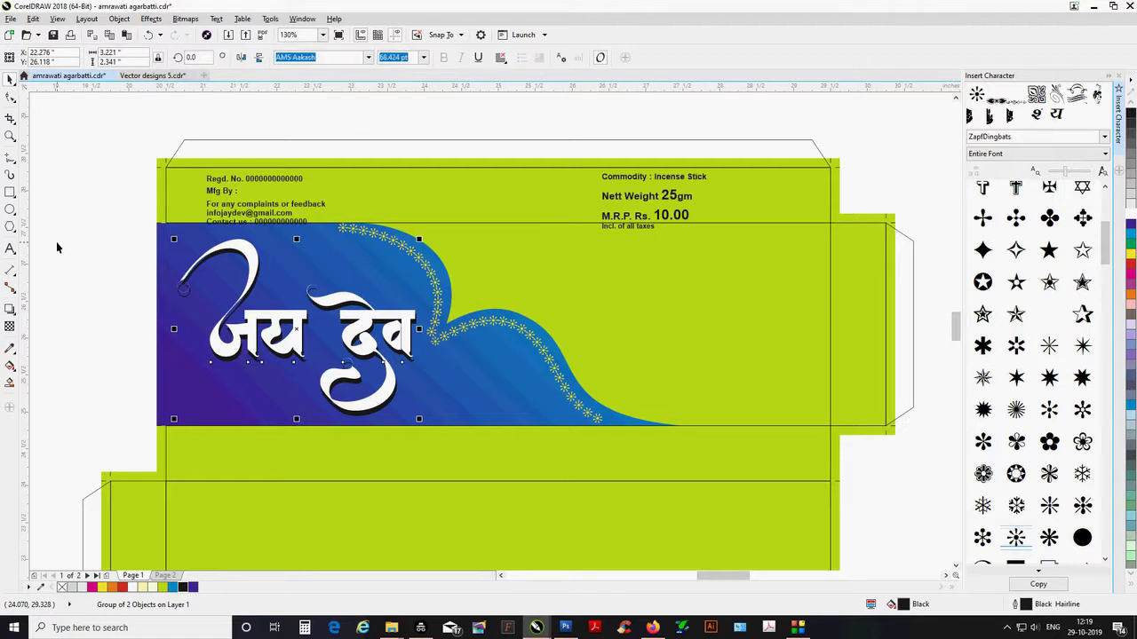
{"action": "left_click", "coordinate": [57, 244]}
Add a new artistic text object reading "vxjcRrh" on the empty area beside the blue shape.
{"action": "left_click", "coordinate": [10, 249]}
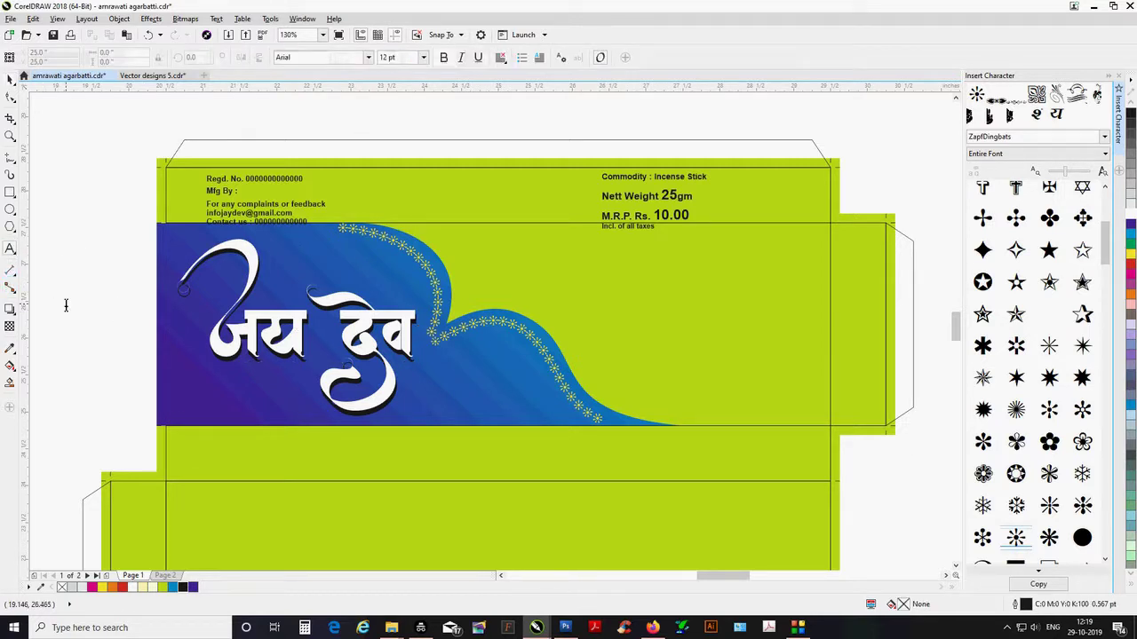
{"action": "left_click", "coordinate": [65, 304]}
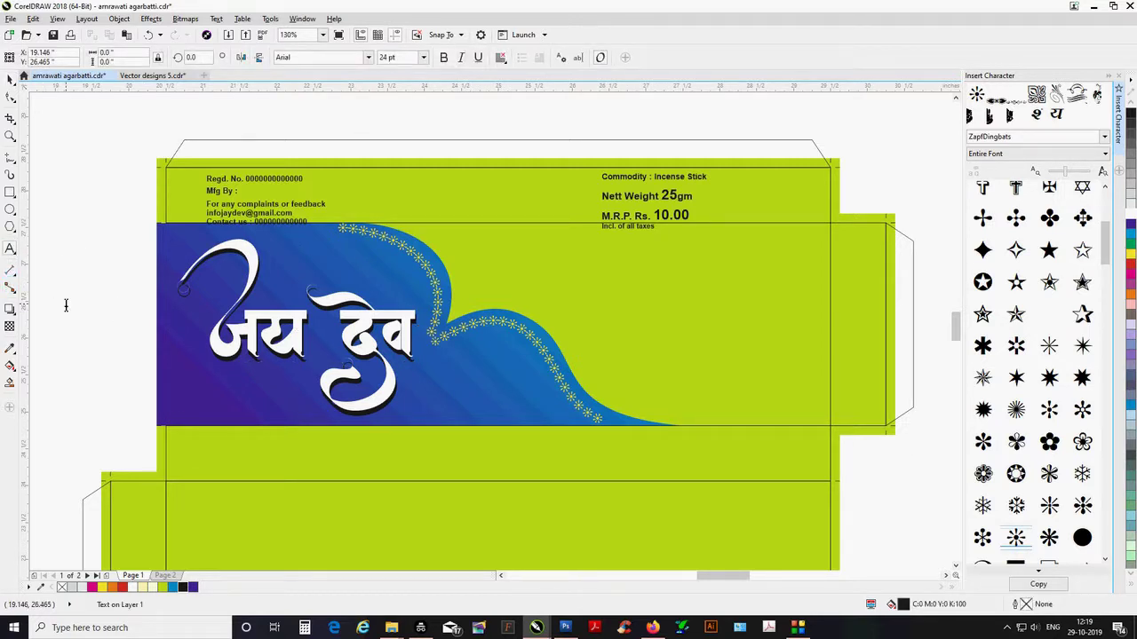
{"action": "type", "text": "v"}
{"action": "type", "text": "xjcRrh"}
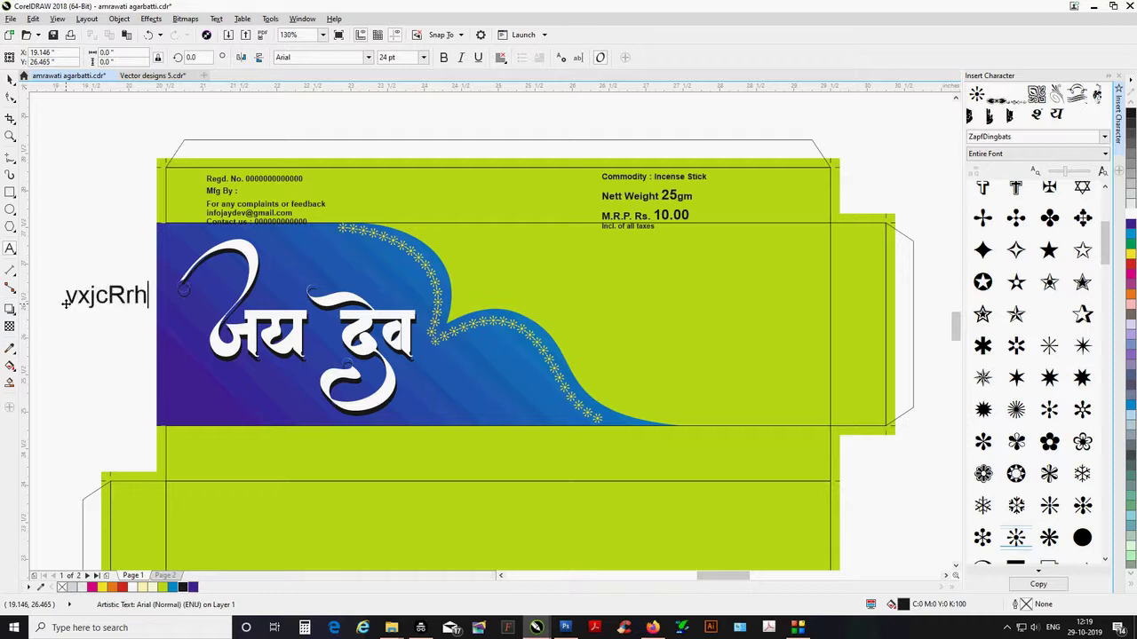
{"action": "key", "text": "ctrl+space"}
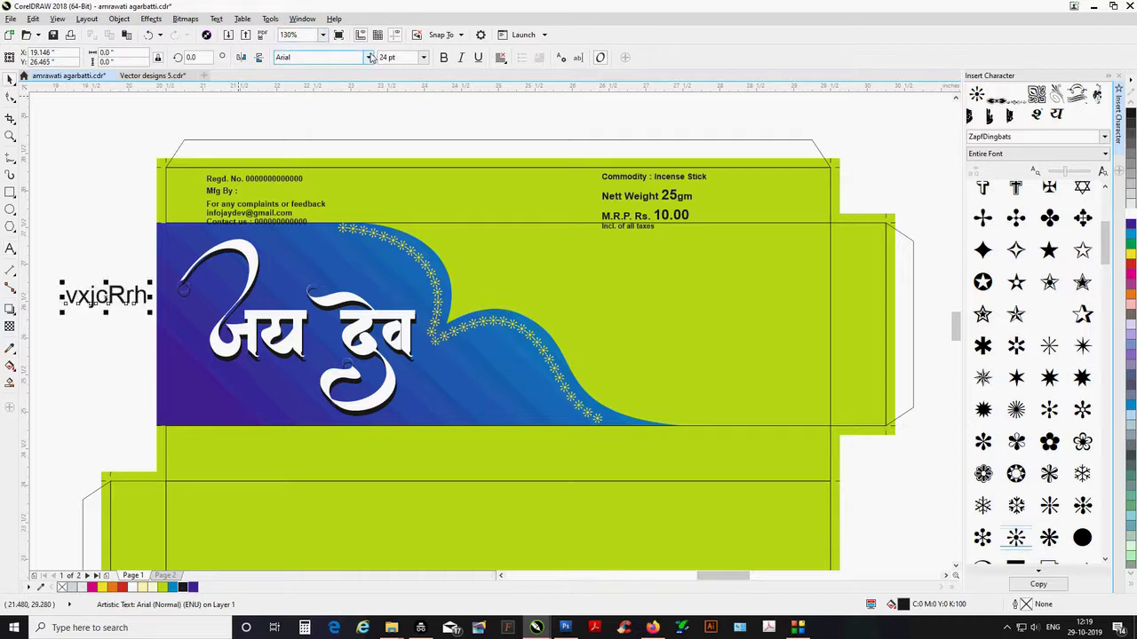
Preview Hindi fonts on the new text and apply BHARTIYA HINDI_089 so it reads "अगरबत्ती".
{"action": "left_click", "coordinate": [370, 57]}
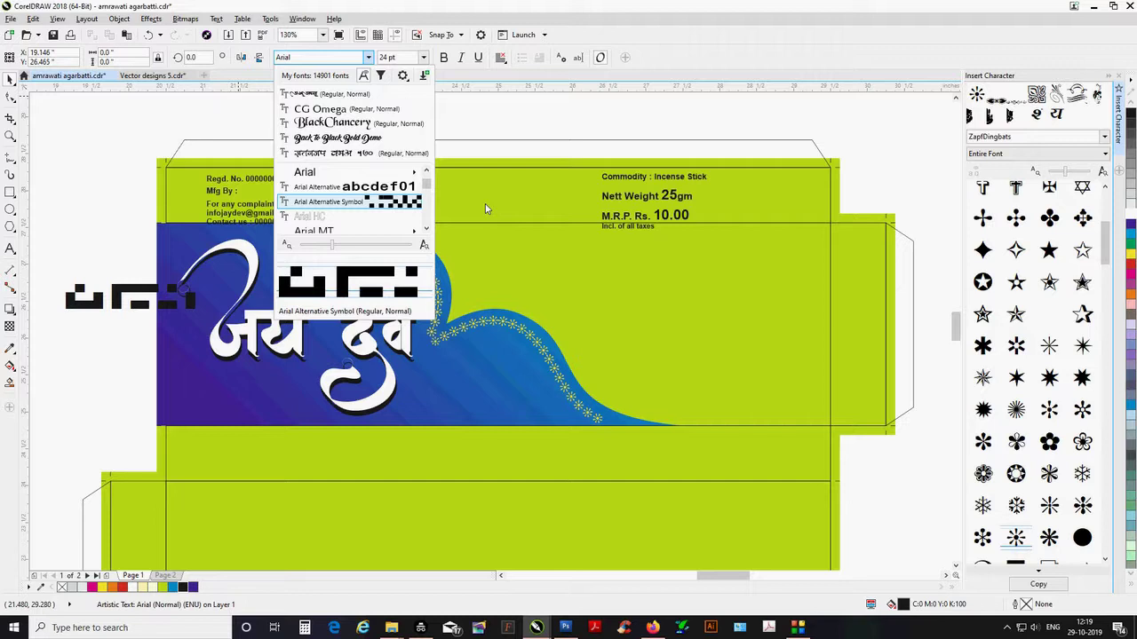
{"action": "type", "text": "kru"}
{"action": "key", "text": "Down"}
{"action": "key", "text": "Down"}
{"action": "key", "text": "Down"}
{"action": "key", "text": "Down"}
{"action": "key", "text": "Down"}
{"action": "key", "text": "Down"}
{"action": "key", "text": "Down"}
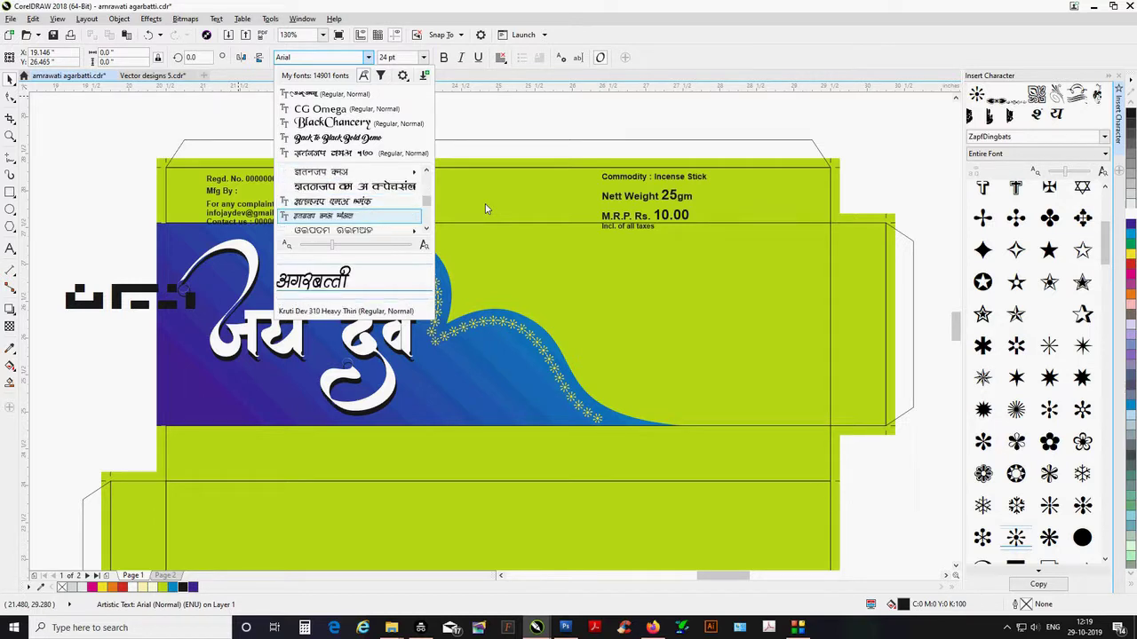
{"action": "type", "text": "magbhart"}
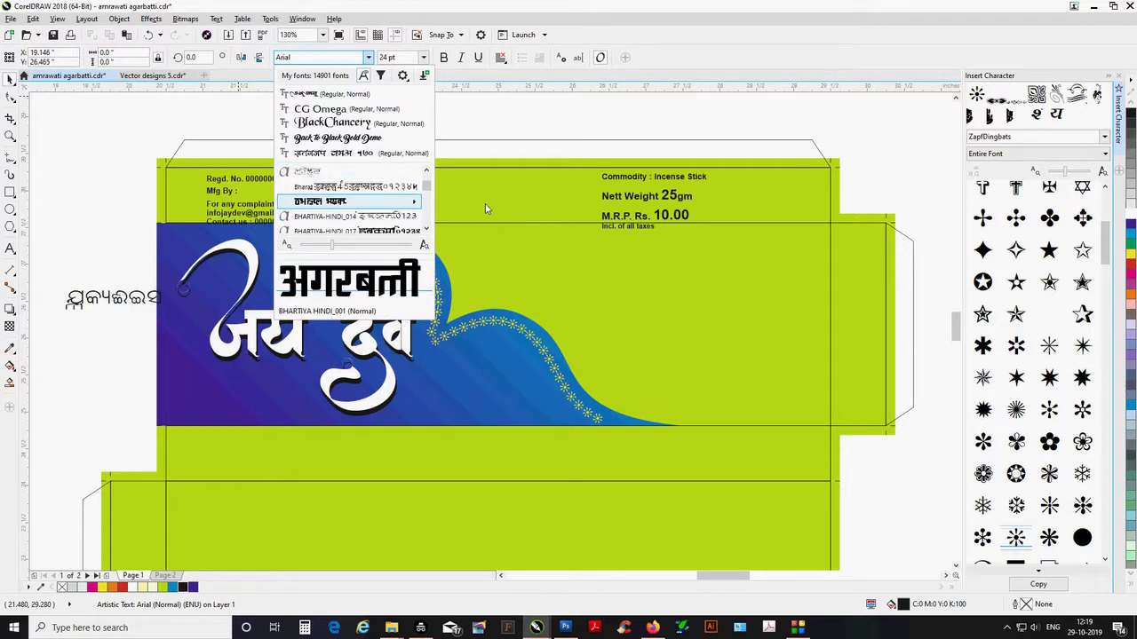
{"action": "key", "text": "Right"}
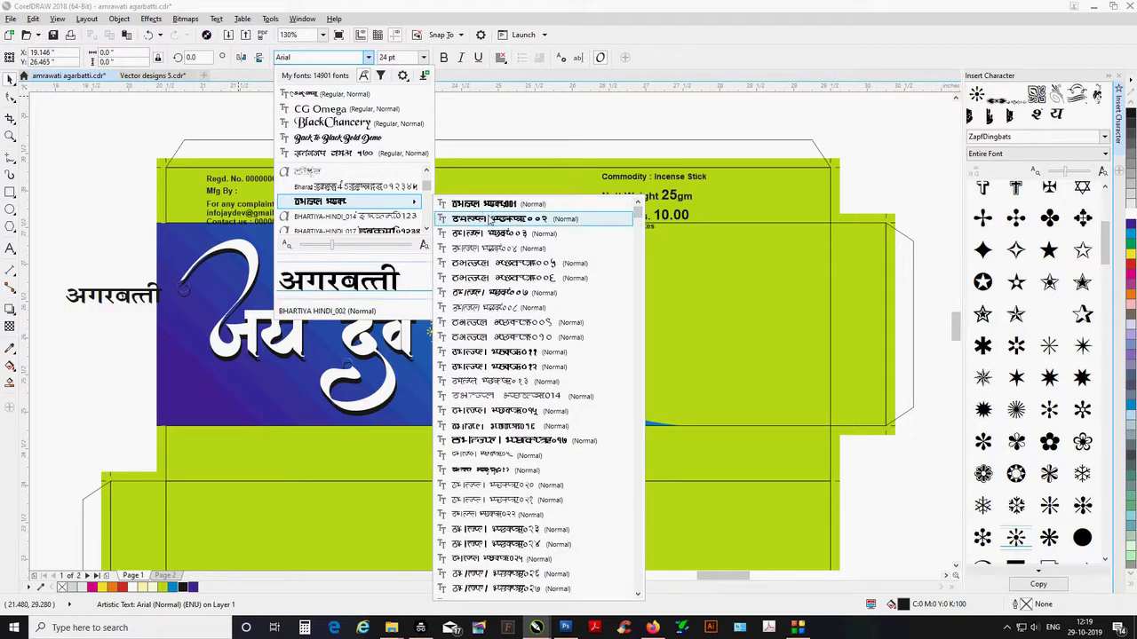
{"action": "key", "text": "Down"}
{"action": "key", "text": "Down"}
{"action": "key", "text": "Down"}
{"action": "key", "text": "Down"}
{"action": "key", "text": "Down"}
{"action": "key", "text": "Down"}
{"action": "key", "text": "Down"}
{"action": "key", "text": "Down"}
{"action": "key", "text": "Down"}
{"action": "key", "text": "Down"}
{"action": "key", "text": "Down"}
{"action": "key", "text": "Down"}
{"action": "key", "text": "Down"}
{"action": "key", "text": "Down"}
{"action": "key", "text": "Down"}
{"action": "key", "text": "Down"}
{"action": "key", "text": "Down"}
{"action": "key", "text": "Down"}
{"action": "key", "text": "Down"}
{"action": "key", "text": "Down"}
{"action": "key", "text": "Down"}
{"action": "key", "text": "Down"}
{"action": "key", "text": "Down"}
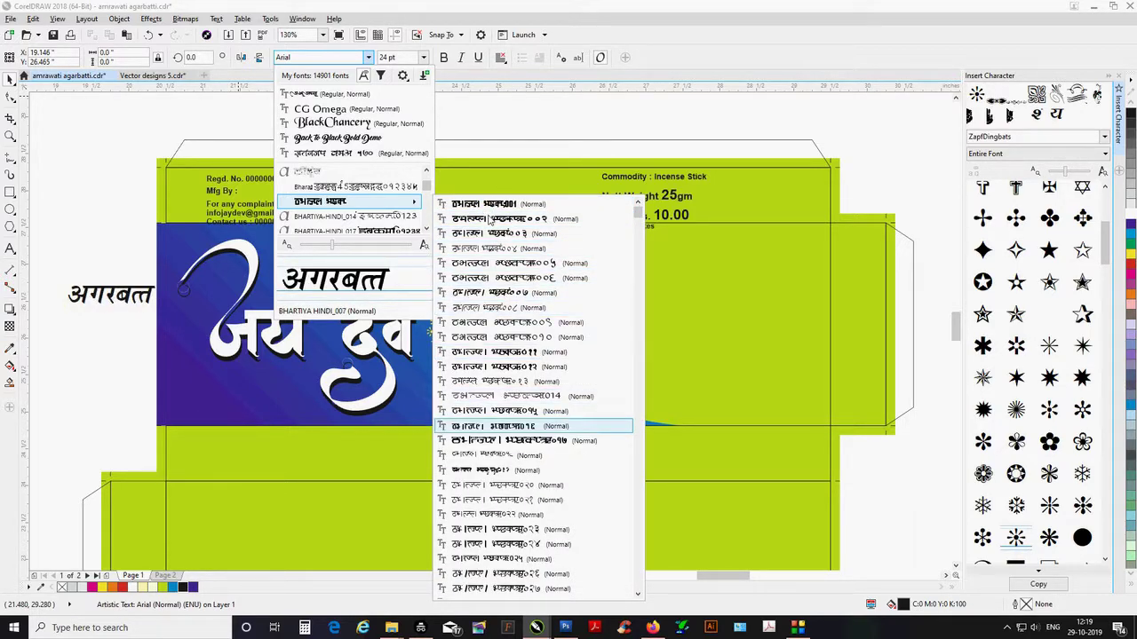
{"action": "key", "text": "Down"}
{"action": "key", "text": "Down"}
{"action": "key", "text": "Down"}
{"action": "key", "text": "Down"}
{"action": "key", "text": "Down"}
{"action": "key", "text": "Down"}
{"action": "key", "text": "Down"}
{"action": "key", "text": "Down"}
{"action": "key", "text": "Down"}
{"action": "key", "text": "Down"}
{"action": "key", "text": "Down"}
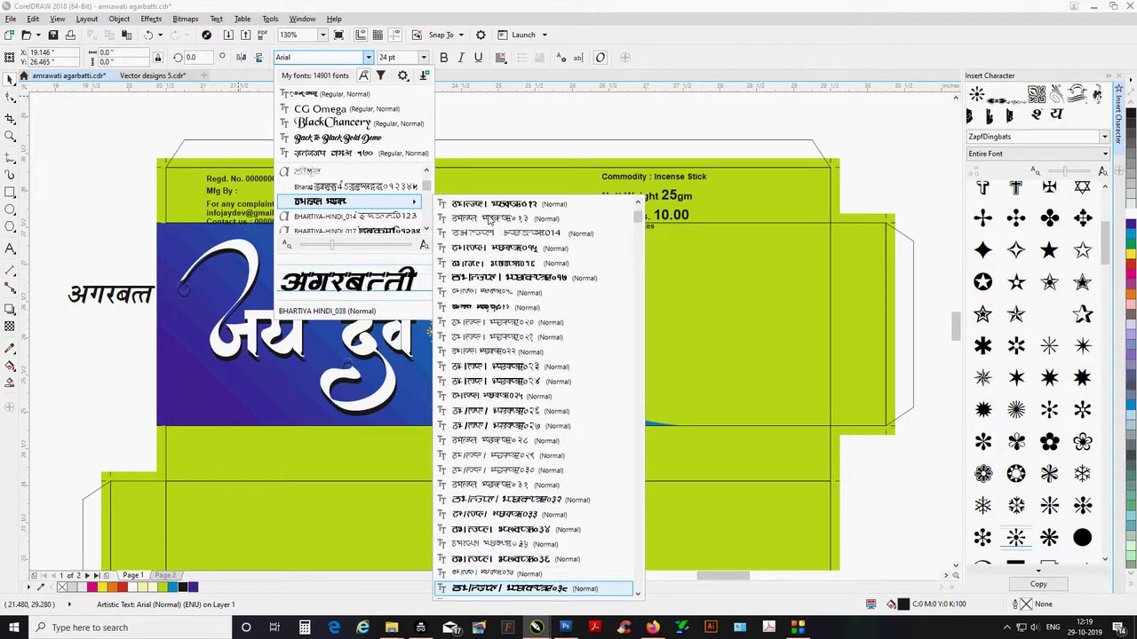
{"action": "key", "text": "Down"}
{"action": "key", "text": "Down"}
{"action": "key", "text": "Down"}
{"action": "key", "text": "Down"}
{"action": "key", "text": "Down"}
{"action": "key", "text": "Down"}
{"action": "key", "text": "Down"}
{"action": "key", "text": "Down"}
{"action": "key", "text": "Down"}
{"action": "key", "text": "Down"}
{"action": "key", "text": "Down"}
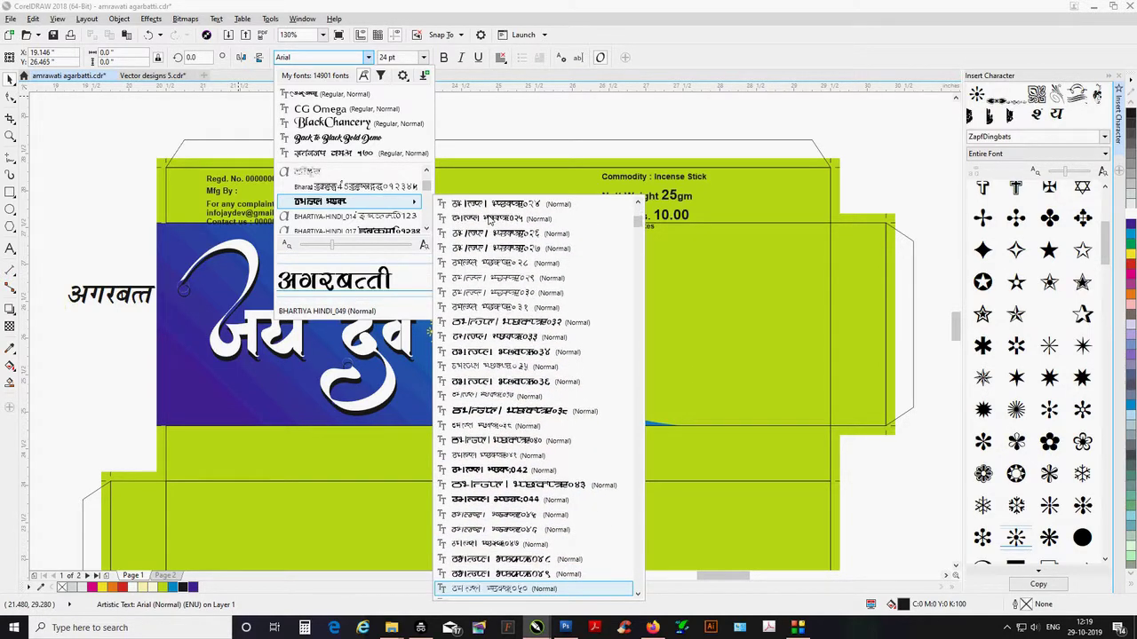
{"action": "key", "text": "Down"}
{"action": "key", "text": "Up"}
{"action": "key", "text": "Up"}
{"action": "key", "text": "Up"}
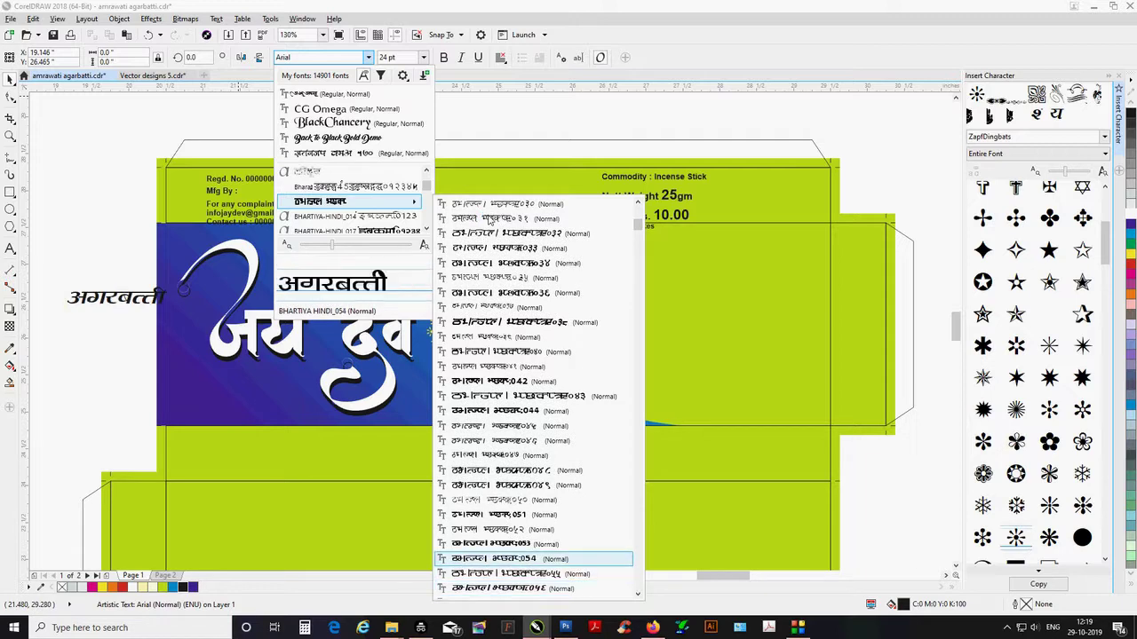
{"action": "key", "text": "Down"}
{"action": "key", "text": "Down"}
{"action": "key", "text": "Down"}
{"action": "key", "text": "Down"}
{"action": "key", "text": "Down"}
{"action": "key", "text": "Down"}
{"action": "key", "text": "Down"}
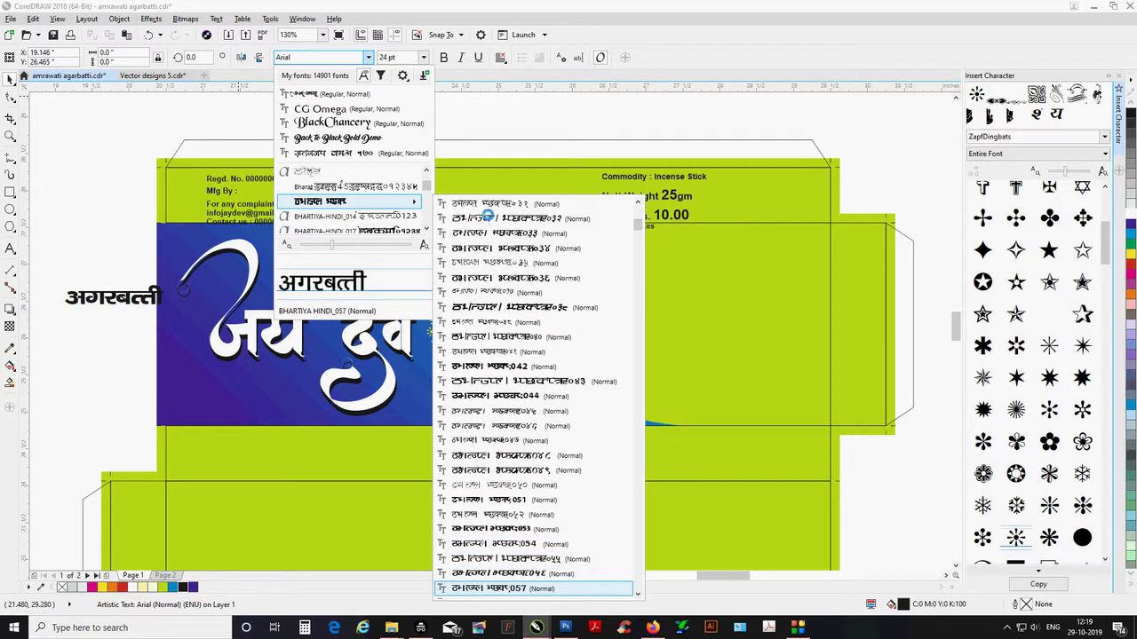
{"action": "key", "text": "Down"}
{"action": "key", "text": "Down"}
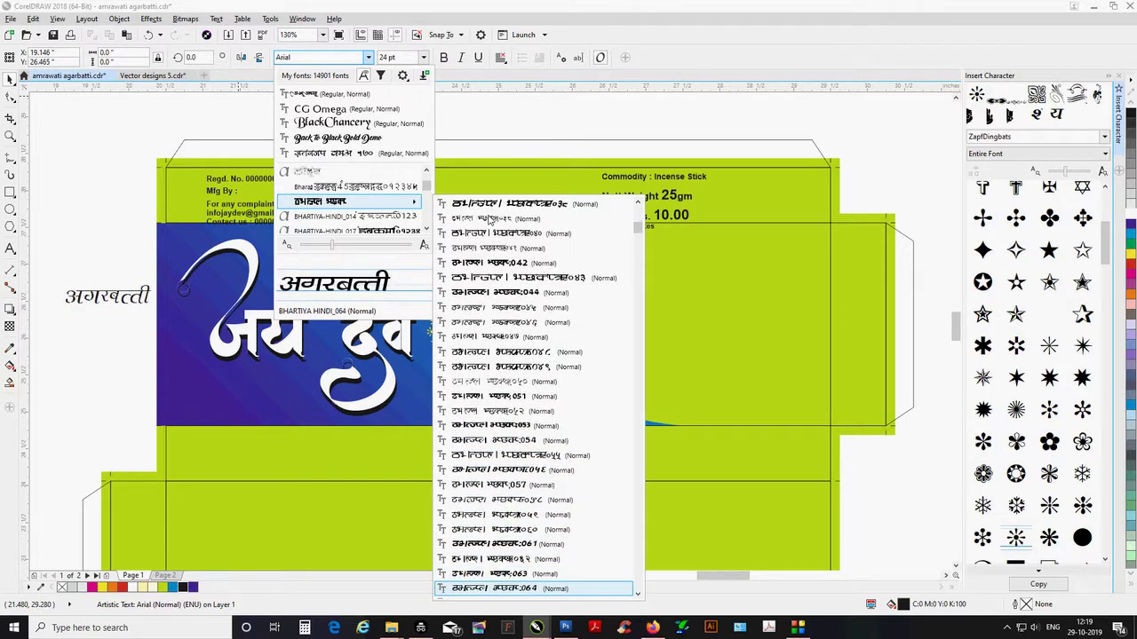
{"action": "key", "text": "Down"}
{"action": "key", "text": "Down"}
{"action": "key", "text": "Down"}
{"action": "key", "text": "Down"}
{"action": "key", "text": "Down"}
{"action": "key", "text": "Down"}
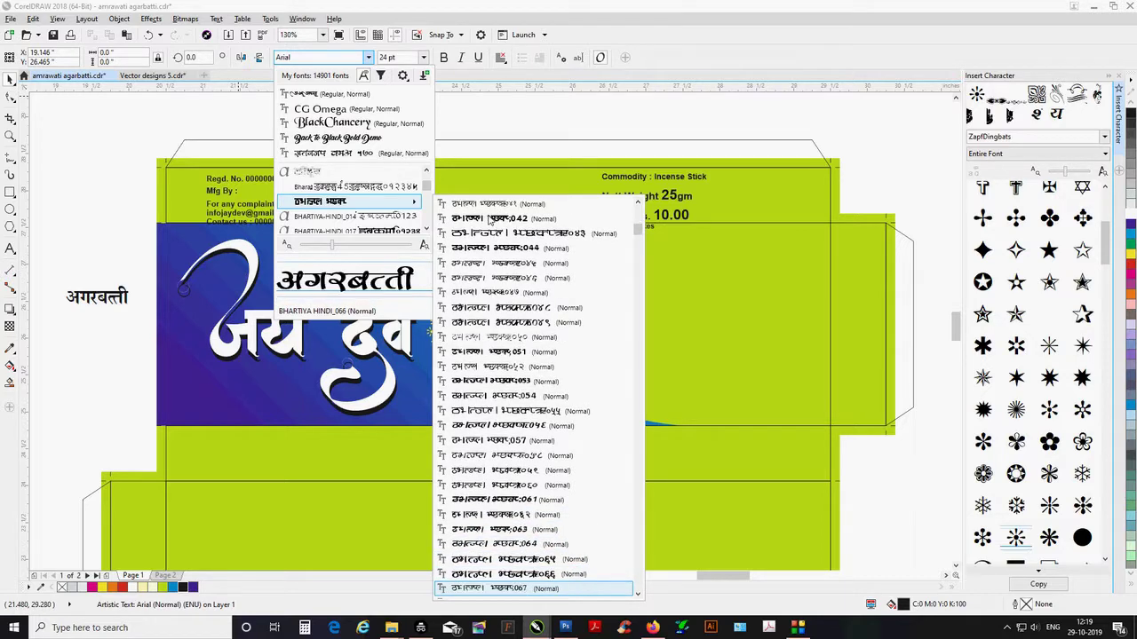
{"action": "key", "text": "Down"}
{"action": "key", "text": "Down"}
{"action": "key", "text": "Down"}
{"action": "key", "text": "Down"}
{"action": "key", "text": "Down"}
{"action": "key", "text": "Down"}
{"action": "key", "text": "Down"}
{"action": "key", "text": "Down"}
{"action": "key", "text": "Down"}
{"action": "key", "text": "Down"}
{"action": "key", "text": "Down"}
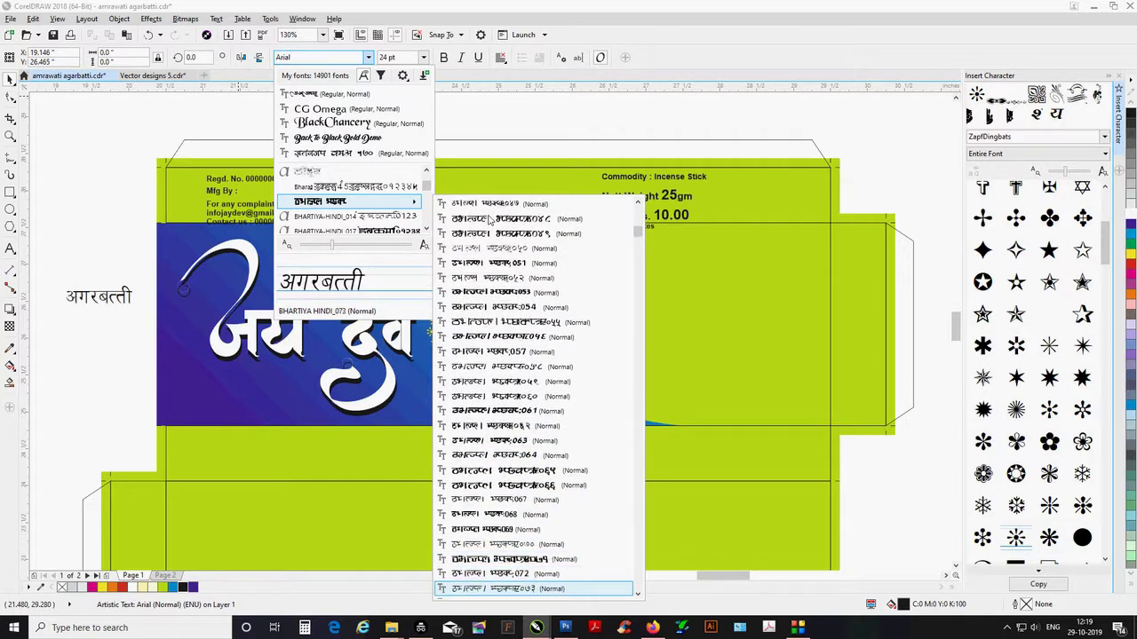
{"action": "key", "text": "Down"}
{"action": "key", "text": "Down"}
{"action": "key", "text": "Down"}
{"action": "key", "text": "Down"}
{"action": "key", "text": "Down"}
{"action": "key", "text": "Down"}
{"action": "key", "text": "Down"}
{"action": "key", "text": "Down"}
{"action": "key", "text": "Down"}
{"action": "key", "text": "Down"}
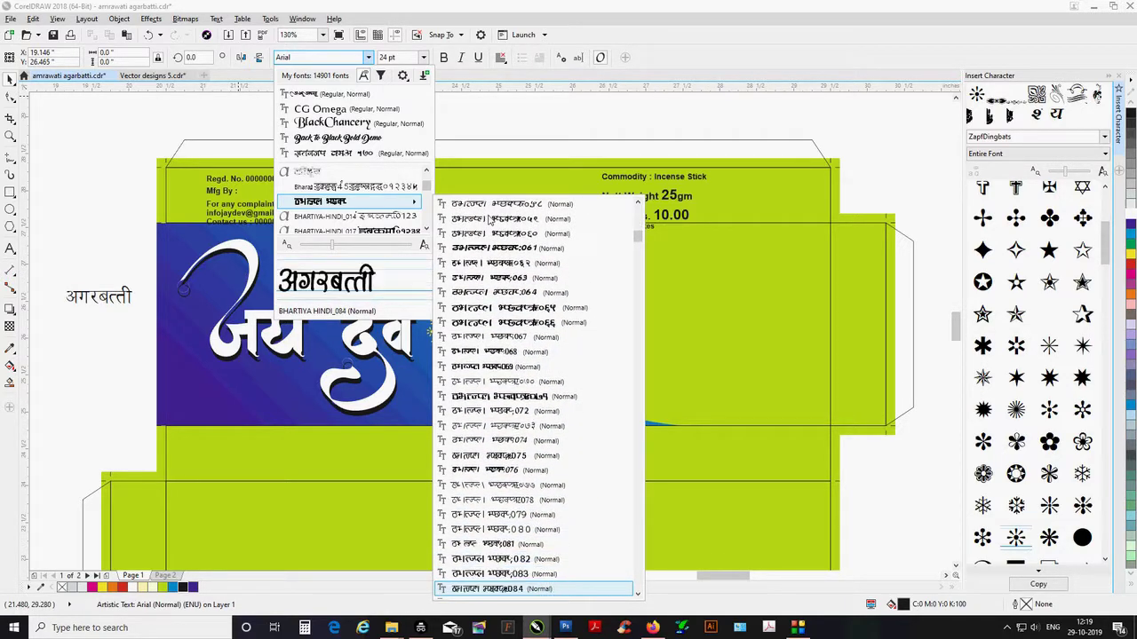
{"action": "scroll", "coordinate": [489, 221], "scroll_direction": "down", "scroll_amount": 1}
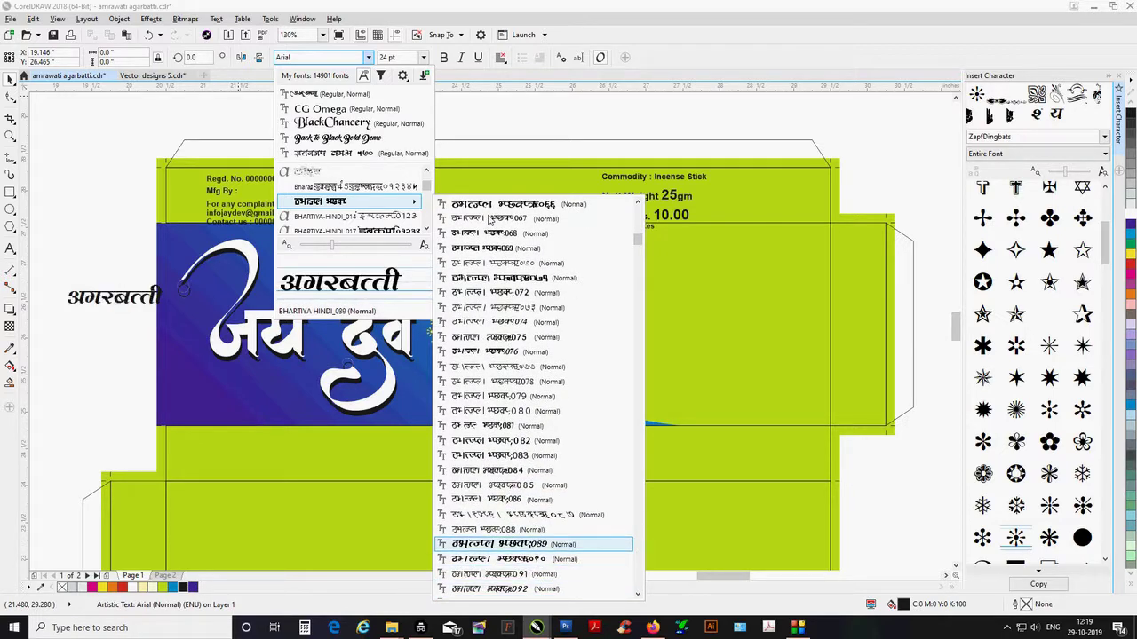
{"action": "key", "text": "Return"}
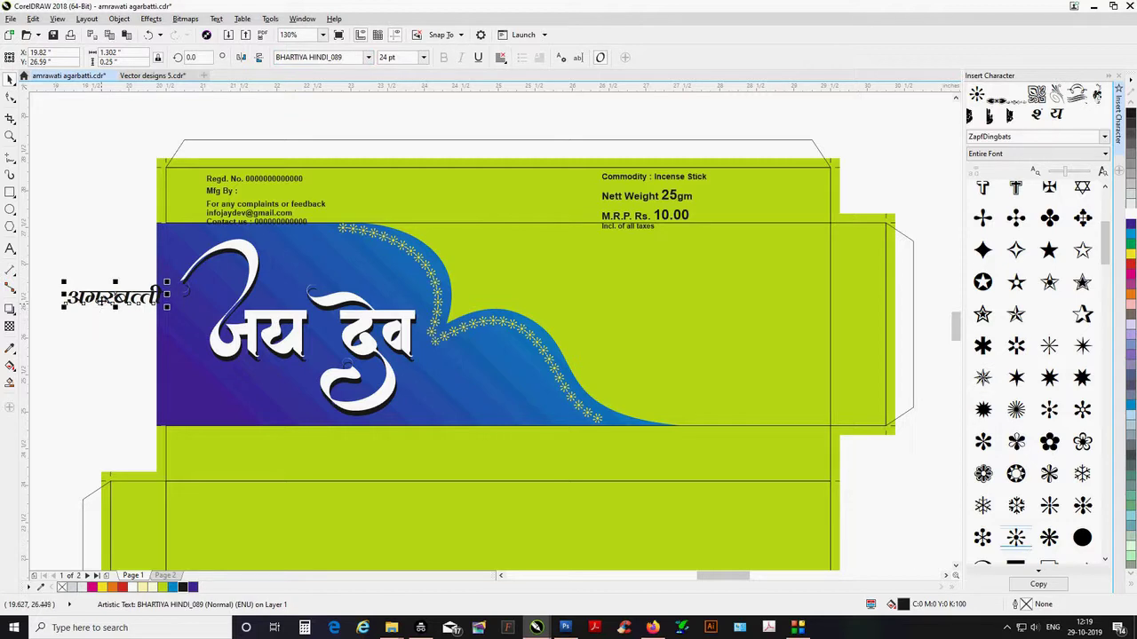
Put the "अगरबत्ती" text and a duplicate of it on the lower blue shape, and replace one copy's content with "सुगंधित".
{"action": "left_click_drag", "start_coordinate": [100, 295], "coordinate": [241, 391]}
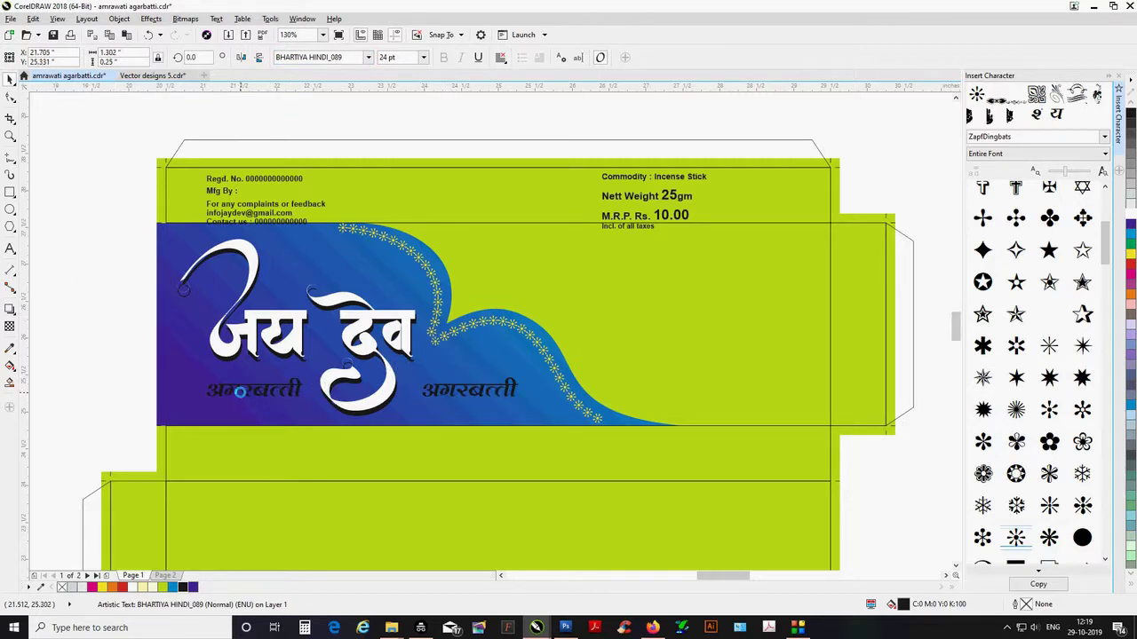
{"action": "key", "text": "F8"}
{"action": "key", "text": "ctrl+a"}
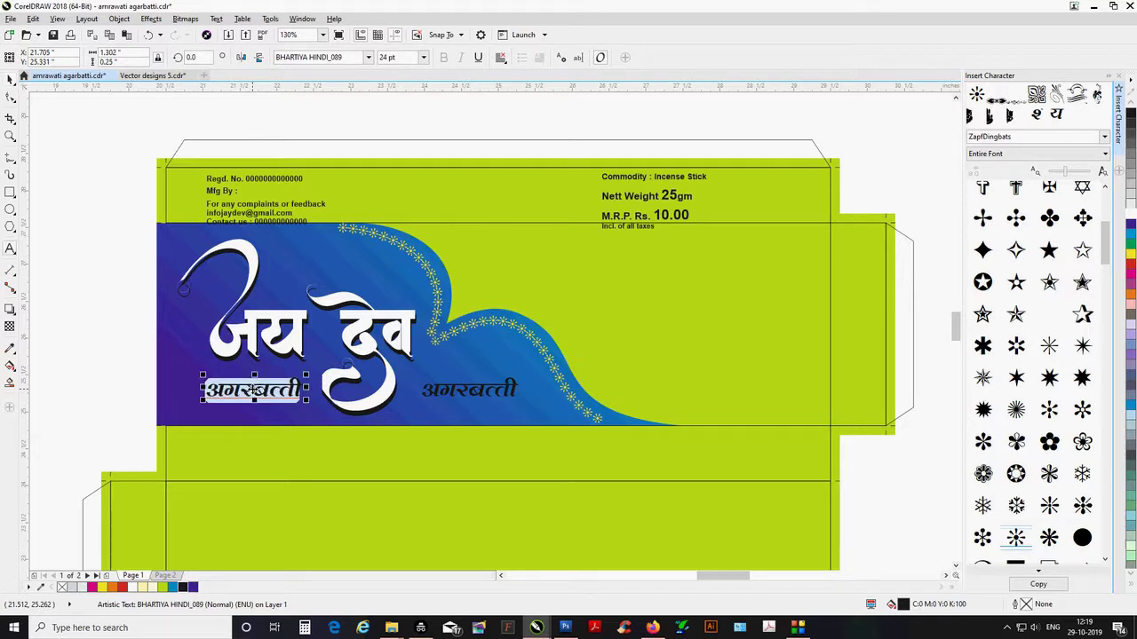
{"action": "type", "text": "l"}
{"action": "type", "text": "ंधित"}
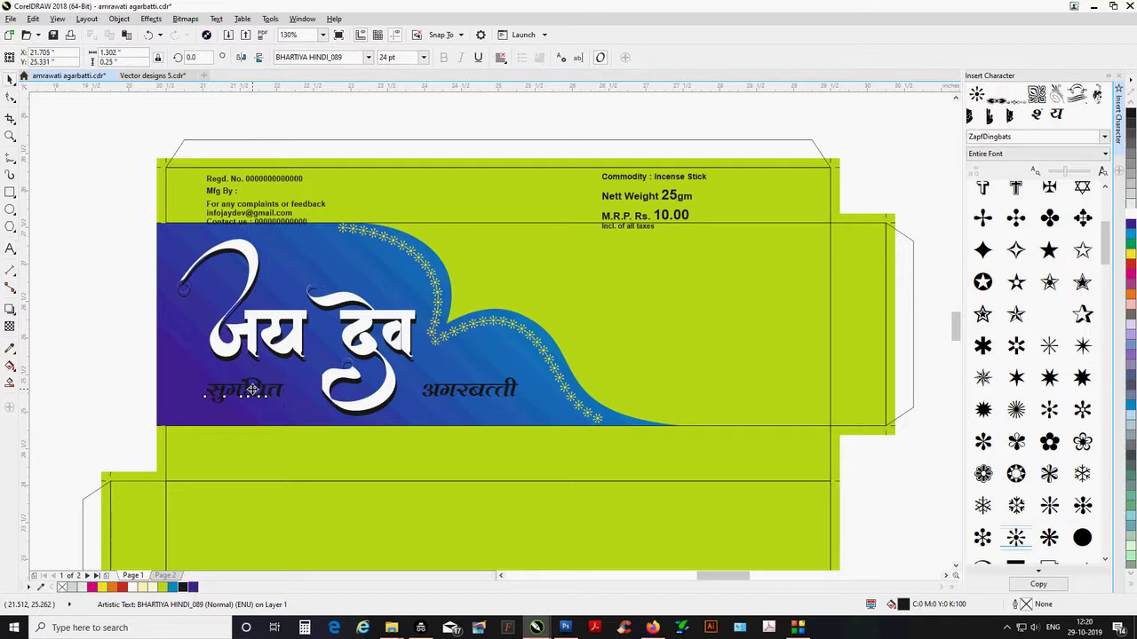
Stack "सुगंधित" above "अगरबत्ती" beside the title's lower end, enlarge both to about 31 pt and fill them with yellow.
{"action": "left_click_drag", "start_coordinate": [252, 389], "coordinate": [459, 400]}
{"action": "left_click", "coordinate": [463, 388], "text": "shift"}
{"action": "left_click_drag", "start_coordinate": [516, 365], "coordinate": [544, 353]}
{"action": "left_click", "coordinate": [1130, 256]}
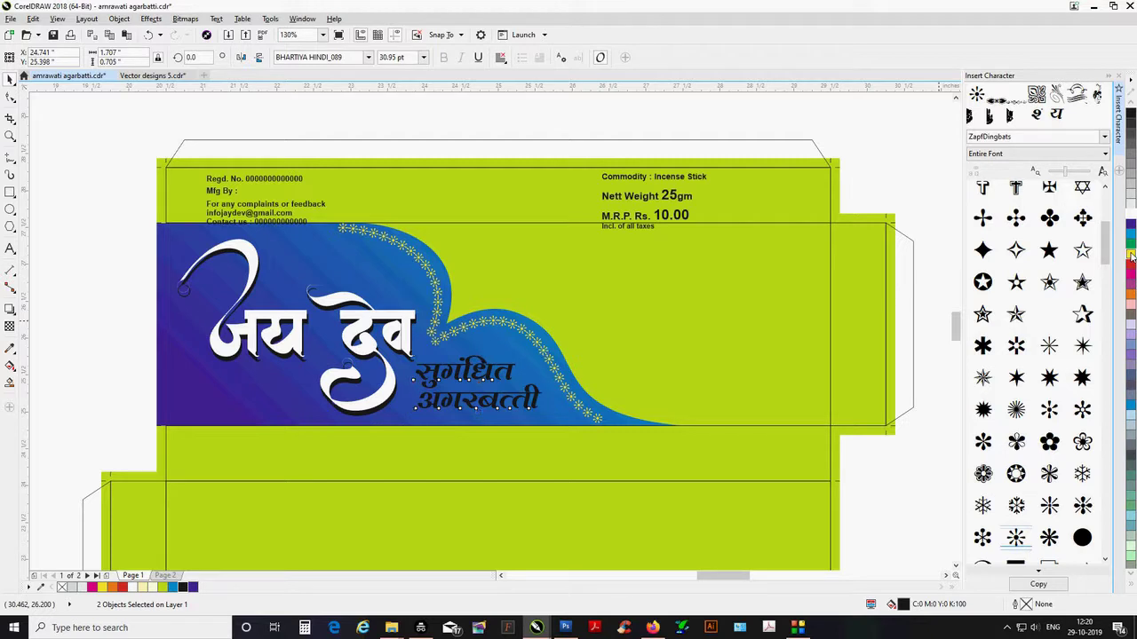
{"action": "key", "text": "Escape"}
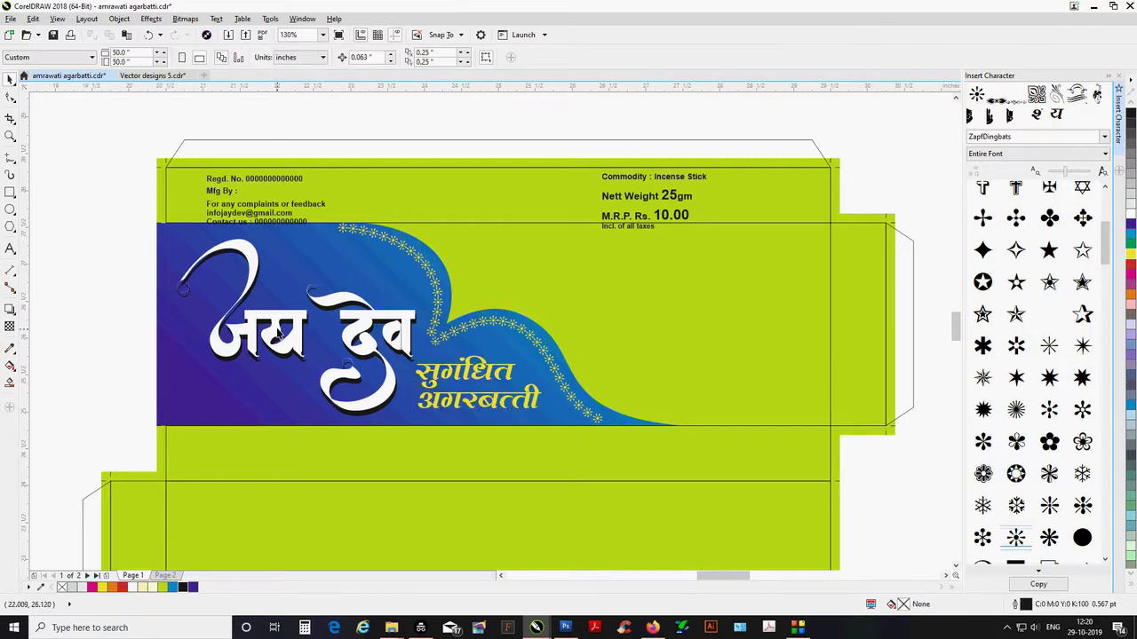
Fill both white words of the "जय देव" title with golden yellow C:0 M:20 Y:100 K:0.
{"action": "left_click", "coordinate": [277, 331]}
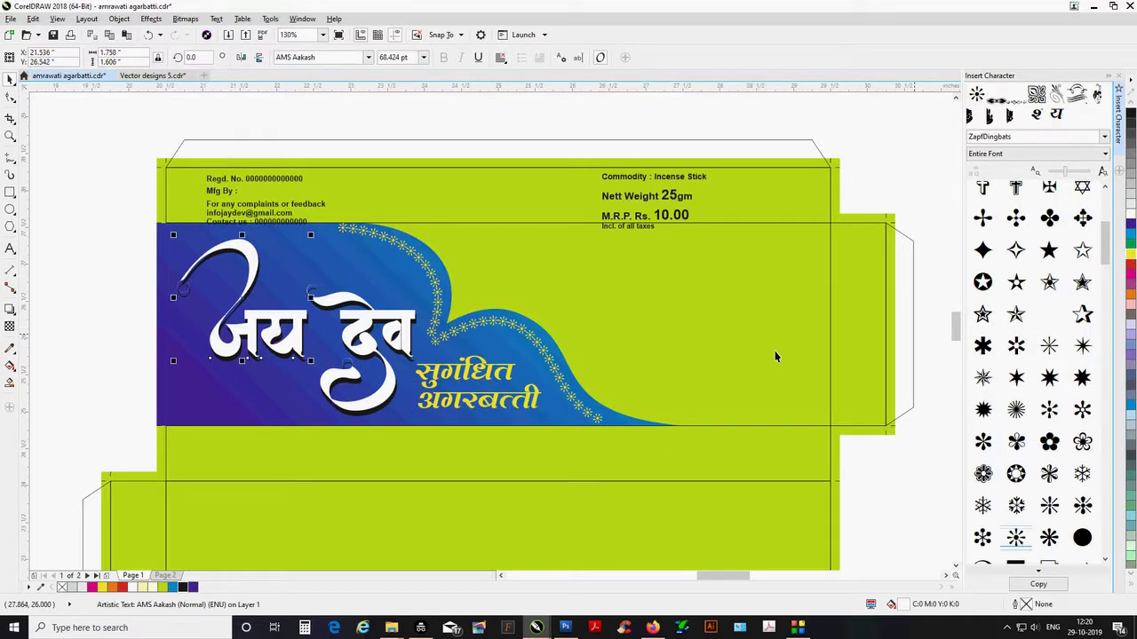
{"action": "left_click", "coordinate": [356, 331], "text": "shift"}
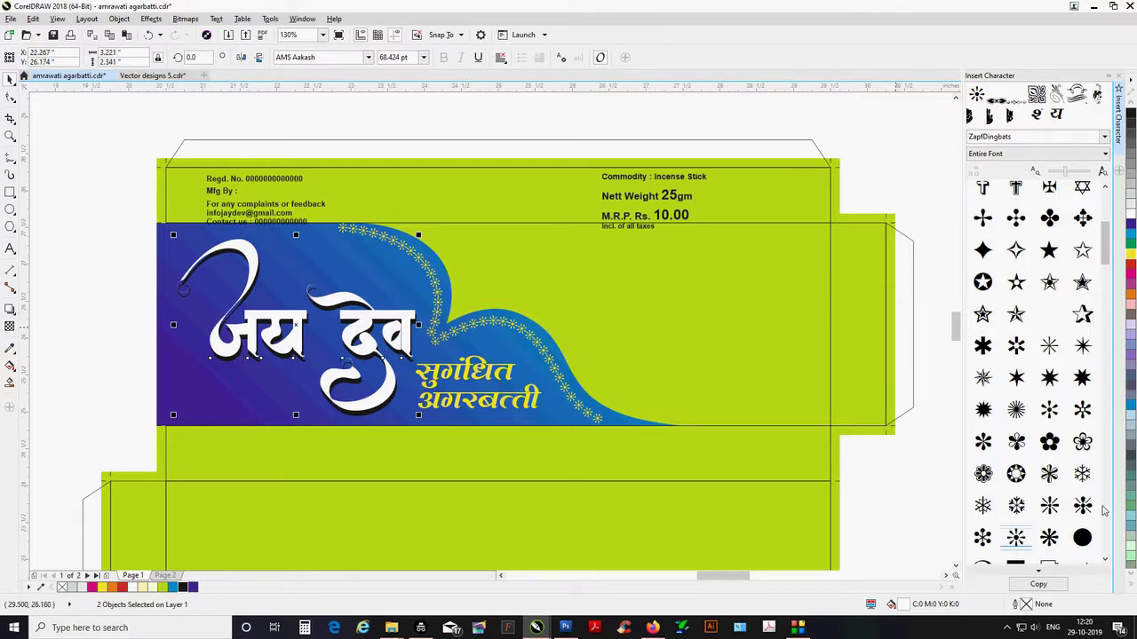
{"action": "left_click", "coordinate": [1131, 586]}
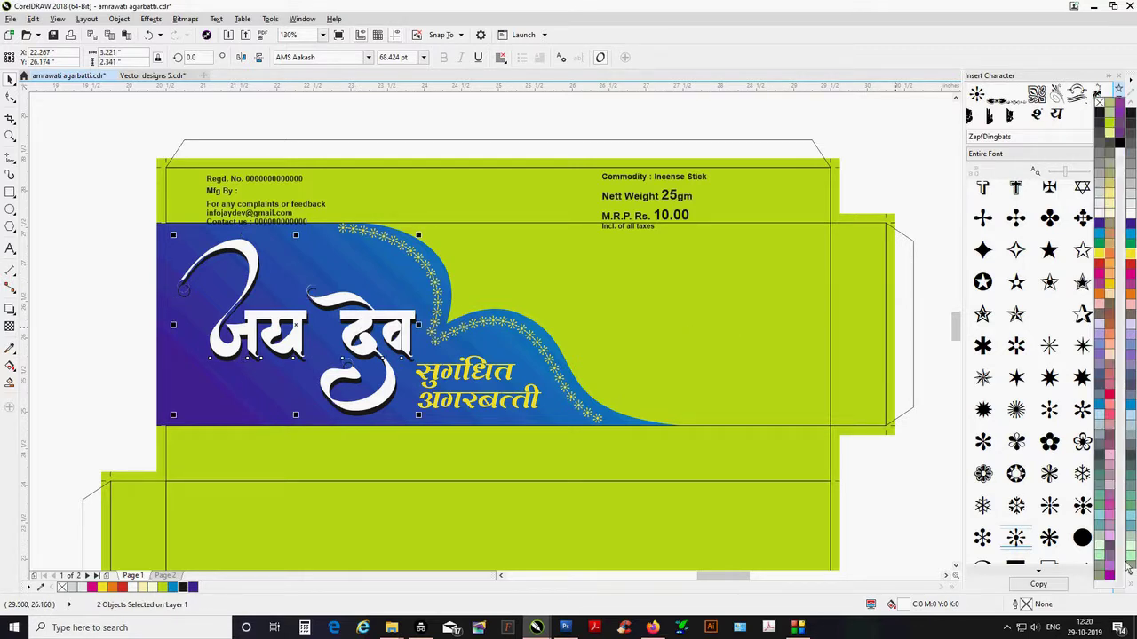
{"action": "left_click", "coordinate": [1109, 286]}
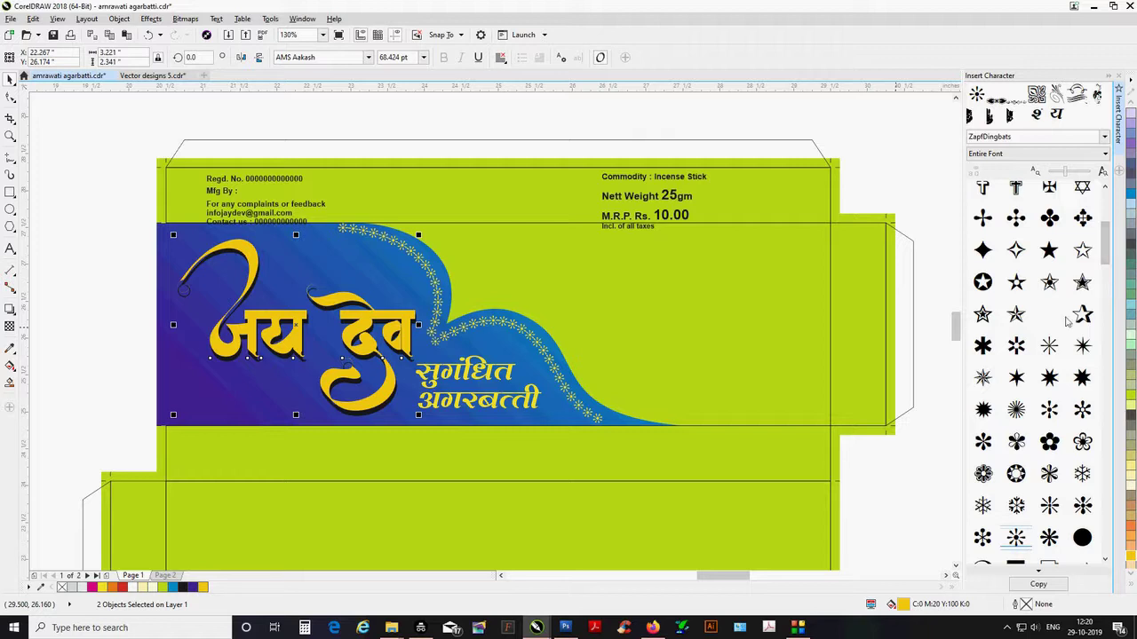
Give both words of the "जय देव" title a vertical fountain fill running from golden yellow at the top to white at the bottom.
{"action": "key", "text": "F11"}
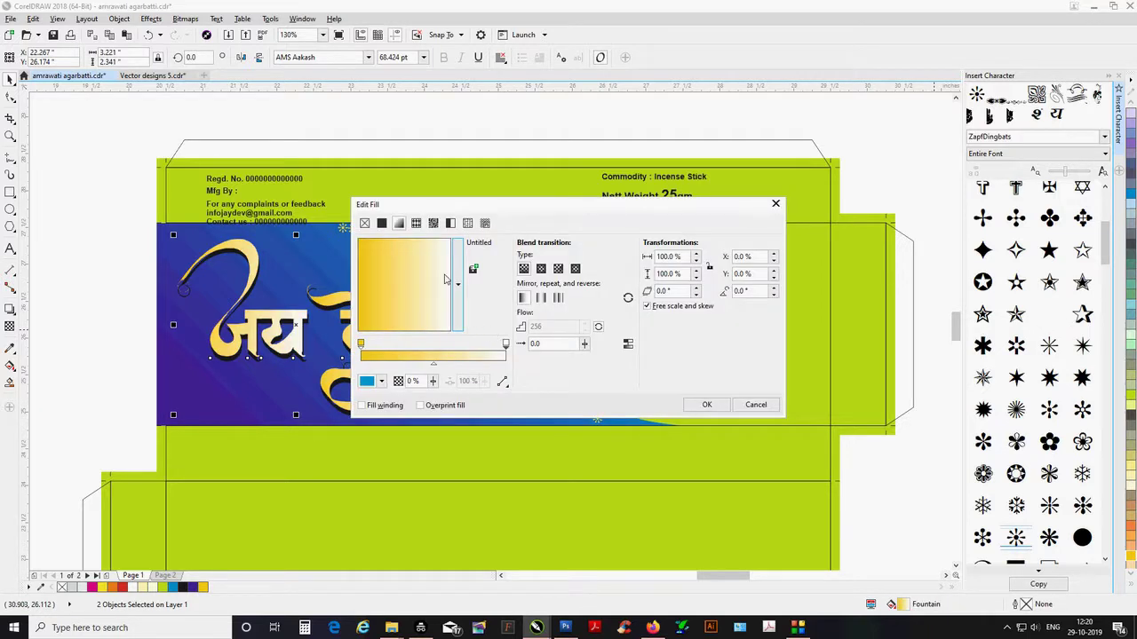
{"action": "left_click_drag", "start_coordinate": [414, 253], "coordinate": [414, 327]}
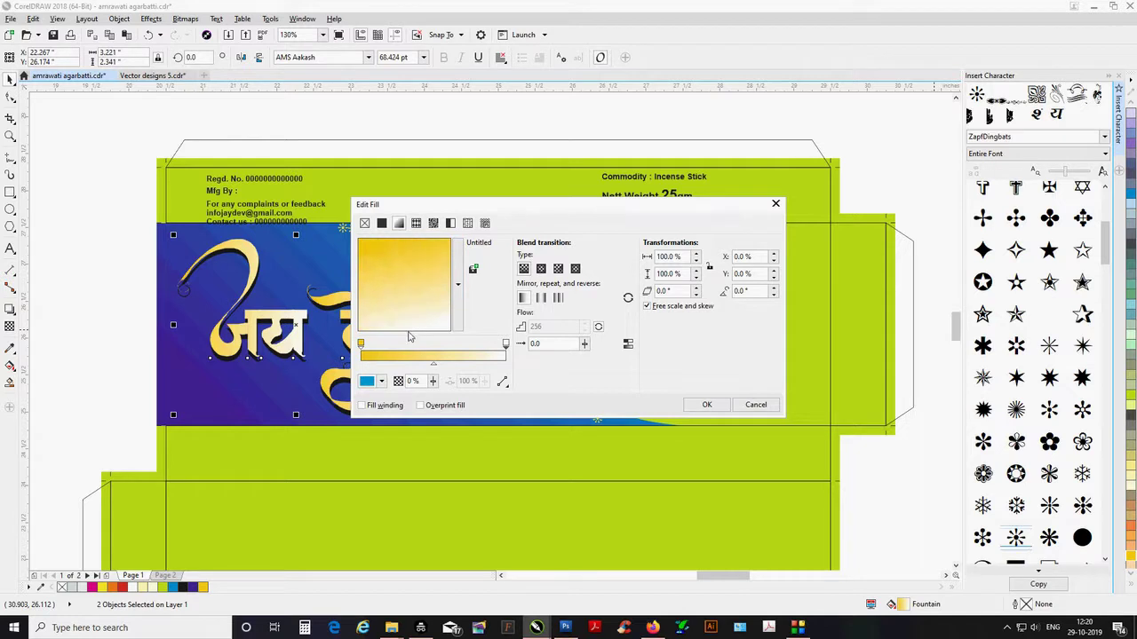
{"action": "left_click", "coordinate": [707, 404]}
{"action": "left_click", "coordinate": [78, 263]}
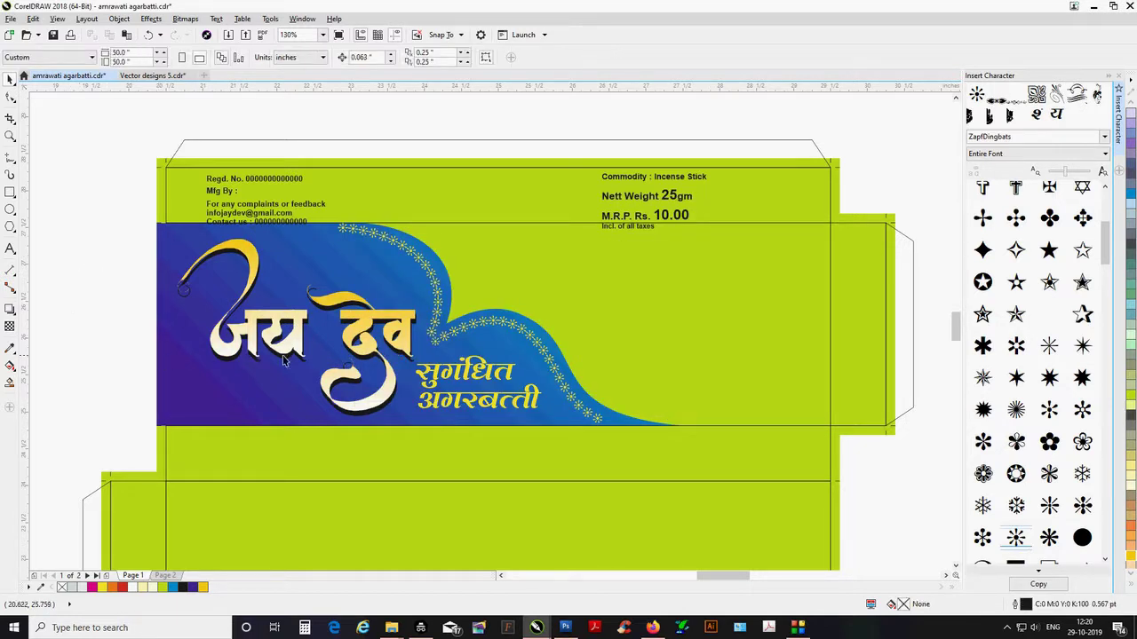
Duplicate the blue wave shape with a slight offset to the right and fill the copy with white.
{"action": "left_click", "coordinate": [453, 294]}
{"action": "left_click_drag", "start_coordinate": [452, 292], "coordinate": [458, 297]}
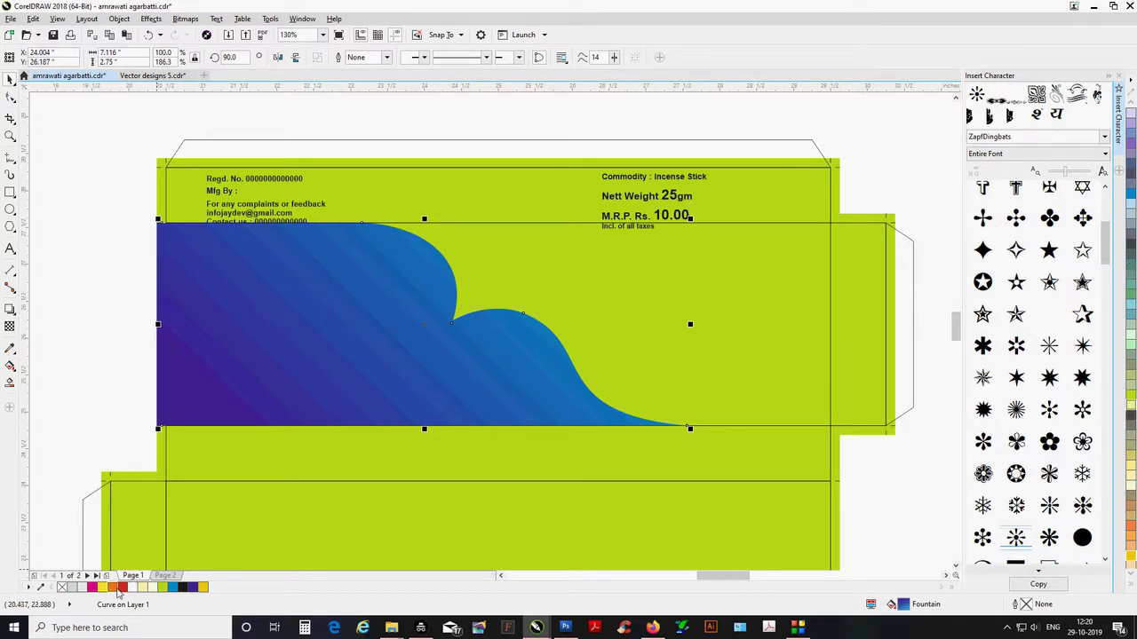
{"action": "left_click", "coordinate": [150, 587]}
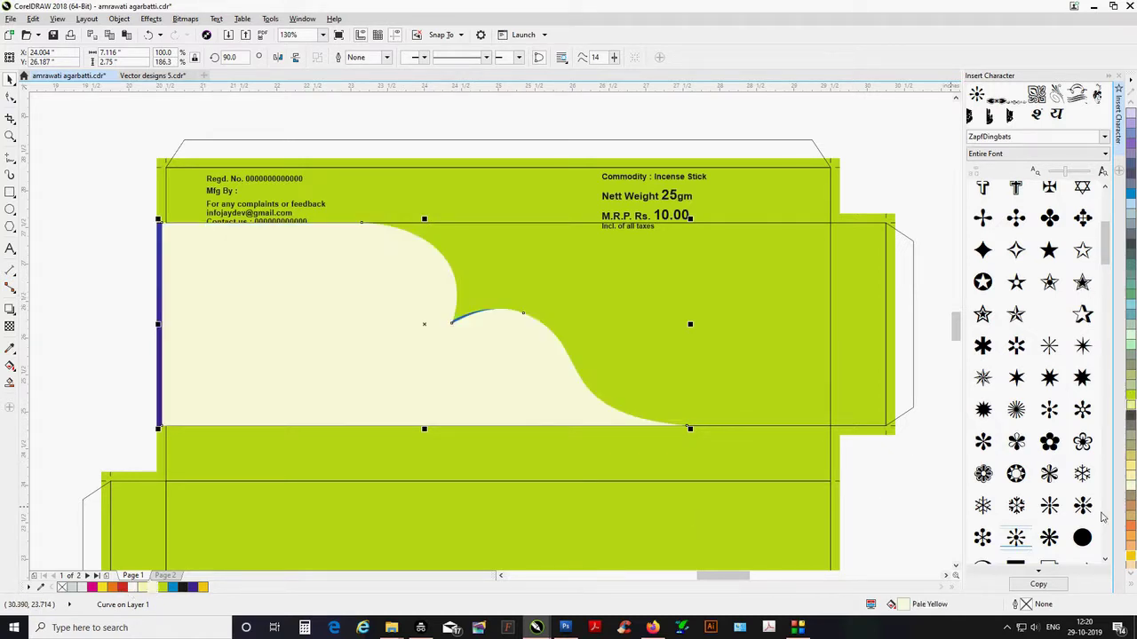
{"action": "left_click", "coordinate": [1131, 588]}
{"action": "left_click", "coordinate": [1101, 213]}
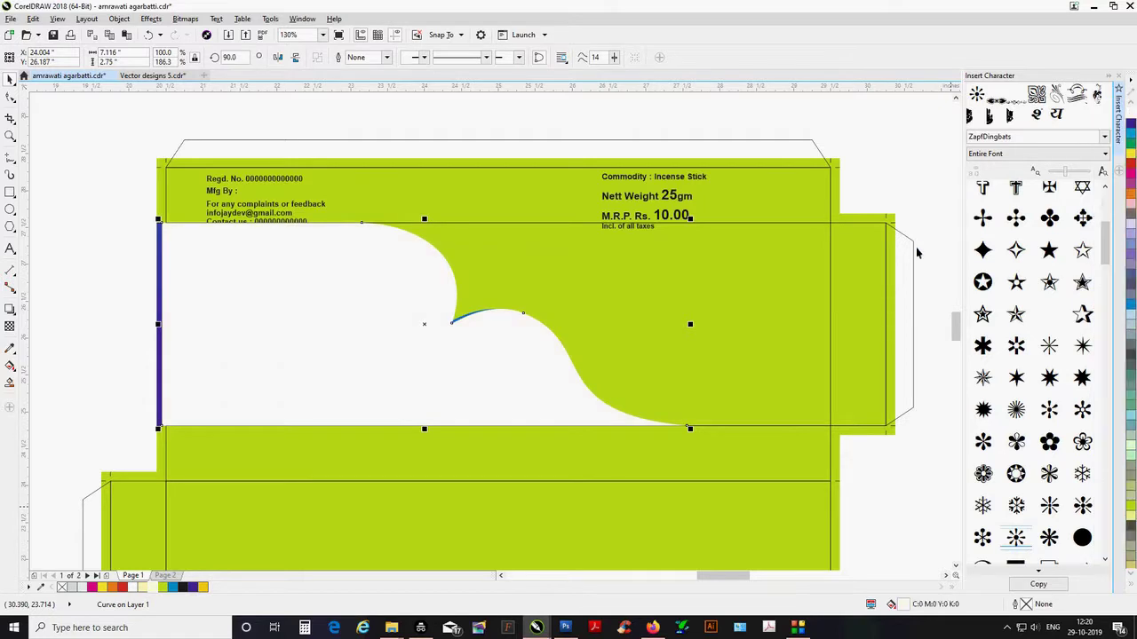
Order the white wave behind the blue wave and lettering but above the green panel, leaving a white rim along the curve.
{"action": "left_click", "coordinate": [860, 214], "text": "shift"}
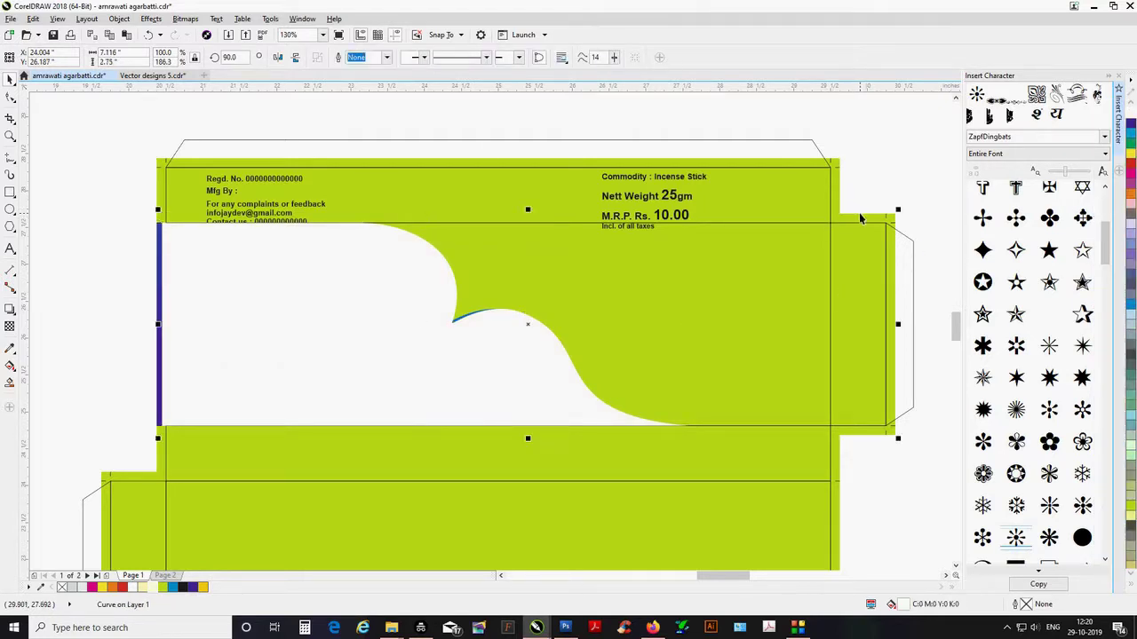
{"action": "key", "text": "shift+Page_Down"}
{"action": "left_click", "coordinate": [860, 213]}
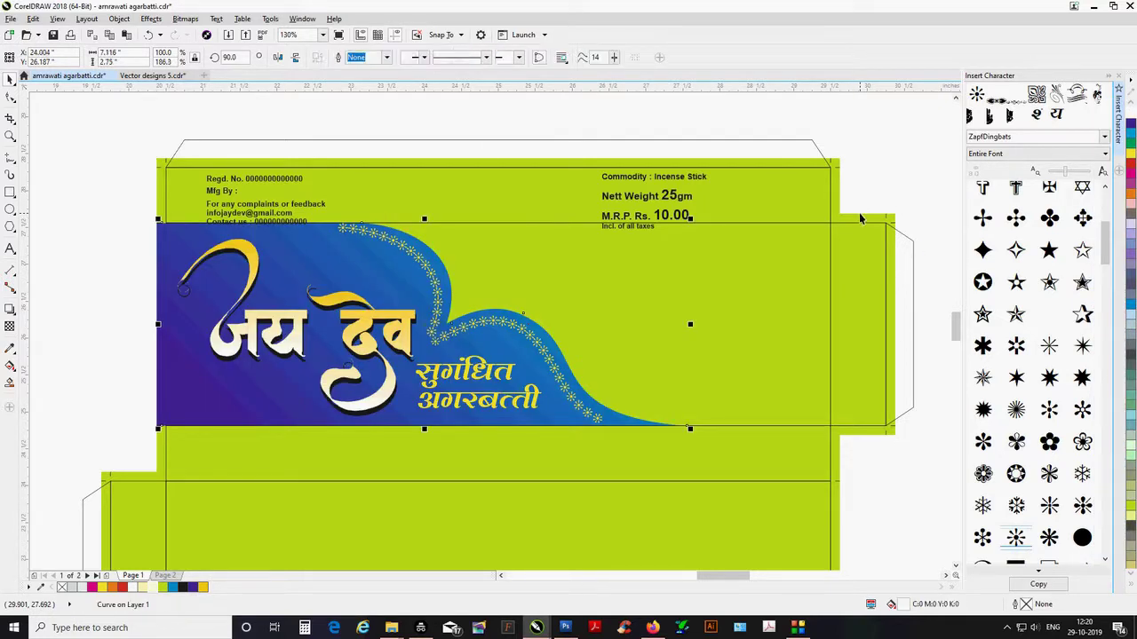
{"action": "left_click", "coordinate": [824, 243]}
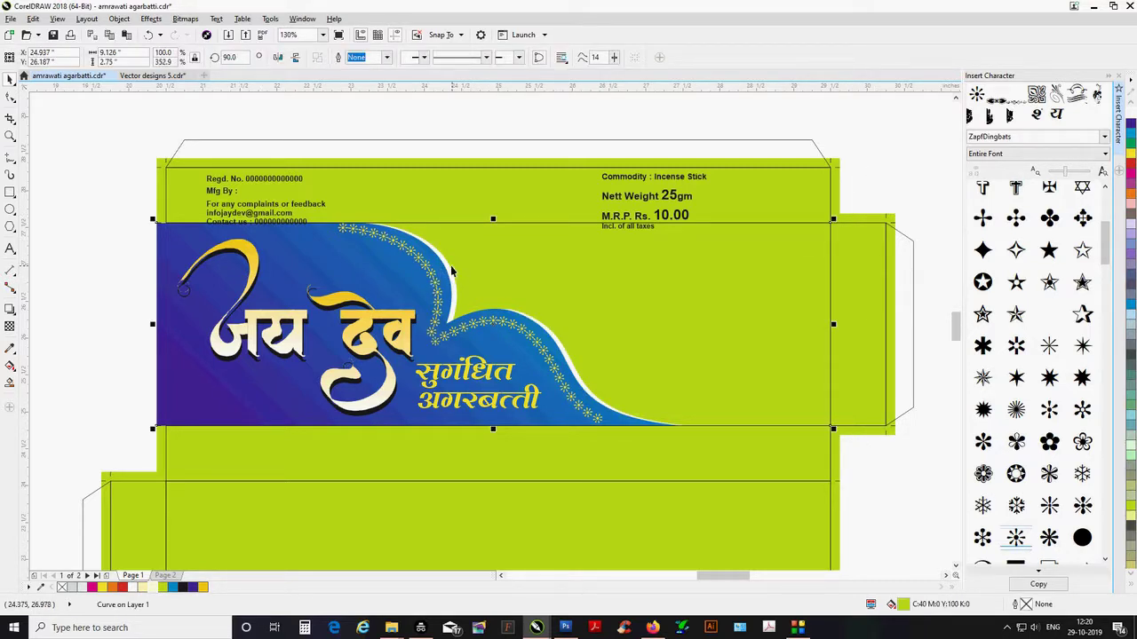
Reshape the white wave's nodes around the notch and second crest so its rim widens beyond the blue wave's curve.
{"action": "left_click", "coordinate": [11, 98]}
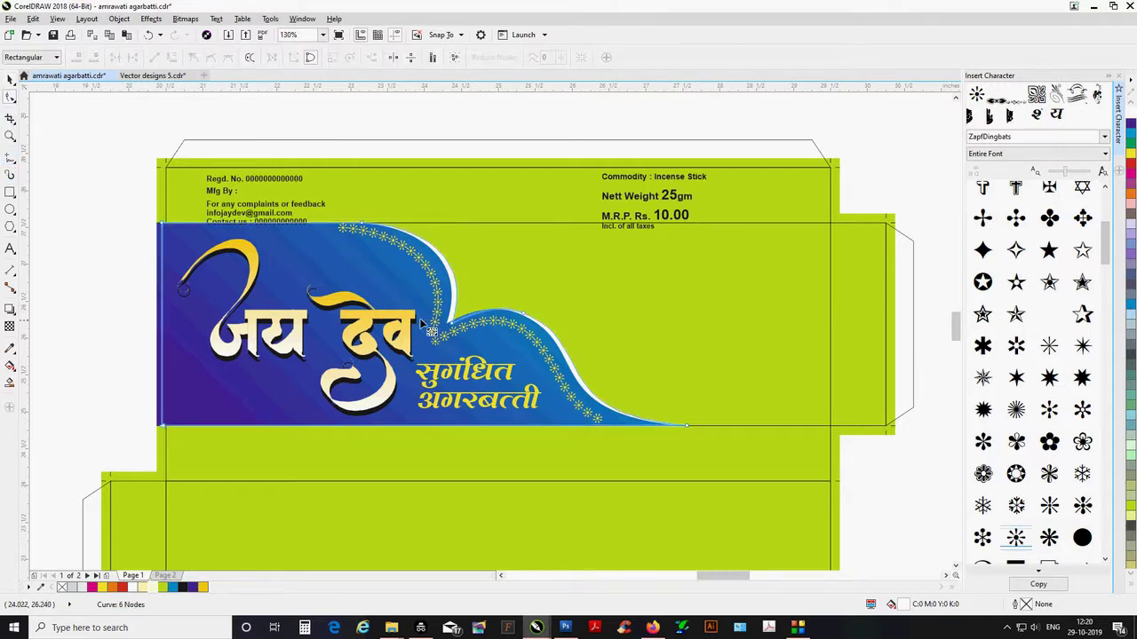
{"action": "left_click", "coordinate": [451, 322]}
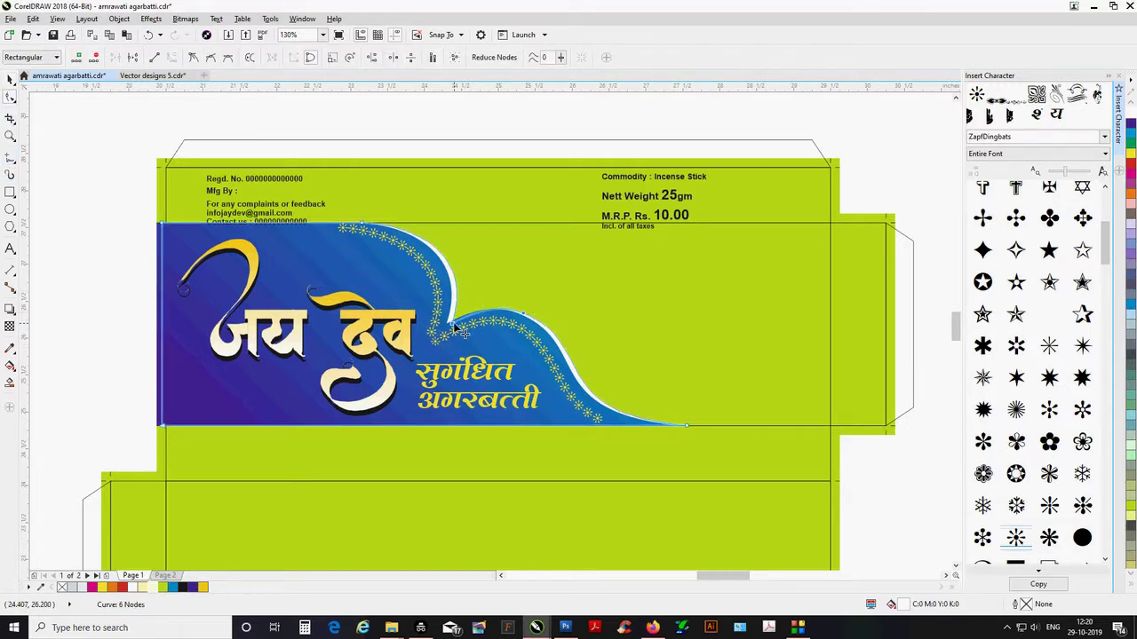
{"action": "left_click_drag", "start_coordinate": [457, 329], "coordinate": [454, 315]}
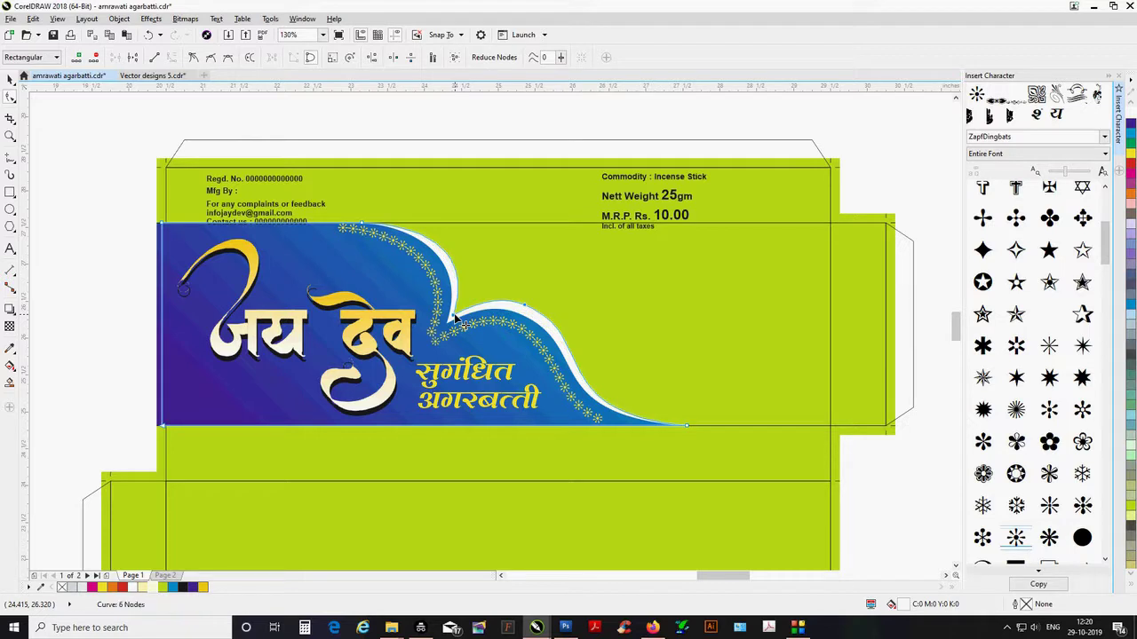
{"action": "left_click_drag", "start_coordinate": [553, 282], "coordinate": [485, 333]}
{"action": "key", "text": "Delete"}
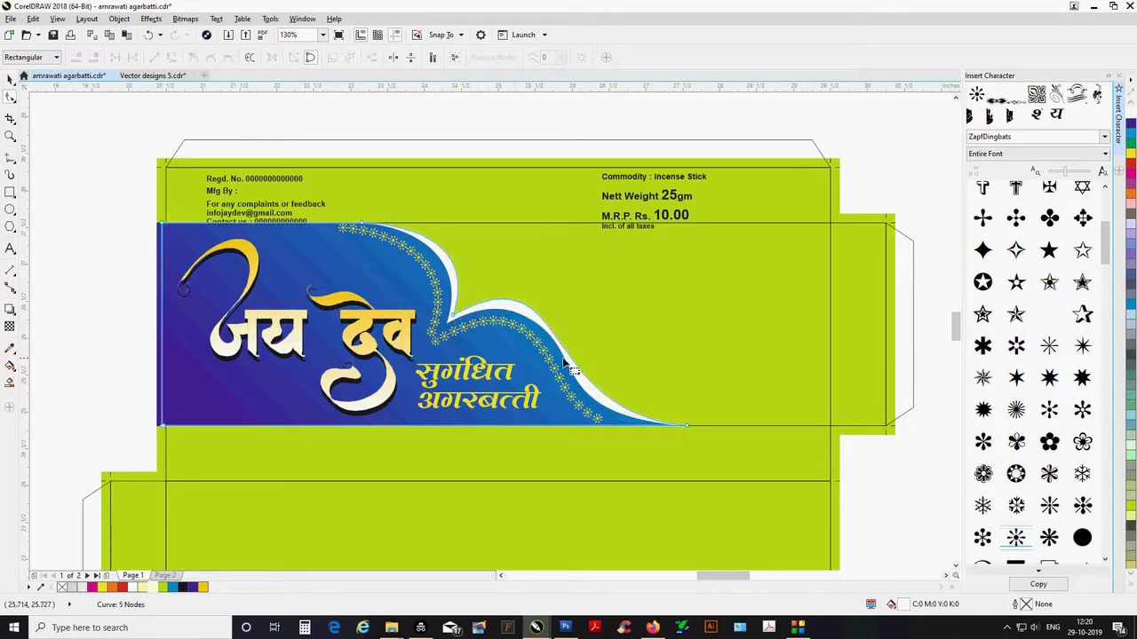
{"action": "double_click", "coordinate": [529, 311]}
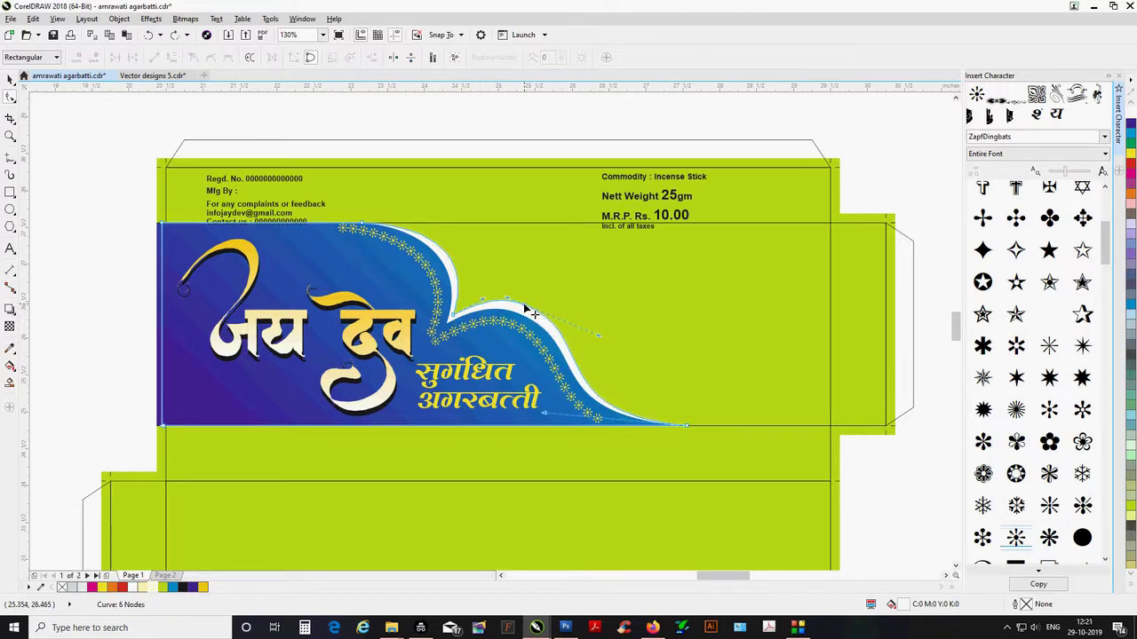
{"action": "left_click_drag", "start_coordinate": [524, 305], "coordinate": [526, 308]}
{"action": "double_click", "coordinate": [501, 303]}
{"action": "key", "text": "space"}
{"action": "key", "text": "Escape"}
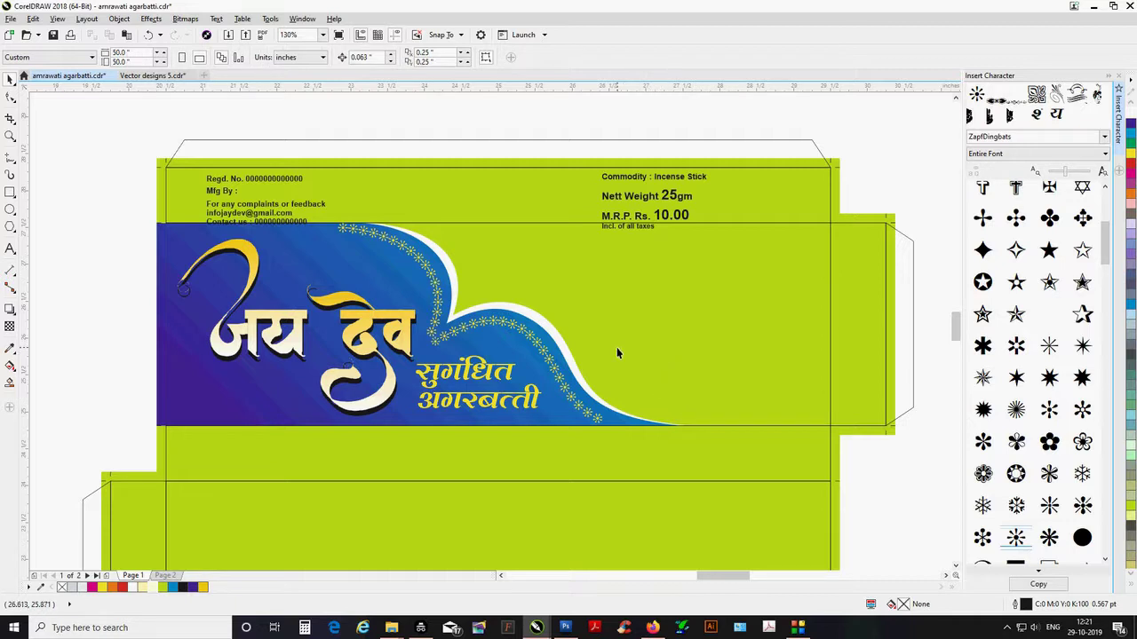
Draw a thin horizontal rectangle about 5.83 by 0.03 inches along the upper edge of the front panel.
{"action": "left_click", "coordinate": [10, 193]}
{"action": "left_click_drag", "start_coordinate": [838, 228], "coordinate": [404, 229]}
{"action": "key", "text": "space"}
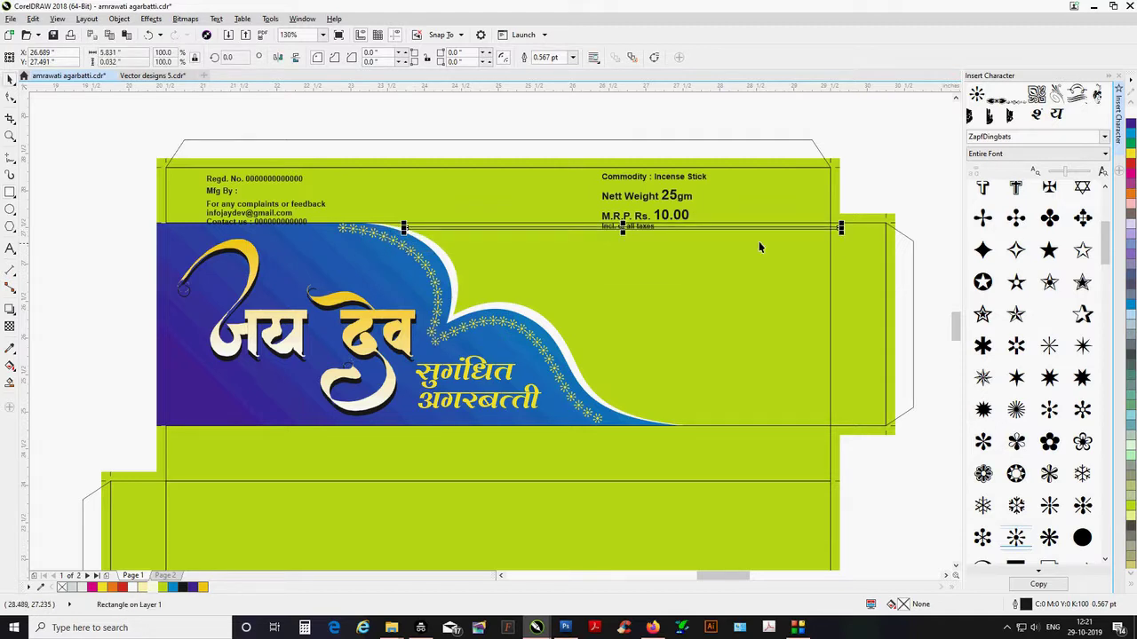
Duplicate the thin rectangle slightly below itself and repeat the copy until evenly spaced stripes reach the front panel's lower edge.
{"action": "left_click_drag", "start_coordinate": [764, 230], "coordinate": [829, 245]}
{"action": "key", "text": "ctrl+r"}
{"action": "key", "text": "ctrl+r"}
{"action": "key", "text": "ctrl+r"}
{"action": "key", "text": "ctrl+r"}
{"action": "key", "text": "ctrl+r"}
{"action": "key", "text": "ctrl+r"}
{"action": "key", "text": "ctrl+r"}
{"action": "key", "text": "ctrl+r"}
{"action": "key", "text": "ctrl+r"}
{"action": "key", "text": "ctrl+r"}
{"action": "key", "text": "ctrl+r"}
{"action": "key", "text": "ctrl+r"}
{"action": "key", "text": "ctrl+r"}
{"action": "key", "text": "ctrl+r"}
{"action": "key", "text": "ctrl+r"}
{"action": "key", "text": "ctrl+r"}
{"action": "key", "text": "ctrl+r"}
{"action": "key", "text": "ctrl+r"}
{"action": "key", "text": "ctrl+r"}
{"action": "key", "text": "ctrl+r"}
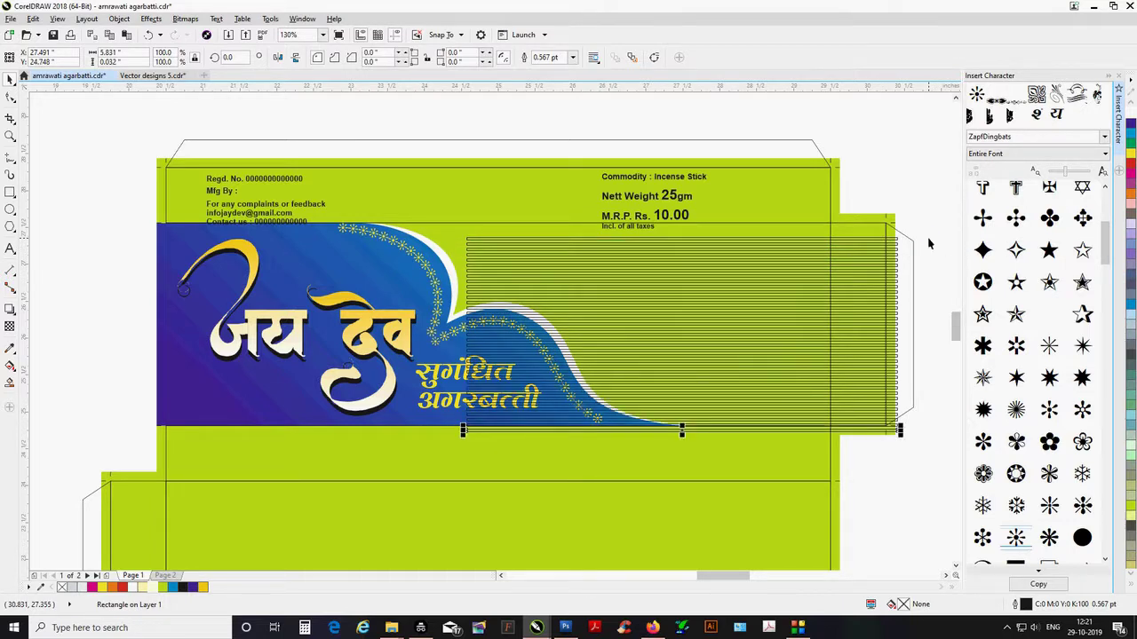
Group all the stripes, fill them with light green C:20 M:0 Y:60 K:0 and remove their outline.
{"action": "left_click_drag", "start_coordinate": [929, 233], "coordinate": [453, 474]}
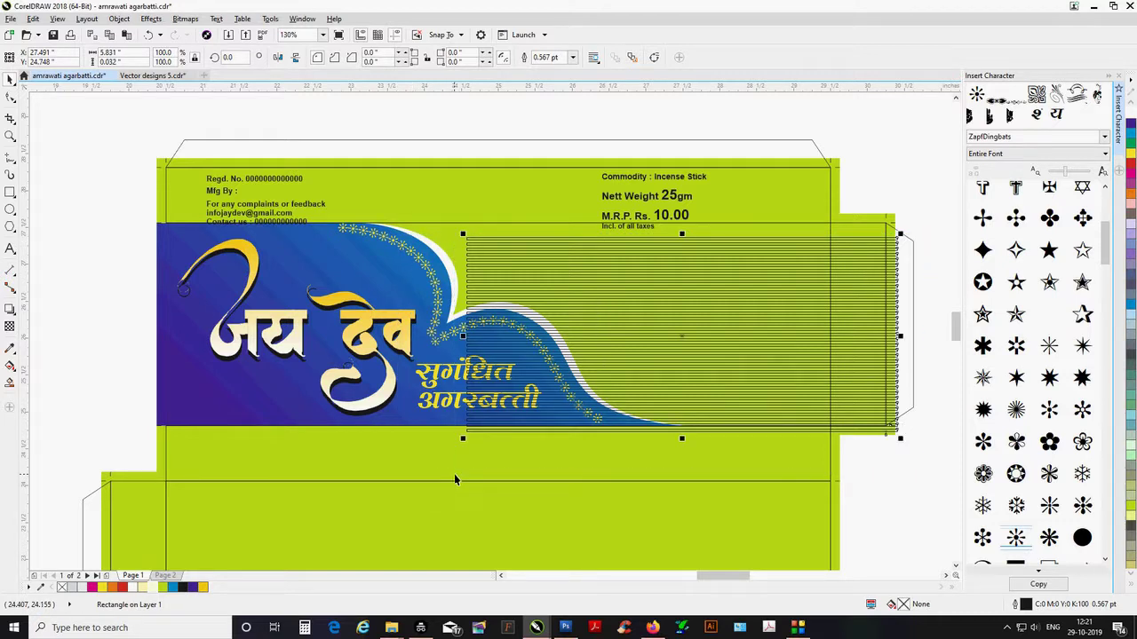
{"action": "left_click_drag", "start_coordinate": [923, 409], "coordinate": [807, 470]}
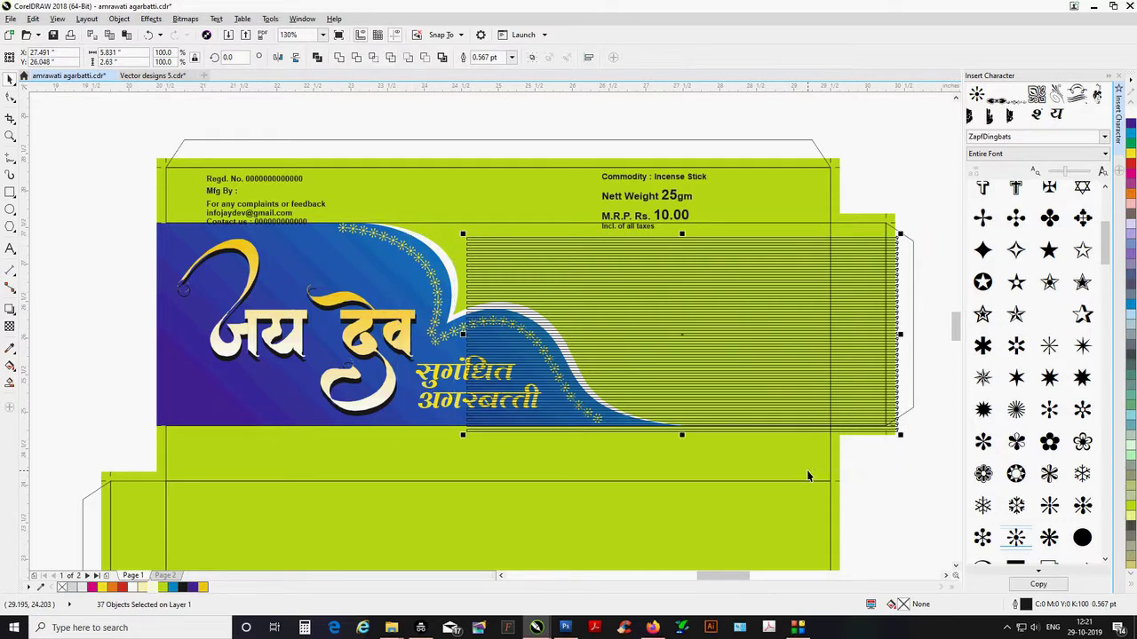
{"action": "key", "text": "ctrl+g"}
{"action": "key", "text": "ctrl+g"}
{"action": "left_click", "coordinate": [1132, 526]}
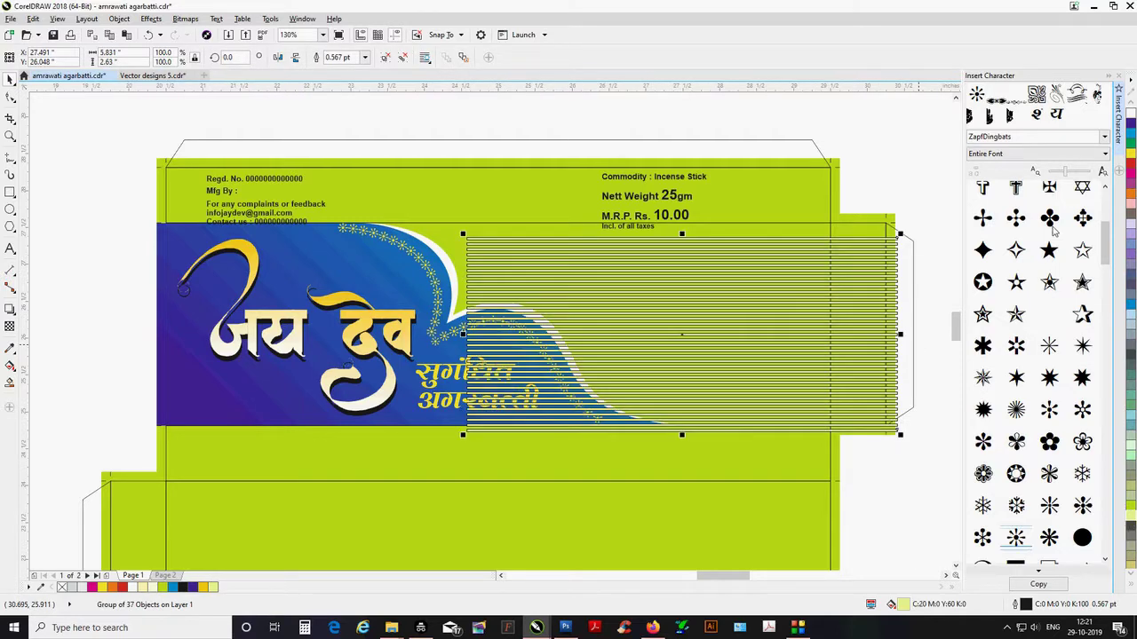
{"action": "right_click", "coordinate": [61, 587]}
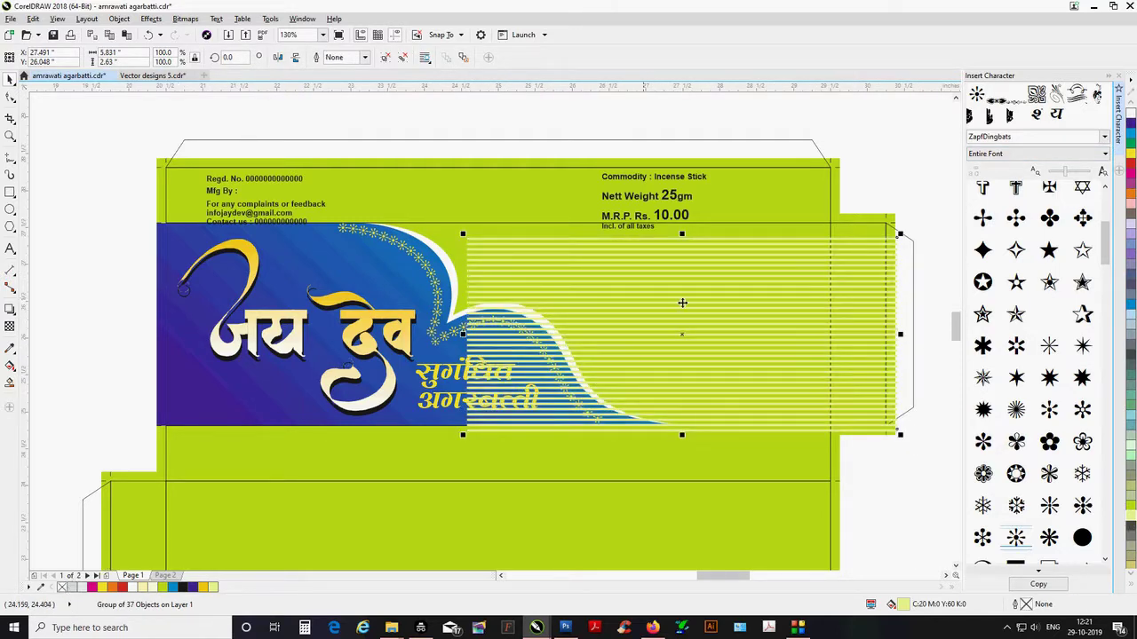
Fit the stripe group onto the front panel, align it to the panel's right edge and order it behind the wave shapes.
{"action": "left_click_drag", "start_coordinate": [684, 300], "coordinate": [601, 289]}
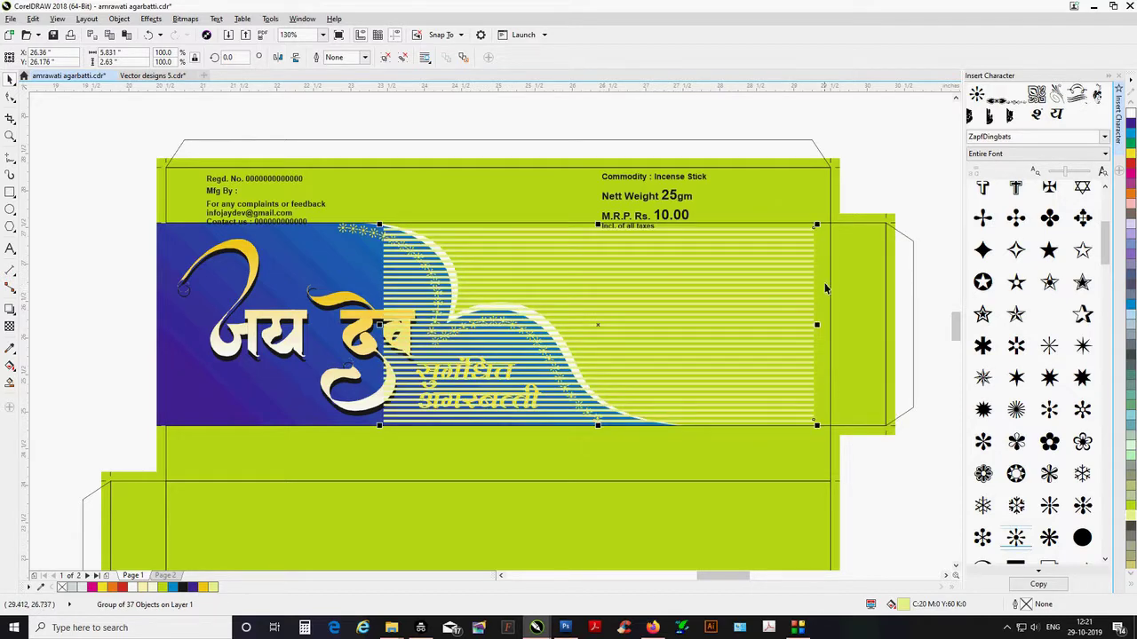
{"action": "left_click", "coordinate": [826, 284], "text": "shift"}
{"action": "key", "text": "r"}
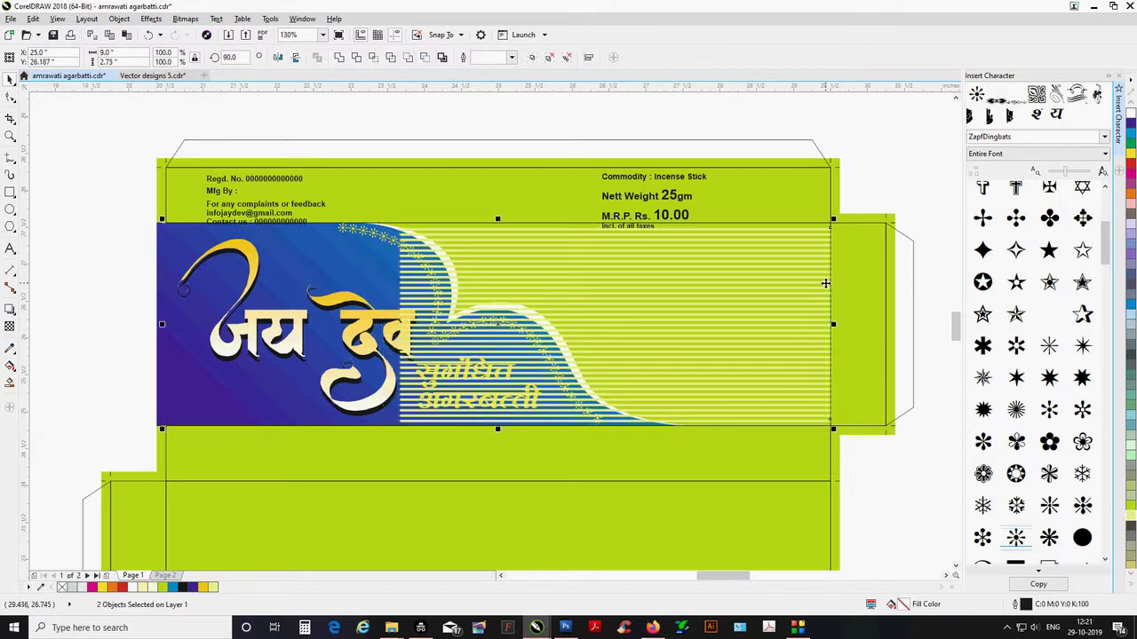
{"action": "left_click", "coordinate": [699, 257]}
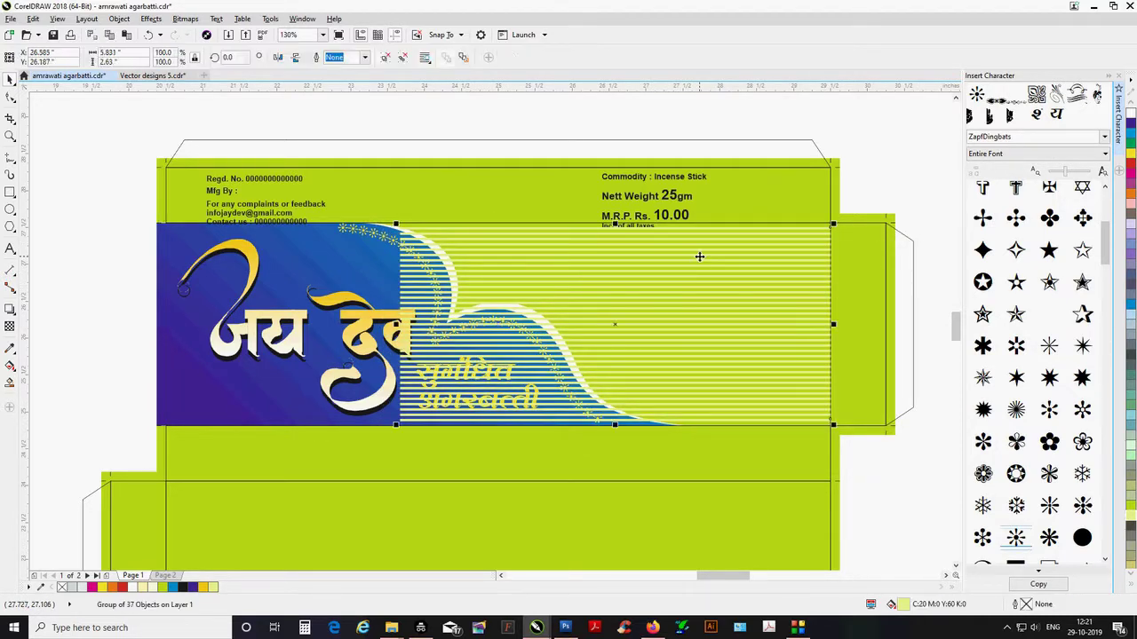
{"action": "key", "text": "ctrl+Page_Down"}
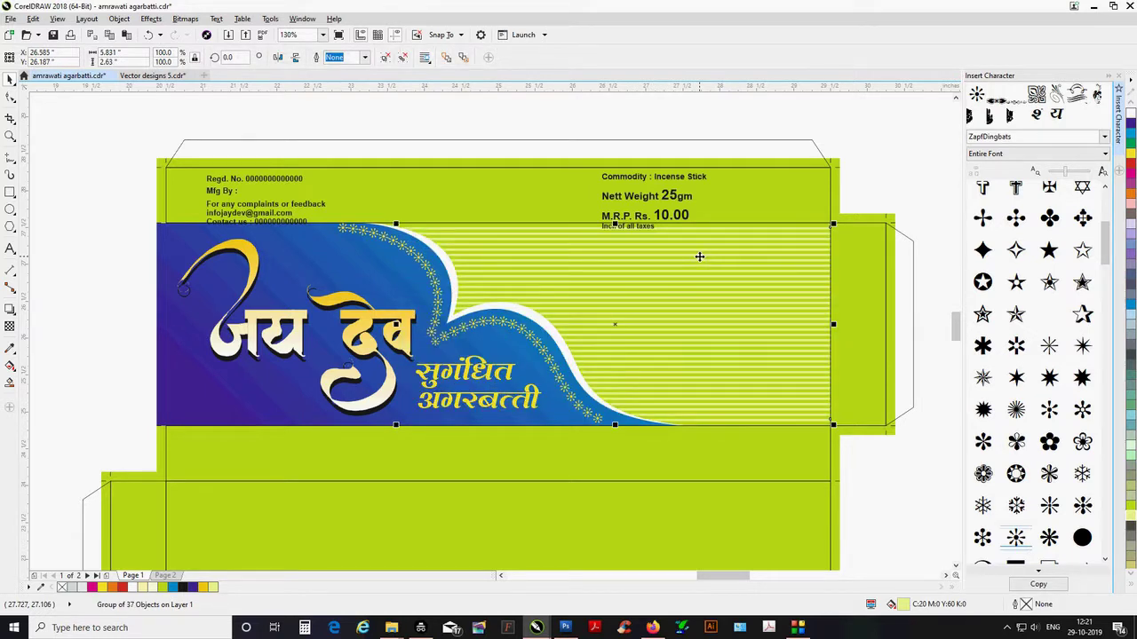
Apply a horizontal linear transparency to the stripes so they fade out from the panel's right edge toward the wave.
{"action": "left_click", "coordinate": [9, 326]}
{"action": "left_click_drag", "start_coordinate": [864, 306], "coordinate": [430, 308]}
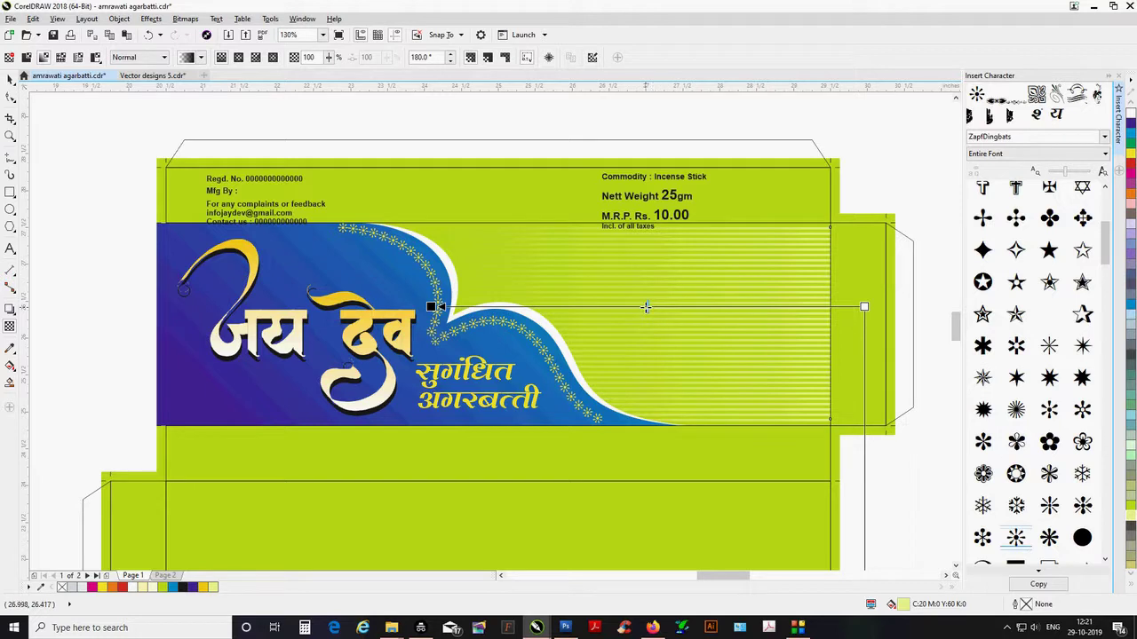
{"action": "key", "text": "space"}
{"action": "left_click", "coordinate": [926, 246]}
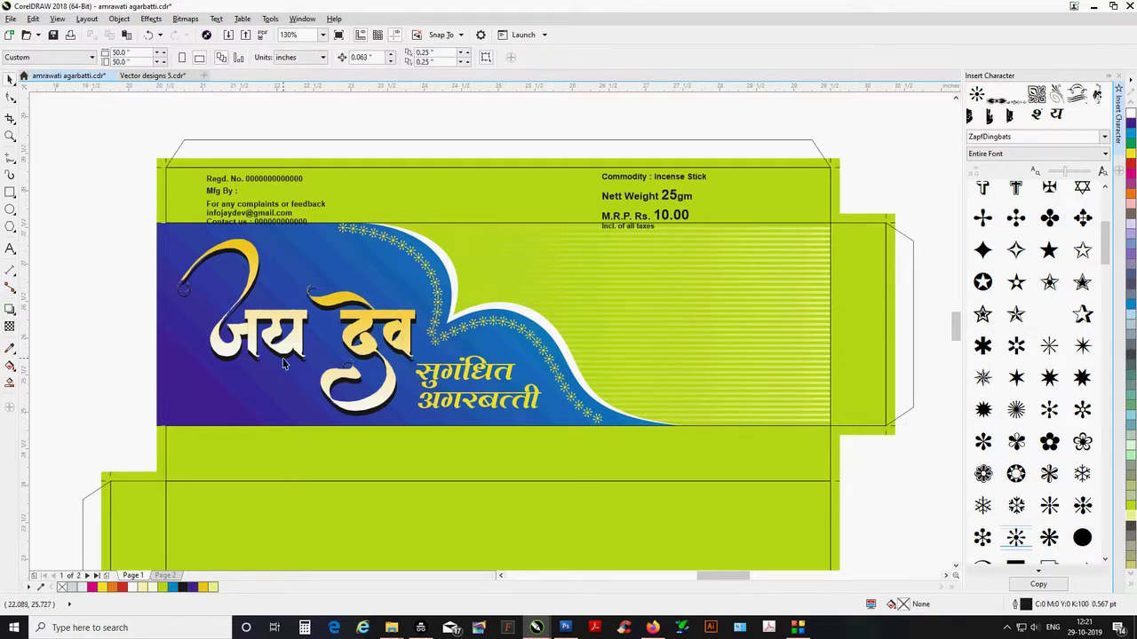
Copy the multicoloured petal motif onto the blue wave's lower left, shrink it and rotate it to about 36.7 degrees.
{"action": "scroll", "coordinate": [284, 363], "scroll_direction": "down", "scroll_amount": 2}
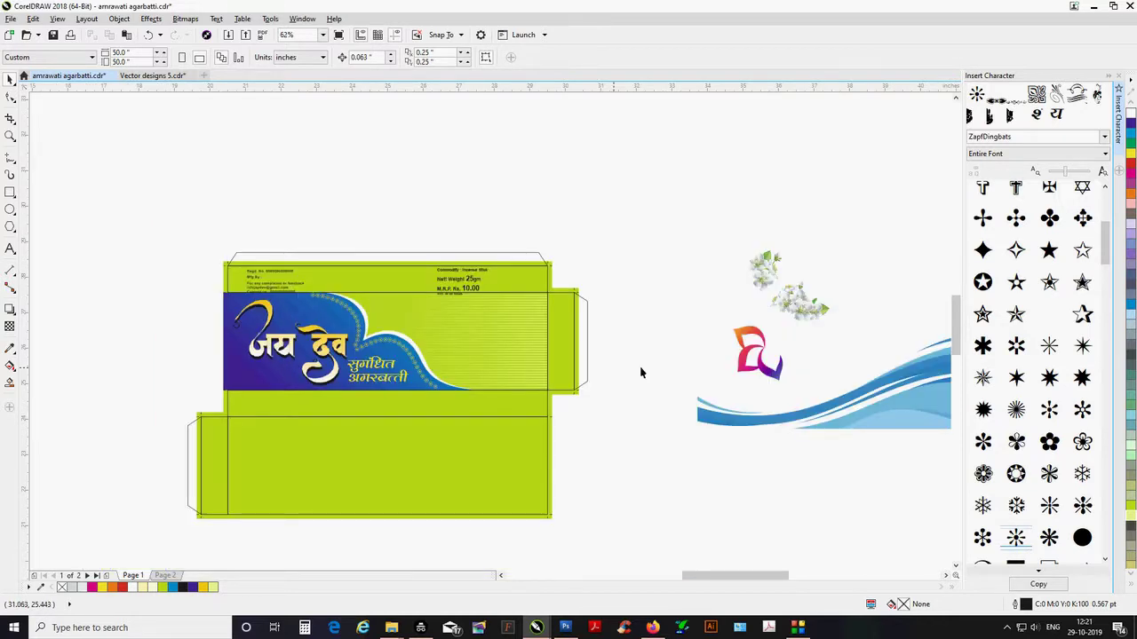
{"action": "left_click_drag", "start_coordinate": [797, 404], "coordinate": [801, 406]}
{"action": "left_click_drag", "start_coordinate": [759, 355], "coordinate": [258, 359]}
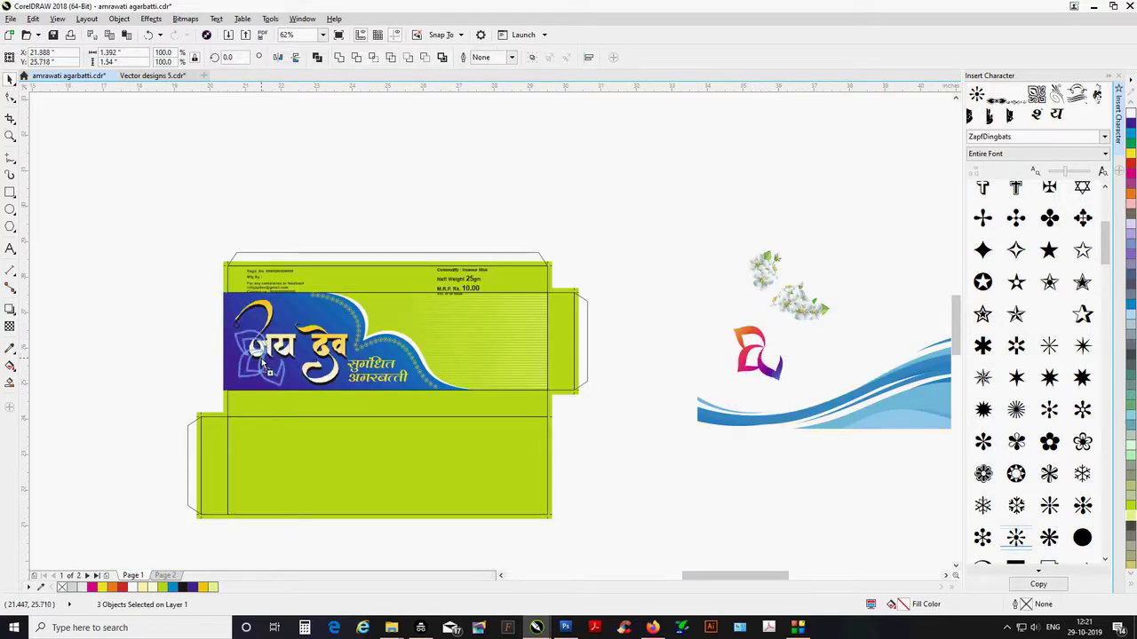
{"action": "left_click_drag", "start_coordinate": [158, 252], "coordinate": [597, 451]}
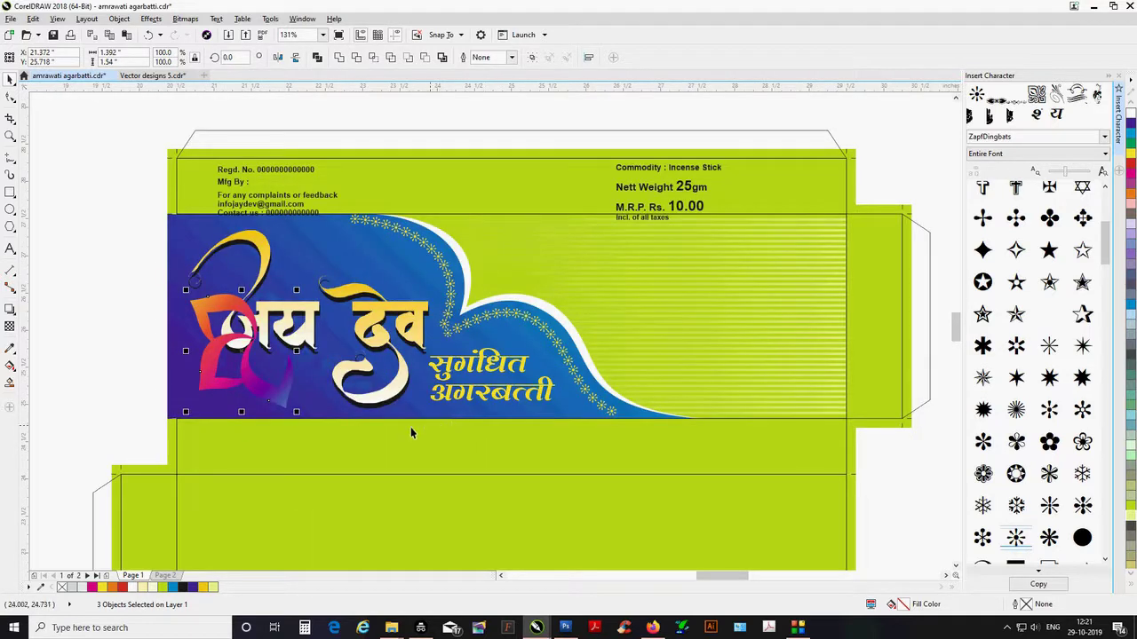
{"action": "mouse_move", "coordinate": [297, 412]}
{"action": "left_mouse_down"}
{"action": "mouse_move", "coordinate": [268, 397]}
{"action": "mouse_move", "coordinate": [245, 401]}
{"action": "mouse_move", "coordinate": [229, 382]}
{"action": "mouse_move", "coordinate": [250, 412]}
{"action": "mouse_move", "coordinate": [278, 392]}
{"action": "left_mouse_up"}
{"action": "left_click", "coordinate": [257, 410]}
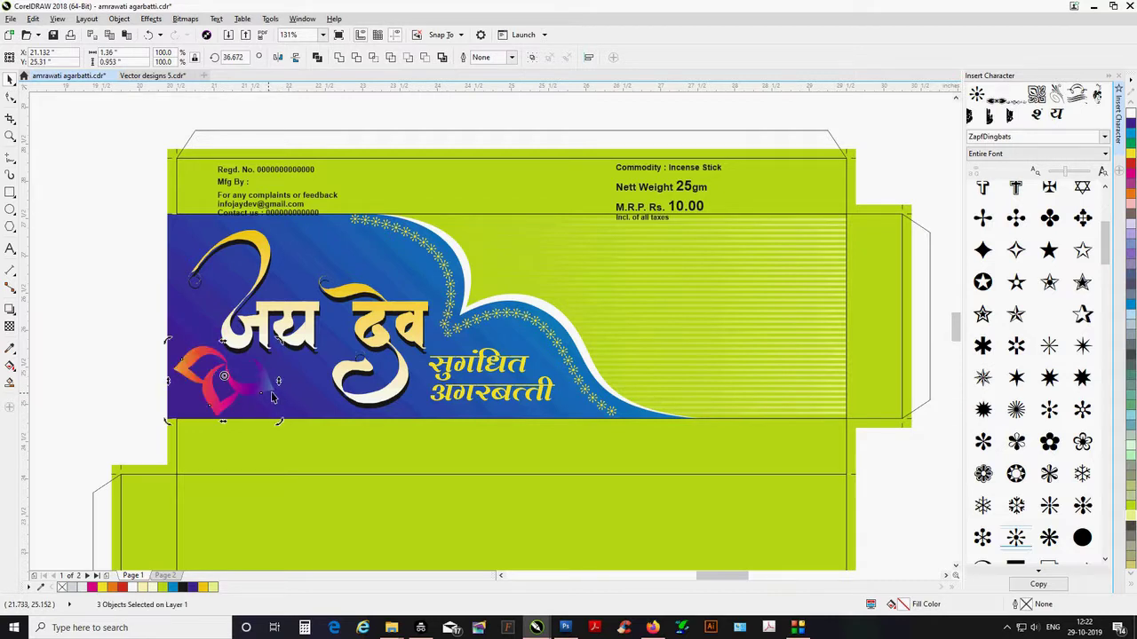
Move the three petal shapes together to the right beneath "जय" and group them.
{"action": "left_click", "coordinate": [265, 391]}
{"action": "left_click", "coordinate": [224, 407], "text": "shift"}
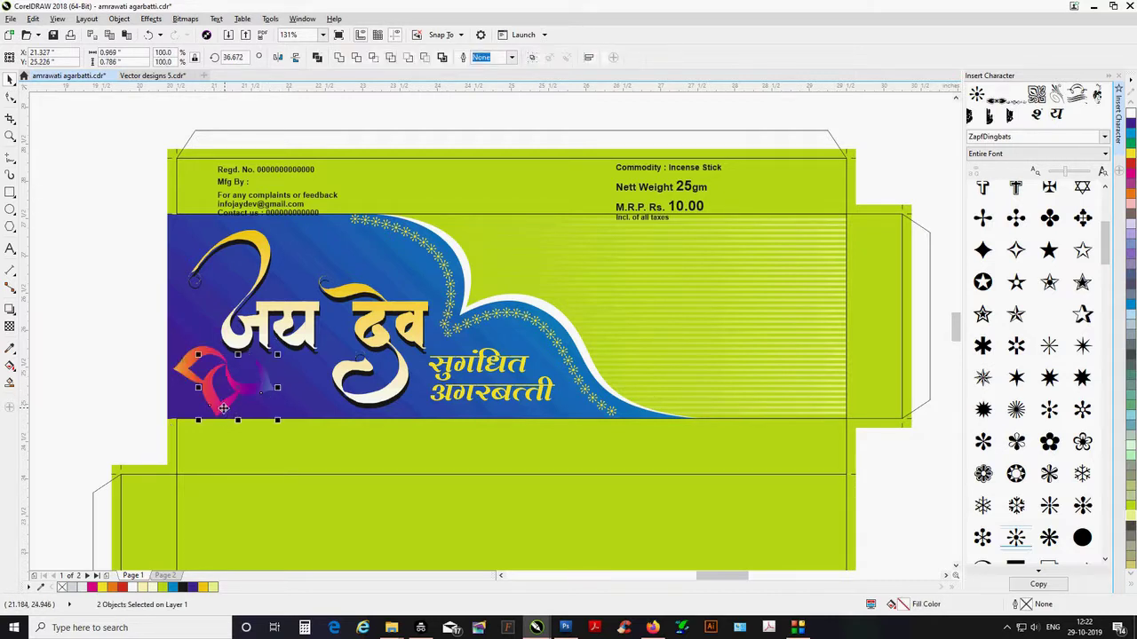
{"action": "left_click", "coordinate": [192, 374], "text": "shift"}
{"action": "left_click_drag", "start_coordinate": [192, 374], "coordinate": [231, 376]}
{"action": "key", "text": "ctrl+g"}
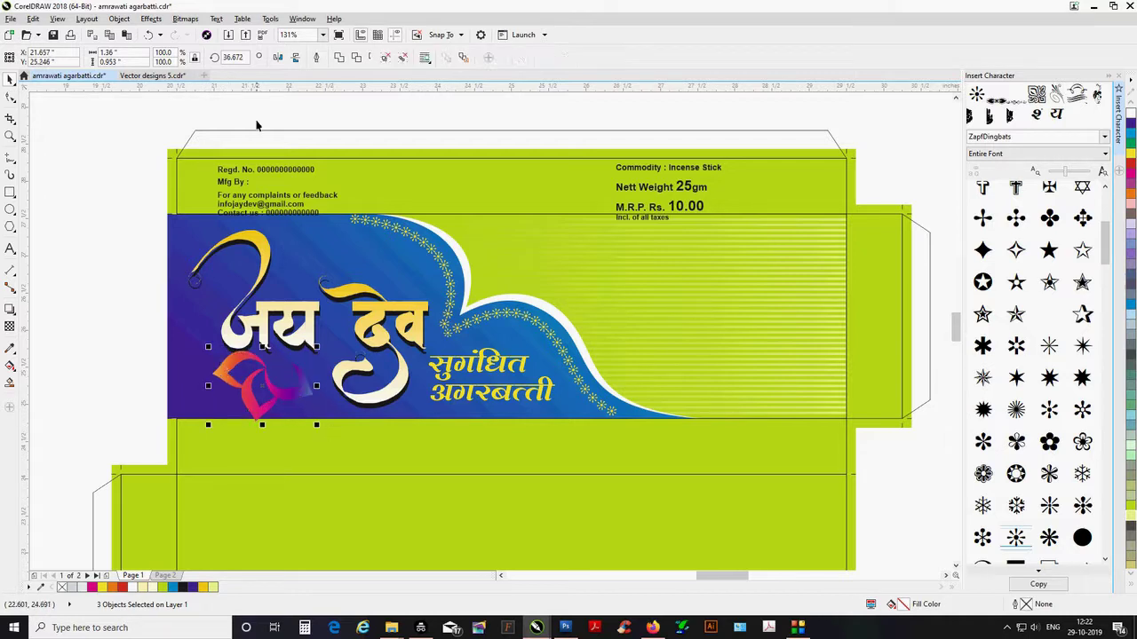
Mirror the petal group horizontally and rotate it to about 166.4 degrees beneath "जय".
{"action": "left_click", "coordinate": [278, 57]}
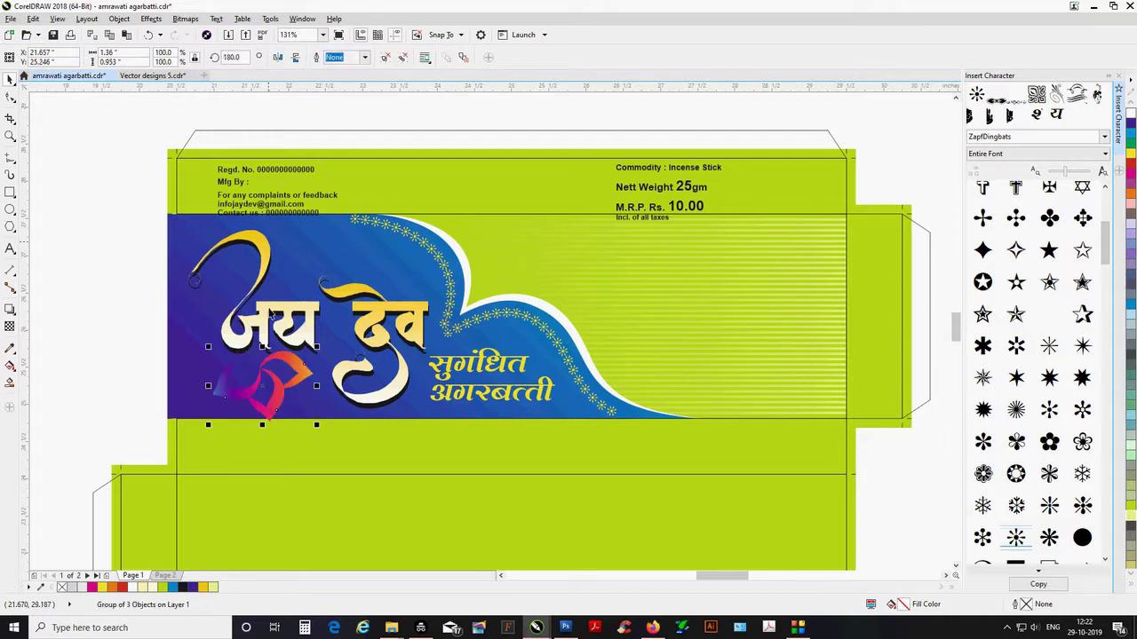
{"action": "left_click", "coordinate": [299, 374]}
{"action": "left_click_drag", "start_coordinate": [317, 346], "coordinate": [294, 380]}
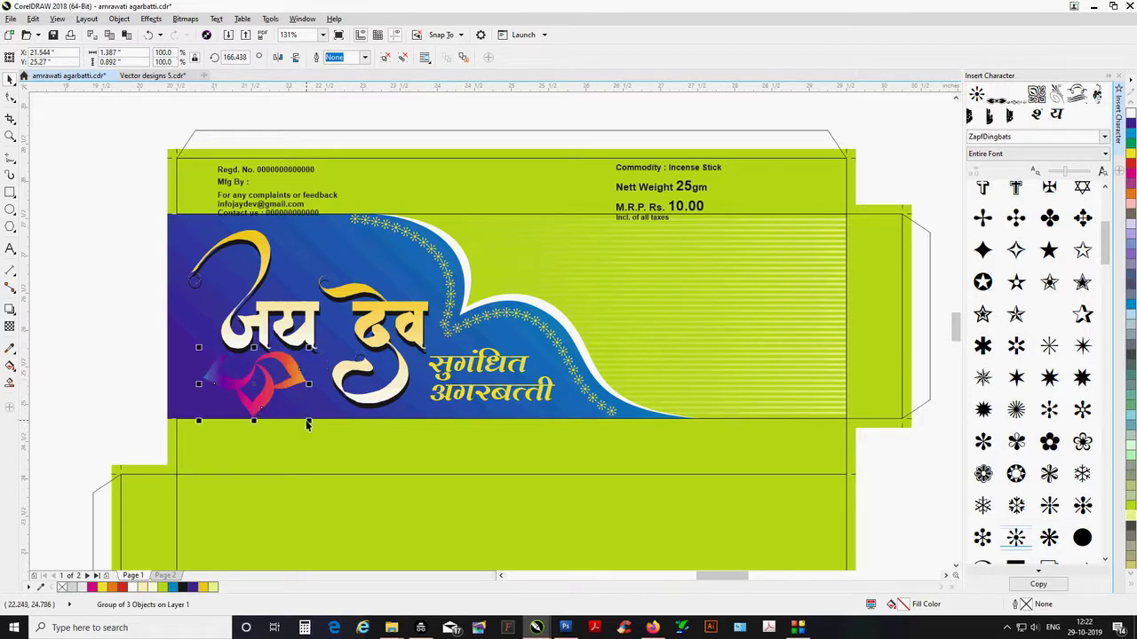
Rotate the petal group to about 149.7 degrees, shrink it to about 95.2% and select its purple petal.
{"action": "left_click", "coordinate": [265, 403]}
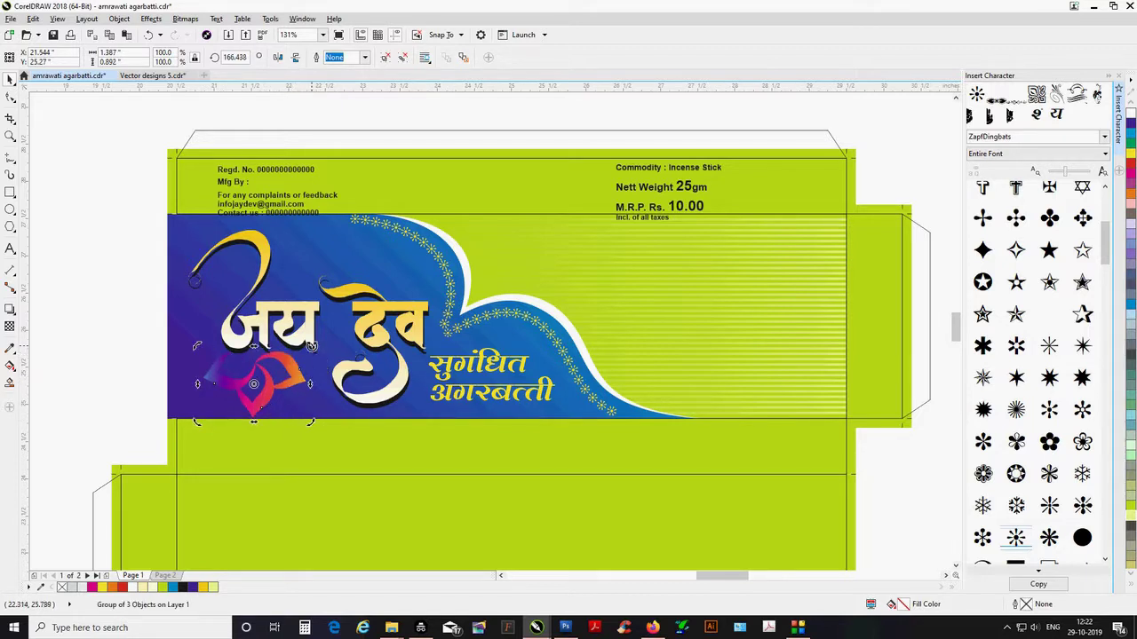
{"action": "left_click_drag", "start_coordinate": [310, 347], "coordinate": [249, 378]}
{"action": "mouse_move", "coordinate": [289, 417]}
{"action": "left_mouse_down"}
{"action": "mouse_move", "coordinate": [278, 400]}
{"action": "mouse_move", "coordinate": [290, 419]}
{"action": "left_mouse_up"}
{"action": "left_click", "coordinate": [278, 400]}
{"action": "left_click", "coordinate": [207, 377], "text": "ctrl"}
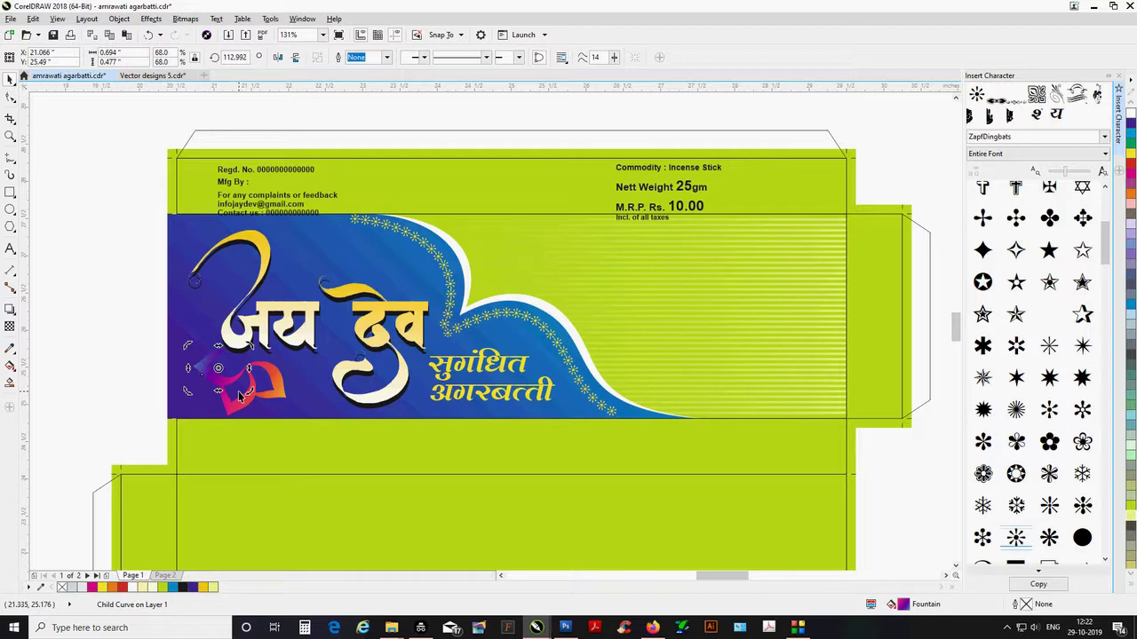
Try filling the selected purple petal with solid magenta.
{"action": "key", "text": "F11"}
{"action": "key", "text": "Escape"}
{"action": "left_click", "coordinate": [1131, 174]}
Remove all intermediate colours from the purple petal's gradient, keeping only the magenta and green ends.
{"action": "key", "text": "F11"}
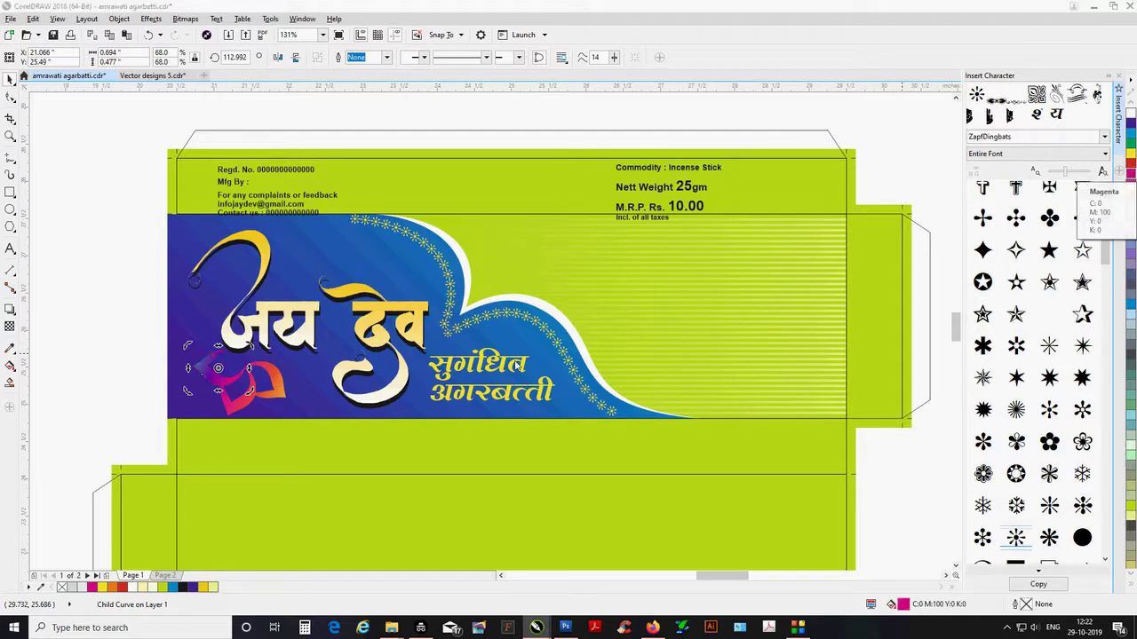
{"action": "double_click", "coordinate": [387, 343]}
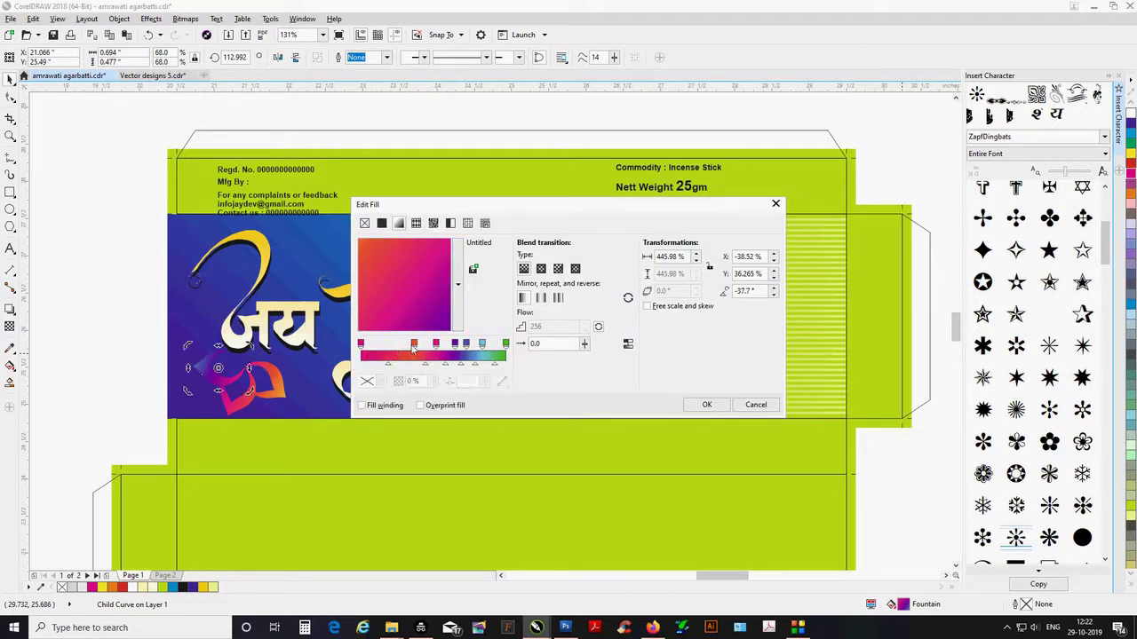
{"action": "double_click", "coordinate": [413, 344]}
{"action": "double_click", "coordinate": [435, 344]}
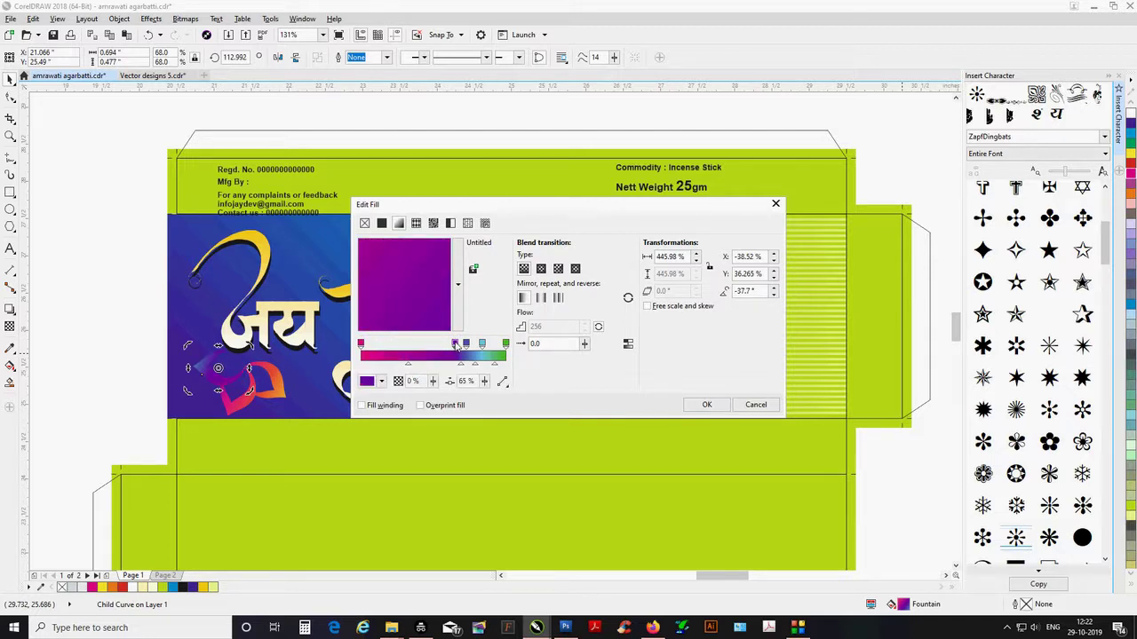
{"action": "double_click", "coordinate": [454, 344]}
{"action": "left_click", "coordinate": [465, 343]}
{"action": "double_click", "coordinate": [466, 344]}
{"action": "double_click", "coordinate": [482, 343]}
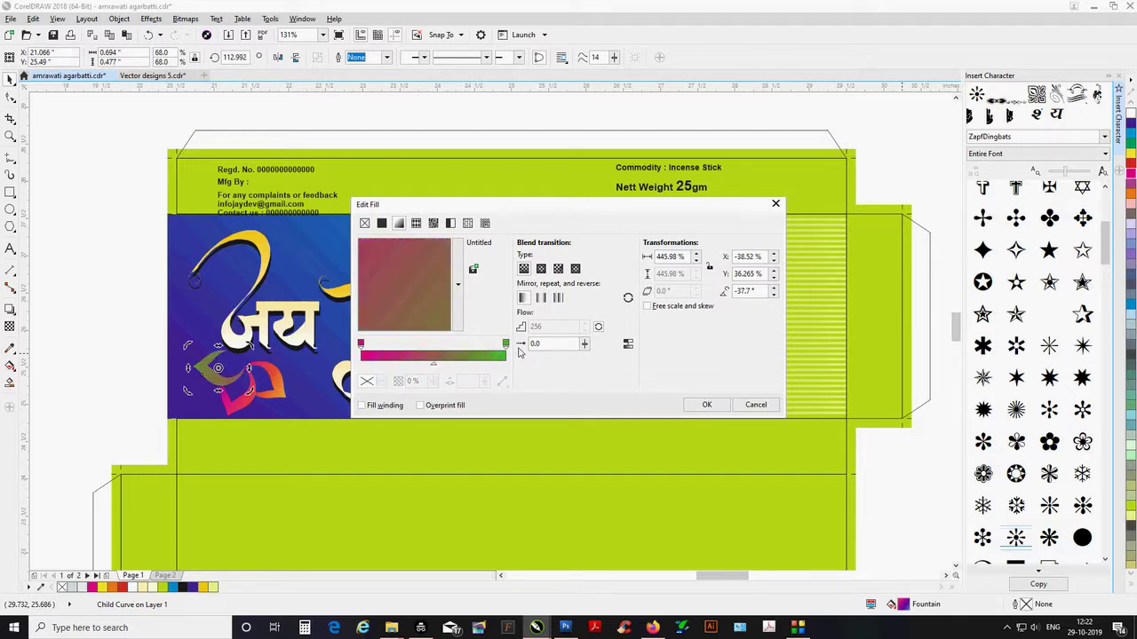
Change the gradient's green end to yellow with C 0, M 0, Y 100, K 0 and set the fill width to 0%.
{"action": "left_click", "coordinate": [506, 344]}
{"action": "left_click", "coordinate": [367, 382]}
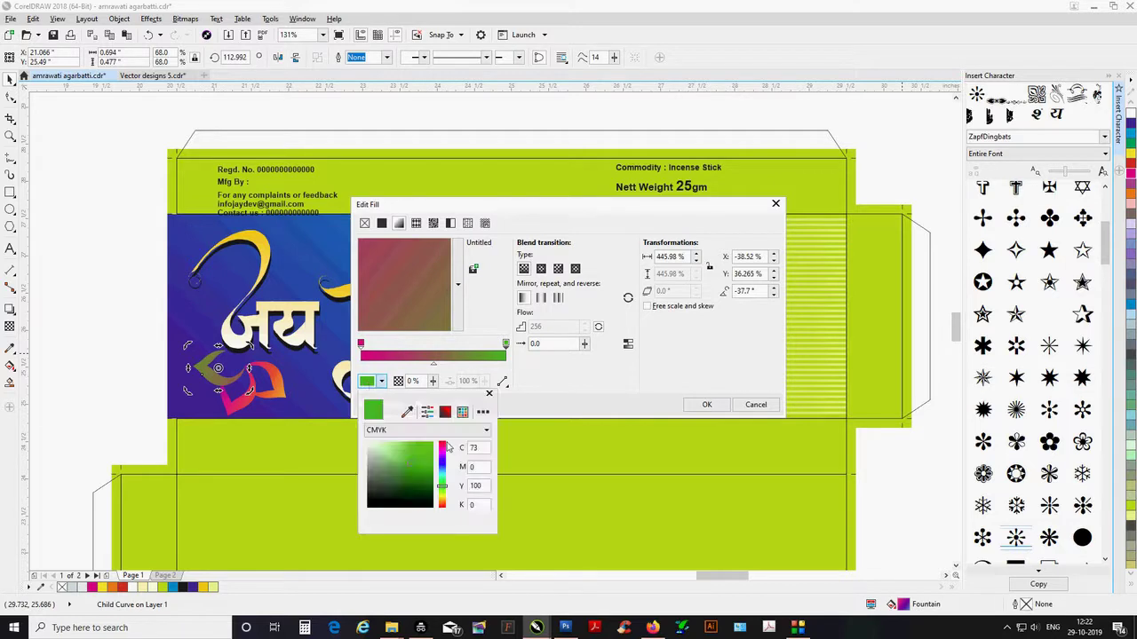
{"action": "type", "text": "0"}
{"action": "key", "text": "Return"}
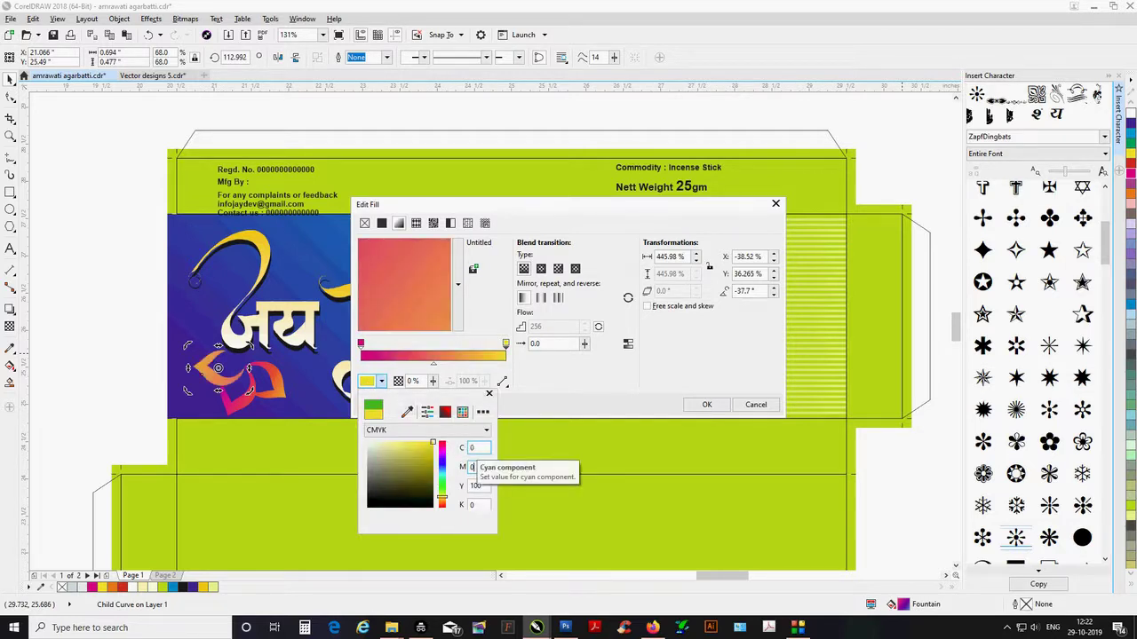
{"action": "left_click", "coordinate": [473, 467]}
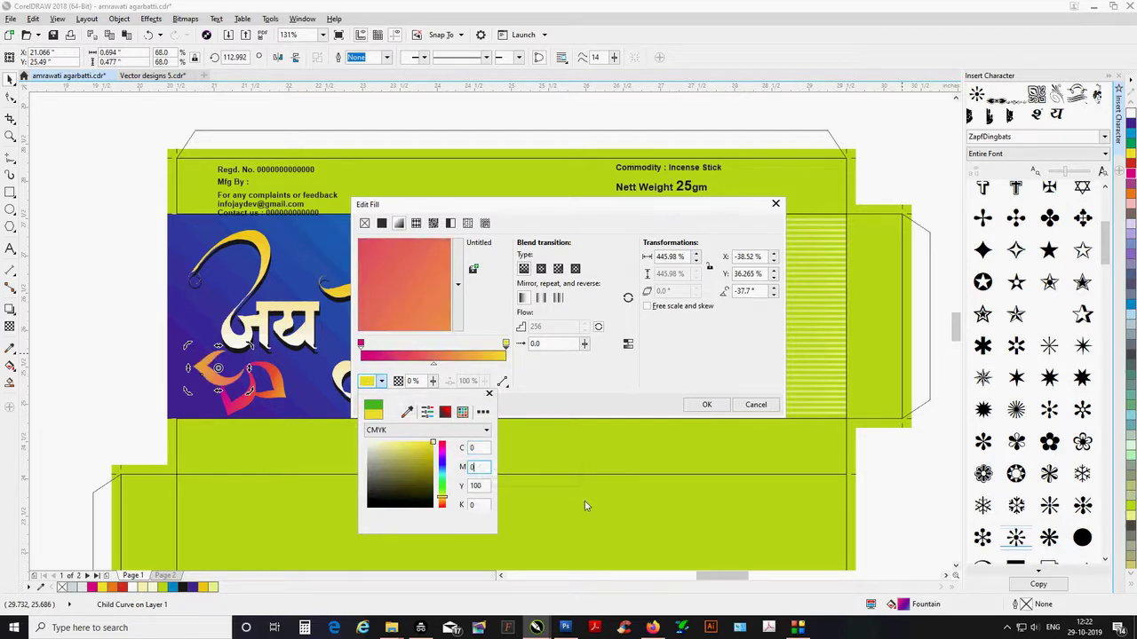
{"action": "left_click", "coordinate": [668, 256]}
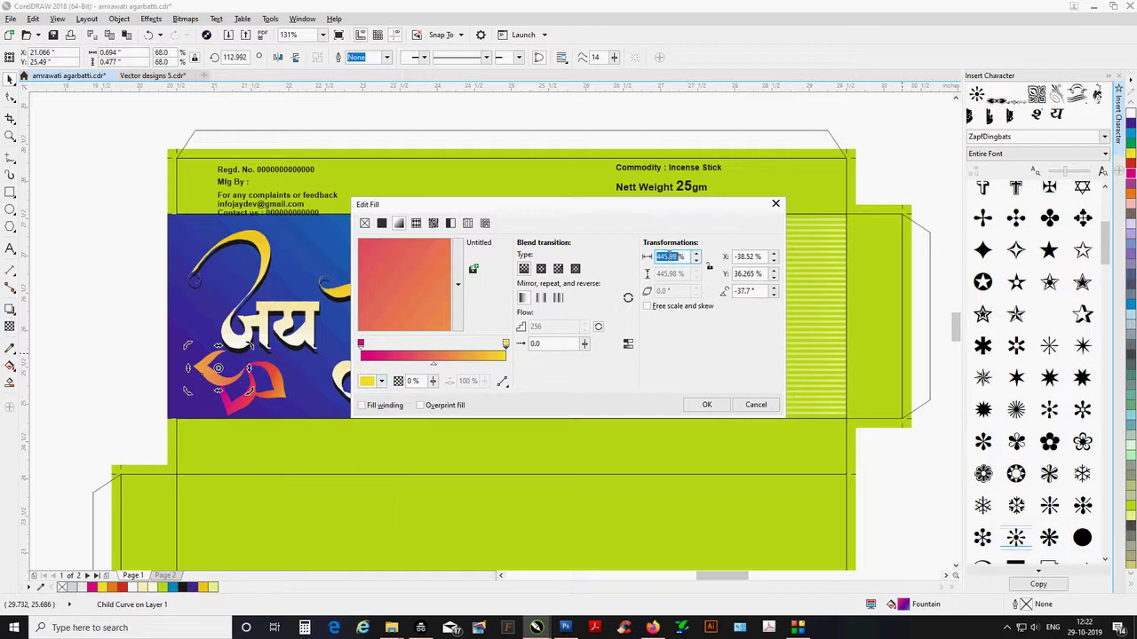
{"action": "type", "text": "0"}
{"action": "key", "text": "Return"}
Add a second magenta node near the gradient's middle and a second yellow node at 85%, and apply the fill.
{"action": "double_click", "coordinate": [363, 354]}
{"action": "left_click_drag", "start_coordinate": [362, 345], "coordinate": [420, 348]}
{"action": "left_click", "coordinate": [499, 355]}
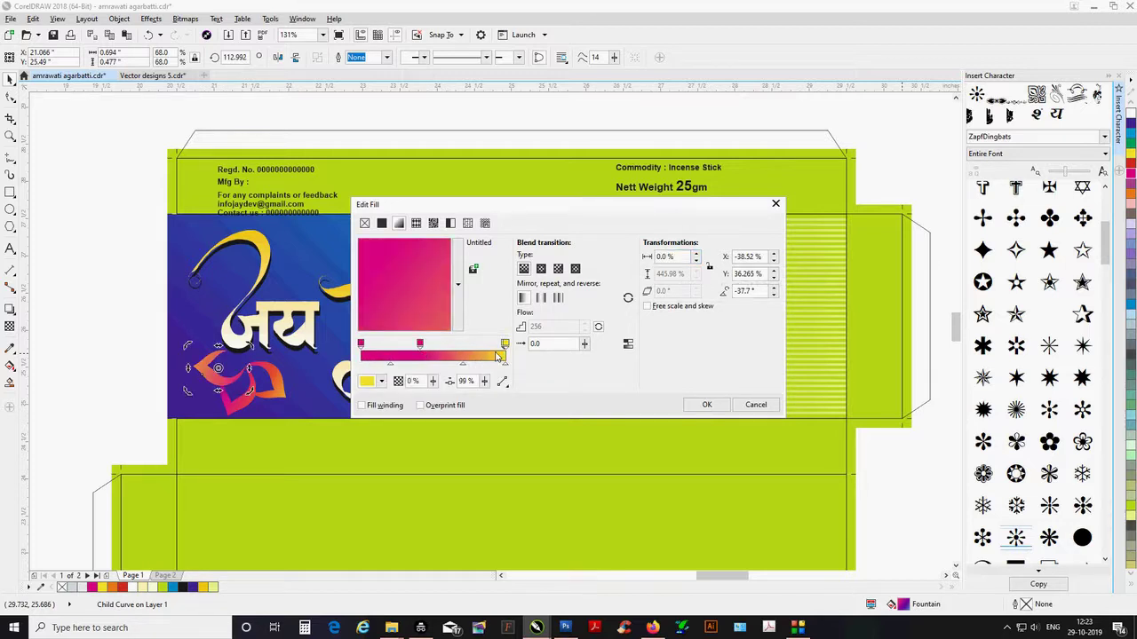
{"action": "left_click_drag", "start_coordinate": [503, 349], "coordinate": [480, 349]}
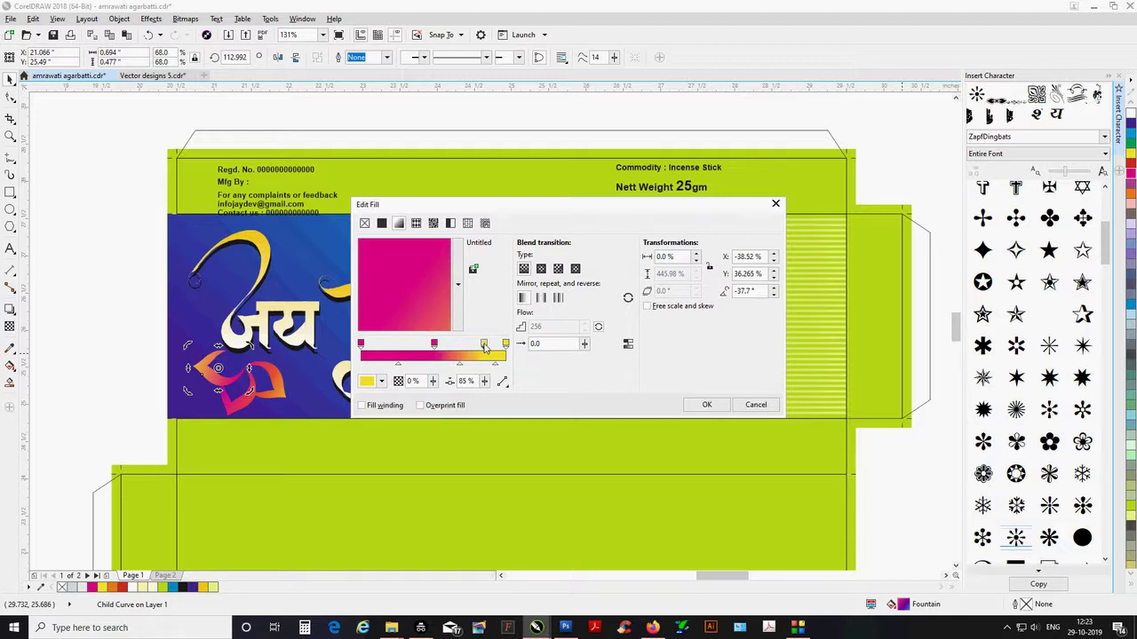
{"action": "left_click", "coordinate": [707, 405]}
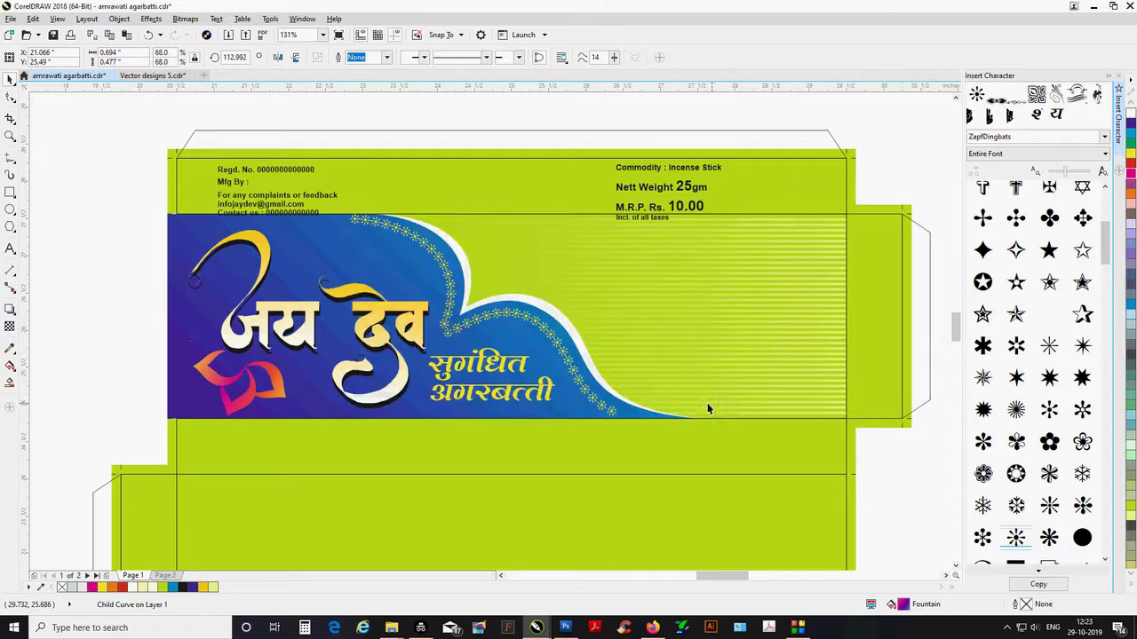
{"action": "left_click", "coordinate": [120, 315]}
Shift the petal group slightly up and left, rotate it to about 146 degrees and shrink it to about 86.4%.
{"action": "left_click", "coordinate": [239, 404]}
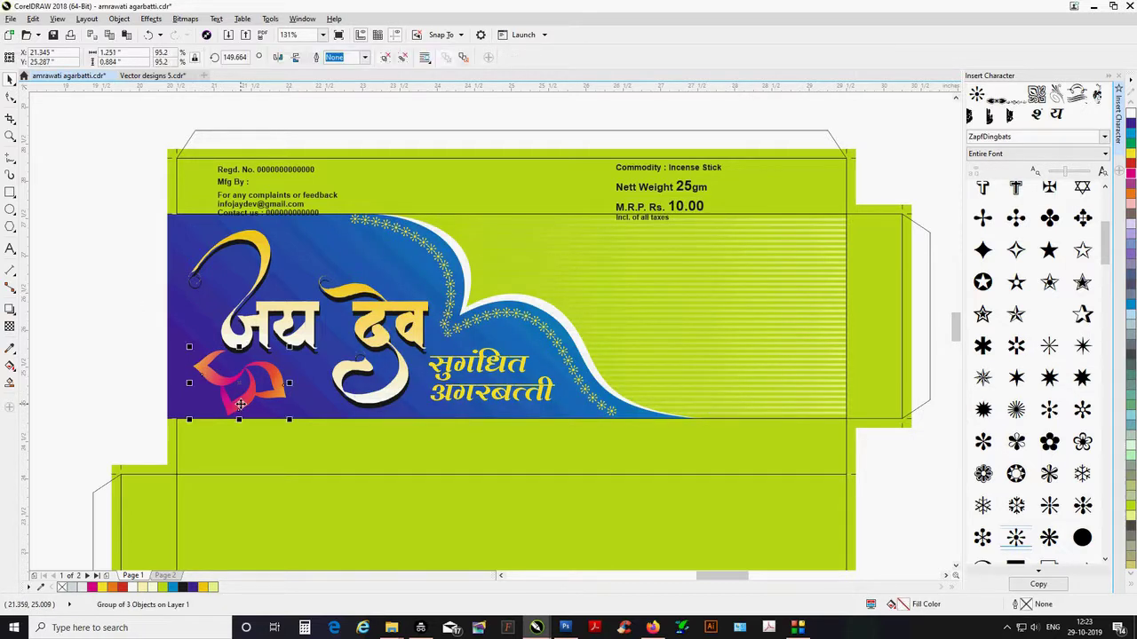
{"action": "left_click_drag", "start_coordinate": [240, 405], "coordinate": [236, 397]}
{"action": "left_click", "coordinate": [236, 397]}
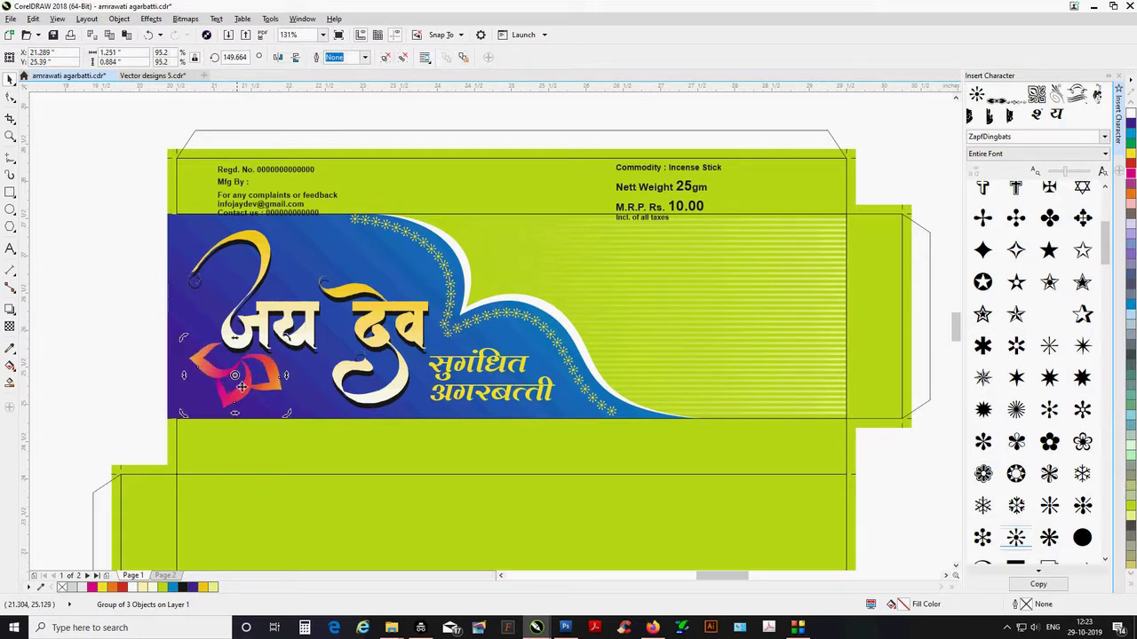
{"action": "left_click_drag", "start_coordinate": [286, 347], "coordinate": [251, 377]}
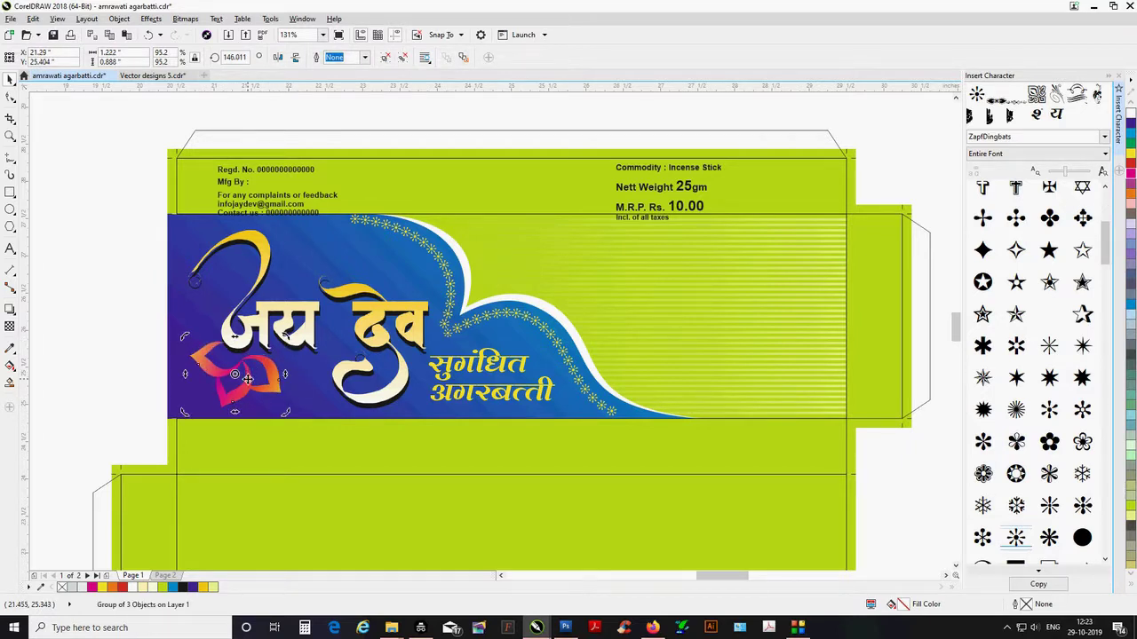
{"action": "left_click", "coordinate": [247, 377]}
{"action": "left_click_drag", "start_coordinate": [284, 413], "coordinate": [238, 392]}
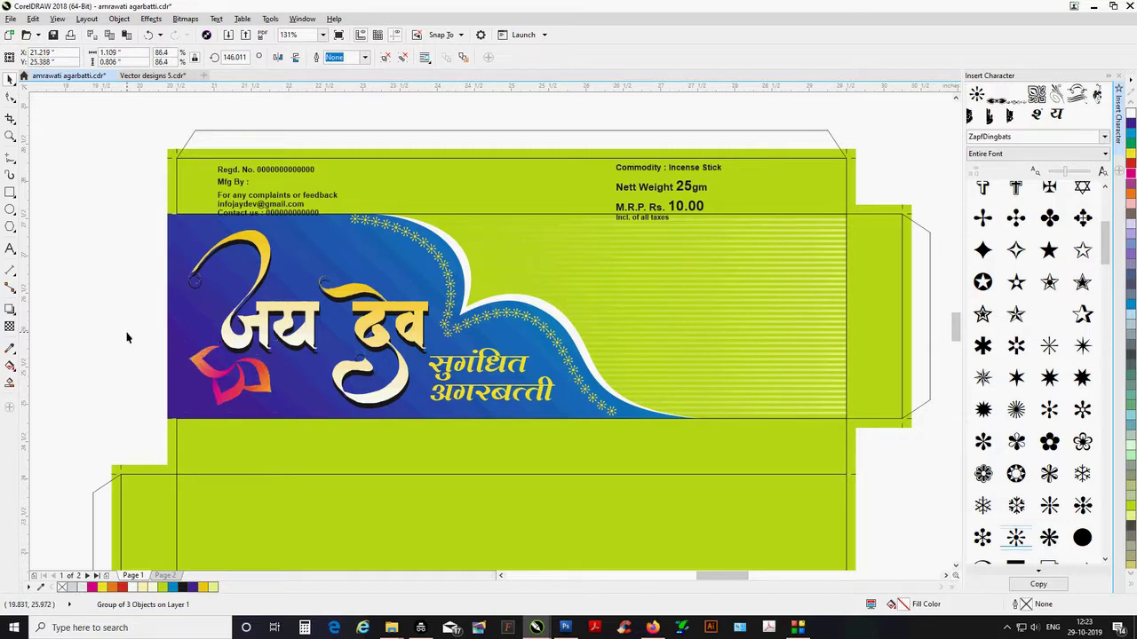
{"action": "left_click", "coordinate": [137, 345]}
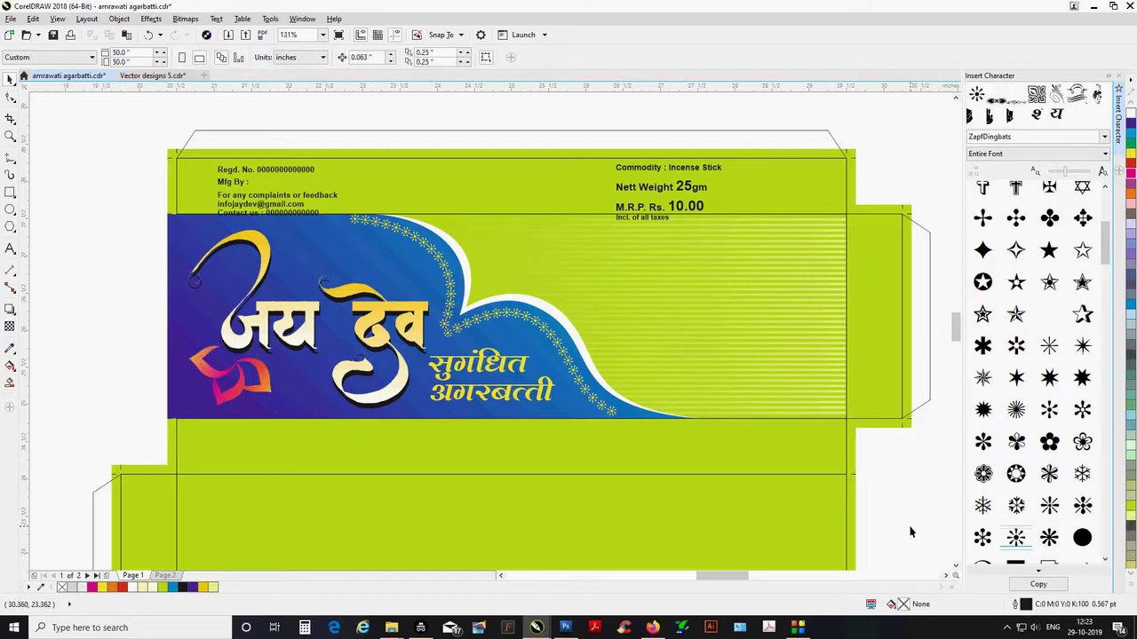
Copy the yellow word "सुगंधित" onto the striped area and colour the copy red.
{"action": "left_click", "coordinate": [524, 362]}
{"action": "left_click_drag", "start_coordinate": [522, 363], "coordinate": [726, 338]}
{"action": "double_click", "coordinate": [726, 339]}
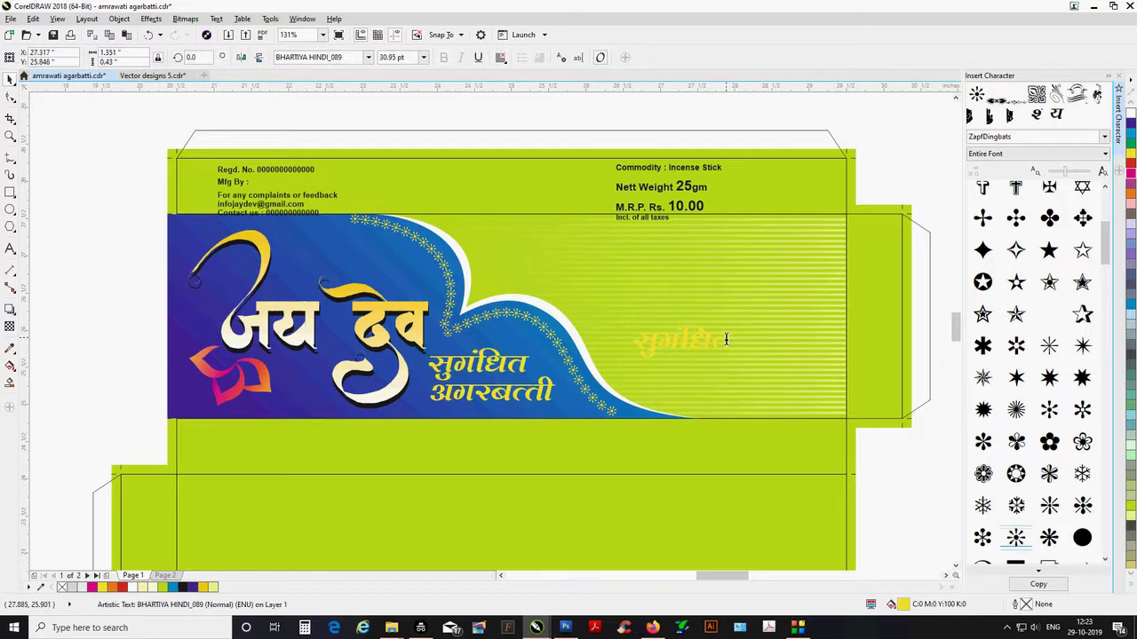
{"action": "key", "text": "ctrl+space"}
{"action": "left_click", "coordinate": [1132, 169]}
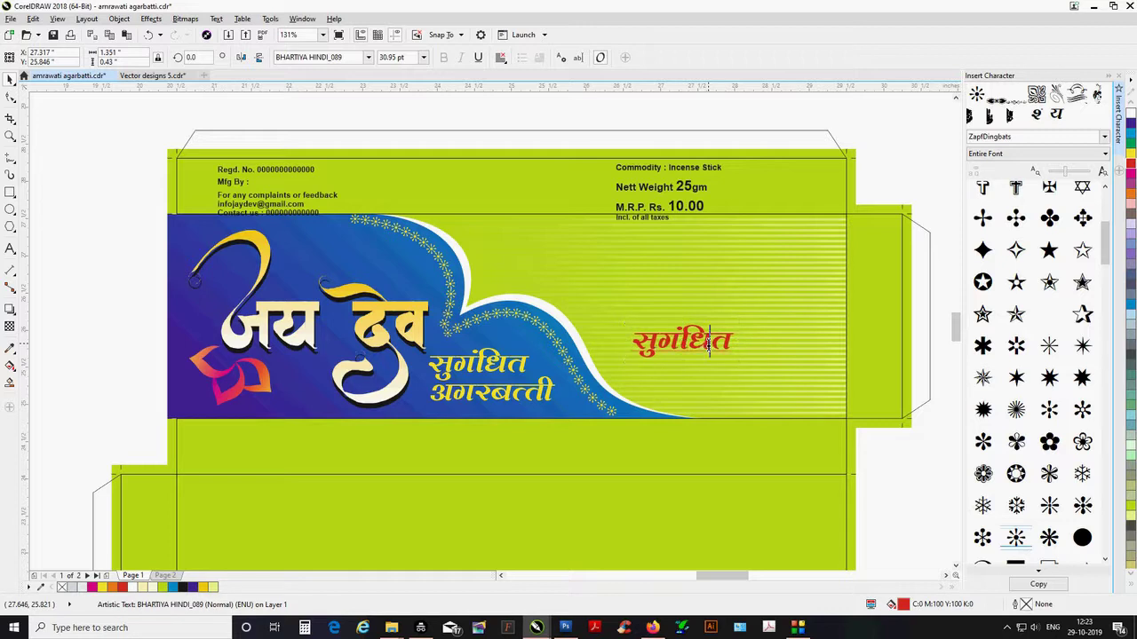
Replace the copied red word with the slogan "मनमोहक वातावरण के लिए".
{"action": "key", "text": "ctrl+a"}
{"action": "type", "text": "मन"}
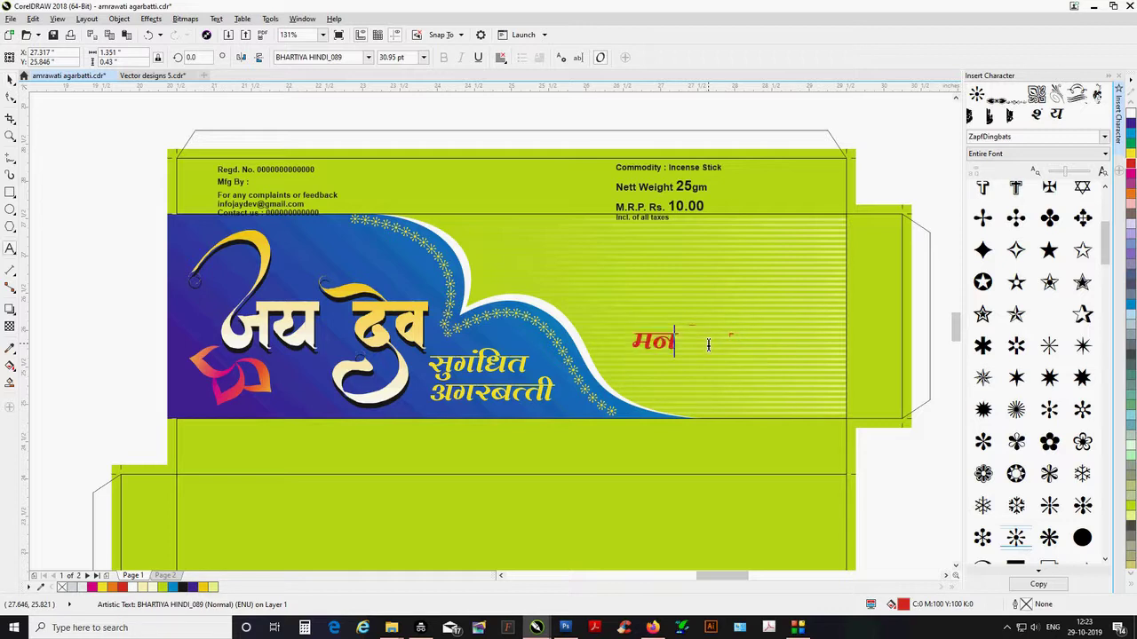
{"action": "type", "text": "हो"}
{"action": "key", "text": "BackSpace"}
{"action": "type", "text": "मोहक च"}
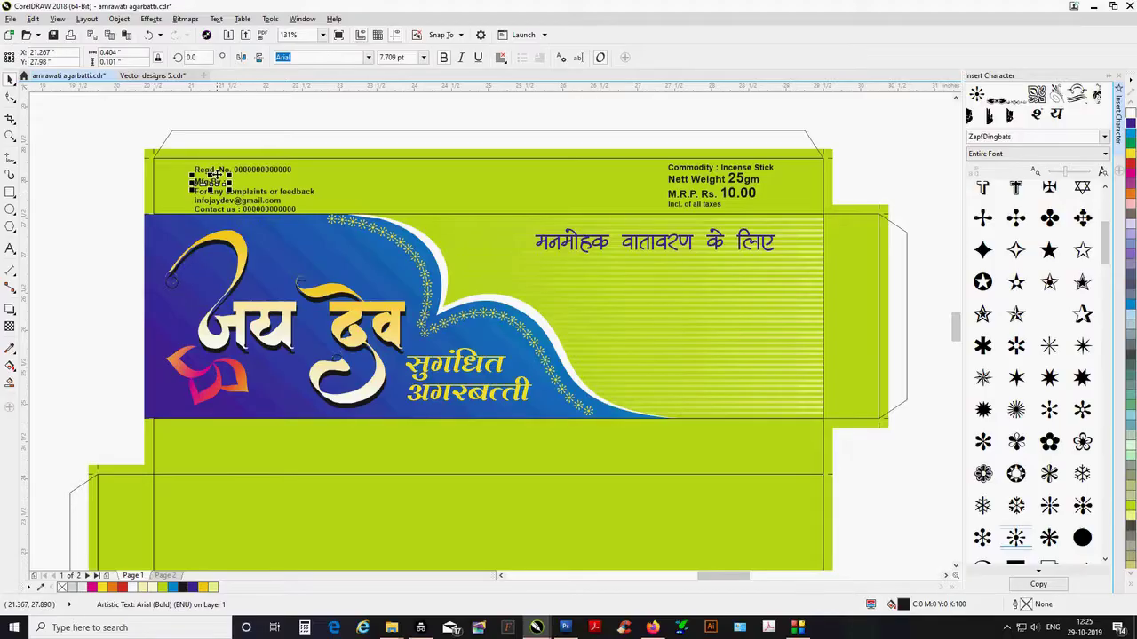
Move the complaints and contact lines up closer beneath the "Mfg By" line.
{"action": "left_click_drag", "start_coordinate": [197, 159], "coordinate": [280, 191]}
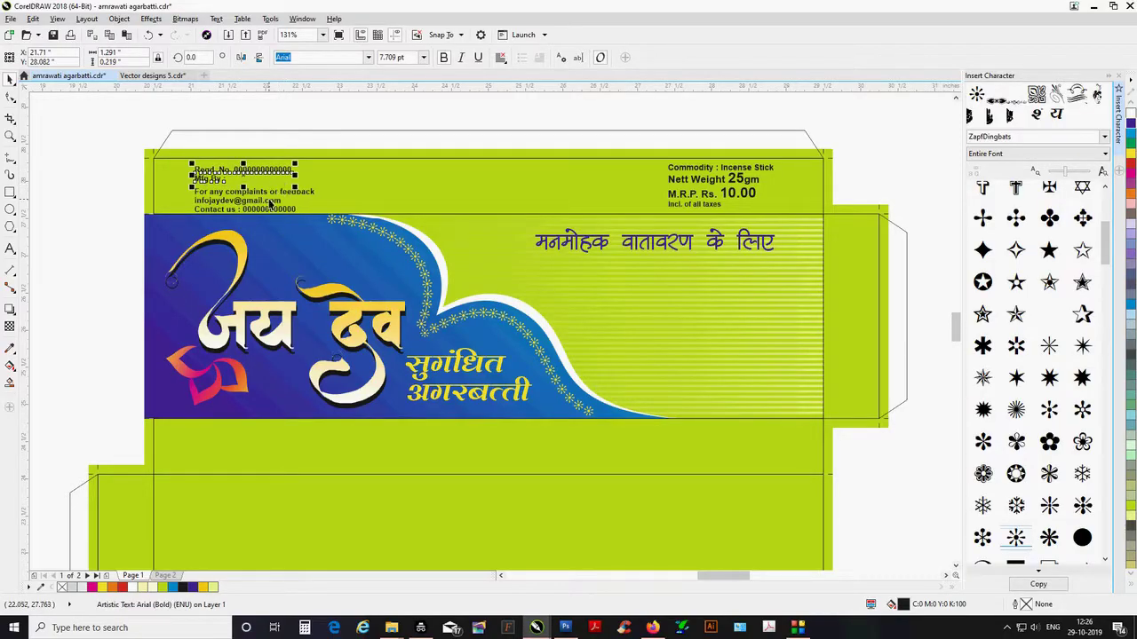
{"action": "left_click", "coordinate": [263, 197]}
{"action": "left_click_drag", "start_coordinate": [263, 197], "coordinate": [264, 194]}
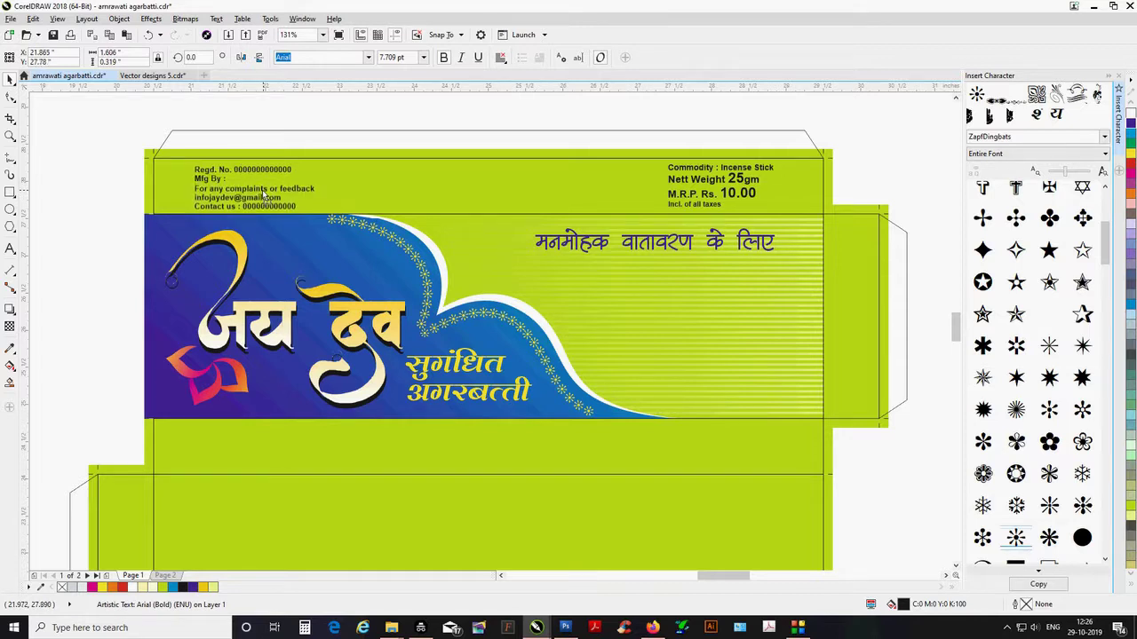
Group the registration and contact text blocks, centre them vertically on the upper green panel and ungroup them.
{"action": "left_click", "coordinate": [218, 175], "text": "shift"}
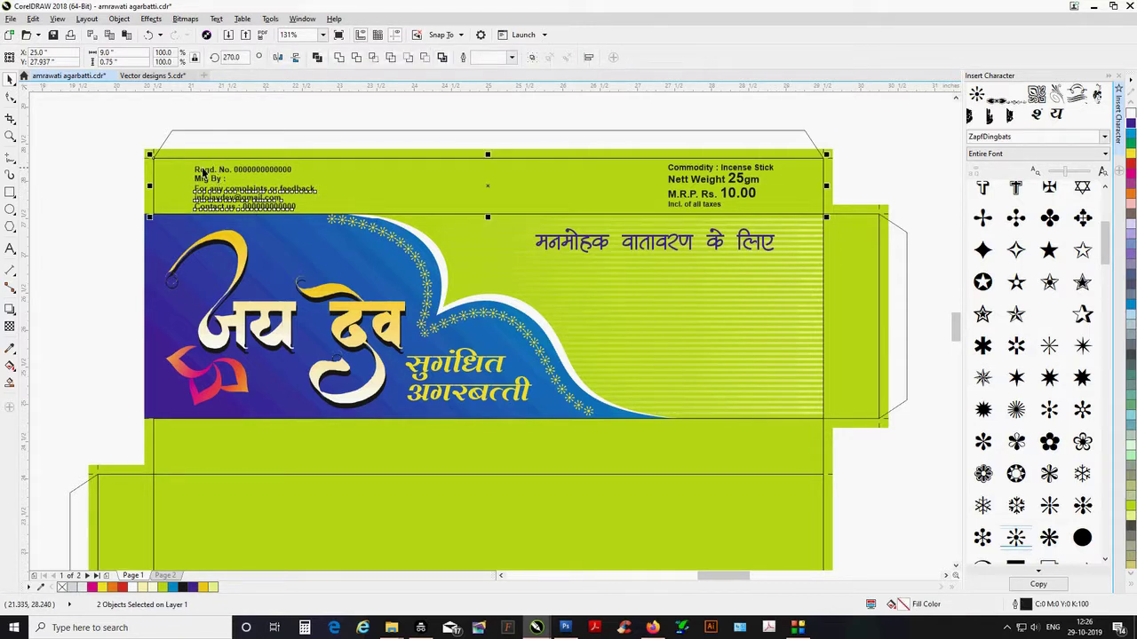
{"action": "left_click", "coordinate": [202, 175], "text": "shift"}
{"action": "left_click", "coordinate": [202, 177], "text": "shift"}
{"action": "key", "text": "ctrl+g"}
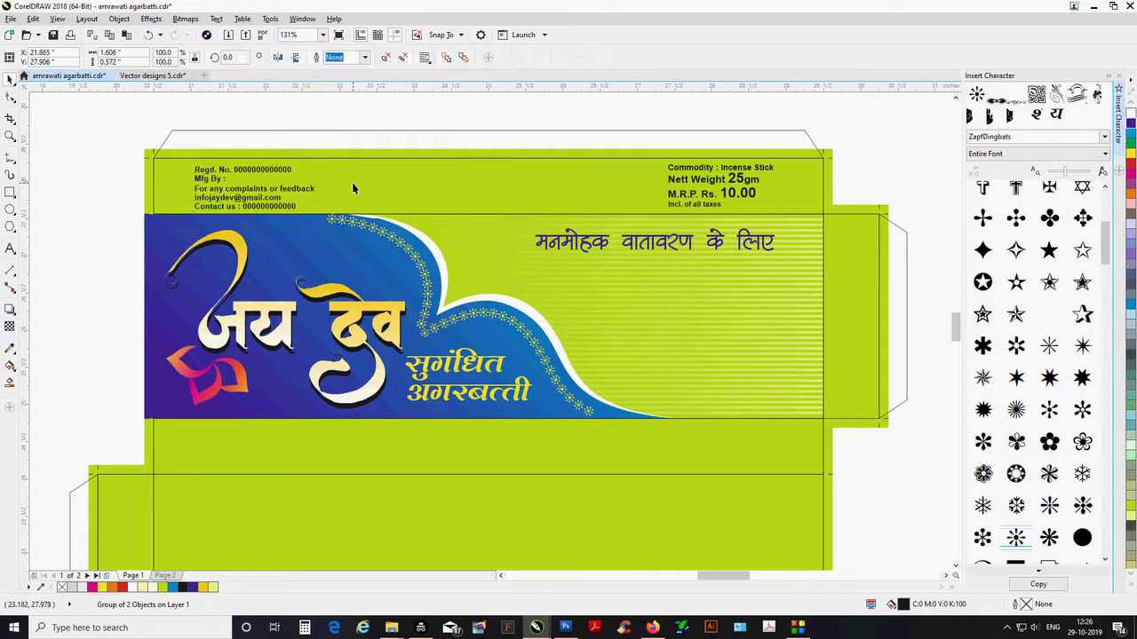
{"action": "left_click", "coordinate": [353, 183], "text": "shift"}
{"action": "key", "text": "e"}
{"action": "key", "text": "ctrl+g"}
{"action": "key", "text": "Escape"}
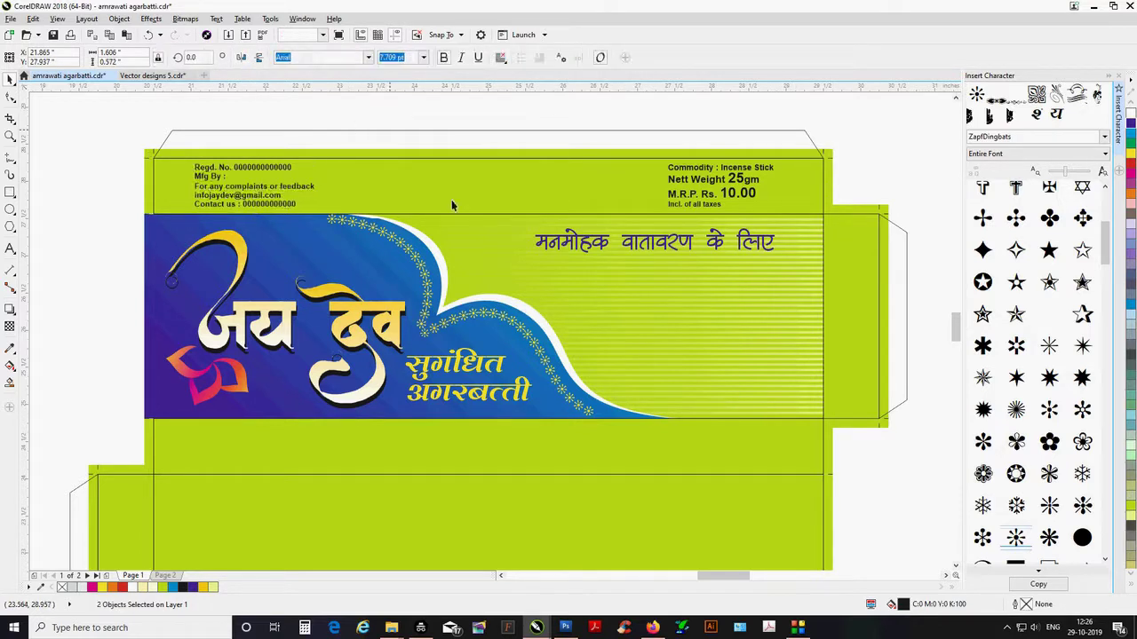
Shift the slogan slightly up and left, and place the white flower bitmap over the striped area beneath it.
{"action": "left_click", "coordinate": [563, 249]}
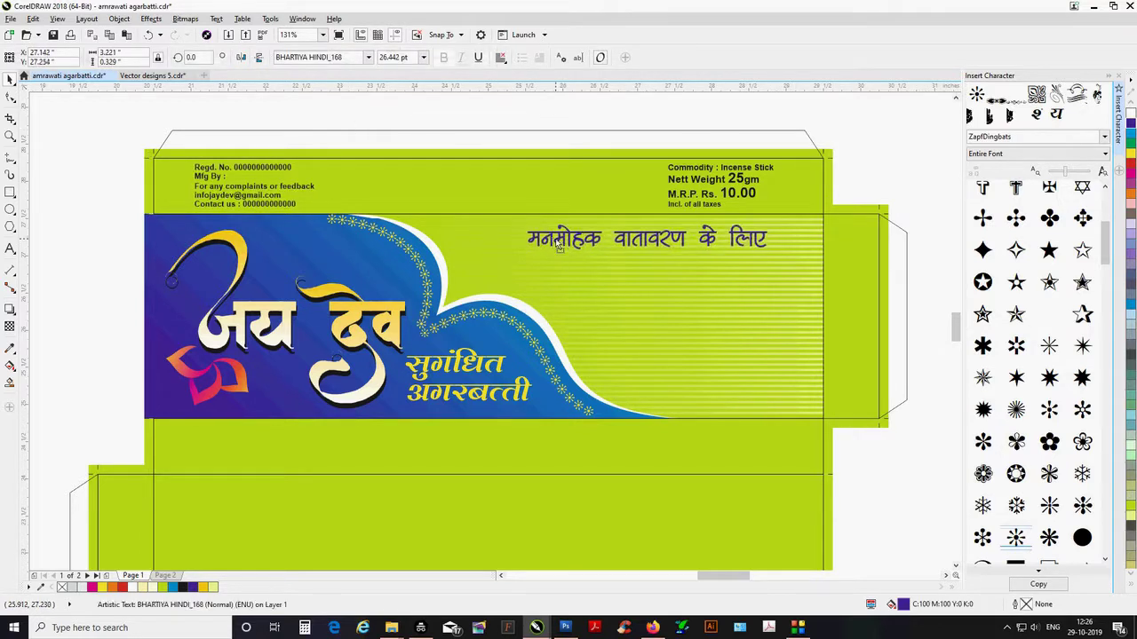
{"action": "scroll", "coordinate": [943, 575], "scroll_direction": "right", "scroll_amount": 5}
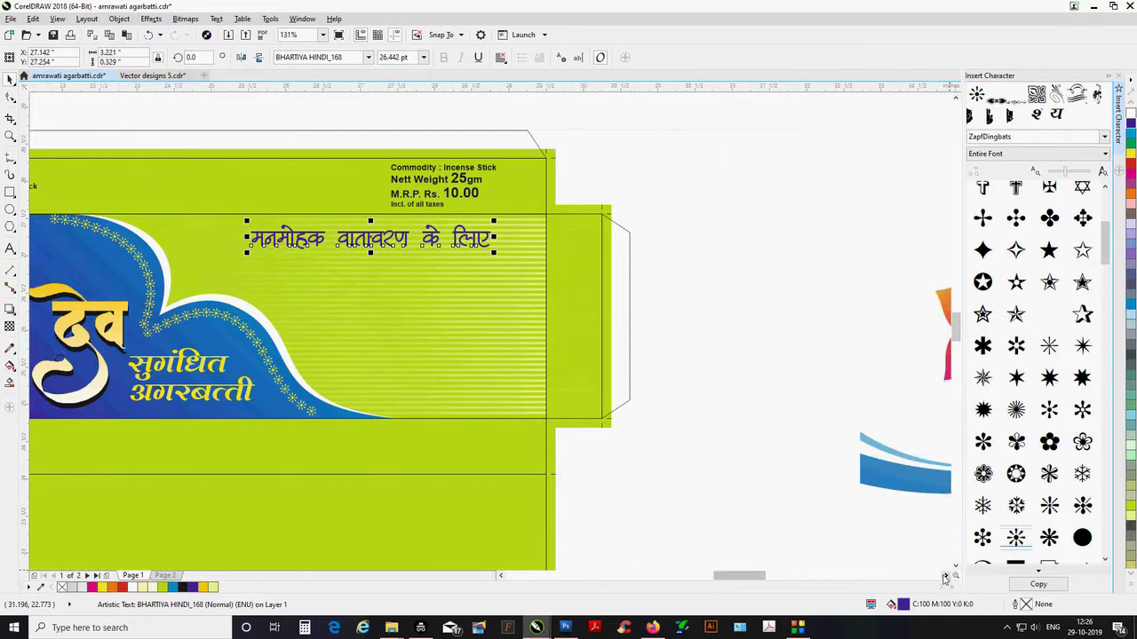
{"action": "left_click_drag", "start_coordinate": [810, 206], "coordinate": [429, 286]}
{"action": "scroll", "coordinate": [501, 578], "scroll_direction": "left", "scroll_amount": 5}
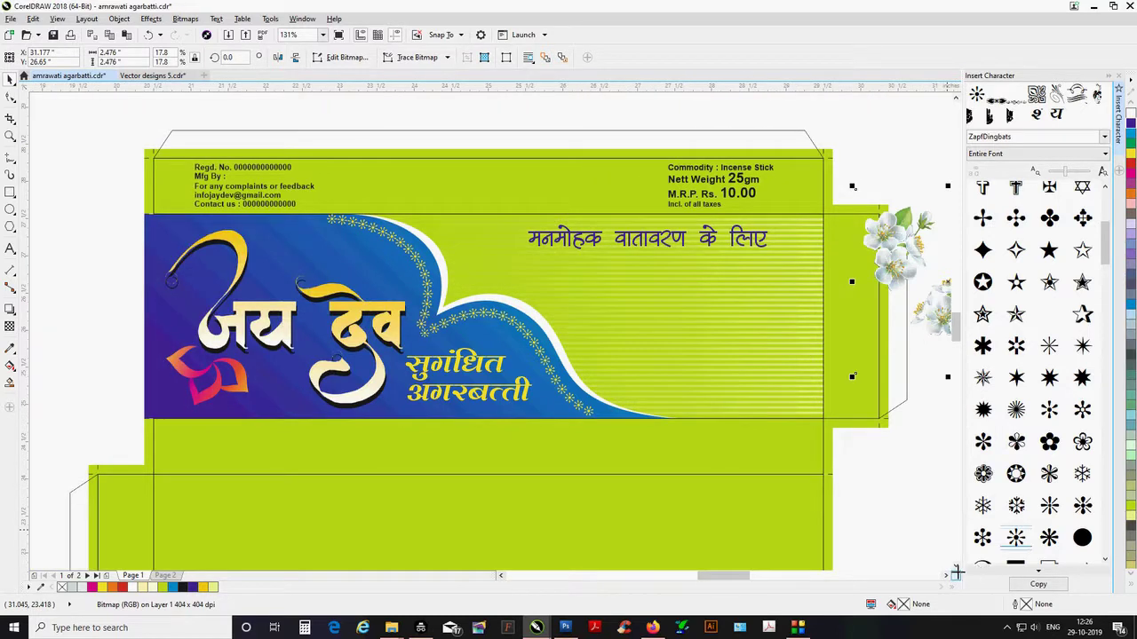
{"action": "left_click", "coordinate": [946, 577]}
{"action": "left_click_drag", "start_coordinate": [874, 311], "coordinate": [647, 335]}
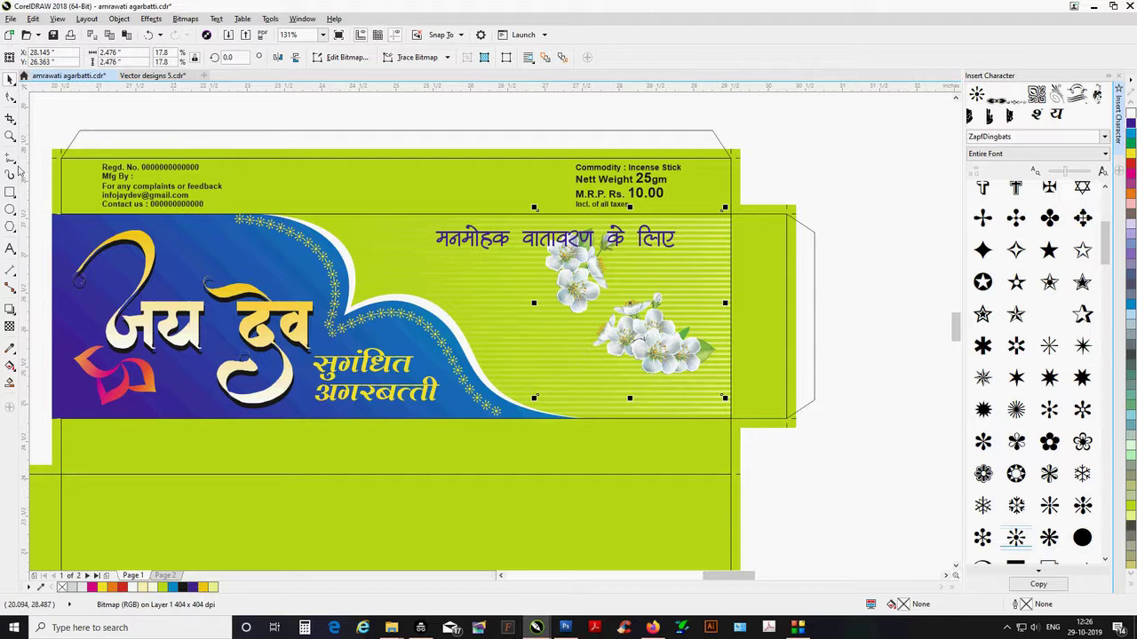
Duplicate the white flower bitmap to the left, over the edge of the blue wave.
{"action": "left_click", "coordinate": [10, 96]}
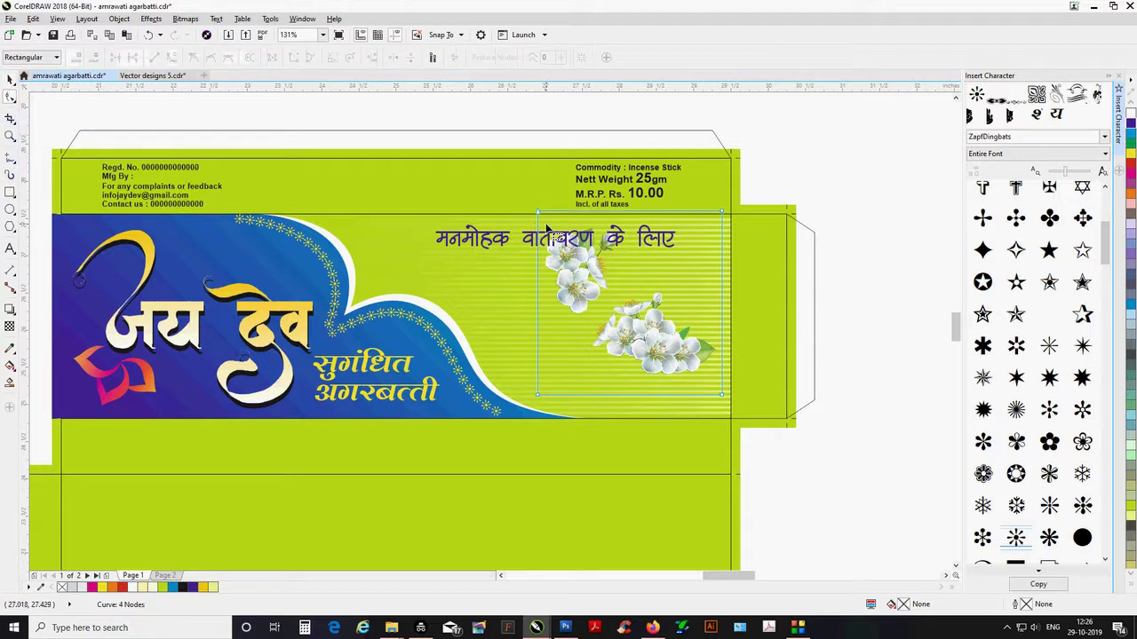
{"action": "key", "text": "space"}
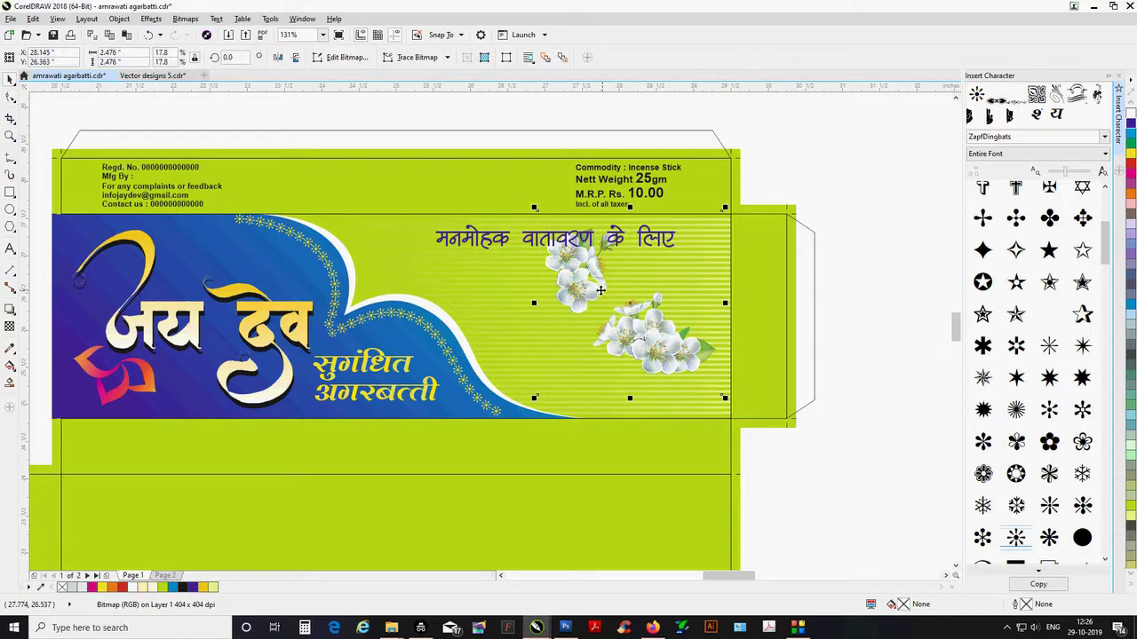
{"action": "left_click_drag", "start_coordinate": [600, 291], "coordinate": [424, 290]}
{"action": "right_click", "coordinate": [424, 290]}
Crop the copied flower bitmap down to its larger lower cluster by moving its boundary nodes.
{"action": "key", "text": "space"}
{"action": "left_click_drag", "start_coordinate": [332, 192], "coordinate": [561, 278]}
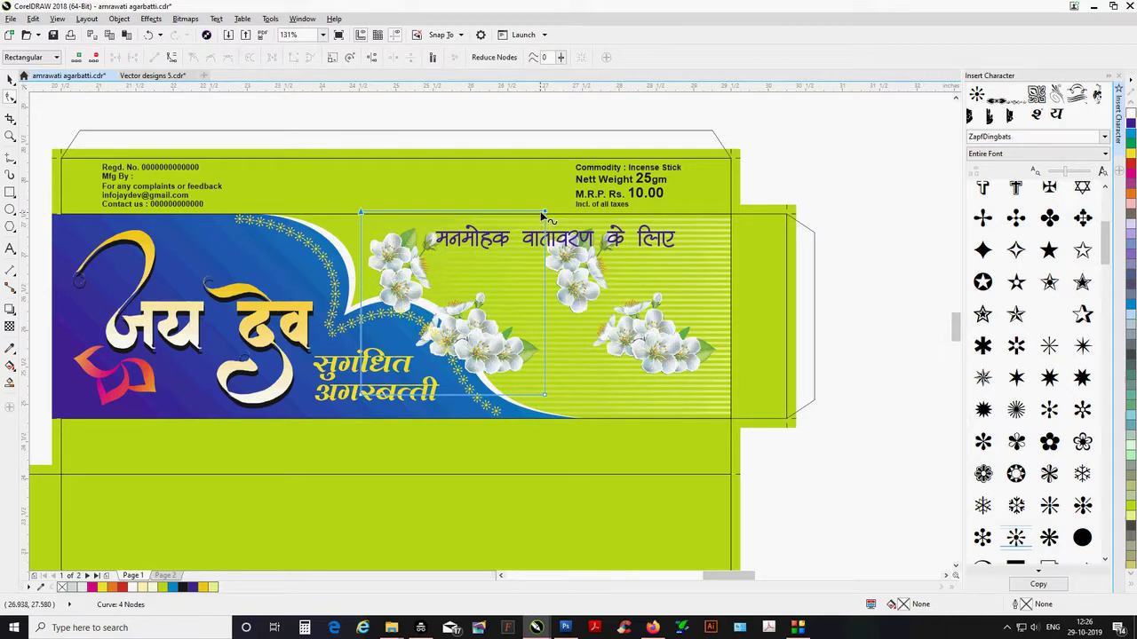
{"action": "left_click_drag", "start_coordinate": [545, 212], "coordinate": [544, 293]}
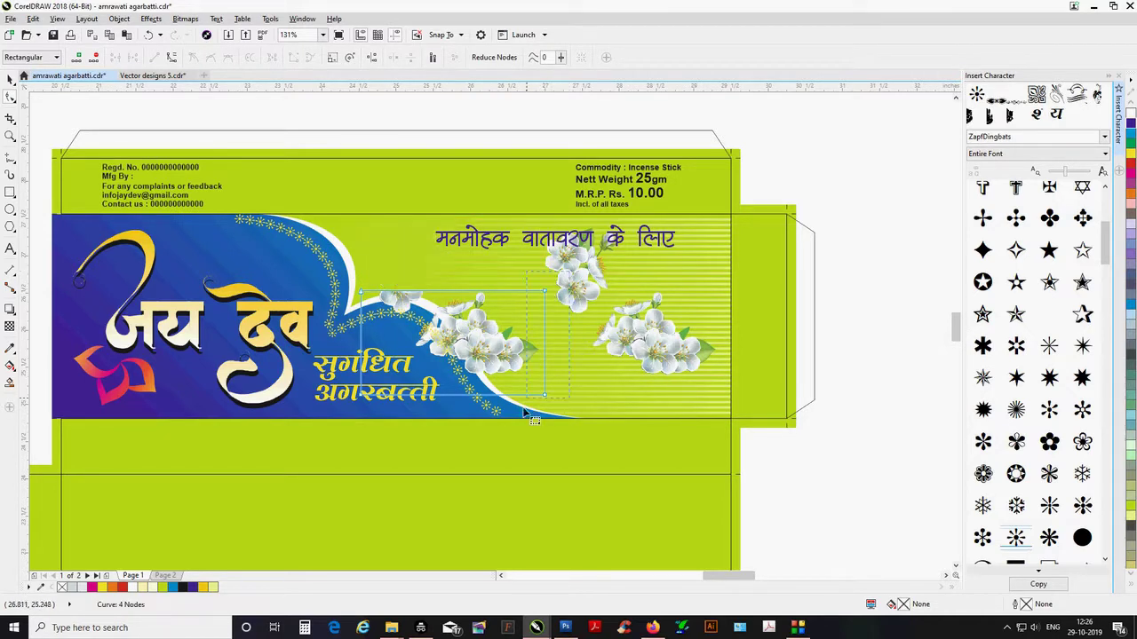
{"action": "left_click_drag", "start_coordinate": [545, 398], "coordinate": [540, 396]}
{"action": "left_click_drag", "start_coordinate": [361, 398], "coordinate": [362, 377]}
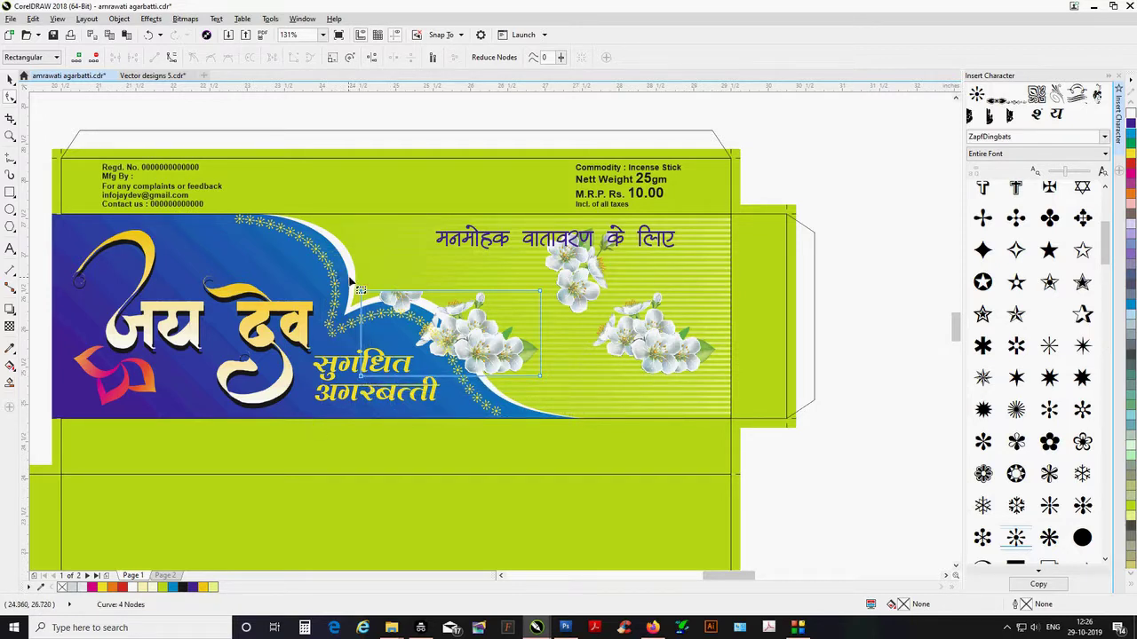
{"action": "left_click_drag", "start_coordinate": [359, 292], "coordinate": [410, 303]}
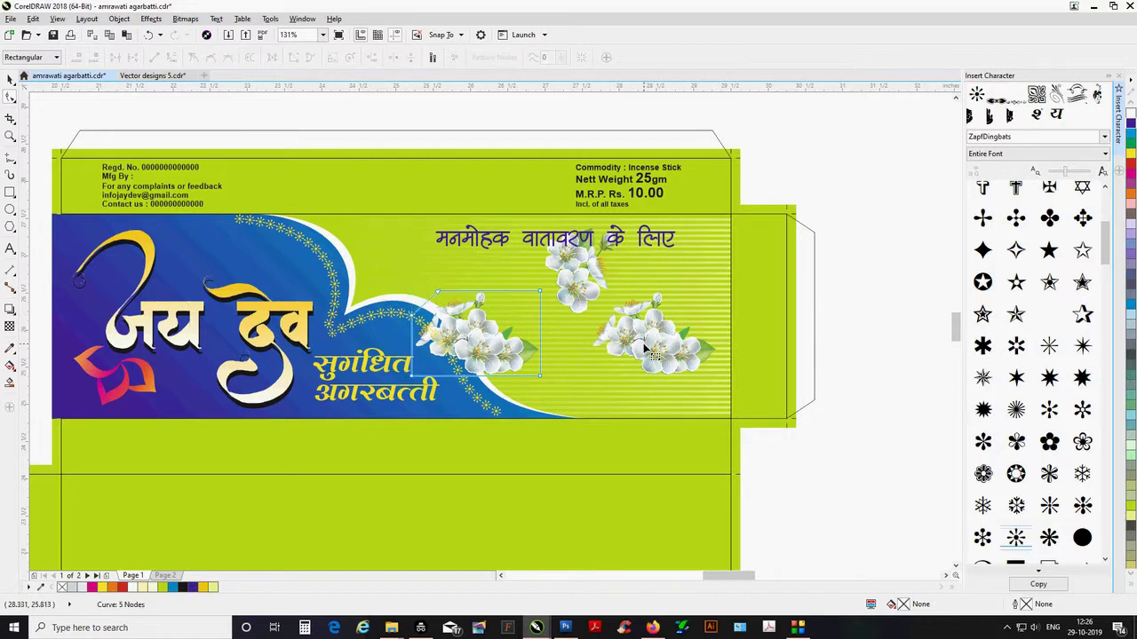
Crop the original flower bitmap down to its small upper cluster and move it below the slogan.
{"action": "key", "text": "space"}
{"action": "key", "text": "space"}
{"action": "left_click_drag", "start_coordinate": [497, 179], "coordinate": [721, 318]}
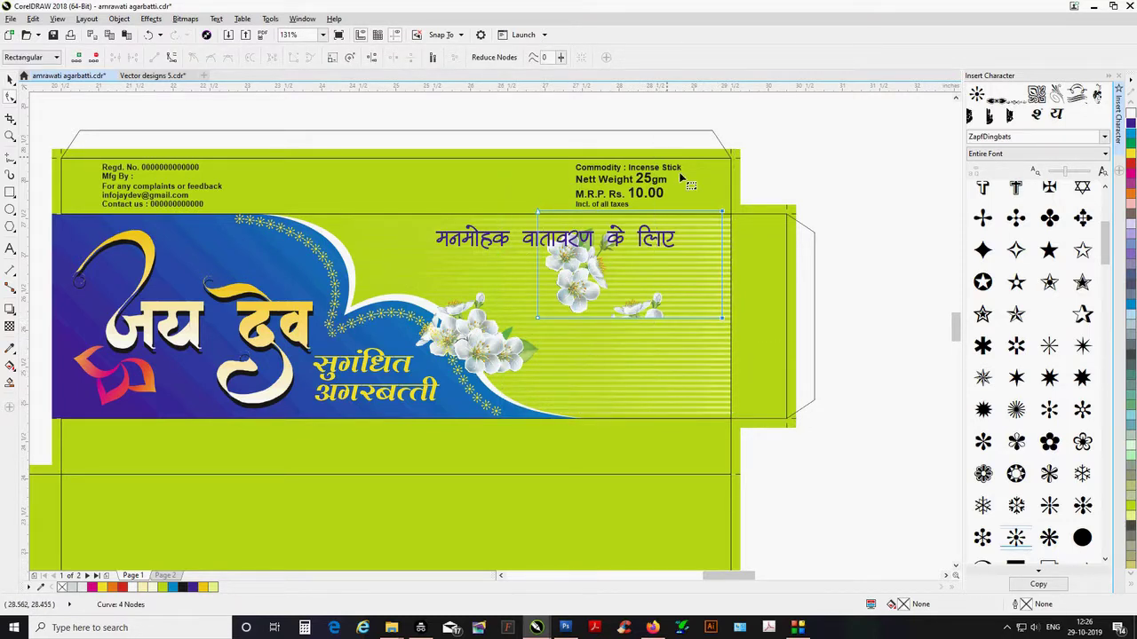
{"action": "left_click_drag", "start_coordinate": [721, 212], "coordinate": [618, 222]}
{"action": "key", "text": "space"}
{"action": "left_click_drag", "start_coordinate": [579, 281], "coordinate": [606, 352]}
Tighten the small cluster's crop boundary at the top and cut off its lower right corner.
{"action": "key", "text": "space"}
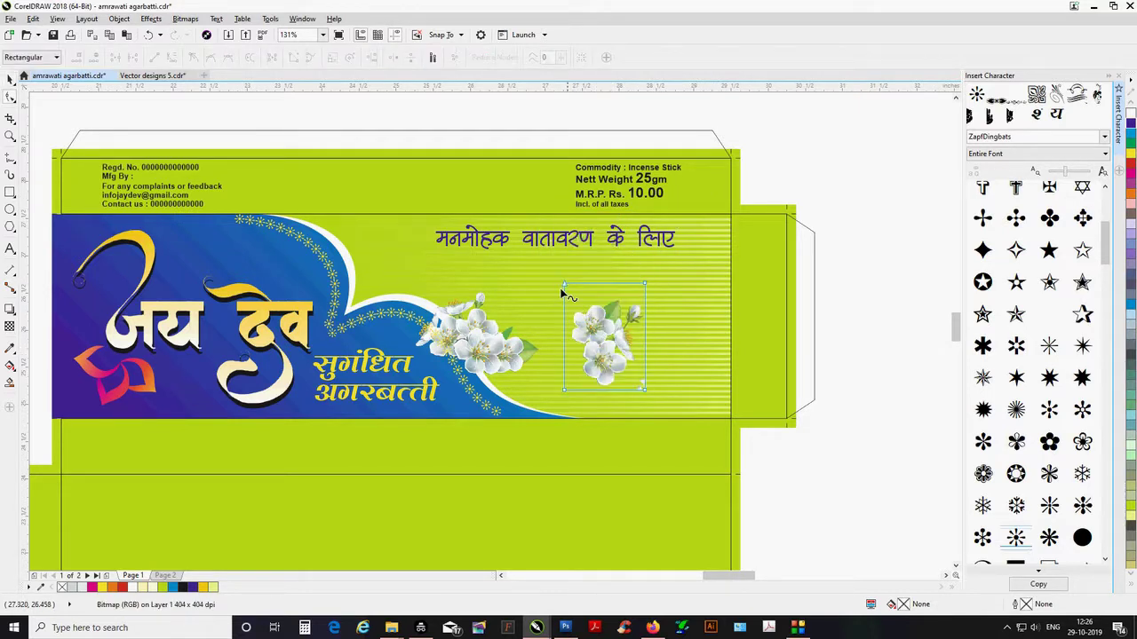
{"action": "left_click_drag", "start_coordinate": [548, 270], "coordinate": [645, 298]}
{"action": "double_click", "coordinate": [644, 344]}
{"action": "double_click", "coordinate": [618, 390]}
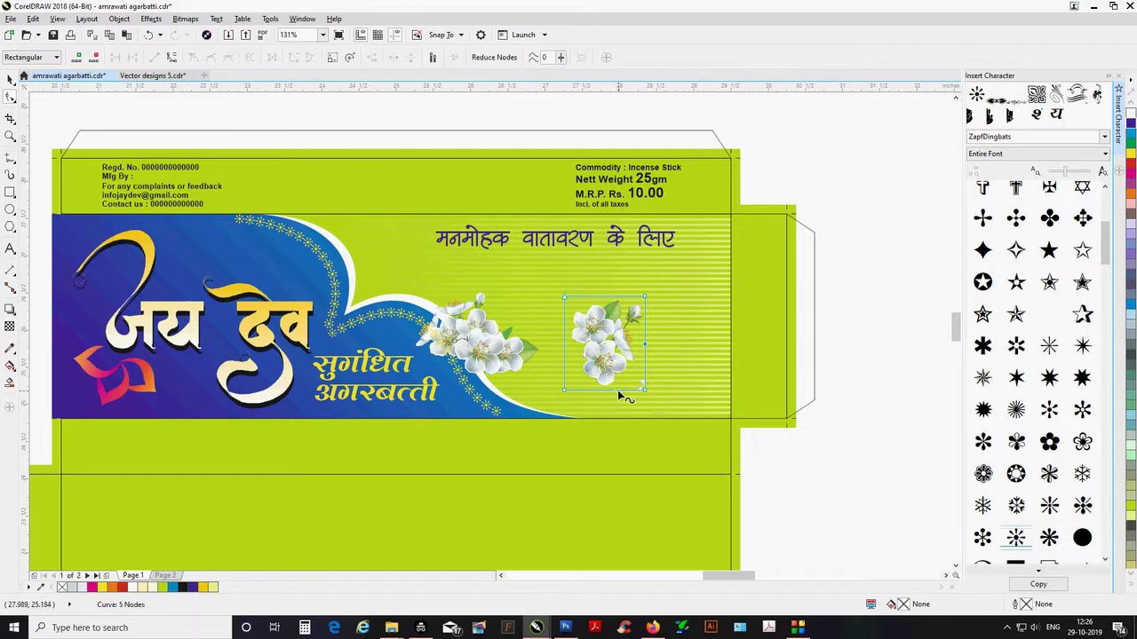
{"action": "double_click", "coordinate": [646, 391]}
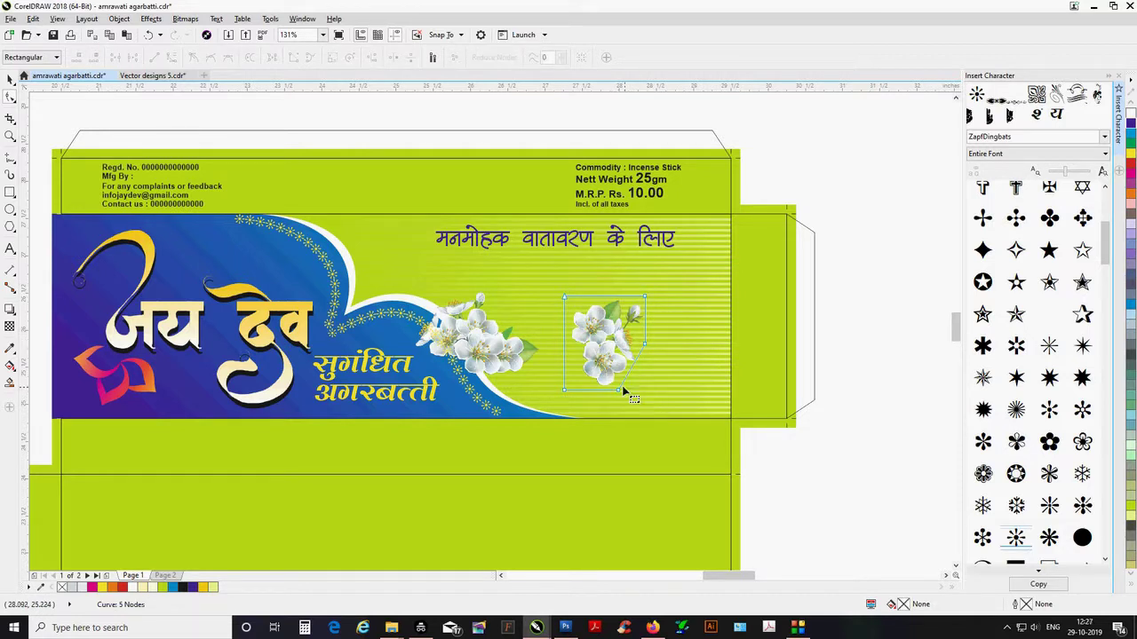
{"action": "key", "text": "space"}
{"action": "key", "text": "space"}
{"action": "left_click_drag", "start_coordinate": [587, 408], "coordinate": [544, 265]}
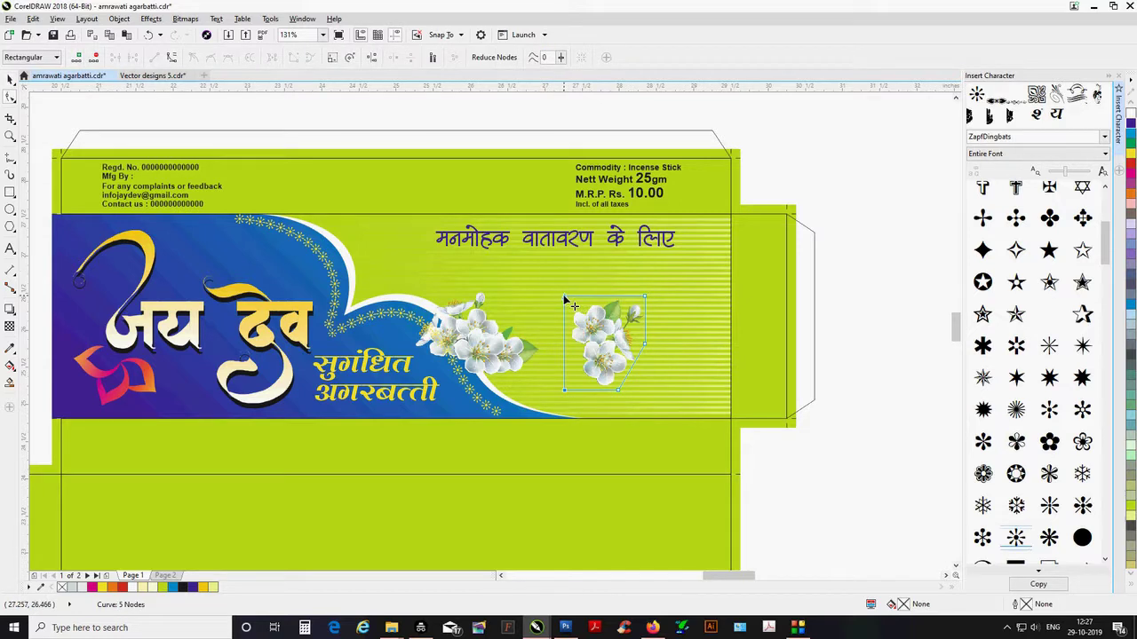
{"action": "key", "text": "space"}
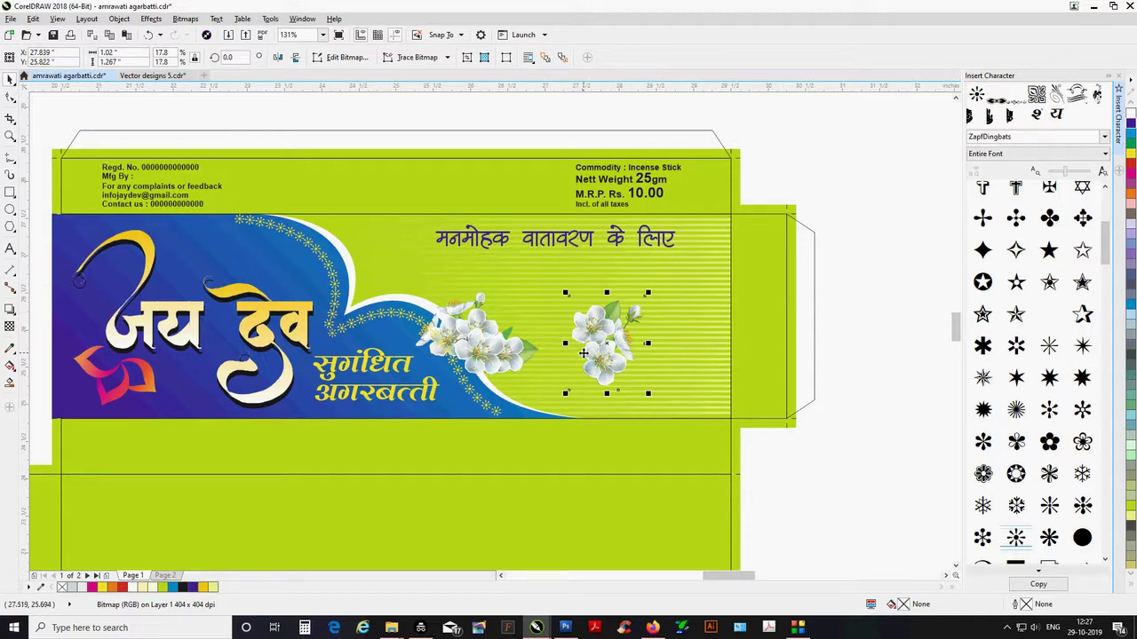
Convert the cropped flower clusters to 300 dpi CMYK bitmaps.
{"action": "key", "text": "alt+b"}
{"action": "key", "text": "p"}
{"action": "key", "text": "Return"}
{"action": "left_click", "coordinate": [497, 353]}
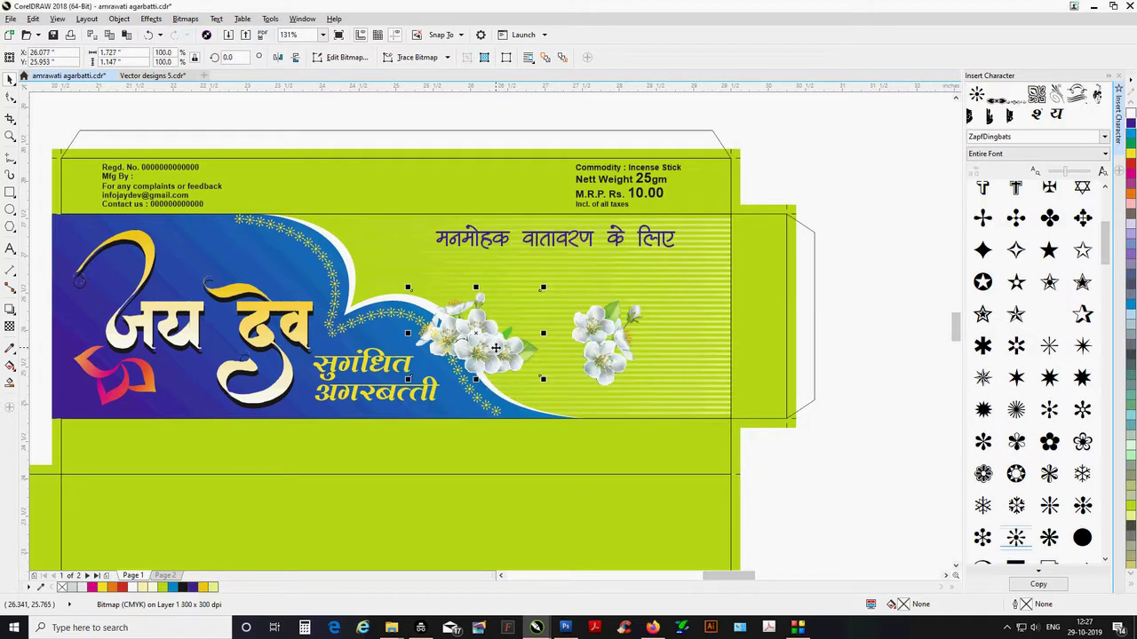
Place the small cluster at the wave's notch and the large one, mirrored horizontally and enlarged to about 2.74 by 1.82 inches, at the striped panel's lower right.
{"action": "left_click_drag", "start_coordinate": [624, 349], "coordinate": [406, 266]}
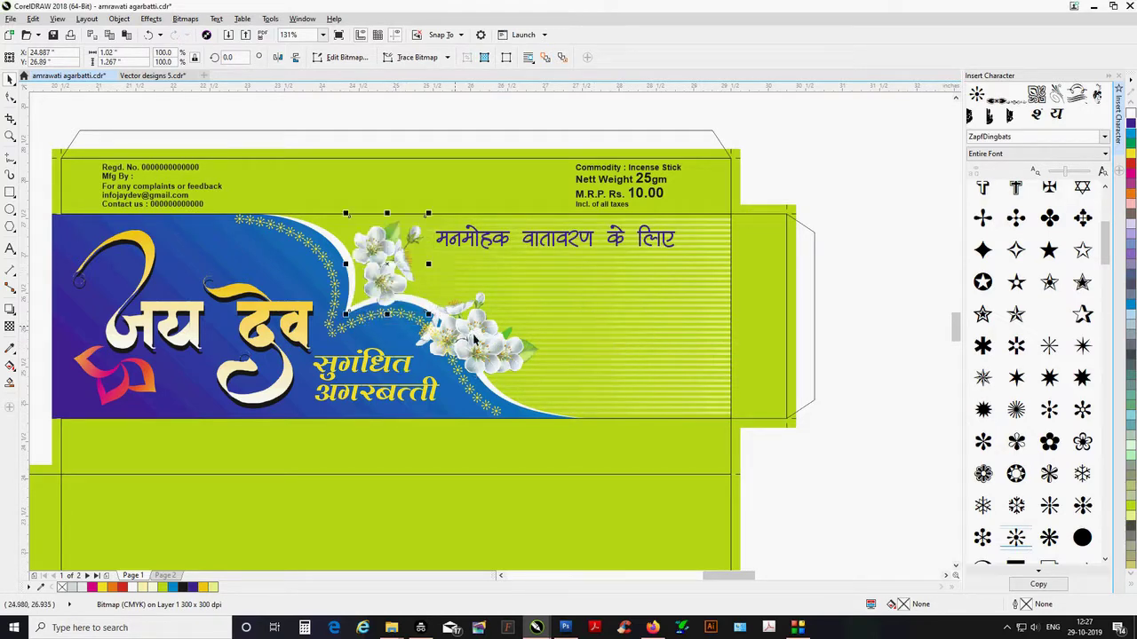
{"action": "left_click_drag", "start_coordinate": [519, 355], "coordinate": [708, 428]}
{"action": "left_click", "coordinate": [278, 57]}
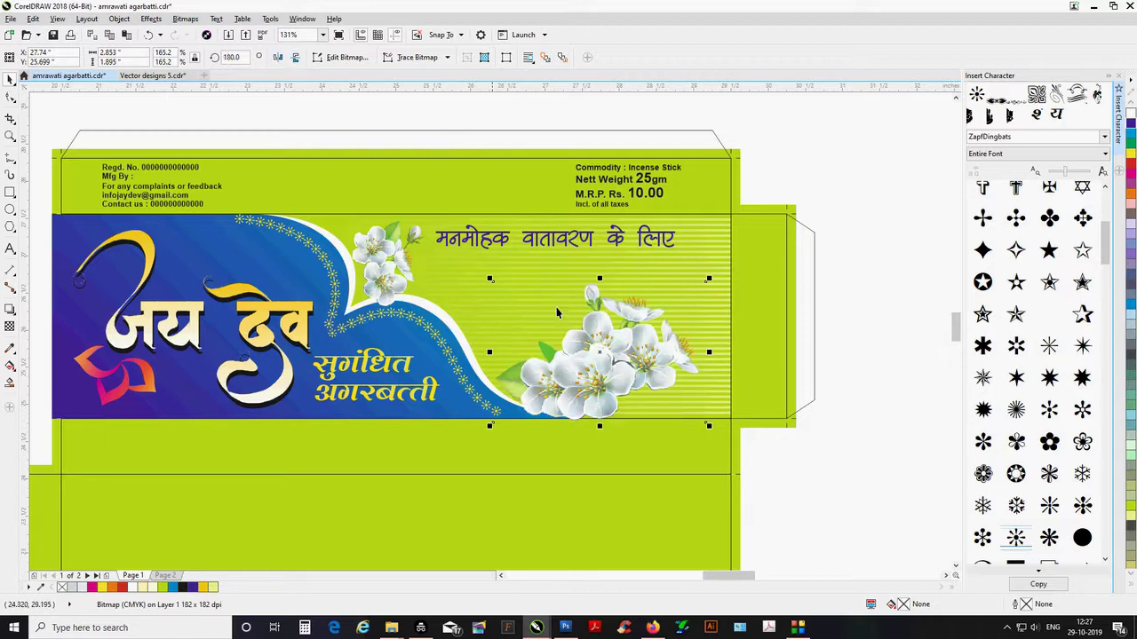
{"action": "left_click_drag", "start_coordinate": [617, 341], "coordinate": [643, 335]}
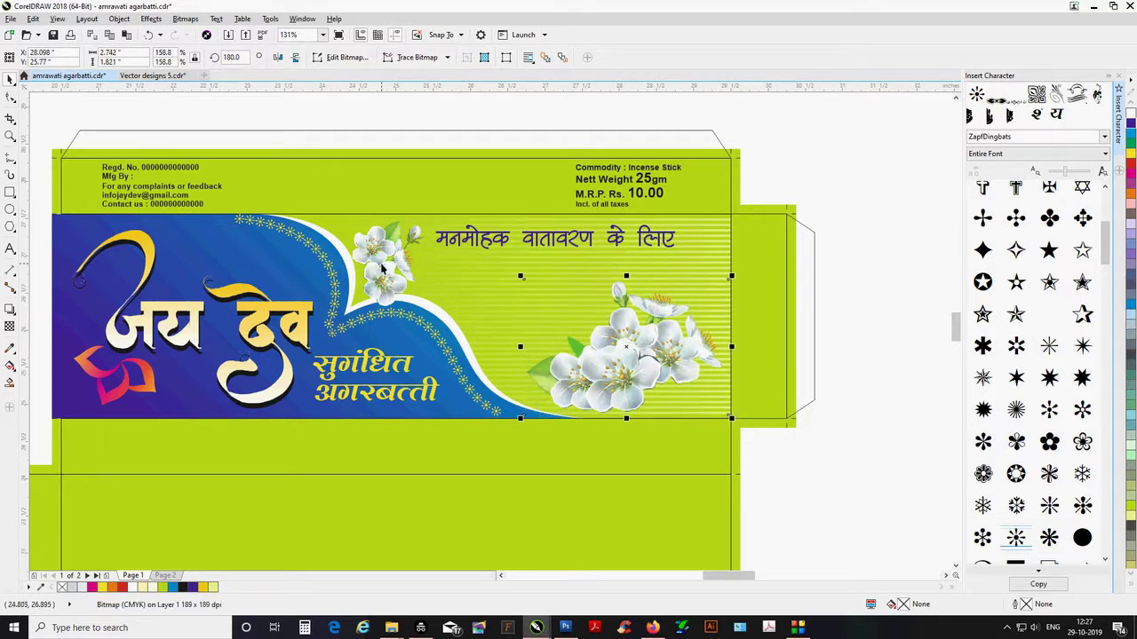
Move the small flower cluster above "देव" on the wave, shrink it slightly and rotate it about 25°.
{"action": "left_click", "coordinate": [220, 261]}
{"action": "left_click_drag", "start_coordinate": [219, 261], "coordinate": [302, 255]}
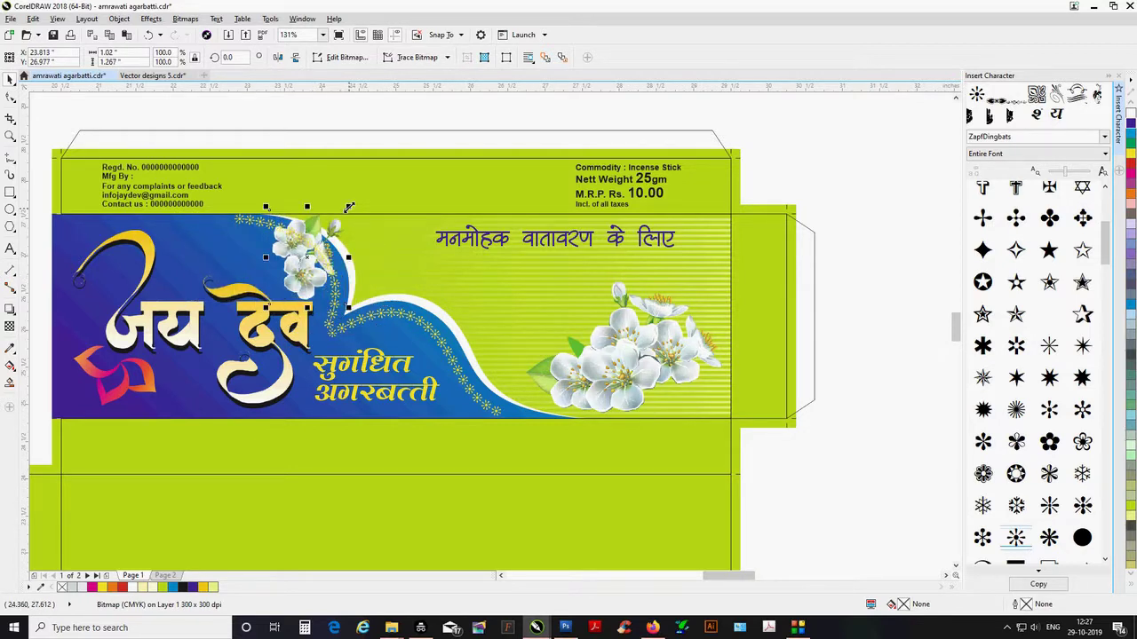
{"action": "left_click_drag", "start_coordinate": [349, 207], "coordinate": [342, 214]}
{"action": "left_click", "coordinate": [304, 261]}
{"action": "left_click_drag", "start_coordinate": [342, 308], "coordinate": [357, 286]}
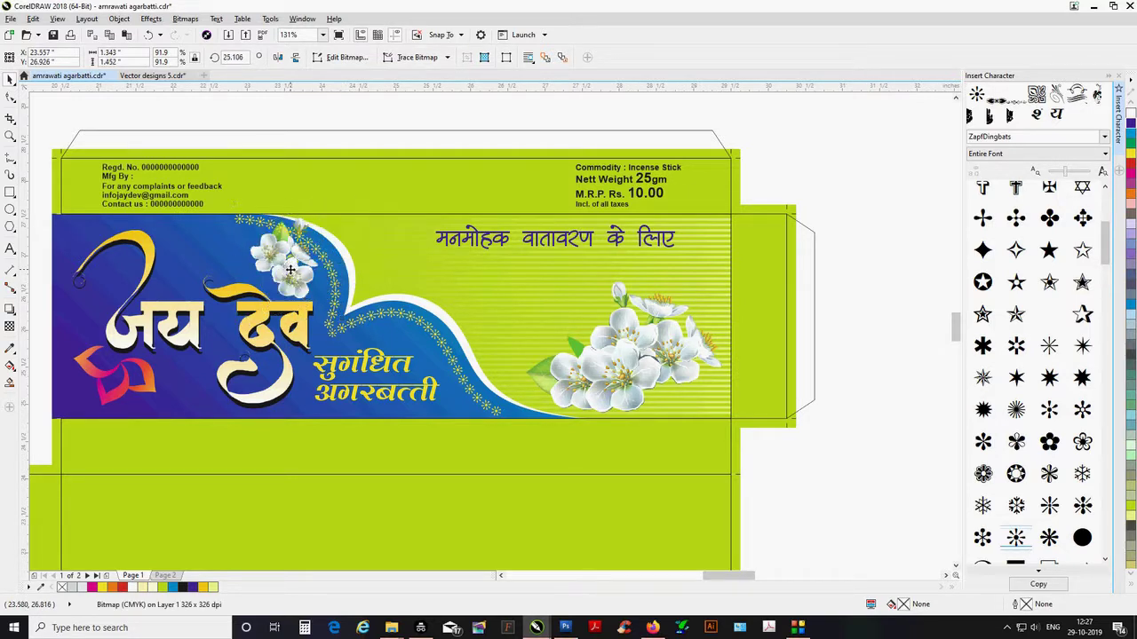
Copy the small cluster to the wave's lower slope beside the large flowers and enlarge it to 110%.
{"action": "left_click_drag", "start_coordinate": [291, 269], "coordinate": [494, 389]}
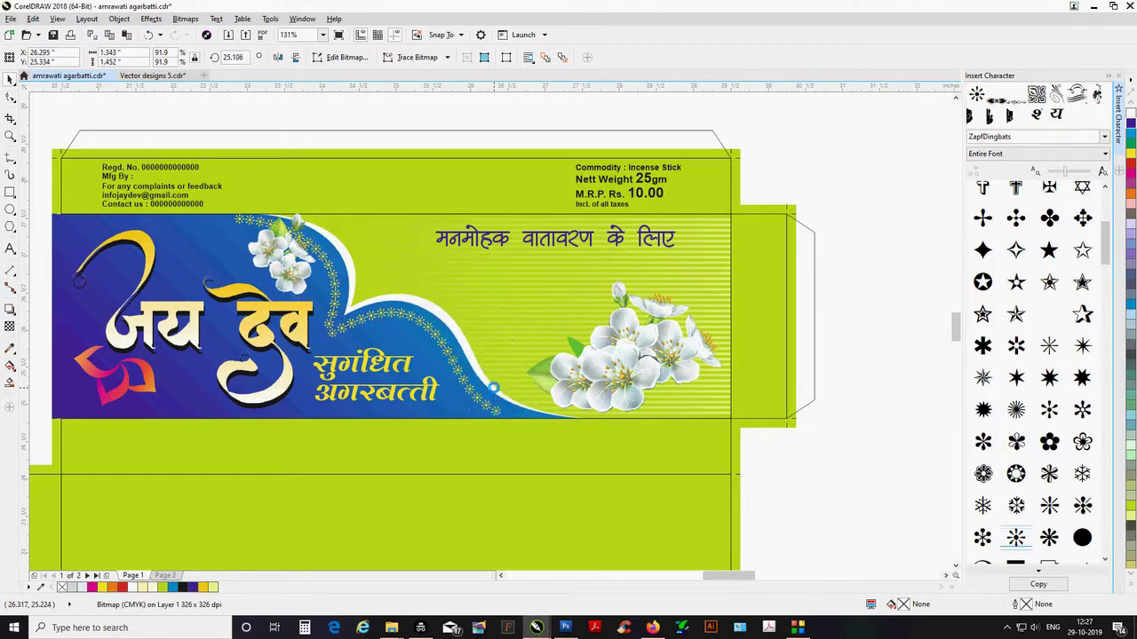
{"action": "left_click_drag", "start_coordinate": [546, 321], "coordinate": [561, 308]}
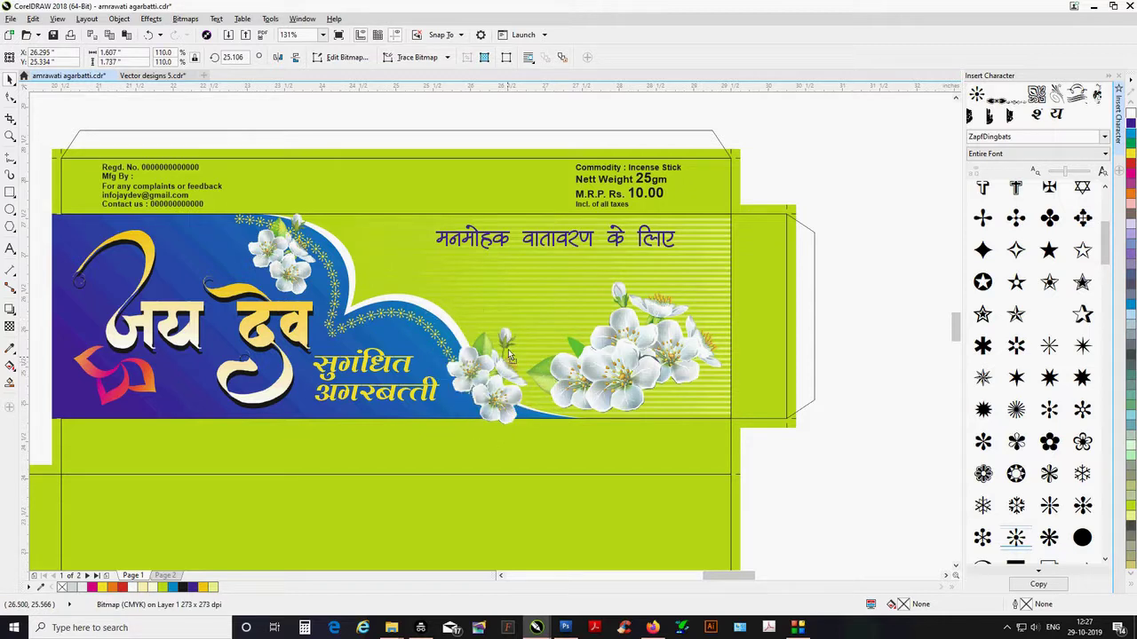
{"action": "left_click_drag", "start_coordinate": [507, 361], "coordinate": [514, 346]}
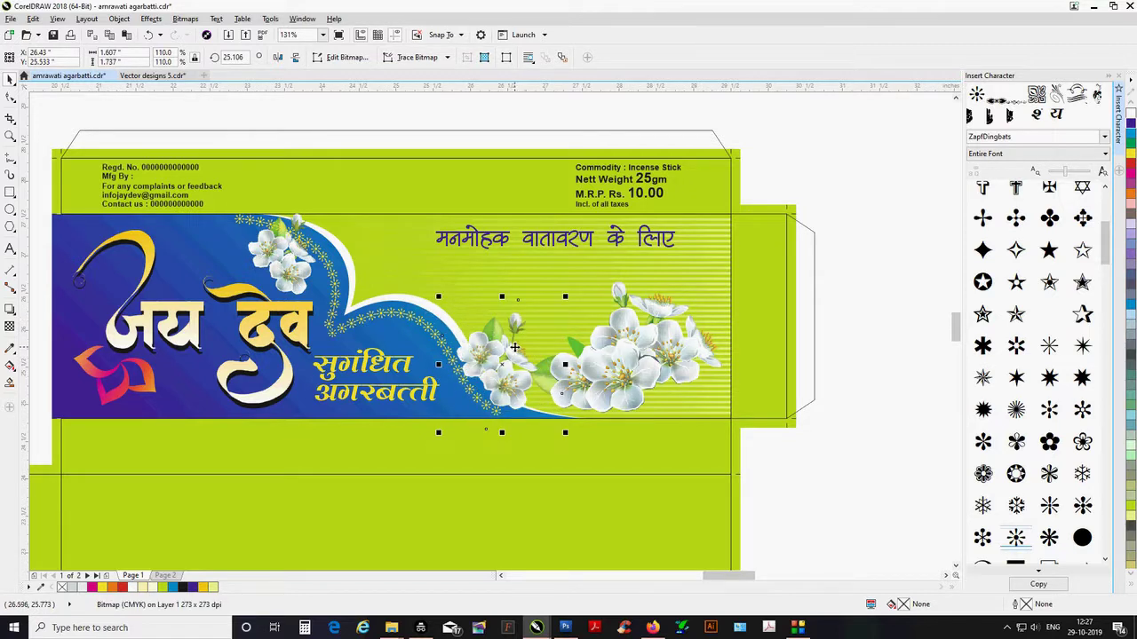
{"action": "left_click", "coordinate": [835, 240]}
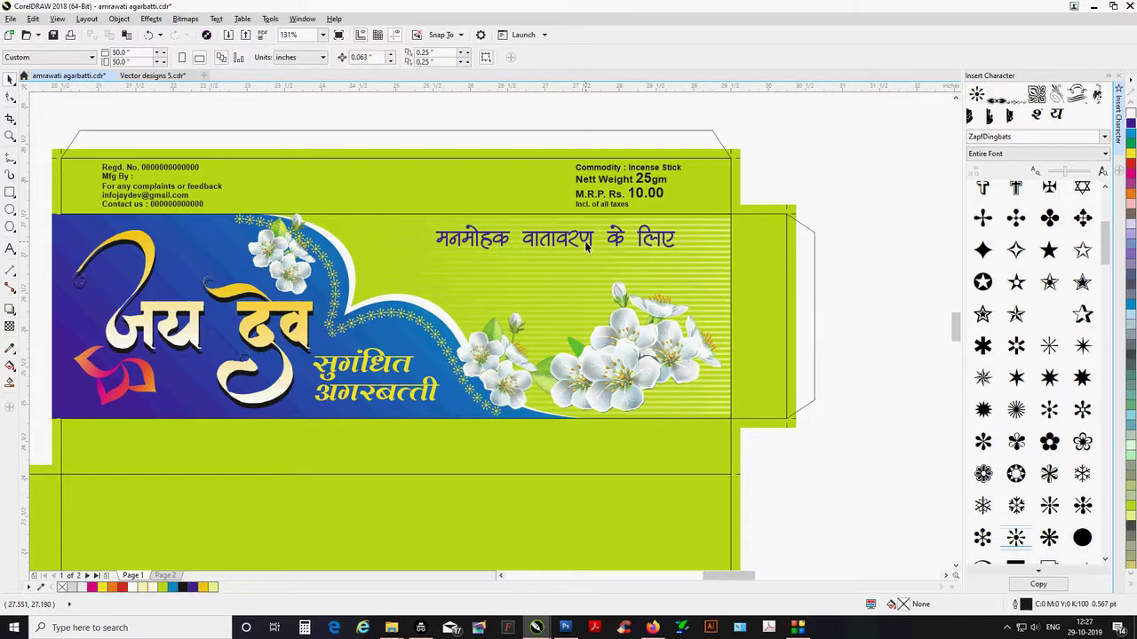
Change the slogan to "मनमोहक व सुगंधित वातावरण के लिए" on two lines, with a row of dots at the end.
{"action": "left_click_drag", "start_coordinate": [590, 241], "coordinate": [595, 242]}
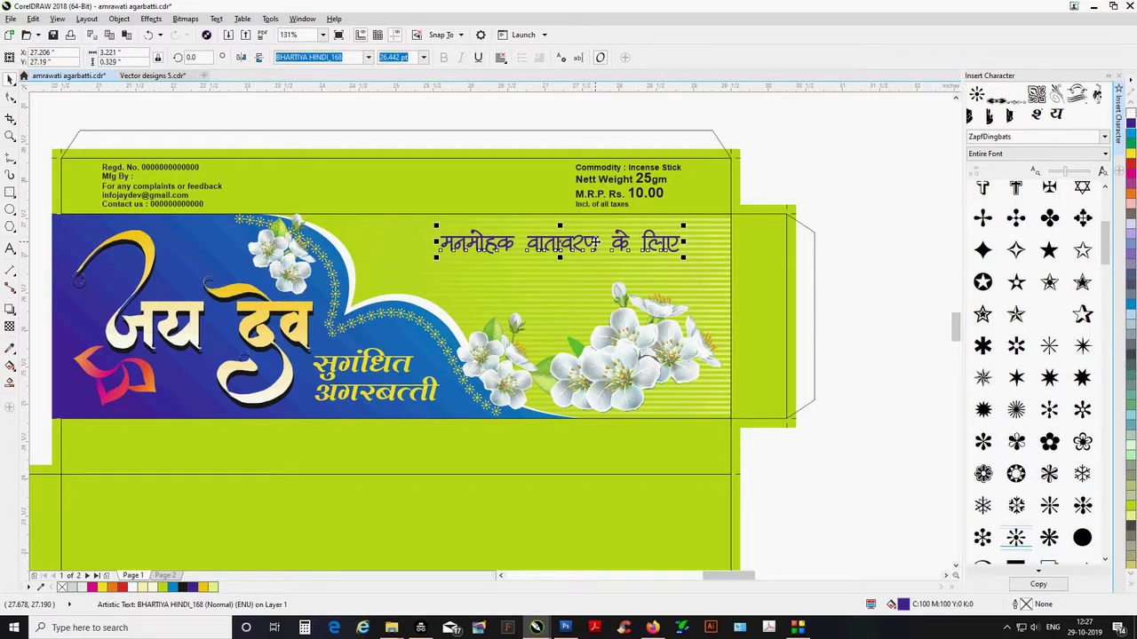
{"action": "key", "text": "F8"}
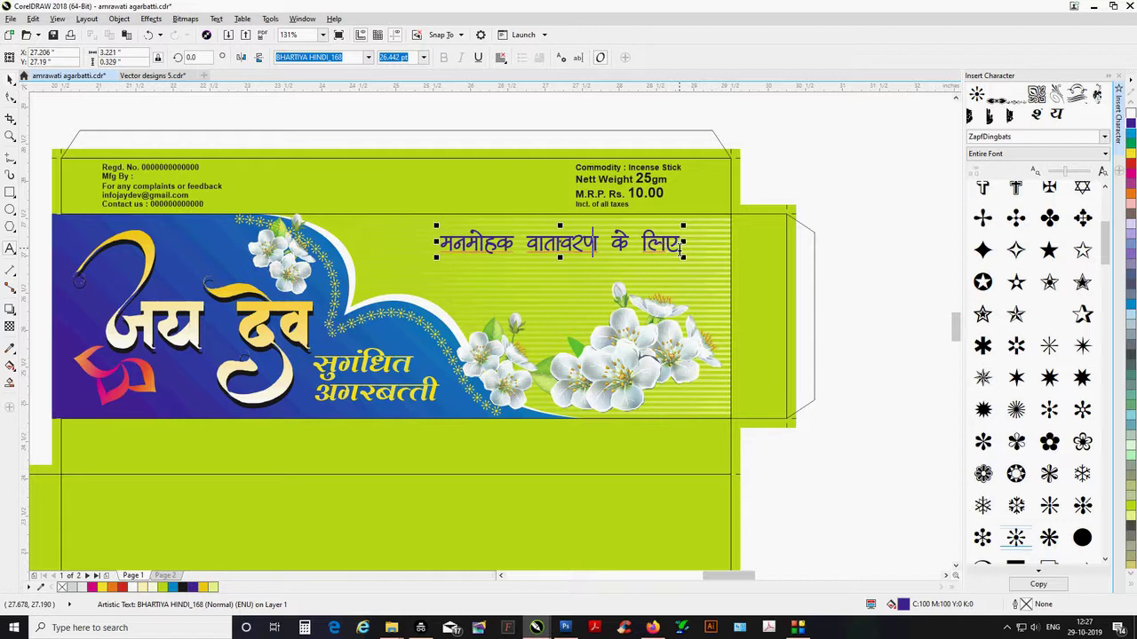
{"action": "type", "text": "व सुगं"}
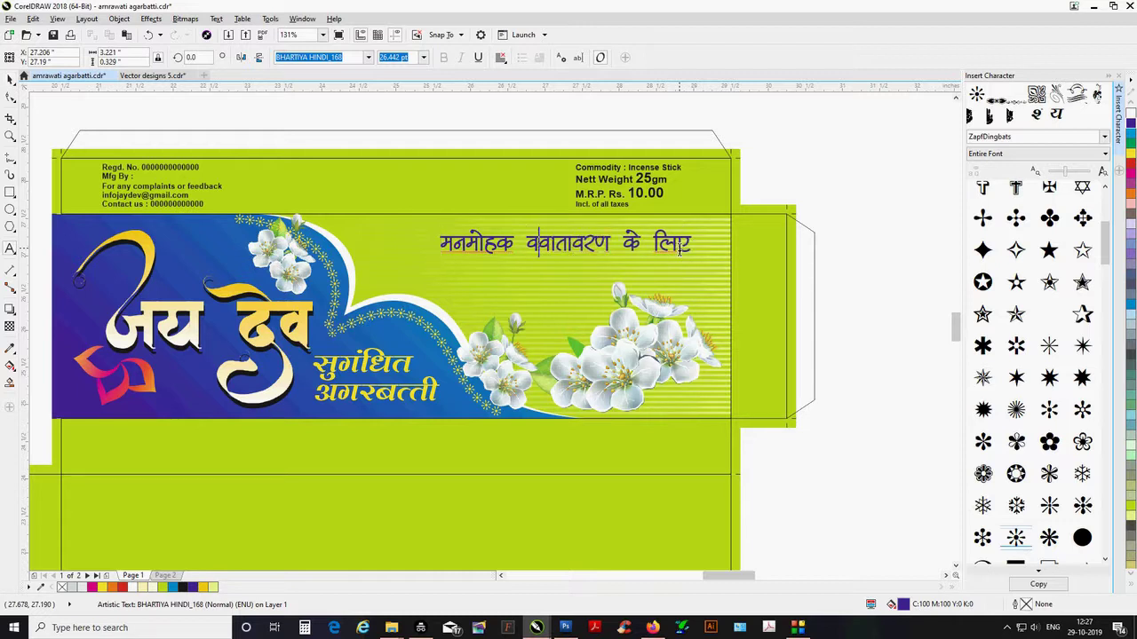
{"action": "type", "text": "धित"}
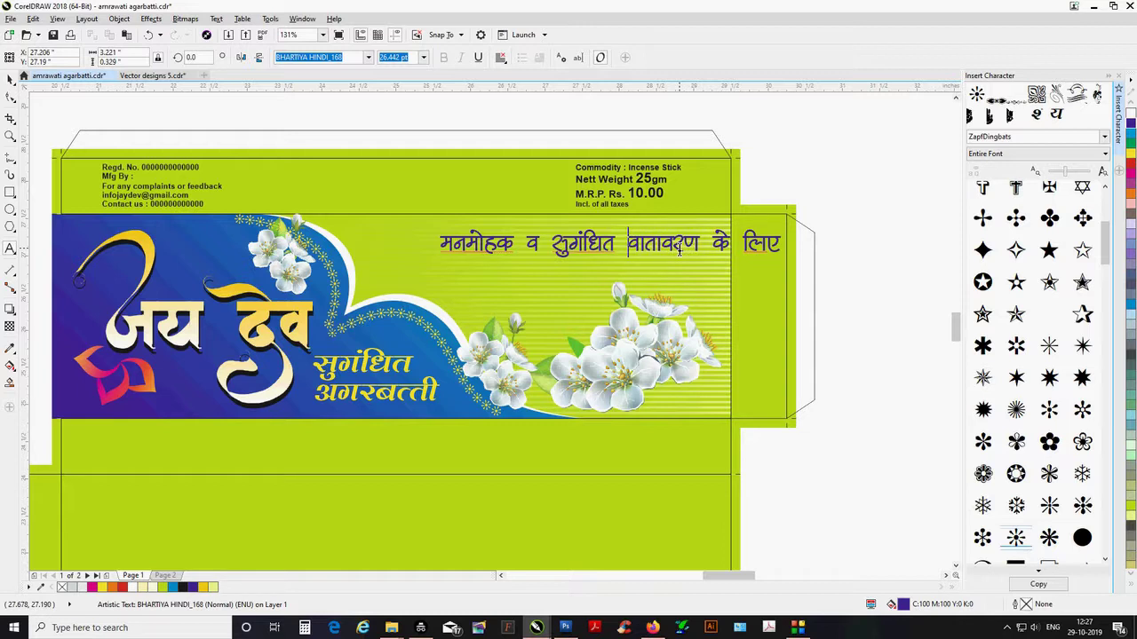
{"action": "key", "text": "Return"}
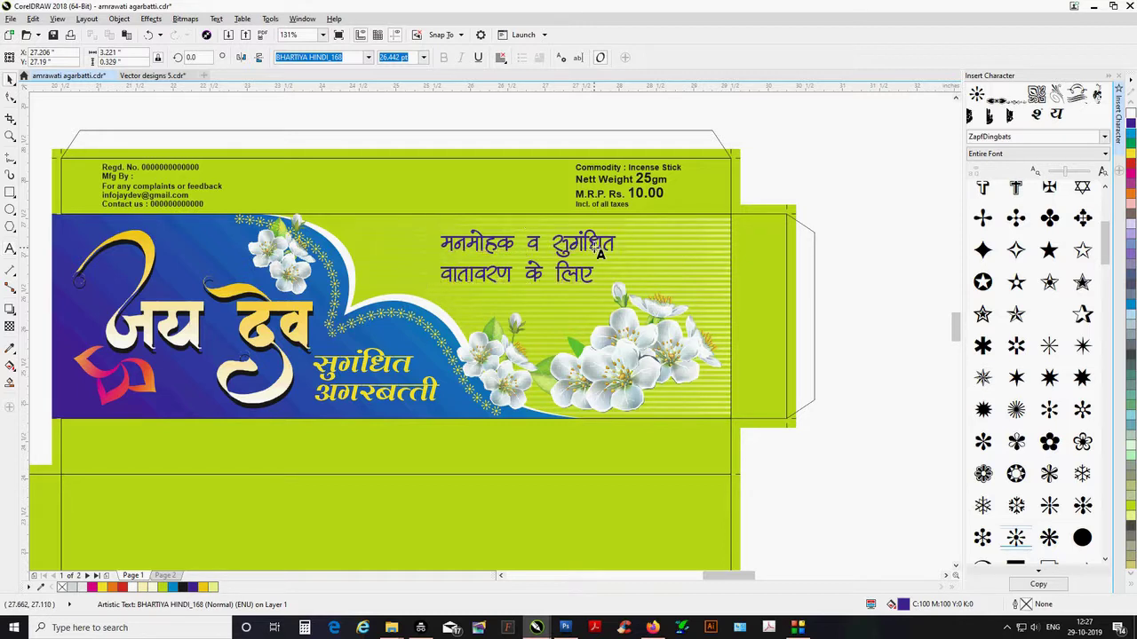
{"action": "key", "text": "F8"}
{"action": "type", "text": "...."}
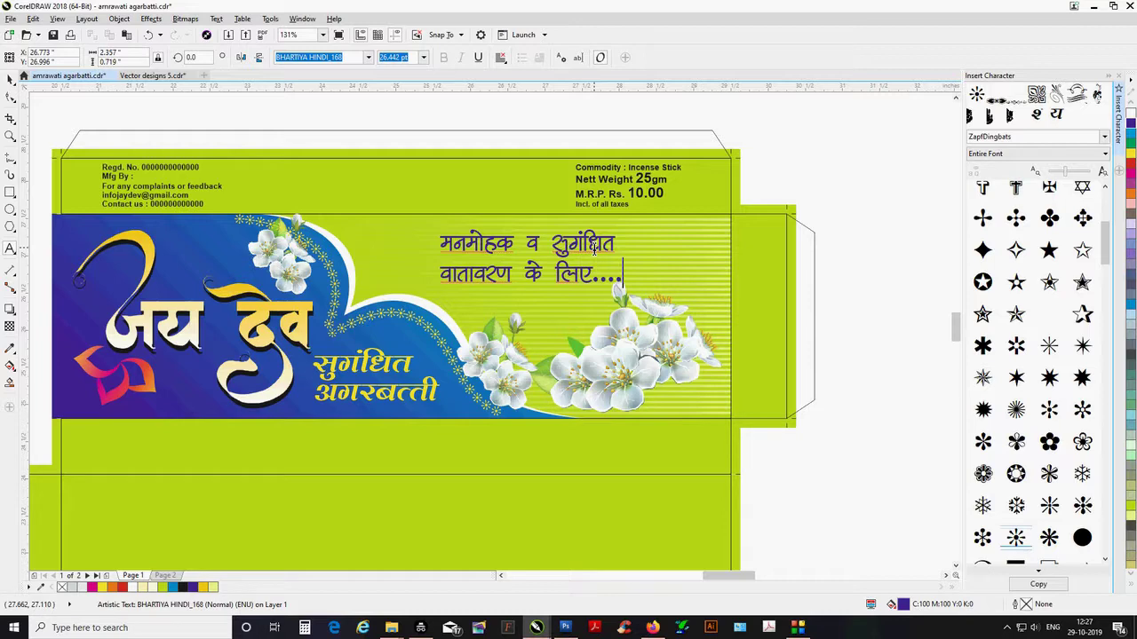
{"action": "key", "text": "ctrl+space"}
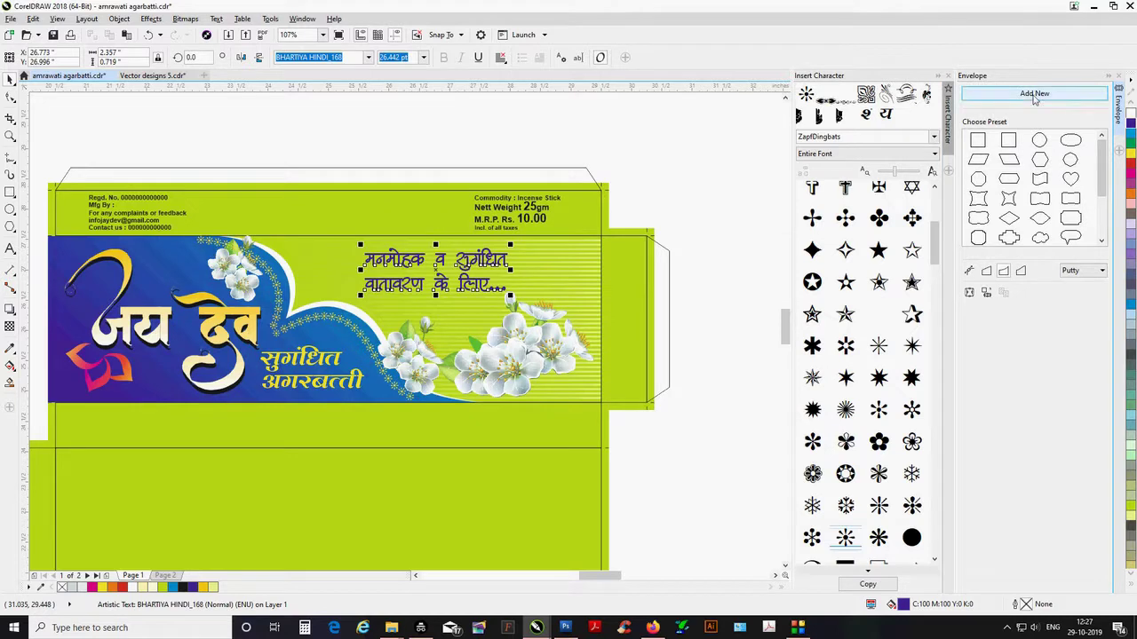
Add an envelope to the slogan and bend it into a gentle upward arch by moving its corners and lower middle.
{"action": "left_click", "coordinate": [1034, 93]}
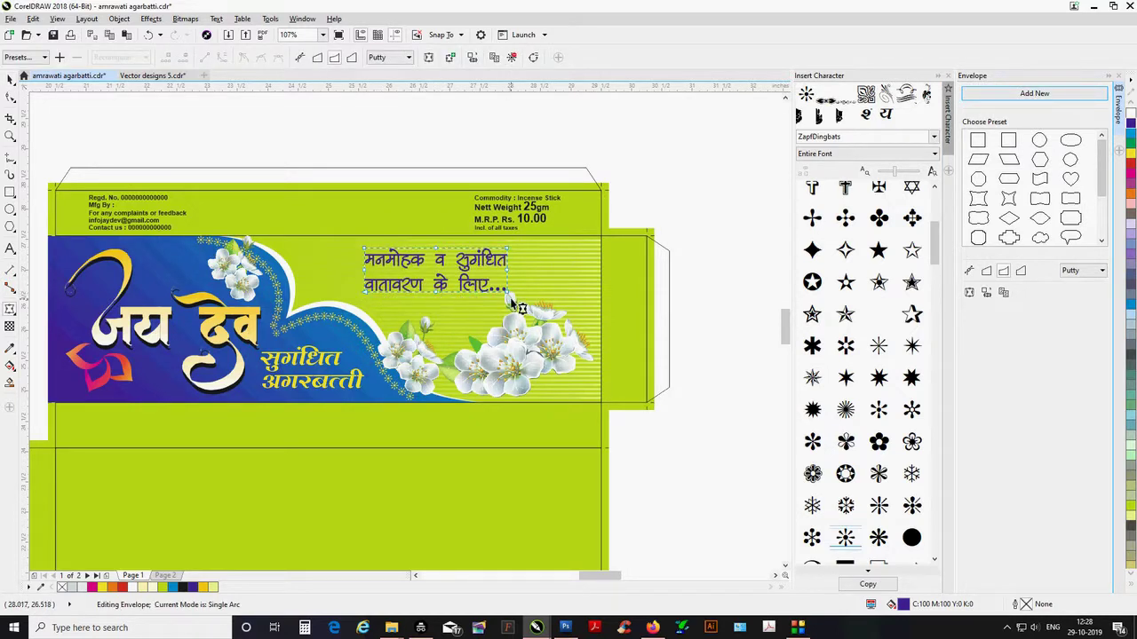
{"action": "left_click_drag", "start_coordinate": [511, 298], "coordinate": [506, 278]}
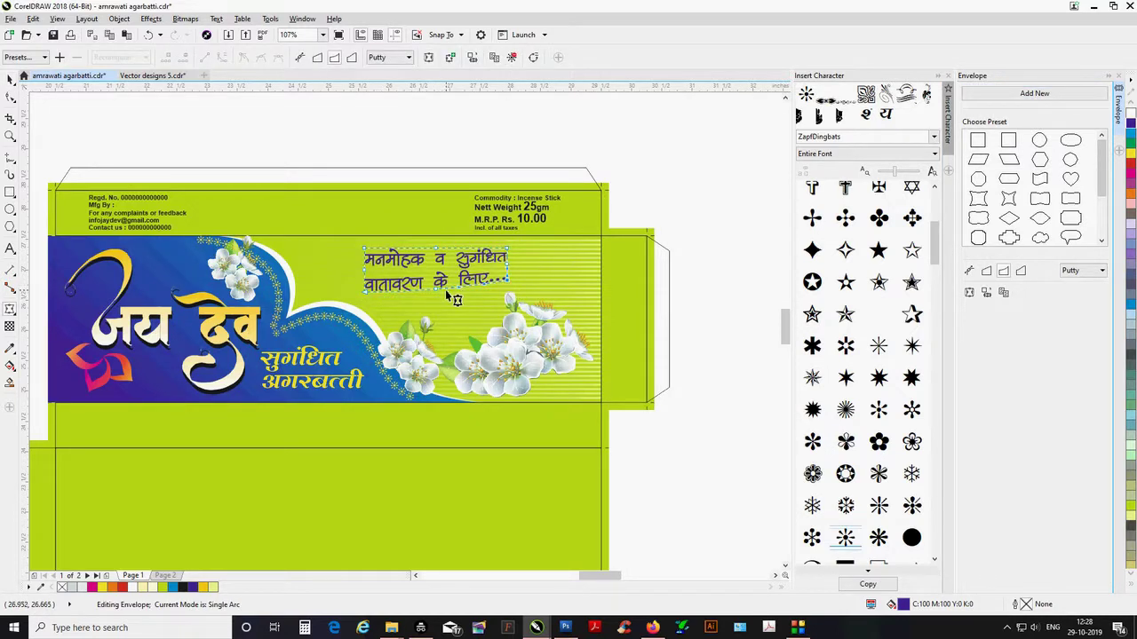
{"action": "left_click_drag", "start_coordinate": [435, 288], "coordinate": [435, 278]}
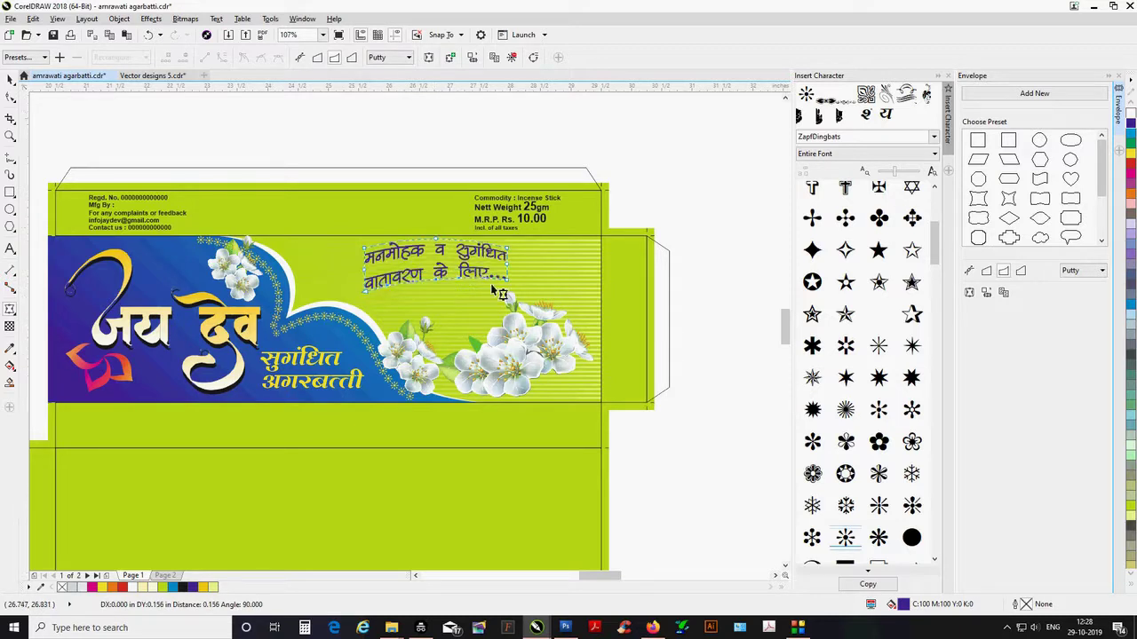
{"action": "left_click_drag", "start_coordinate": [507, 280], "coordinate": [509, 249]}
{"action": "left_click_drag", "start_coordinate": [367, 255], "coordinate": [357, 249]}
{"action": "left_click_drag", "start_coordinate": [367, 290], "coordinate": [365, 284]}
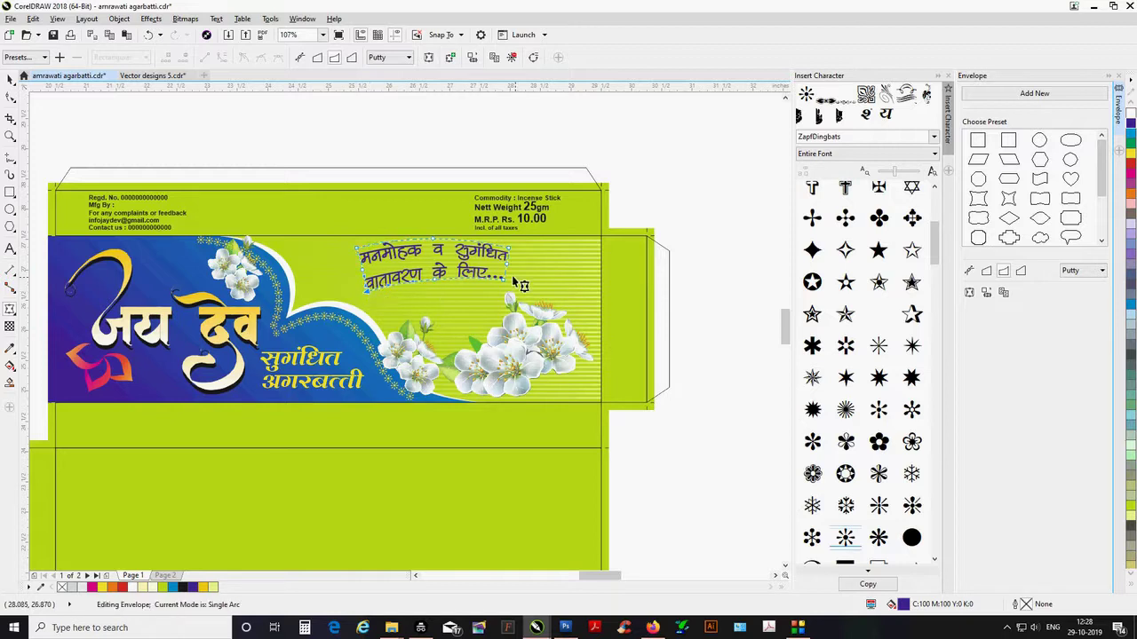
Move the arched slogan over the large flower cluster and rotate it about 5°.
{"action": "left_click_drag", "start_coordinate": [507, 265], "coordinate": [562, 281]}
{"action": "key", "text": "space"}
{"action": "key", "text": "space"}
{"action": "left_click", "coordinate": [495, 282]}
{"action": "left_click_drag", "start_coordinate": [584, 245], "coordinate": [584, 262]}
Raise the lower middle of the slogan's envelope to strengthen the arch above the flowers.
{"action": "key", "text": "space"}
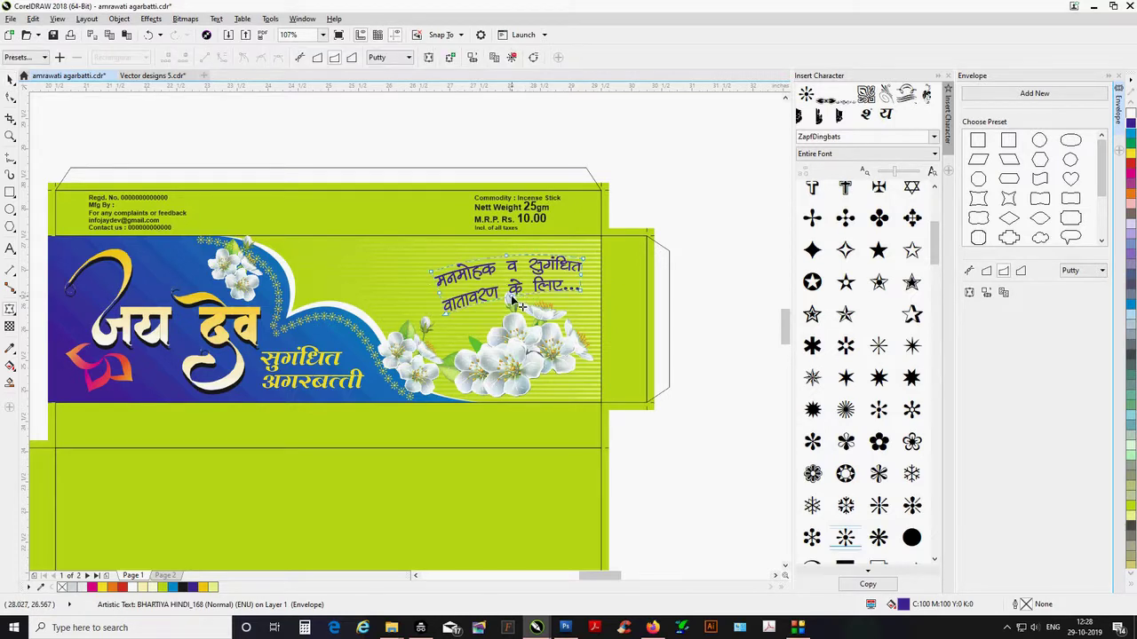
{"action": "left_click_drag", "start_coordinate": [510, 296], "coordinate": [512, 283]}
{"action": "key", "text": "space"}
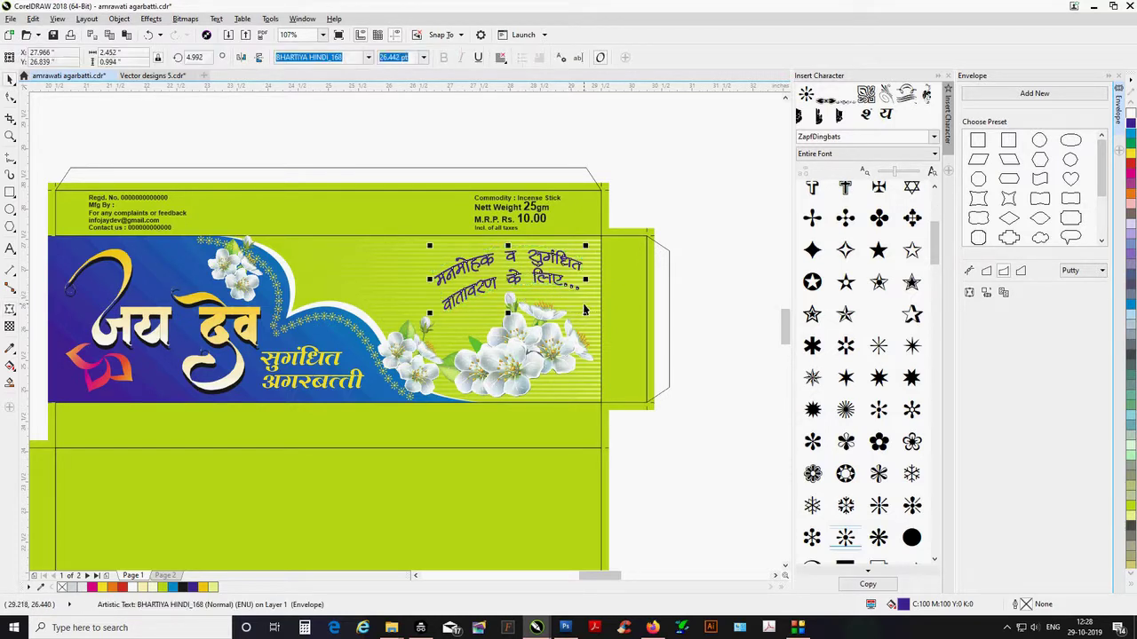
Draw a circle about 4.5 inches wide around the slogan and large flower cluster, with a concentric copy about 2.4 inches wide.
{"action": "left_click", "coordinate": [702, 251]}
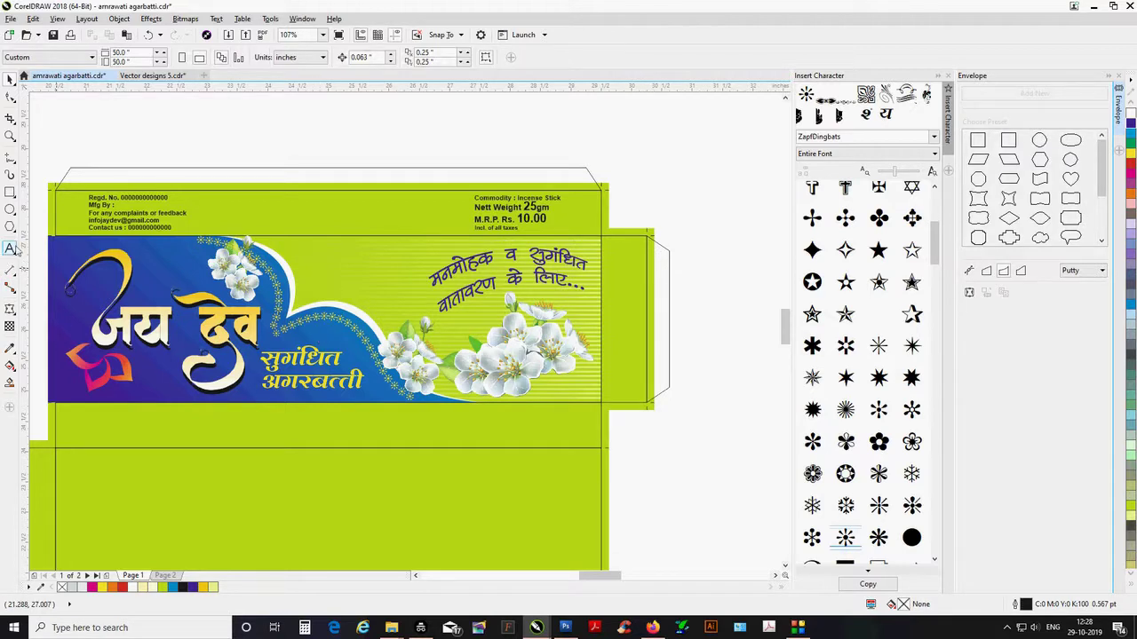
{"action": "left_click", "coordinate": [10, 209]}
{"action": "left_click_drag", "start_coordinate": [382, 227], "coordinate": [657, 360]}
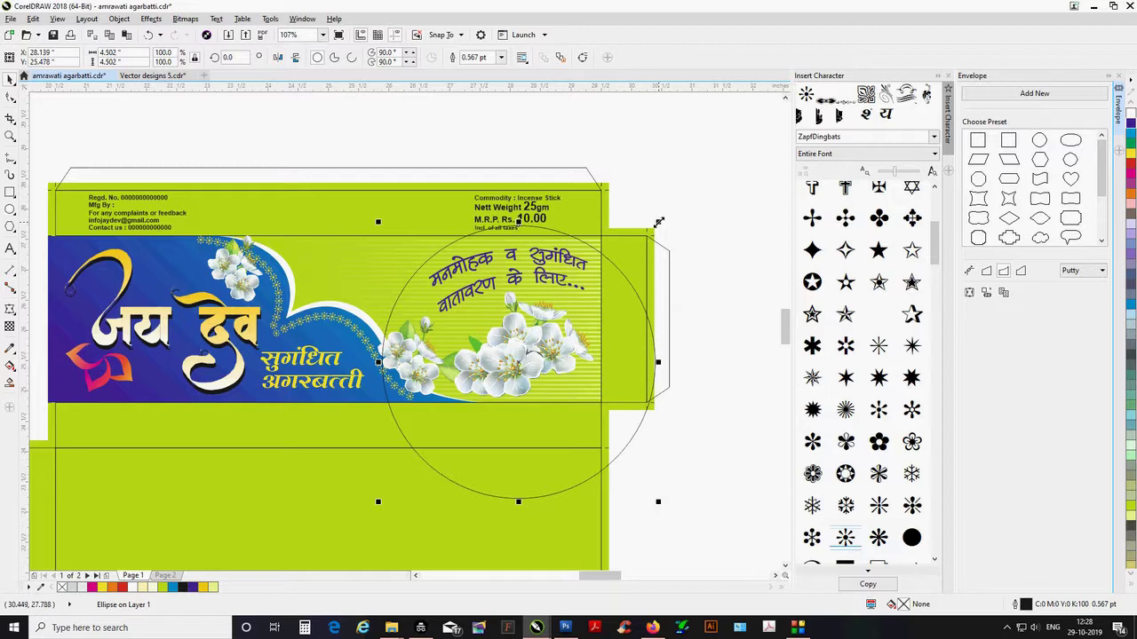
{"action": "left_click_drag", "start_coordinate": [658, 222], "coordinate": [632, 293]}
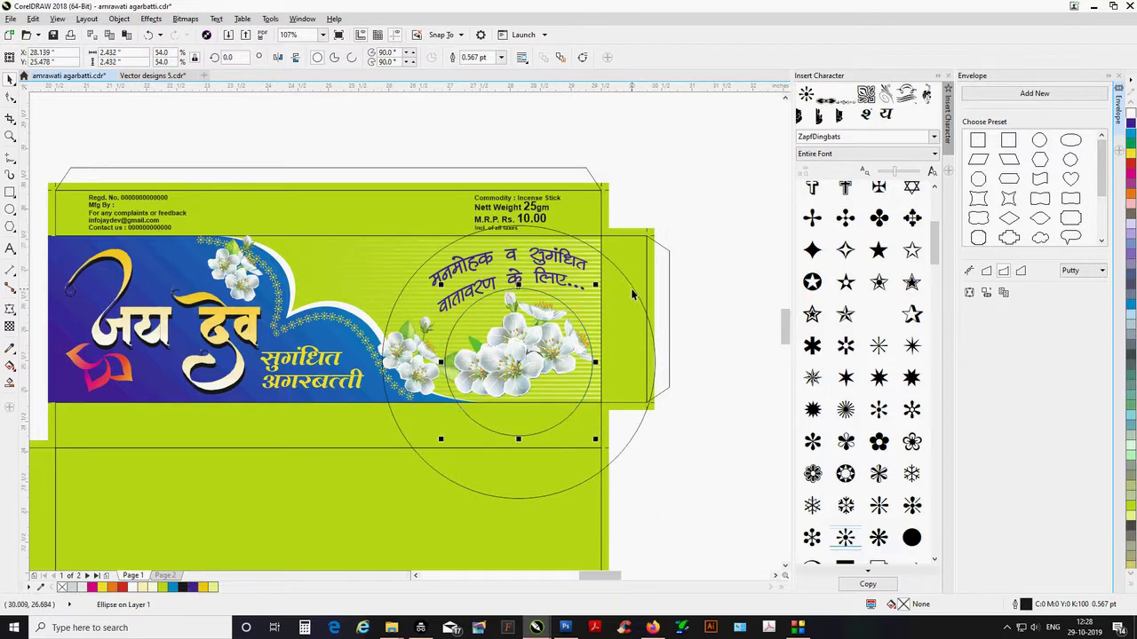
Stretch the inner circle into a slightly tilted ellipse about 4.8 by 4.2 inches, with its upper edge just below the slogan.
{"action": "left_click_drag", "start_coordinate": [595, 362], "coordinate": [644, 360]}
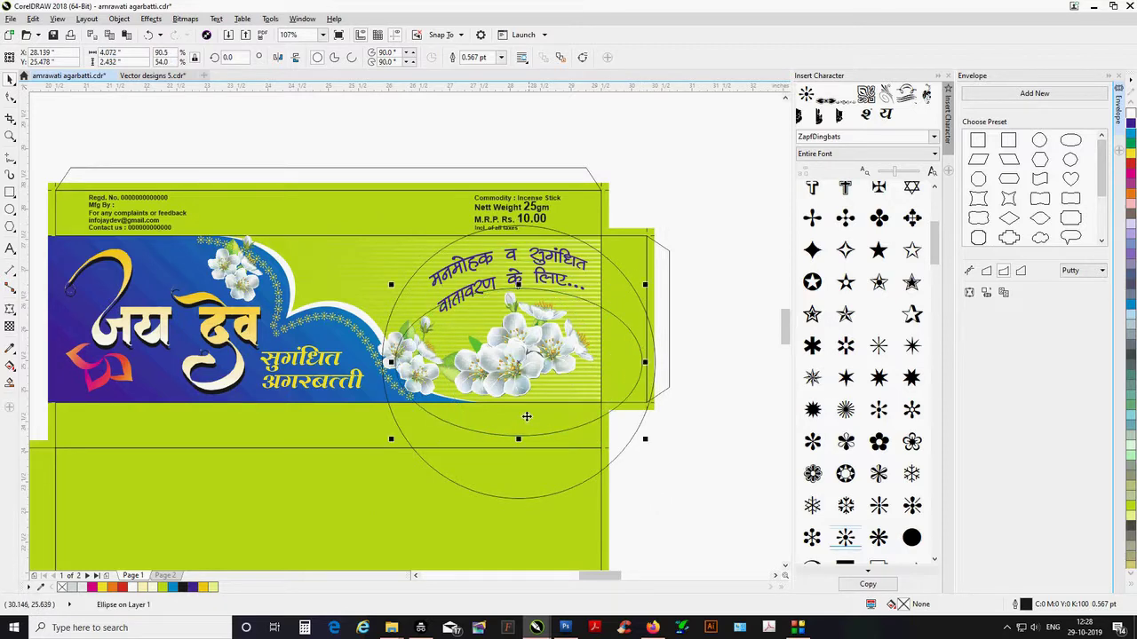
{"action": "left_click_drag", "start_coordinate": [518, 439], "coordinate": [518, 540]}
{"action": "left_click", "coordinate": [619, 502]}
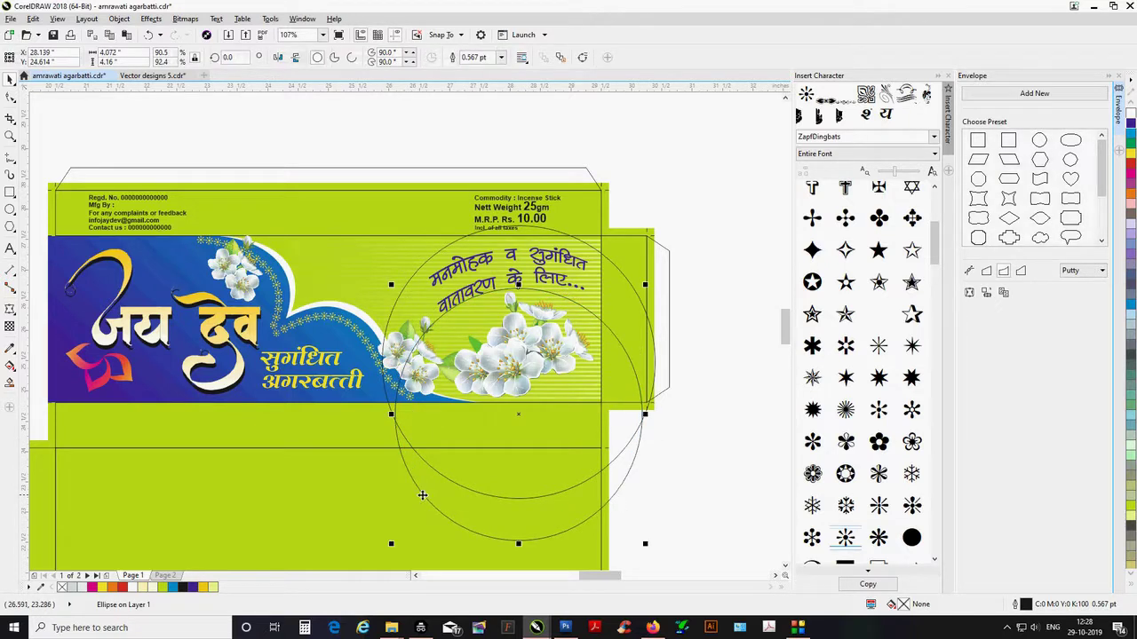
{"action": "left_click", "coordinate": [622, 409]}
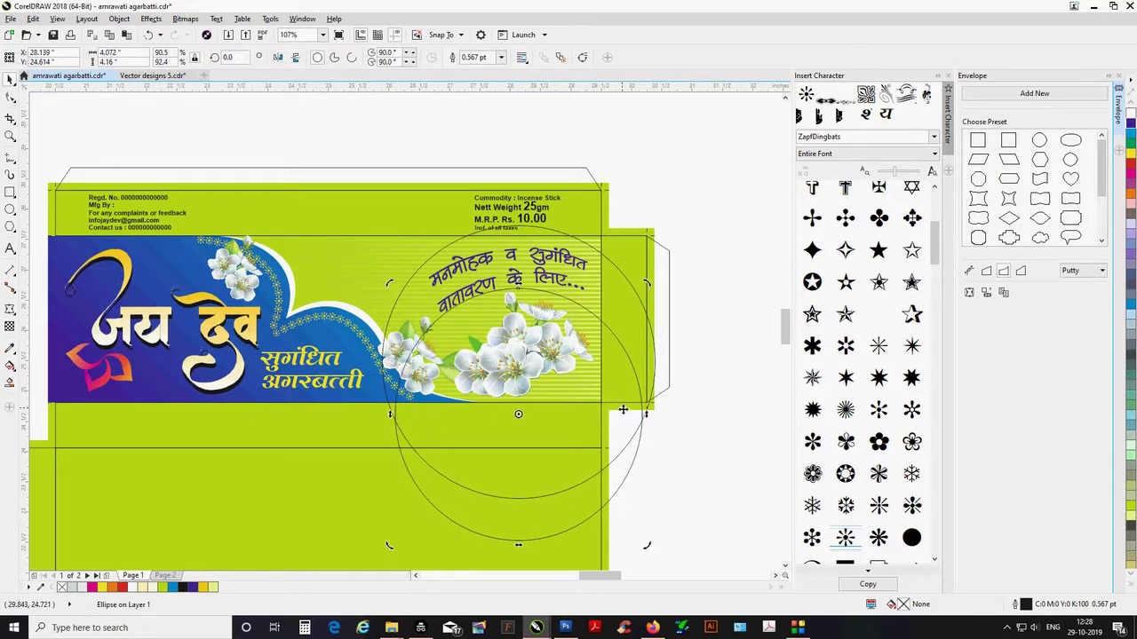
{"action": "left_click_drag", "start_coordinate": [645, 406], "coordinate": [691, 401]}
{"action": "left_click", "coordinate": [634, 383]}
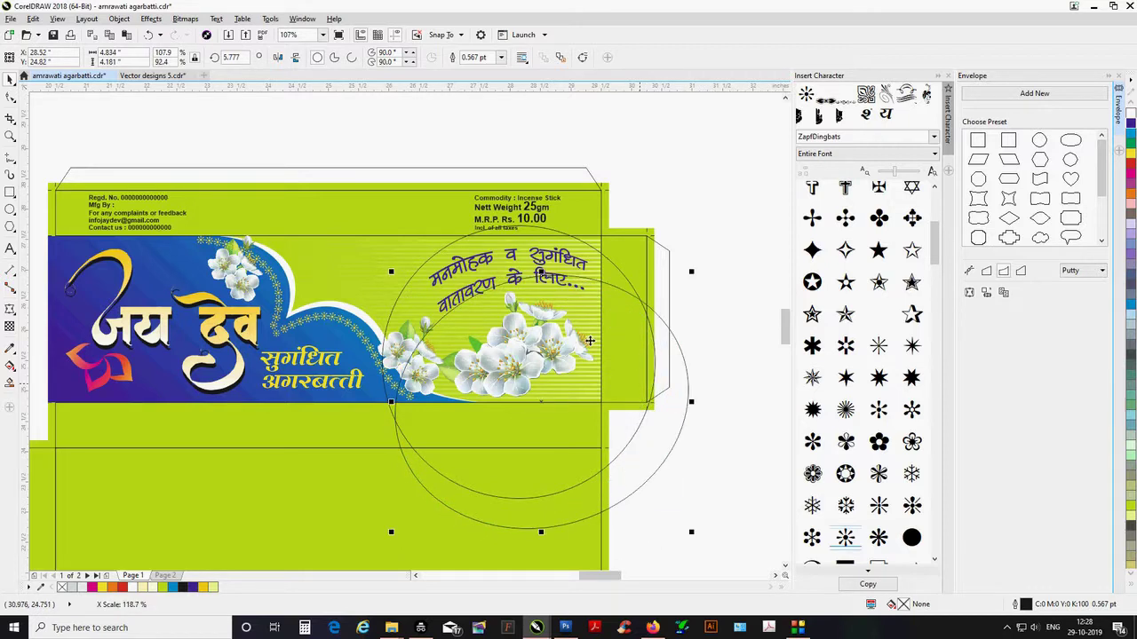
{"action": "left_click_drag", "start_coordinate": [628, 324], "coordinate": [629, 339]}
Trim the outer circle with the ellipse and delete the ellipse, leaving a crescent around the slogan.
{"action": "left_click", "coordinate": [624, 287], "text": "shift"}
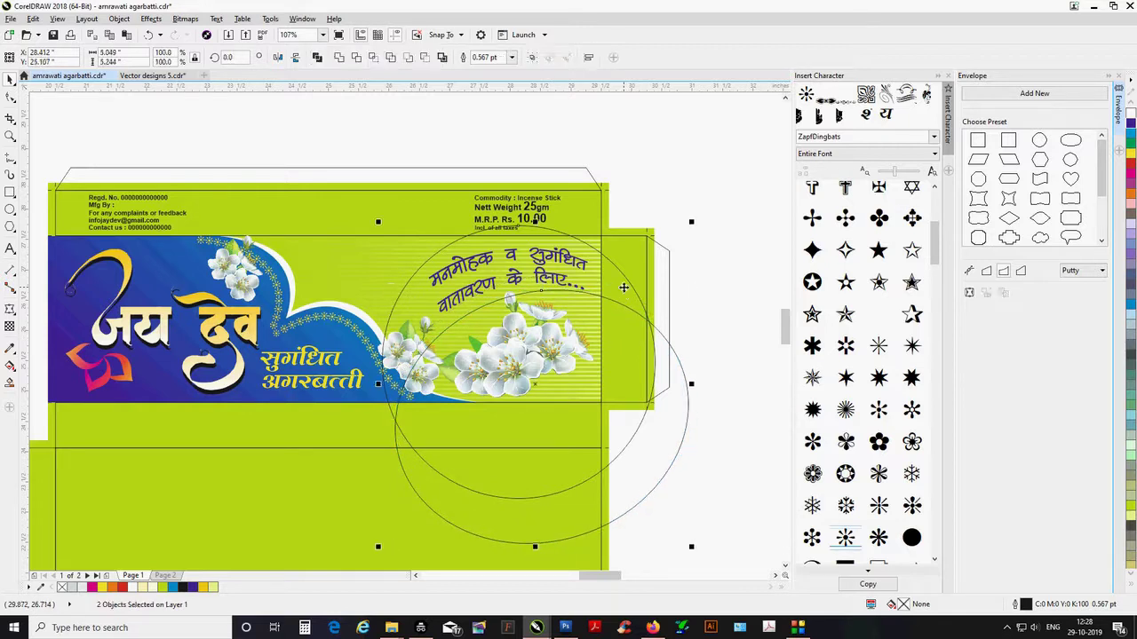
{"action": "left_click", "coordinate": [356, 57]}
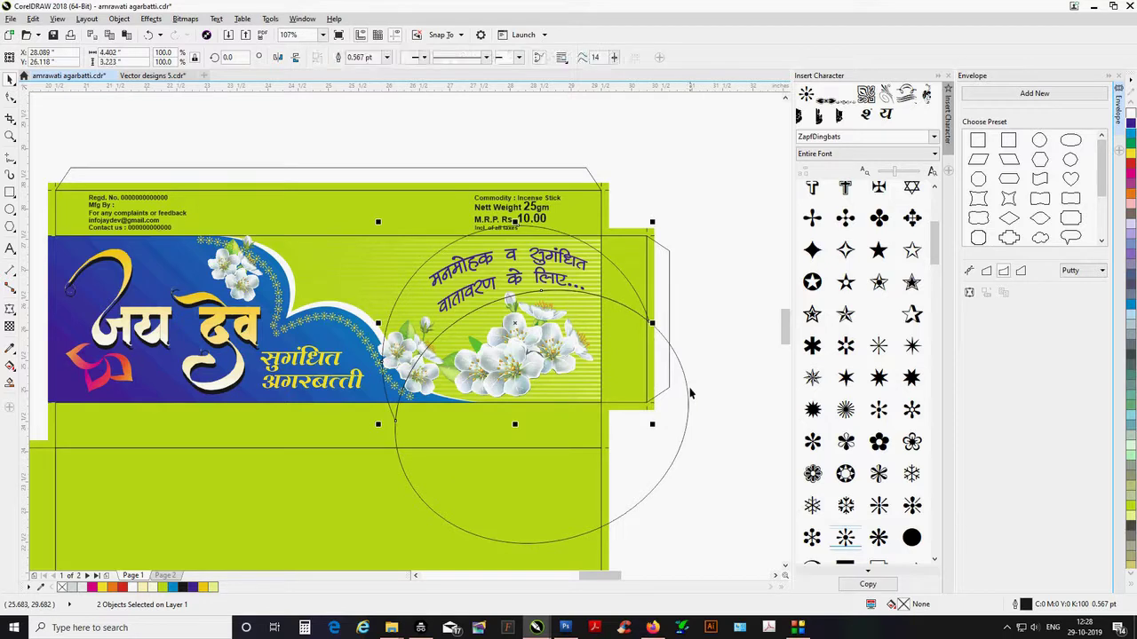
{"action": "left_click", "coordinate": [636, 300]}
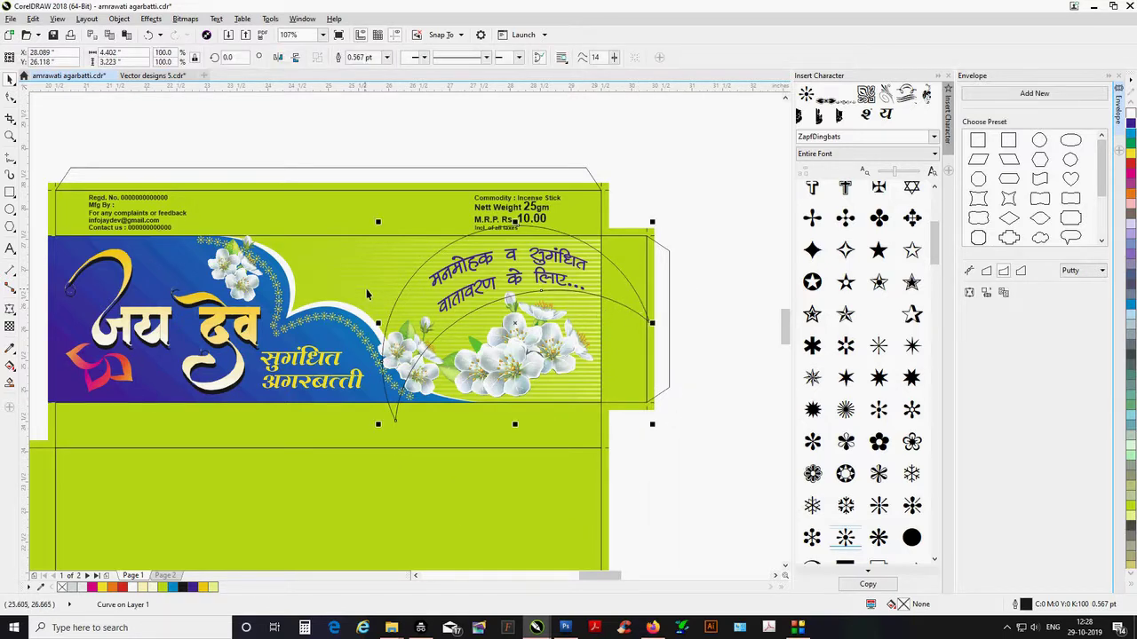
Trim the crescent at the front panel's right edge using a temporary rectangle about 2 by 4.9 inches, and delete that rectangle.
{"action": "left_click", "coordinate": [11, 192]}
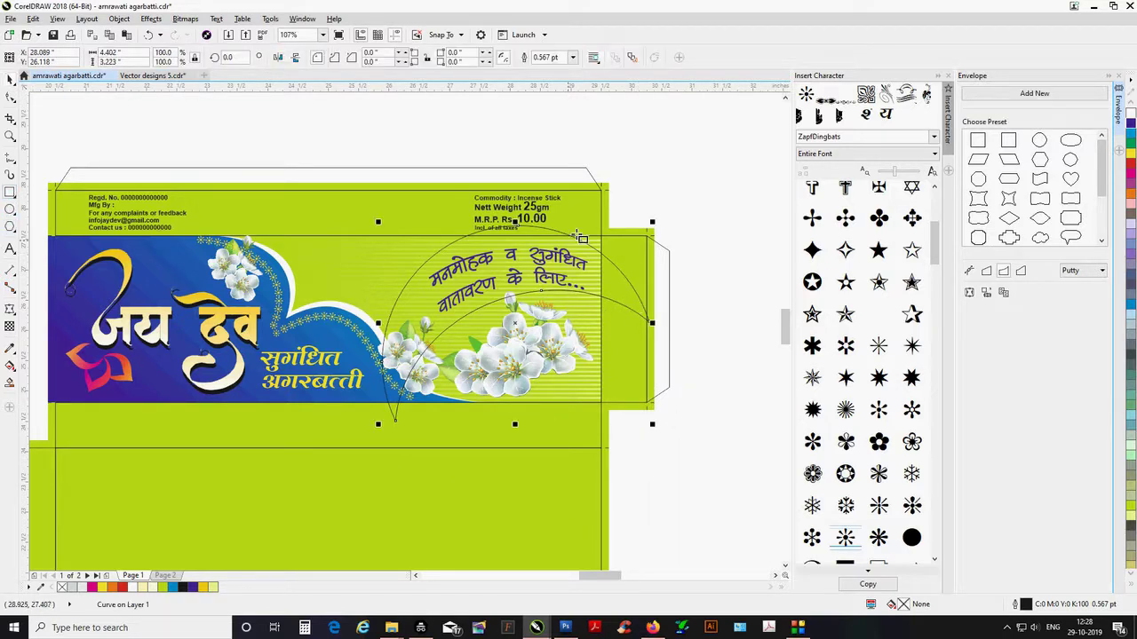
{"action": "left_click_drag", "start_coordinate": [724, 166], "coordinate": [598, 466]}
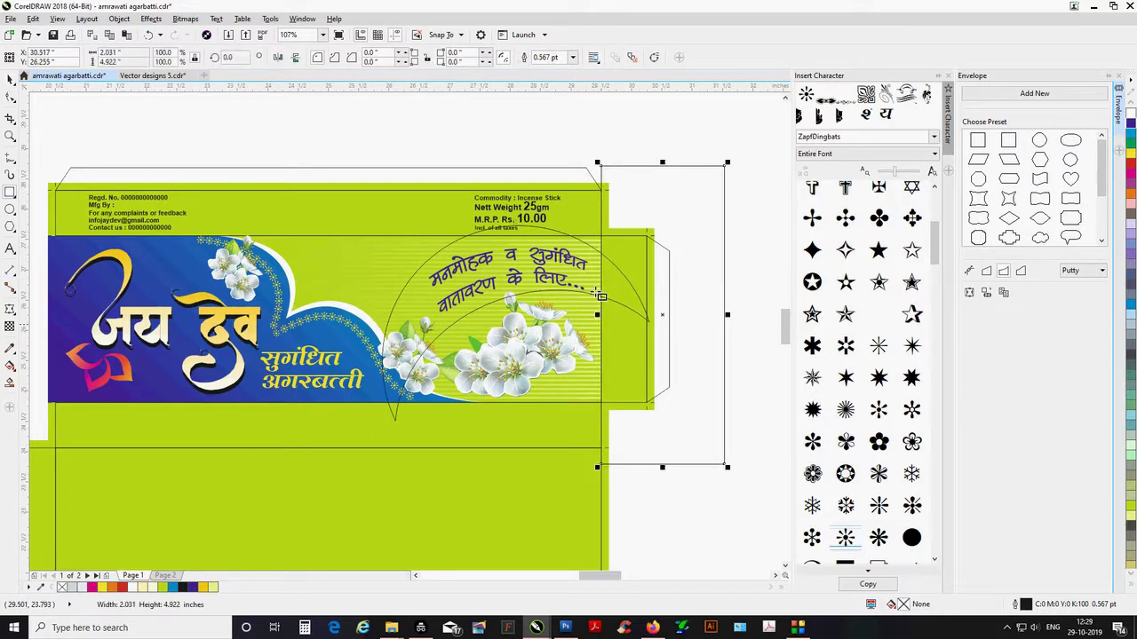
{"action": "key", "text": "space"}
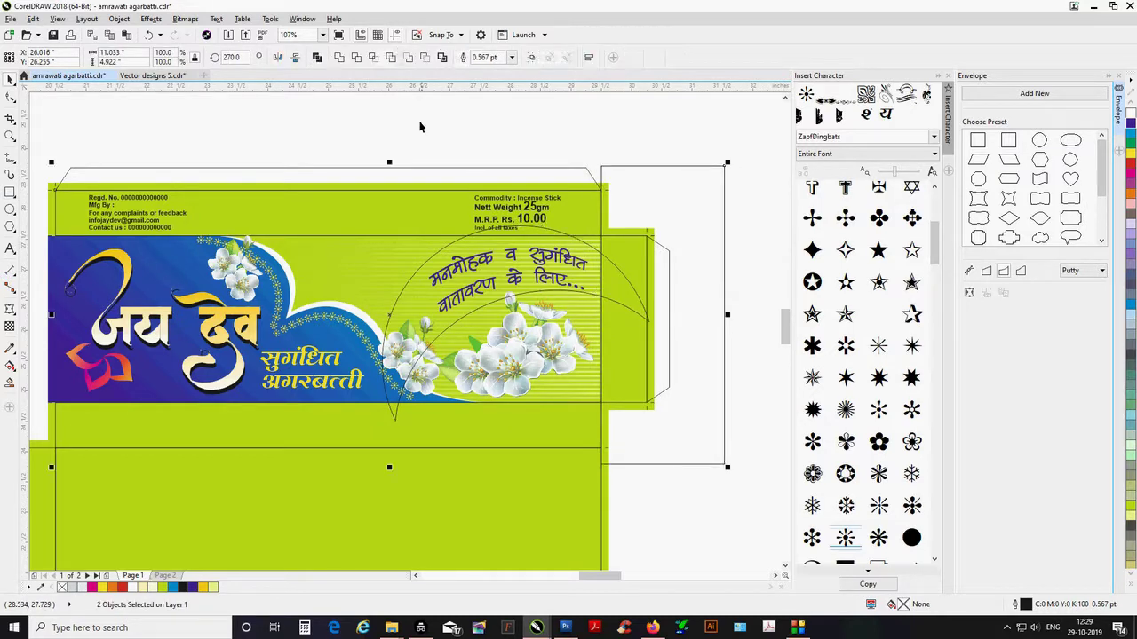
{"action": "left_click", "coordinate": [669, 175]}
{"action": "left_click", "coordinate": [623, 263]}
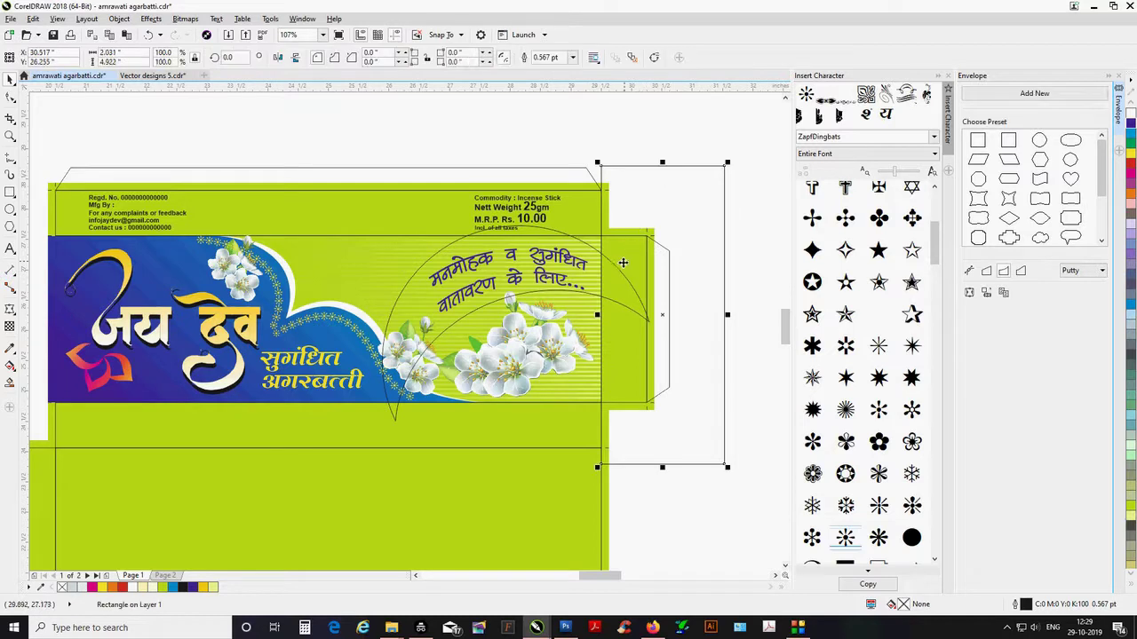
{"action": "left_click", "coordinate": [618, 273], "text": "shift"}
{"action": "left_click", "coordinate": [357, 59]}
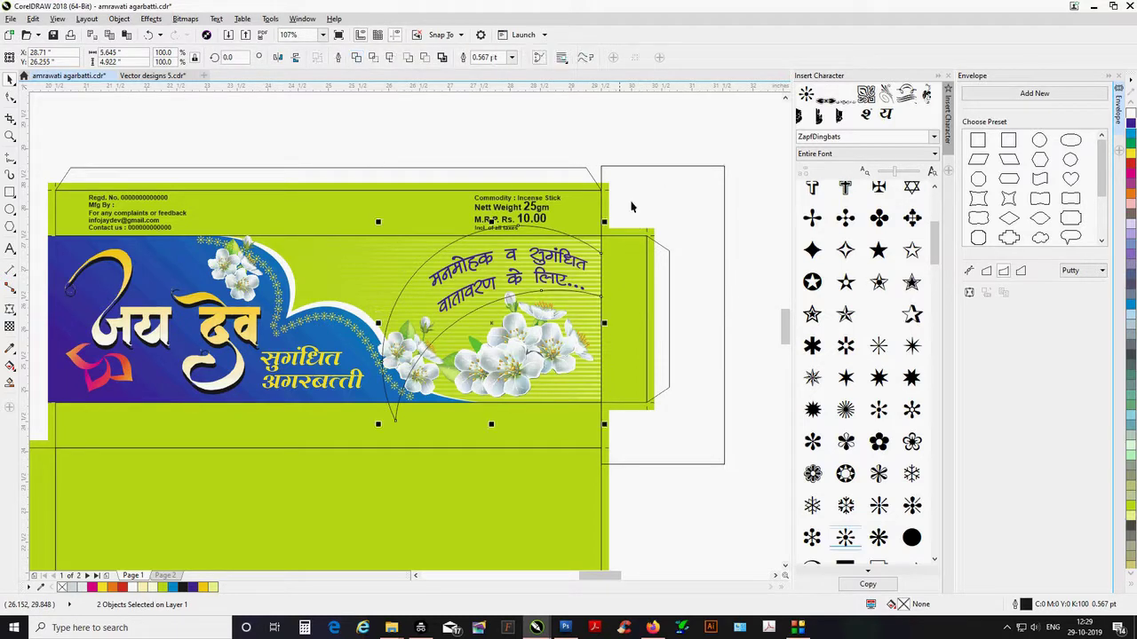
{"action": "left_click", "coordinate": [663, 205]}
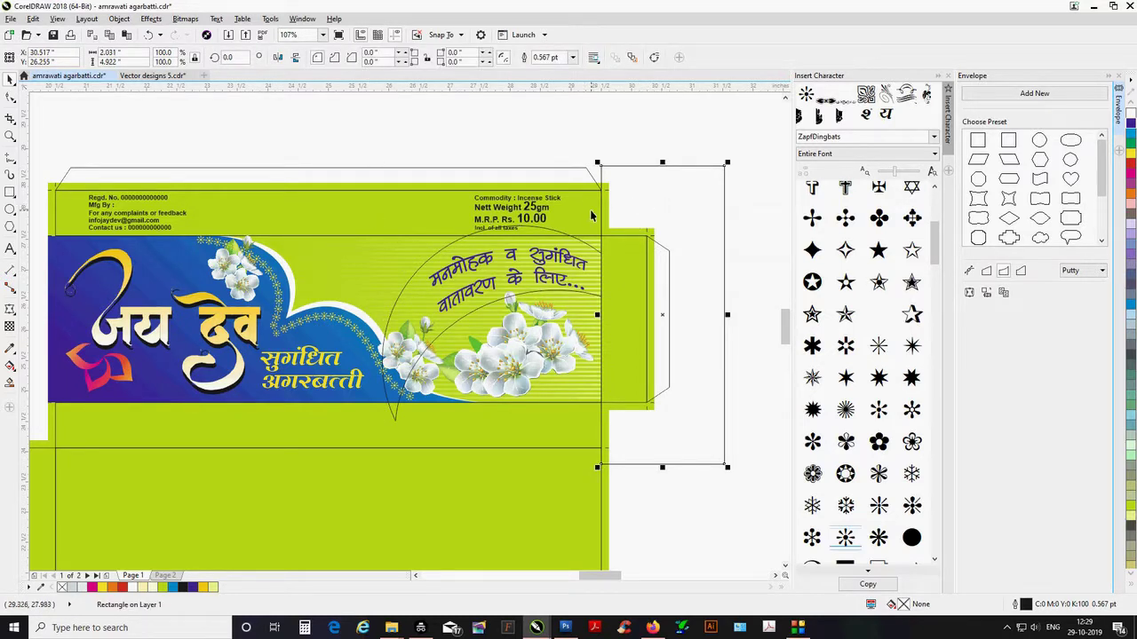
{"action": "key", "text": "Escape"}
Trim off the parts of the crescent that overlap the narrow panels below and above the front panel.
{"action": "left_click", "coordinate": [401, 415]}
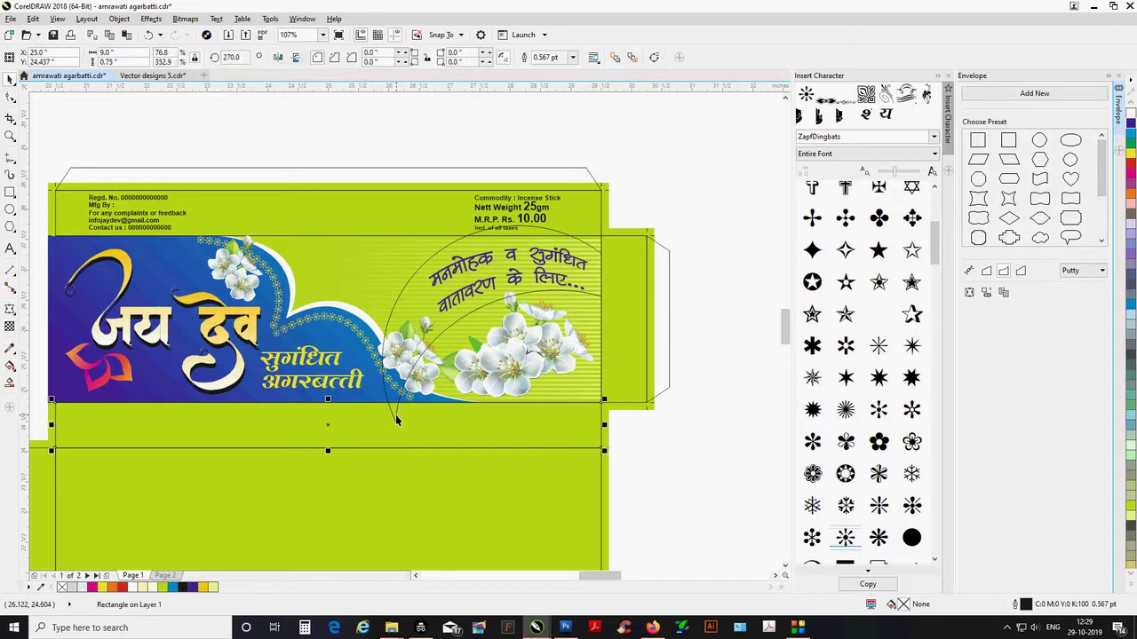
{"action": "left_click", "coordinate": [296, 255], "text": "shift"}
{"action": "left_click", "coordinate": [355, 58]}
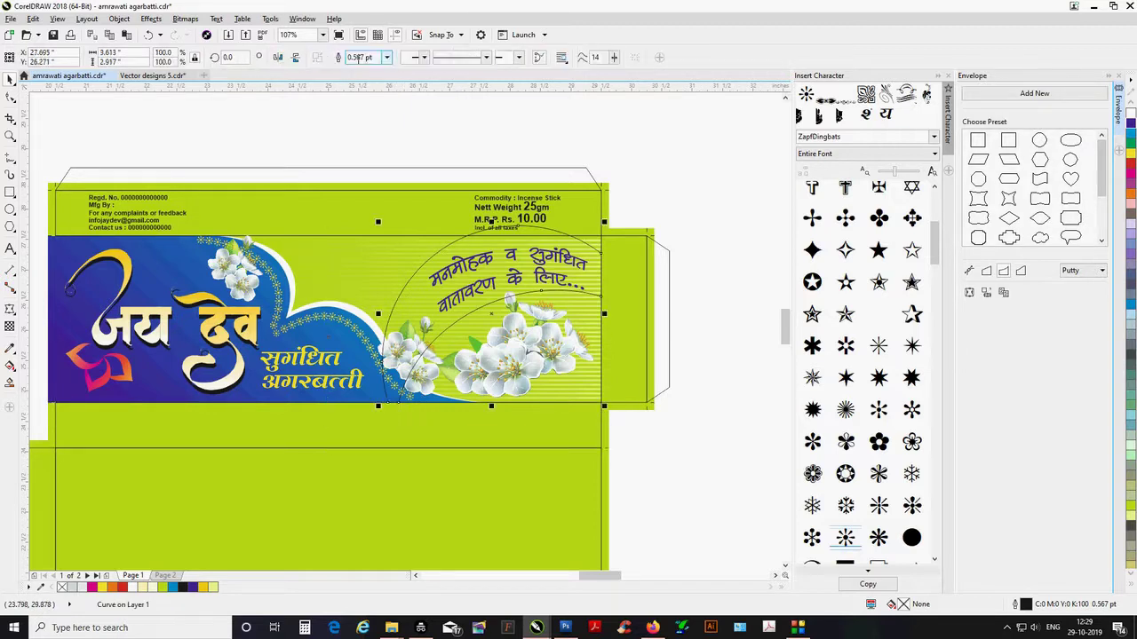
{"action": "left_click", "coordinate": [412, 211]}
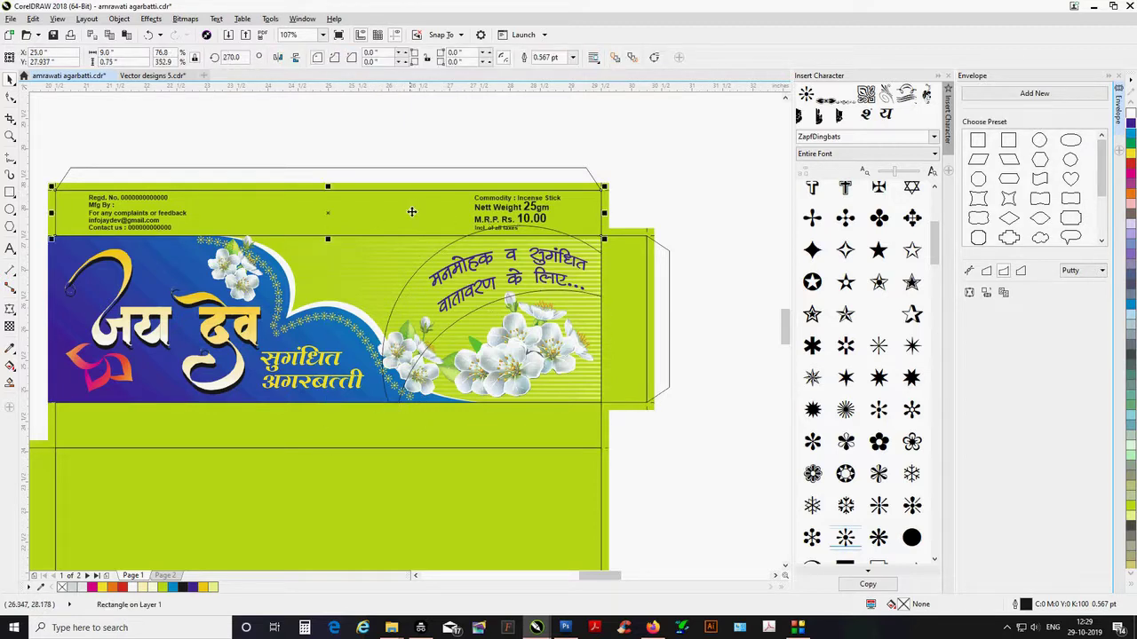
{"action": "left_click", "coordinate": [428, 262]}
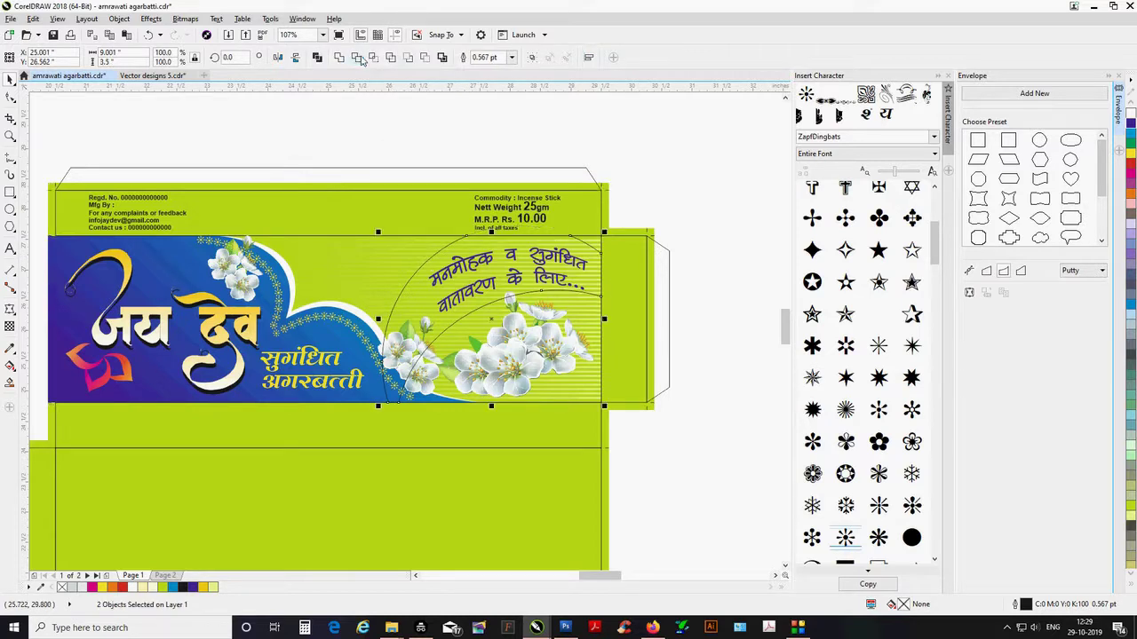
{"action": "left_click", "coordinate": [358, 58]}
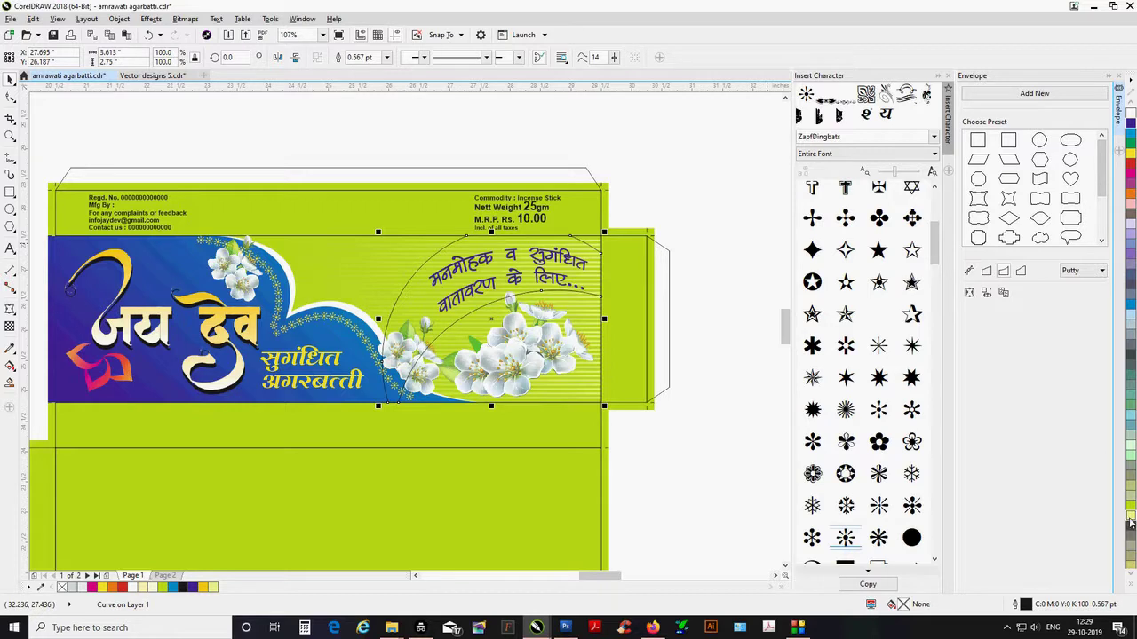
Fill the crescent with white, remove its outline and apply a linear transparency that fades it out towards the left.
{"action": "left_click", "coordinate": [134, 587]}
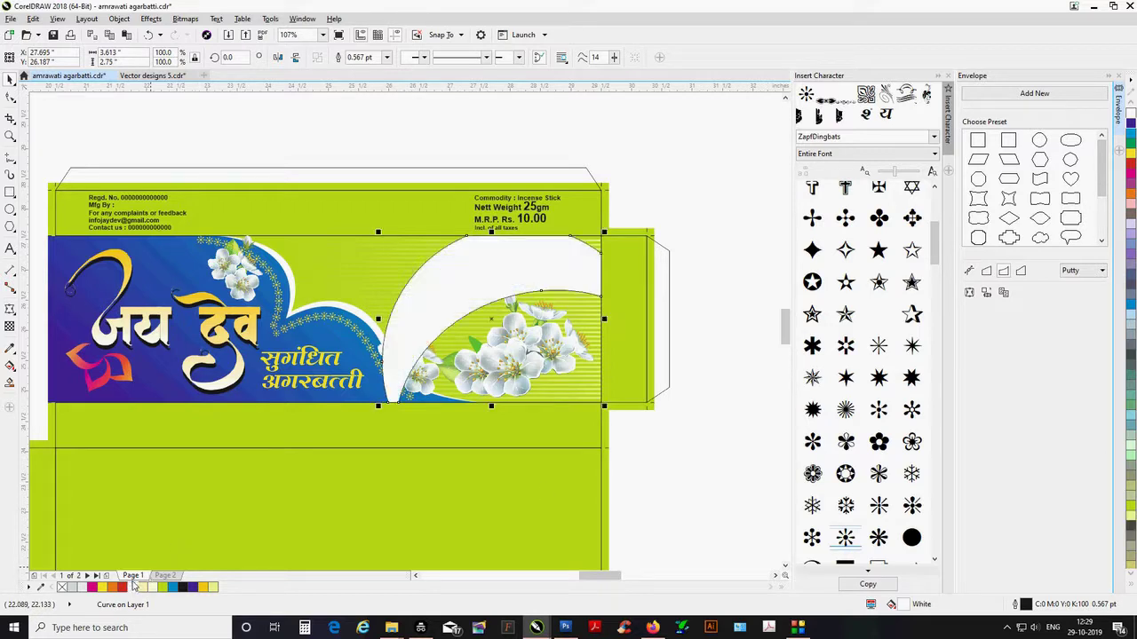
{"action": "right_click", "coordinate": [62, 587]}
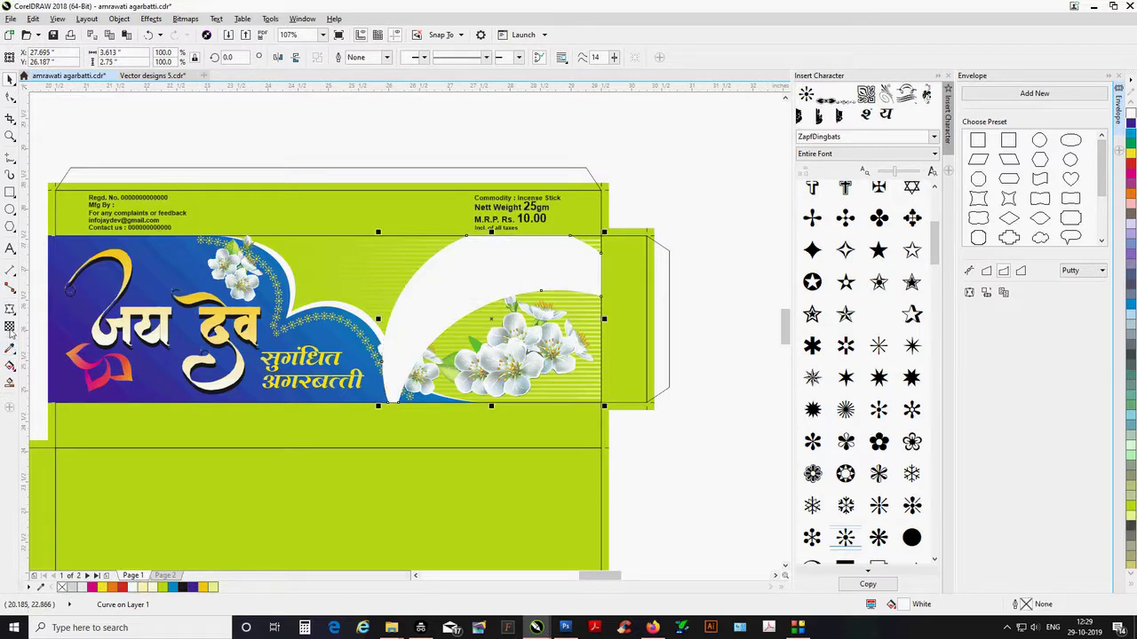
{"action": "left_click", "coordinate": [10, 326]}
{"action": "left_click_drag", "start_coordinate": [640, 292], "coordinate": [430, 291]}
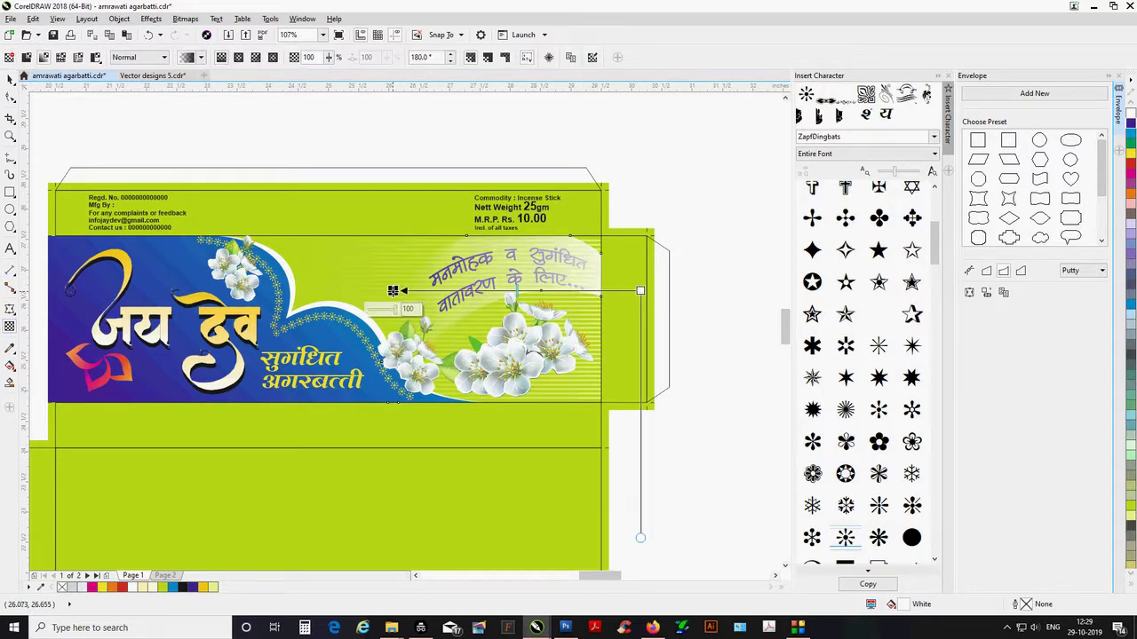
Bring the slogan and the large flower cluster in front of the faded white crescent.
{"action": "key", "text": "space"}
{"action": "left_click", "coordinate": [570, 263]}
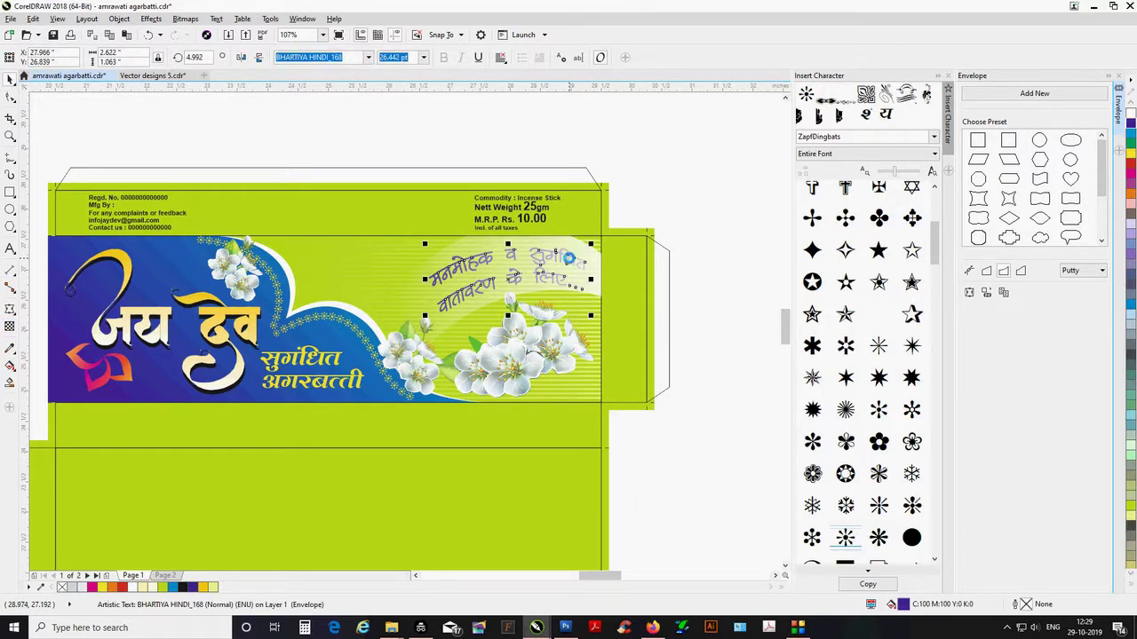
{"action": "left_click", "coordinate": [524, 322]}
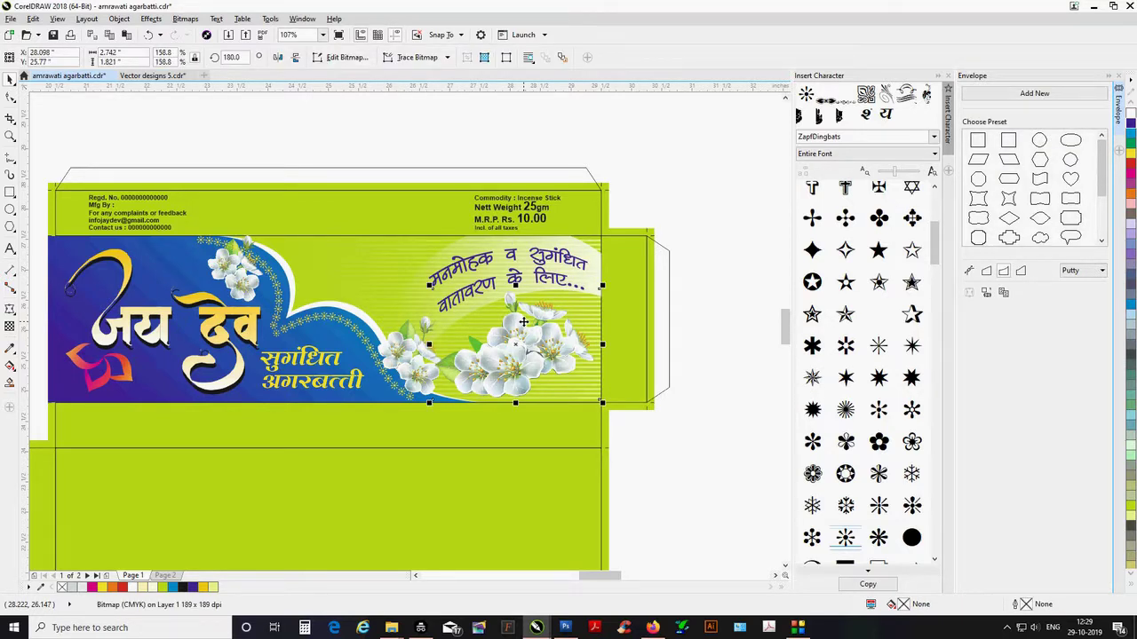
{"action": "key", "text": "Escape"}
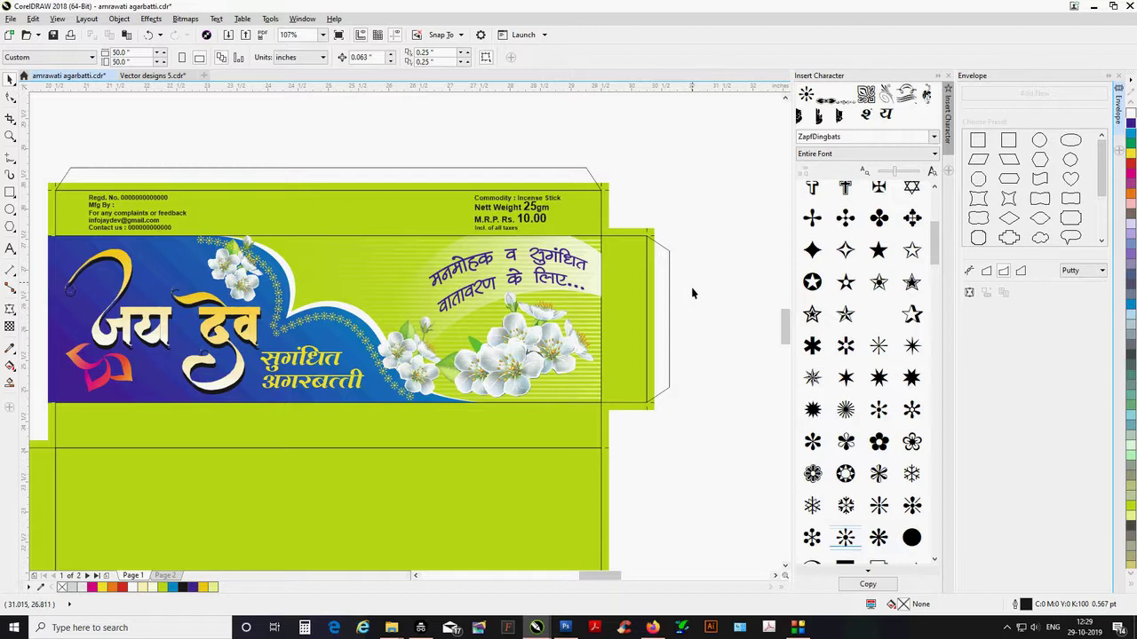
Place a grouped copy of the "जय" title word on the upper product details panel, reduced to about 0.68 by 0.64 inches.
{"action": "key", "text": "alt+Left"}
{"action": "key", "text": "alt+Left"}
{"action": "key", "text": "alt+Left"}
{"action": "key", "text": "alt+Left"}
{"action": "key", "text": "alt+Left"}
{"action": "key", "text": "alt+Left"}
{"action": "key", "text": "alt+Left"}
{"action": "key", "text": "alt+Left"}
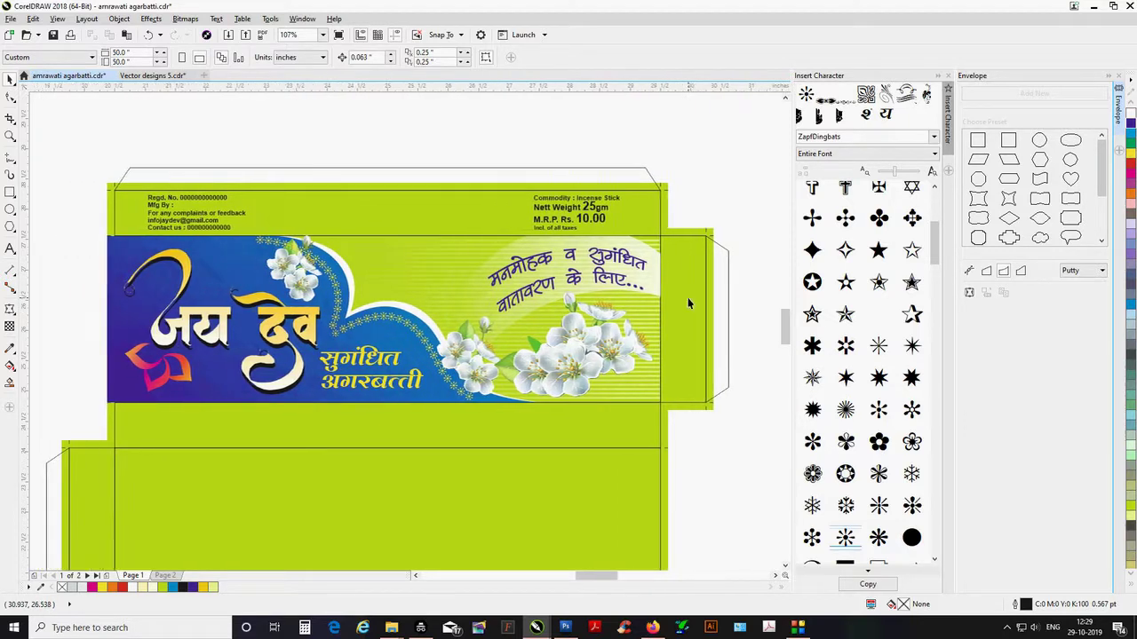
{"action": "key", "text": "alt+Down"}
{"action": "key", "text": "alt+Down"}
{"action": "scroll", "coordinate": [688, 304], "scroll_direction": "down", "scroll_amount": 1}
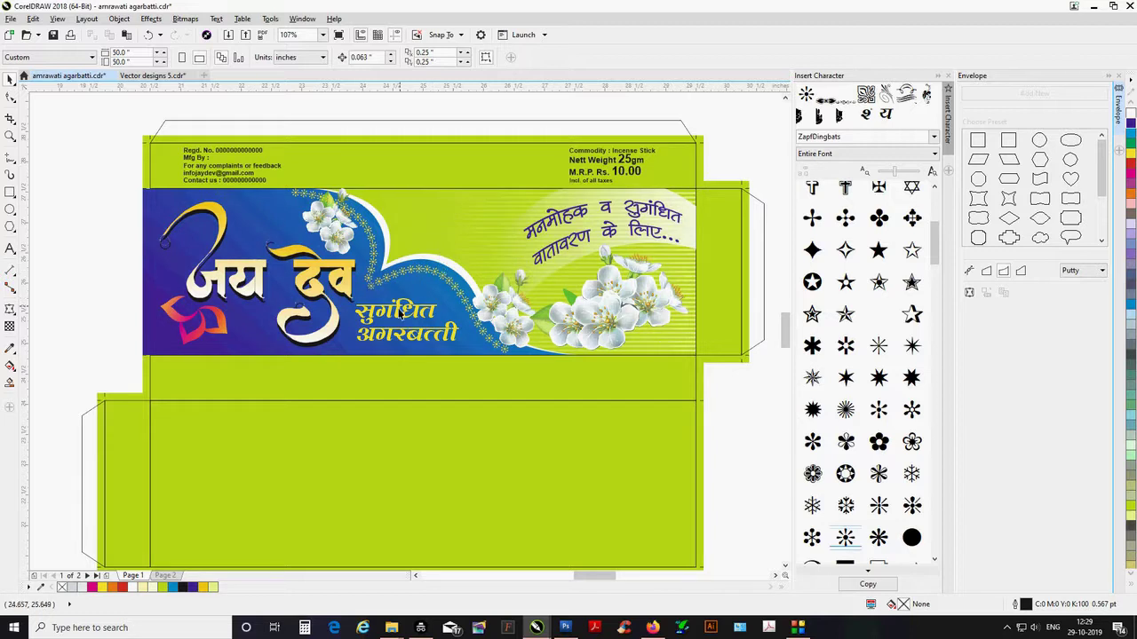
{"action": "left_click", "coordinate": [333, 287]}
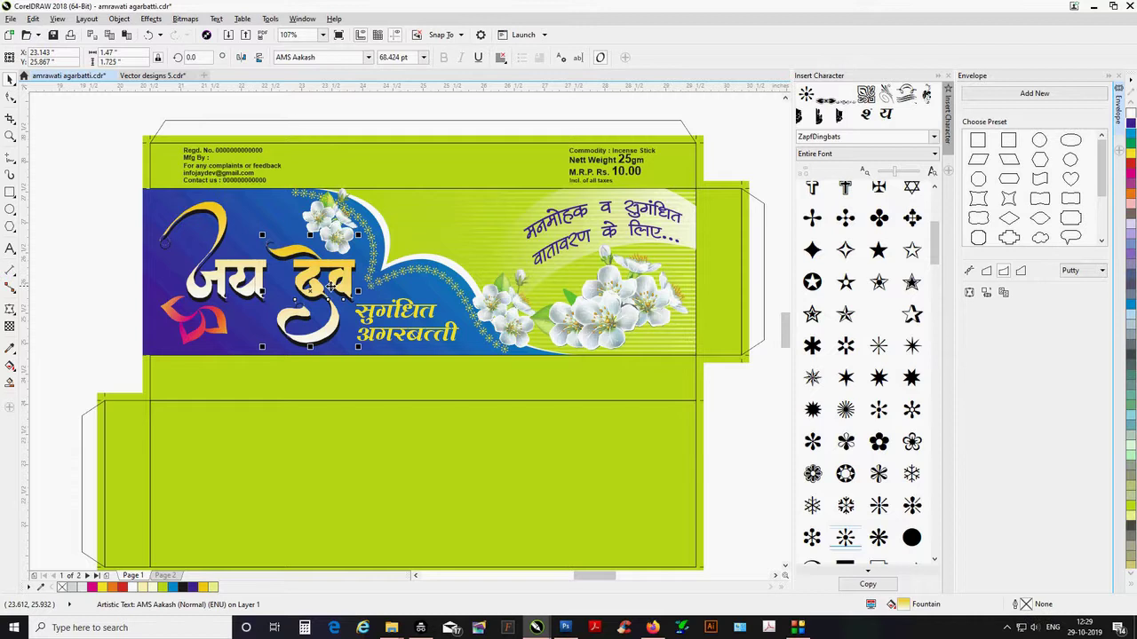
{"action": "left_click", "coordinate": [264, 280]}
{"action": "left_click", "coordinate": [262, 279], "text": "shift"}
{"action": "mouse_move", "coordinate": [262, 277]}
{"action": "left_mouse_down"}
{"action": "mouse_move", "coordinate": [459, 201]}
{"action": "mouse_move", "coordinate": [472, 233]}
{"action": "mouse_move", "coordinate": [442, 224]}
{"action": "mouse_move", "coordinate": [387, 173]}
{"action": "left_mouse_up"}
{"action": "key", "text": "ctrl+g"}
{"action": "left_click", "coordinate": [431, 186]}
{"action": "left_click_drag", "start_coordinate": [392, 135], "coordinate": [380, 146]}
{"action": "left_click_drag", "start_coordinate": [380, 189], "coordinate": [384, 192]}
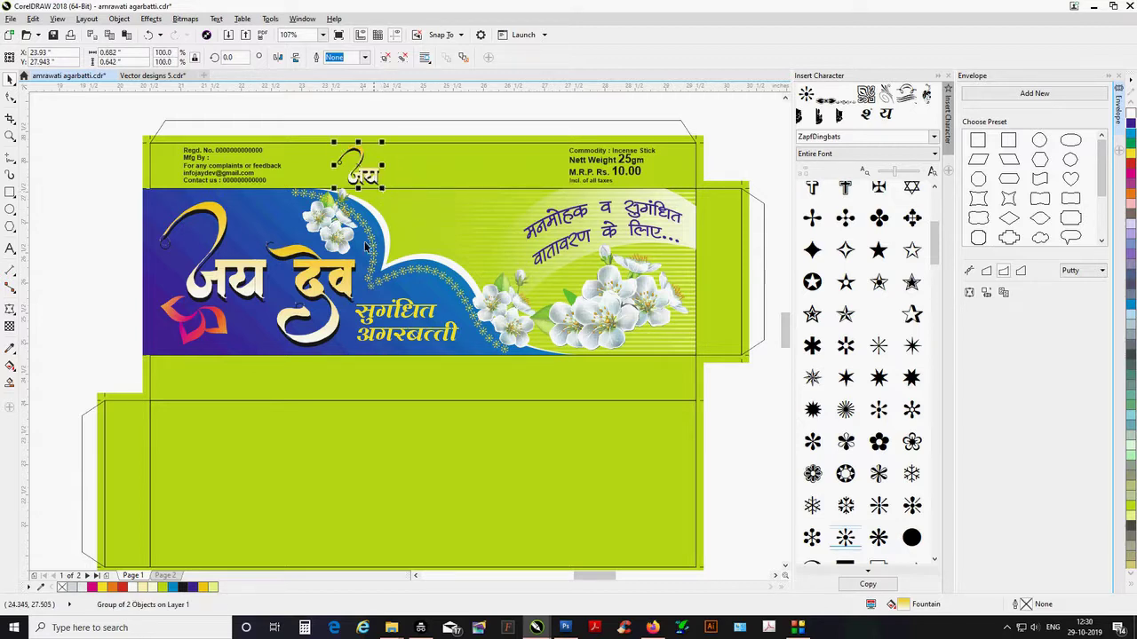
Group a copy of the "देव" title word, reduce it to about 0.46 by 0.55 inches and place it beside the small "जय".
{"action": "left_click", "coordinate": [348, 281]}
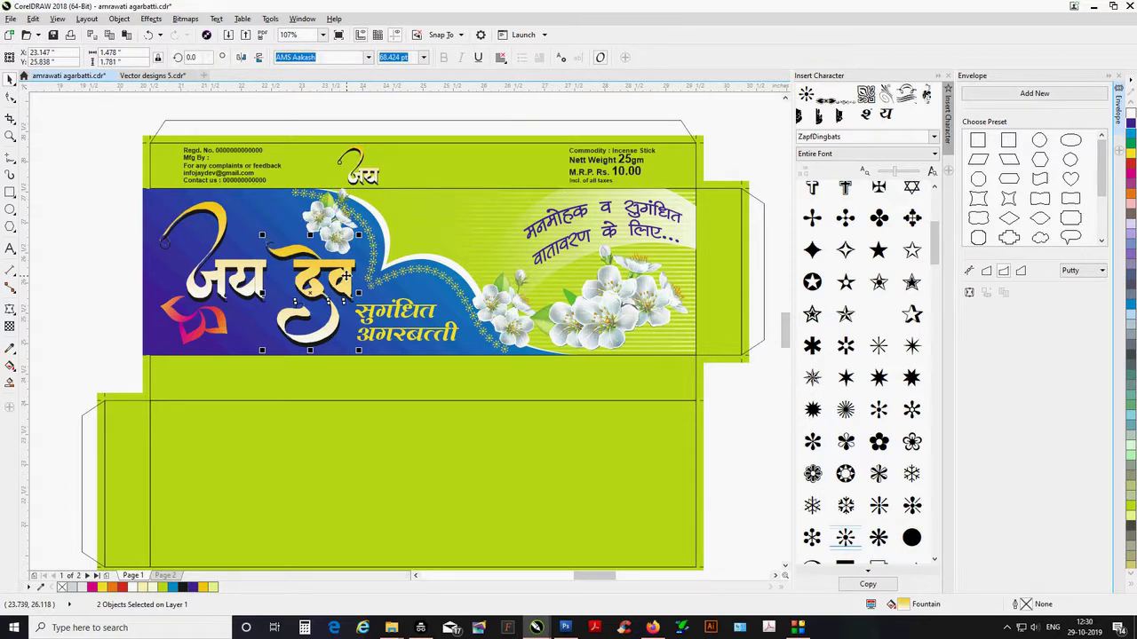
{"action": "key", "text": "ctrl+g"}
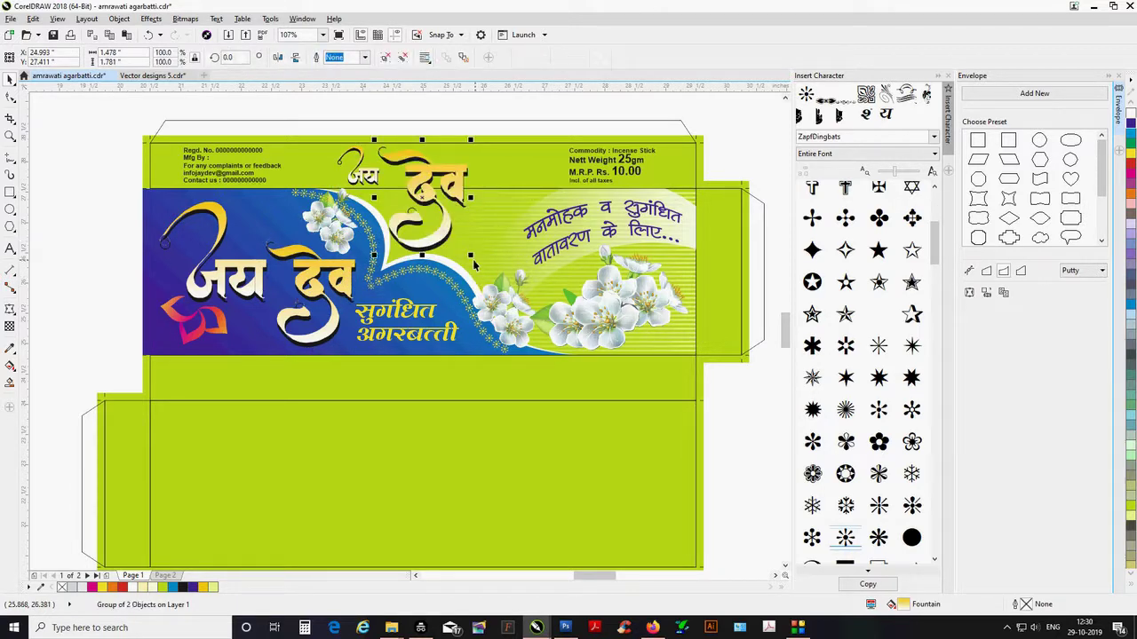
{"action": "left_click_drag", "start_coordinate": [474, 260], "coordinate": [446, 248]}
{"action": "left_click_drag", "start_coordinate": [429, 190], "coordinate": [402, 172]}
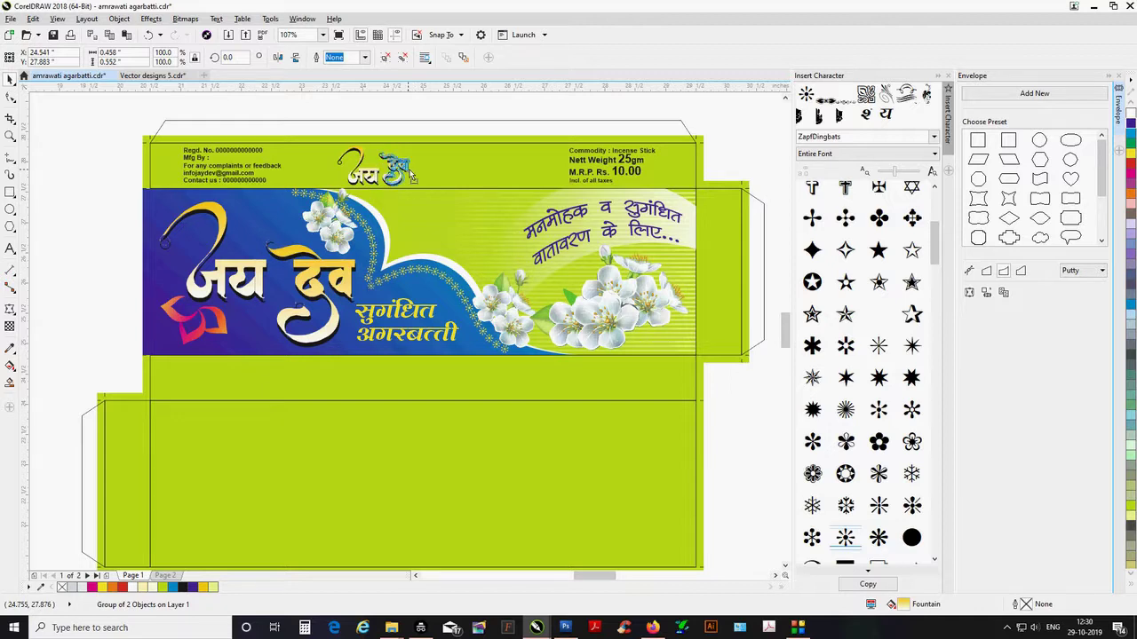
{"action": "left_click", "coordinate": [423, 122]}
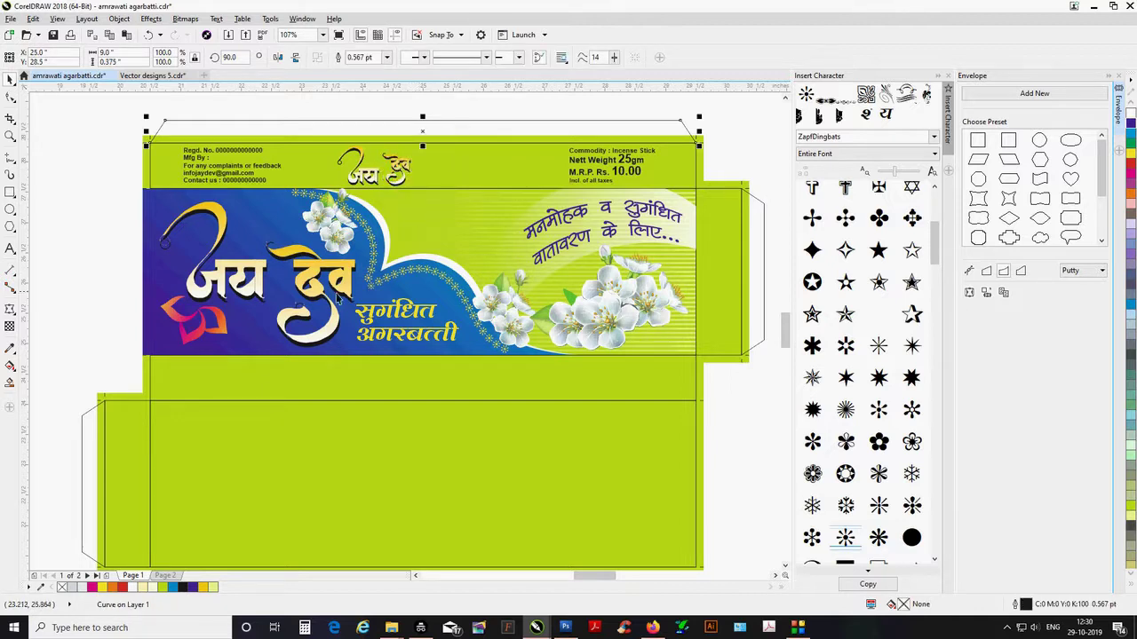
Place a grouped blue copy of "सुगंधित अगरबत्ती" beside the small title on the upper details panel, about 1.18 by 0.49 inches.
{"action": "left_click", "coordinate": [379, 311]}
{"action": "left_click", "coordinate": [386, 333], "text": "shift"}
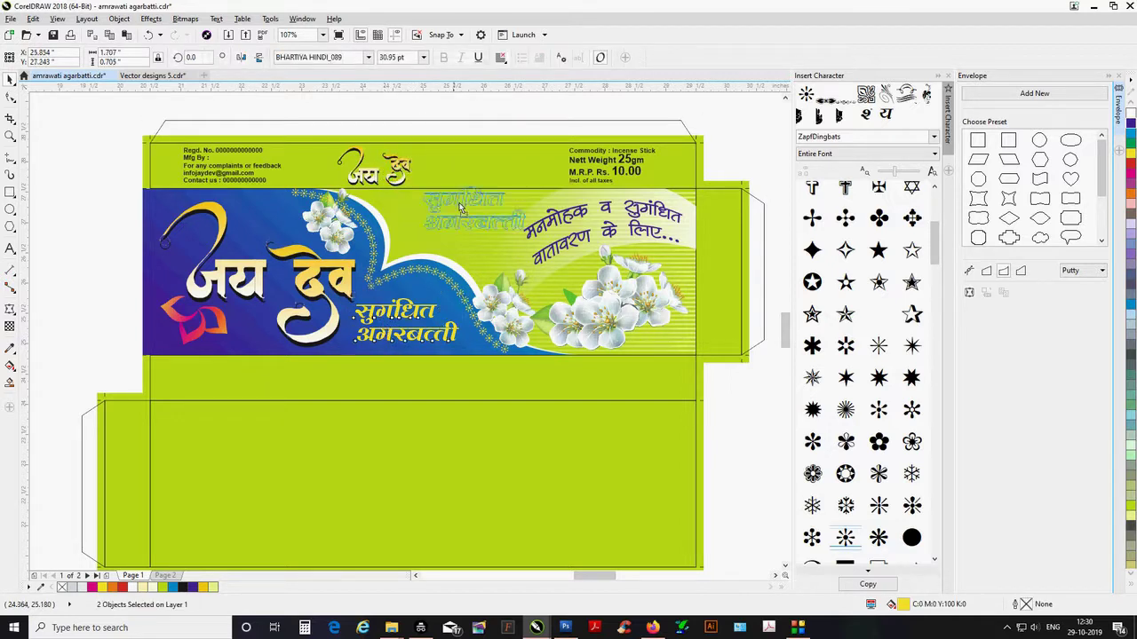
{"action": "left_click_drag", "start_coordinate": [539, 193], "coordinate": [471, 175]}
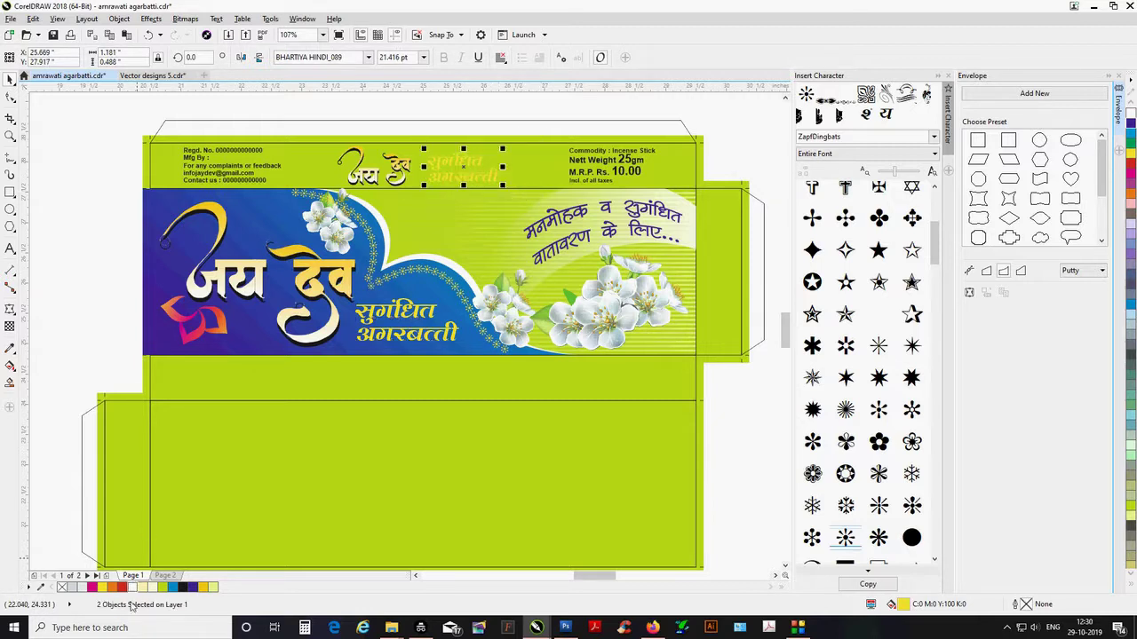
{"action": "key", "text": "ctrl+g"}
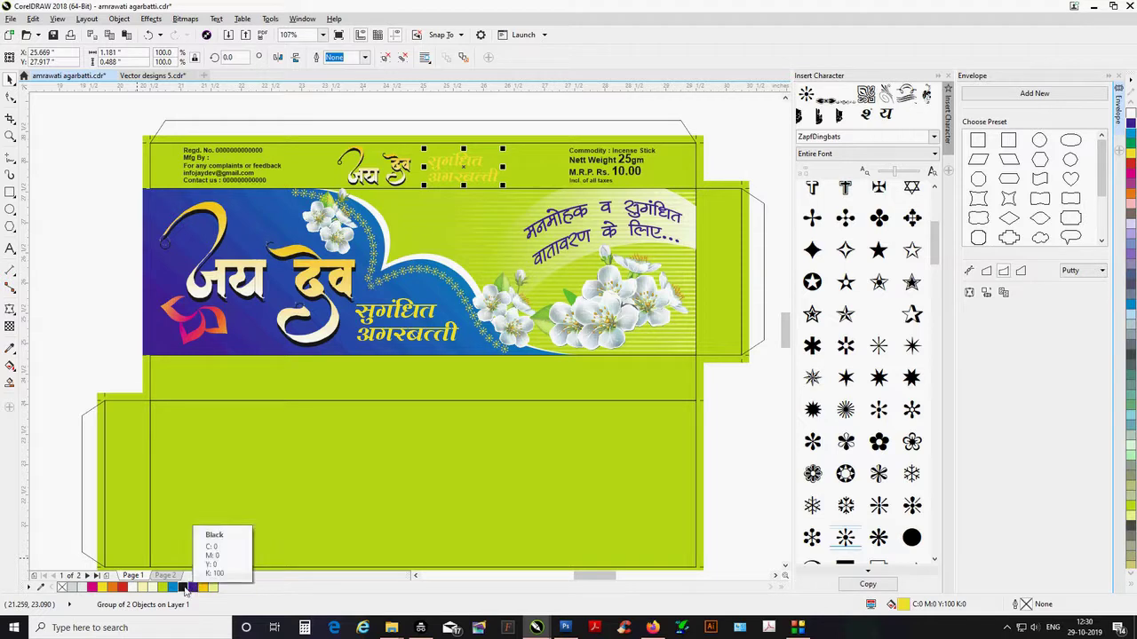
{"action": "left_click", "coordinate": [182, 587]}
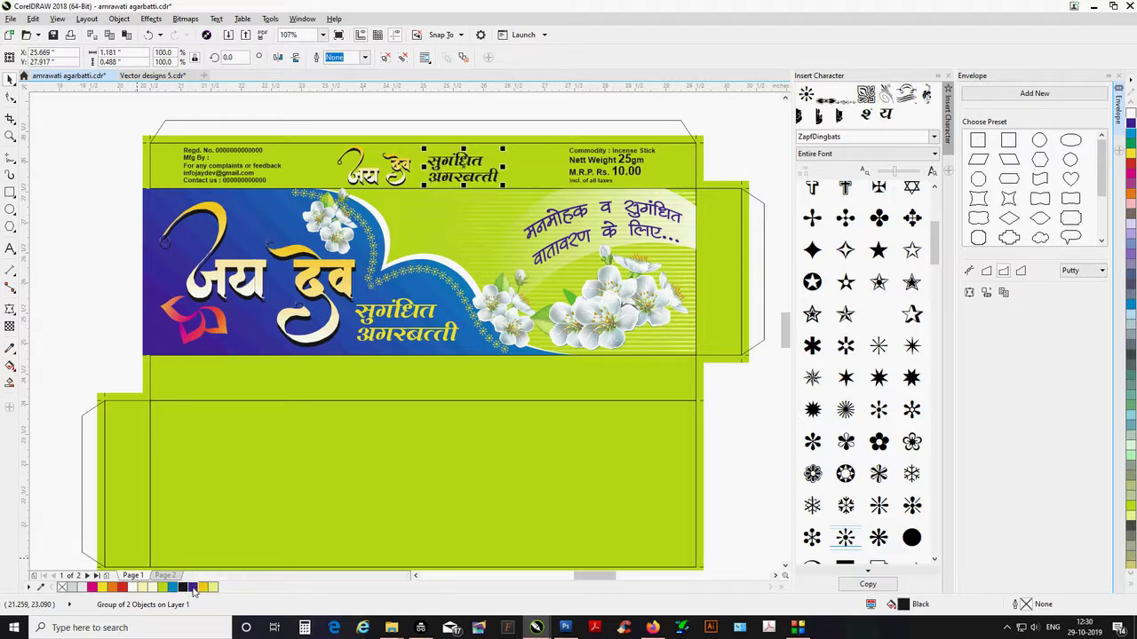
{"action": "left_click", "coordinate": [193, 587]}
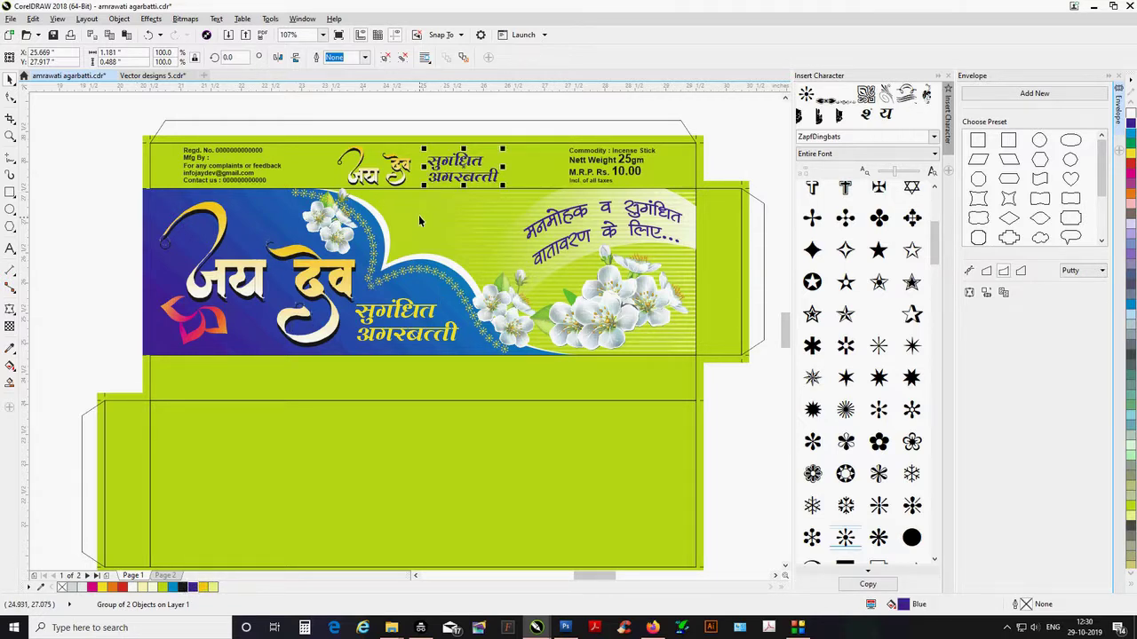
Delete the gradient-filled front layers from the small "देव" and "जय" words on the upper details panel.
{"action": "left_click", "coordinate": [404, 180], "text": "ctrl"}
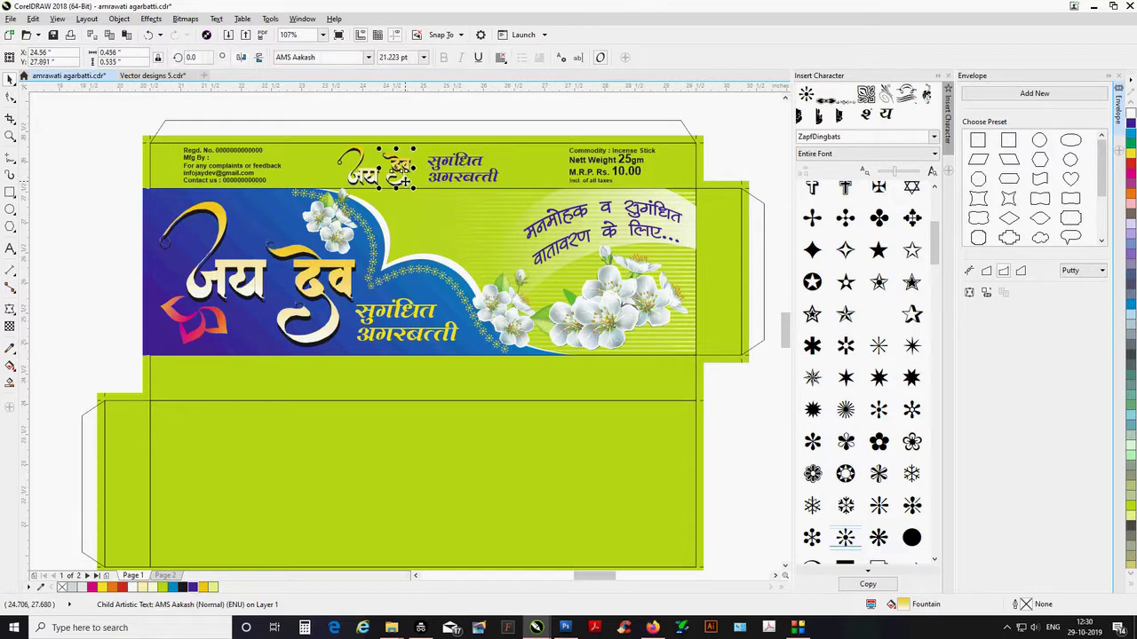
{"action": "key", "text": "Delete"}
{"action": "left_click", "coordinate": [371, 176]}
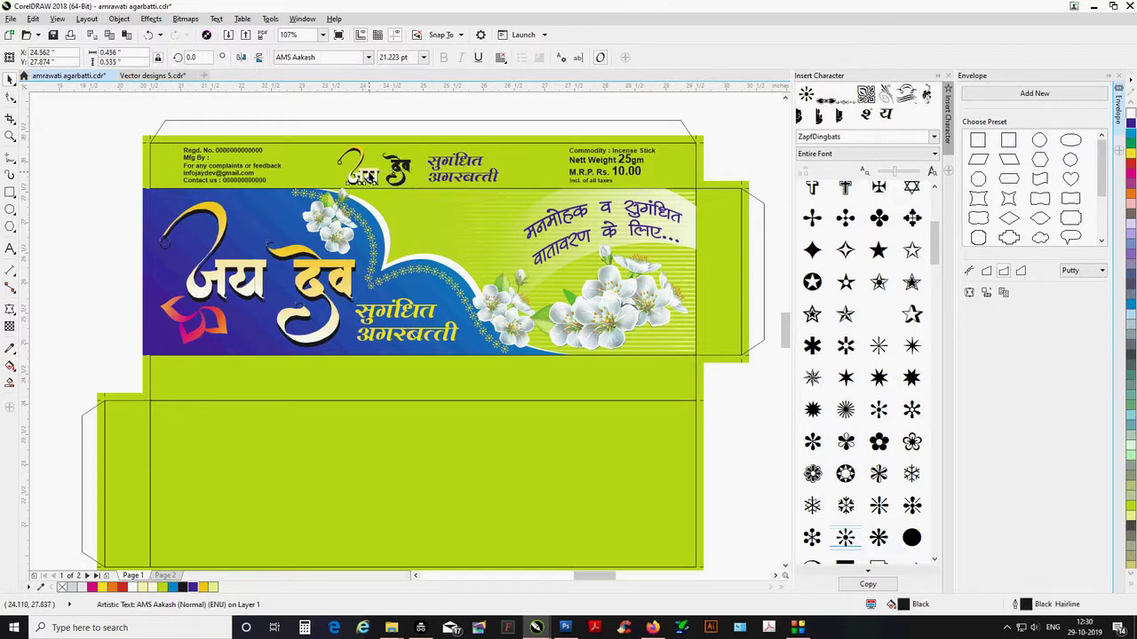
{"action": "key", "text": "Delete"}
Fill the remaining black "जय" and "देव" words of the small title with blue and remove their outlines.
{"action": "left_click", "coordinate": [394, 165]}
{"action": "left_click", "coordinate": [383, 175]}
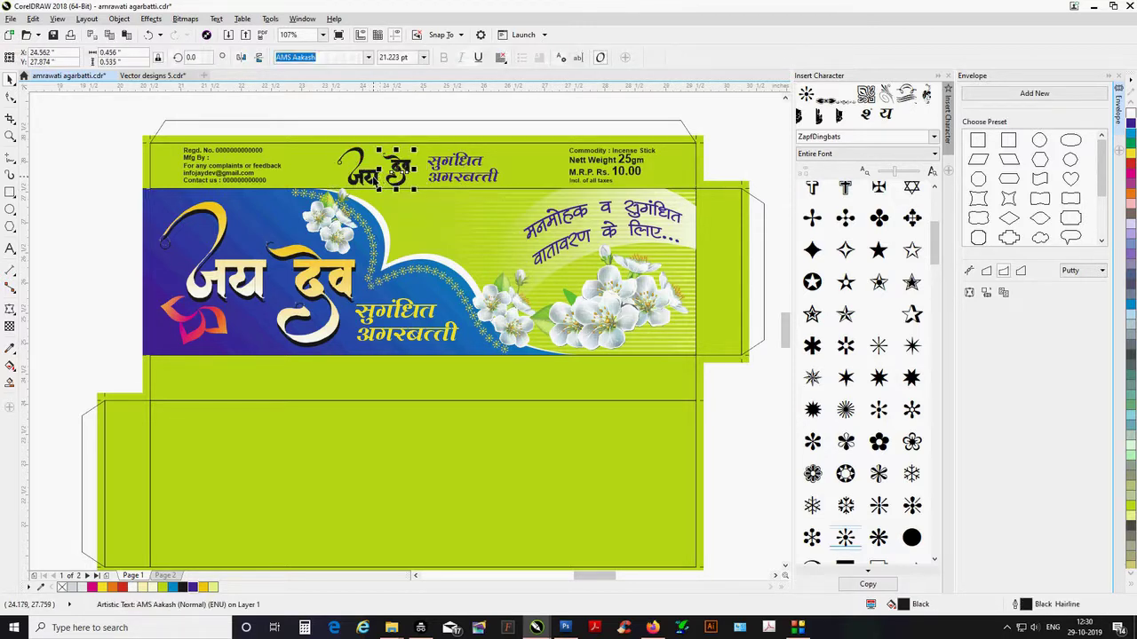
{"action": "key", "text": "ctrl+g"}
{"action": "left_click", "coordinate": [355, 167], "text": "shift"}
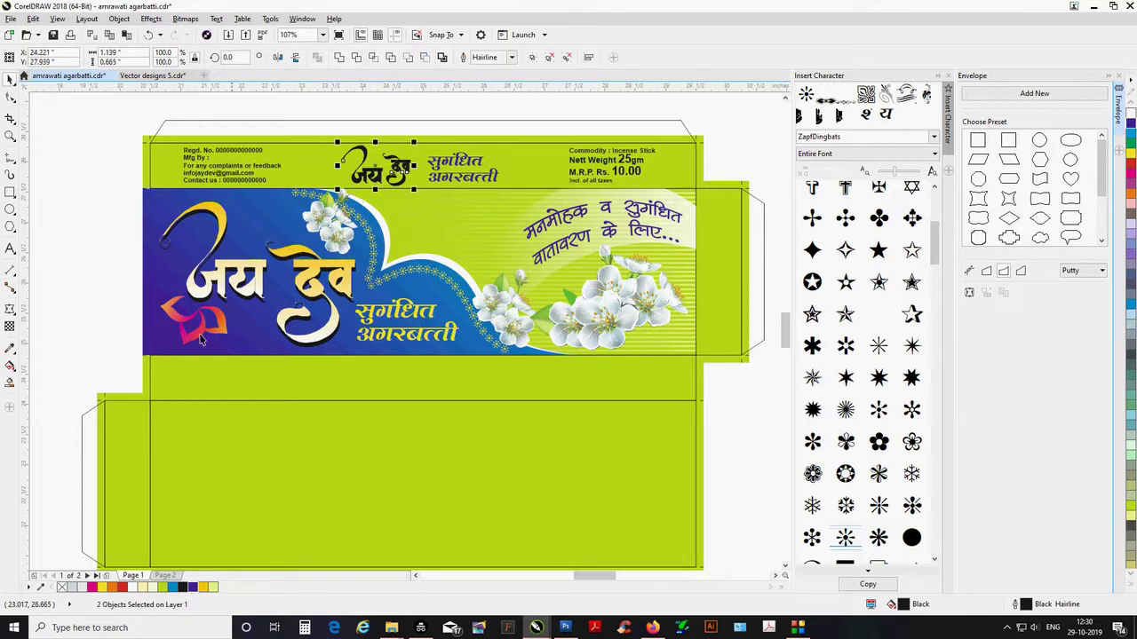
{"action": "left_click", "coordinate": [193, 587]}
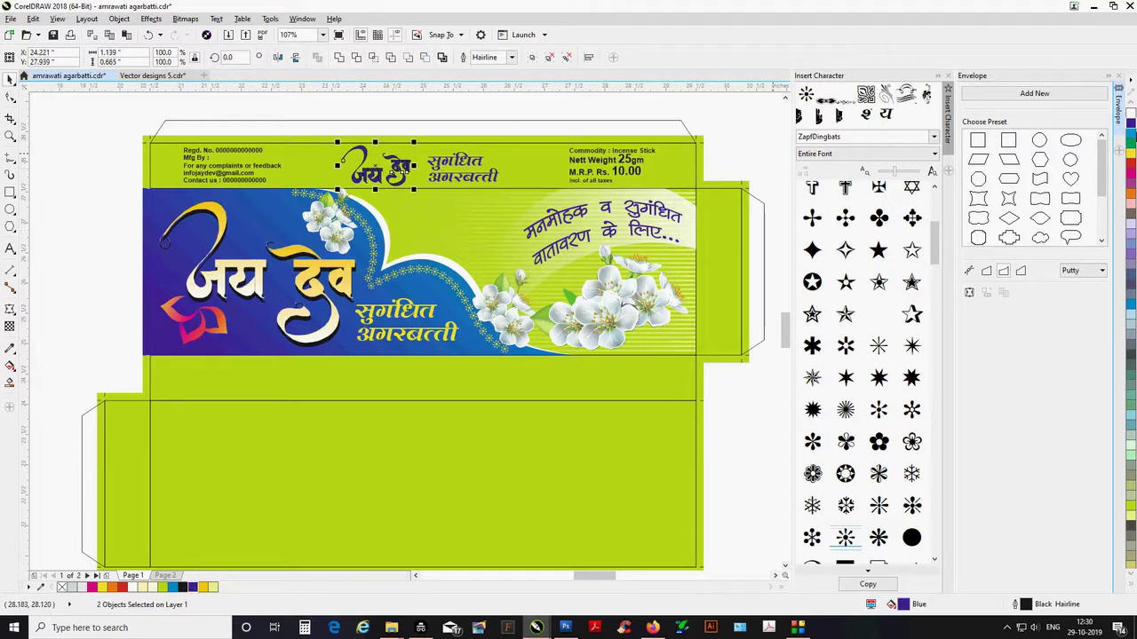
{"action": "right_click", "coordinate": [62, 587]}
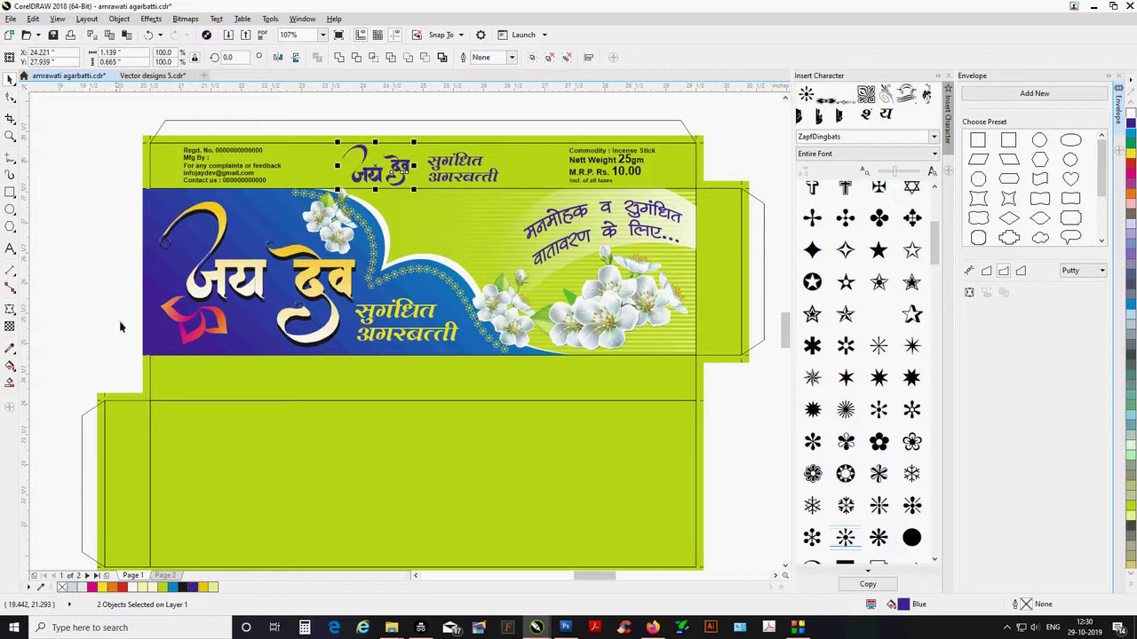
{"action": "left_click", "coordinate": [89, 175]}
Move the small "सुगंधित अगरबत्ती" text slightly closer to the small title on the upper details panel.
{"action": "left_click", "coordinate": [446, 180]}
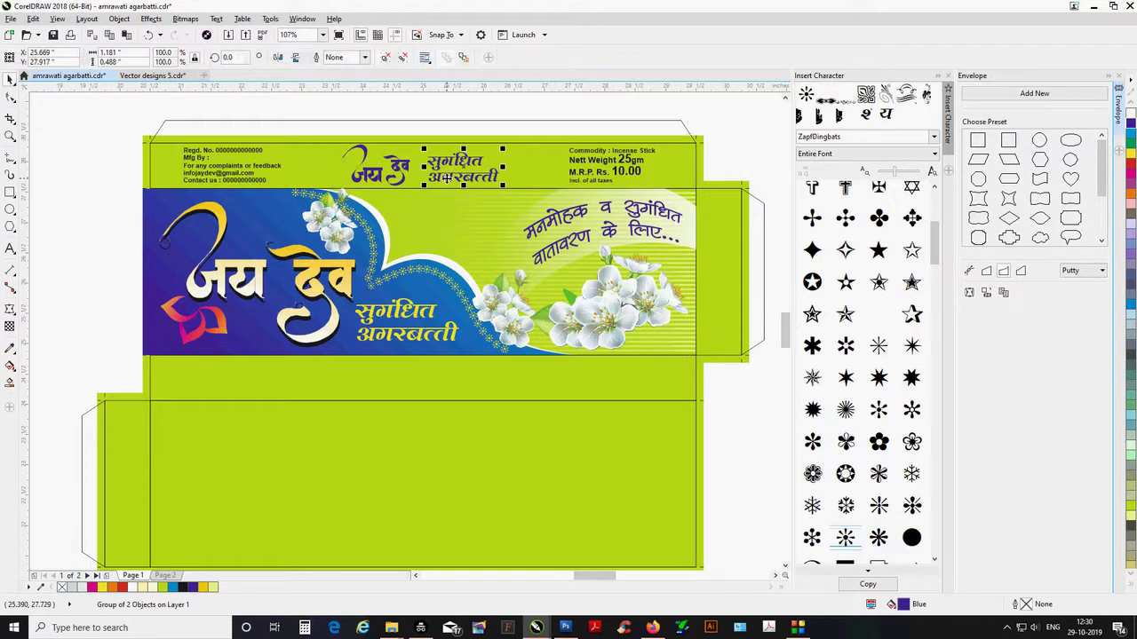
{"action": "left_click_drag", "start_coordinate": [446, 178], "coordinate": [441, 178]}
{"action": "left_click", "coordinate": [95, 213]}
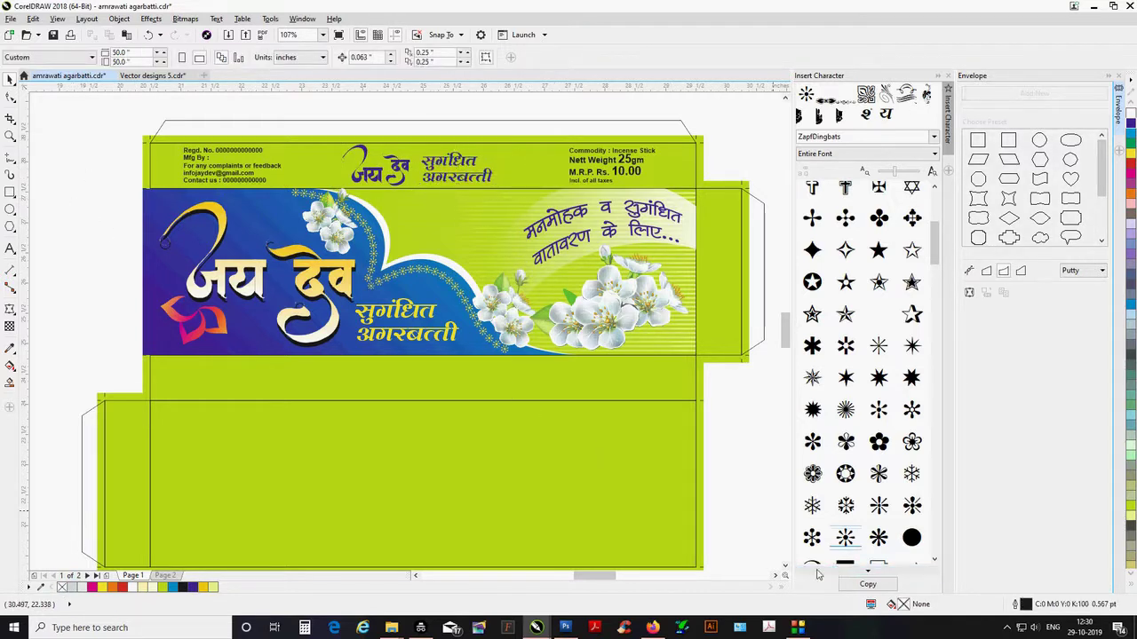
Copy the blue wave artwork with its title, slogan and flowers from the upper main panel onto the lower main panel.
{"action": "left_click", "coordinate": [785, 568]}
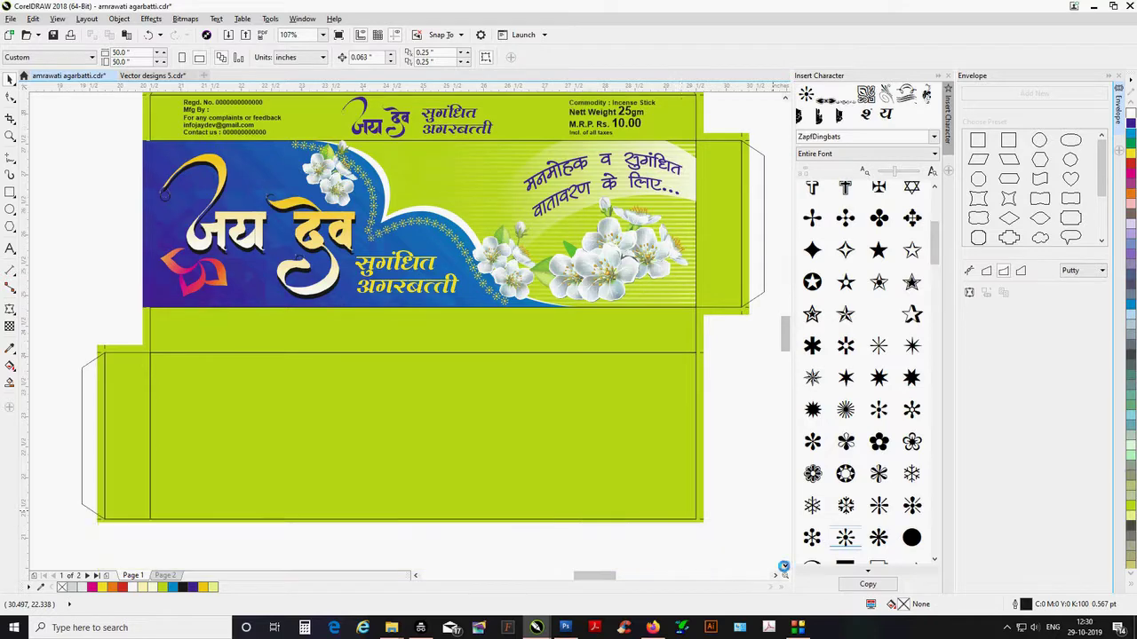
{"action": "left_click", "coordinate": [433, 213]}
{"action": "left_click", "coordinate": [428, 218], "text": "shift"}
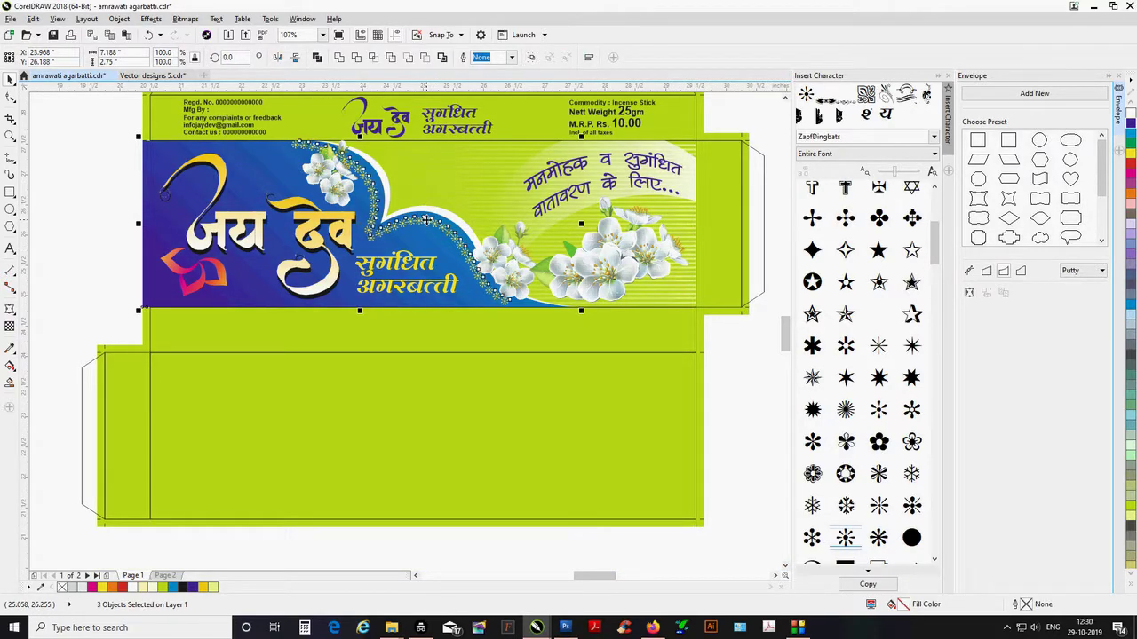
{"action": "left_click_drag", "start_coordinate": [427, 219], "coordinate": [427, 432]}
Copy the stripe pattern group onto the lower main panel, aligned with that panel and behind its artwork.
{"action": "left_click", "coordinate": [708, 199]}
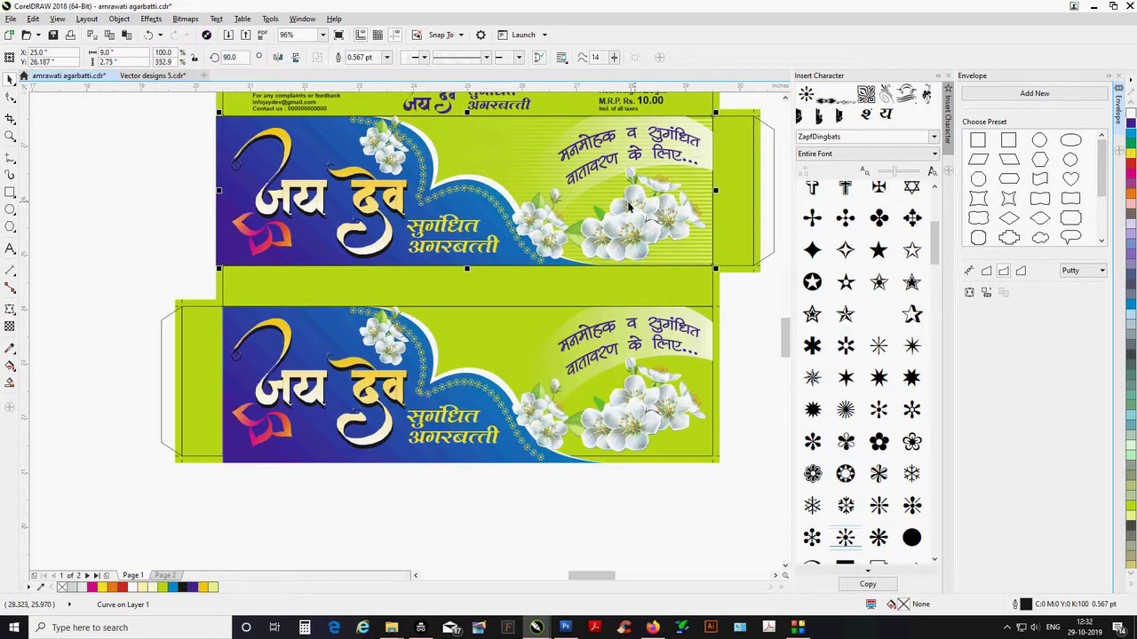
{"action": "left_click", "coordinate": [517, 137]}
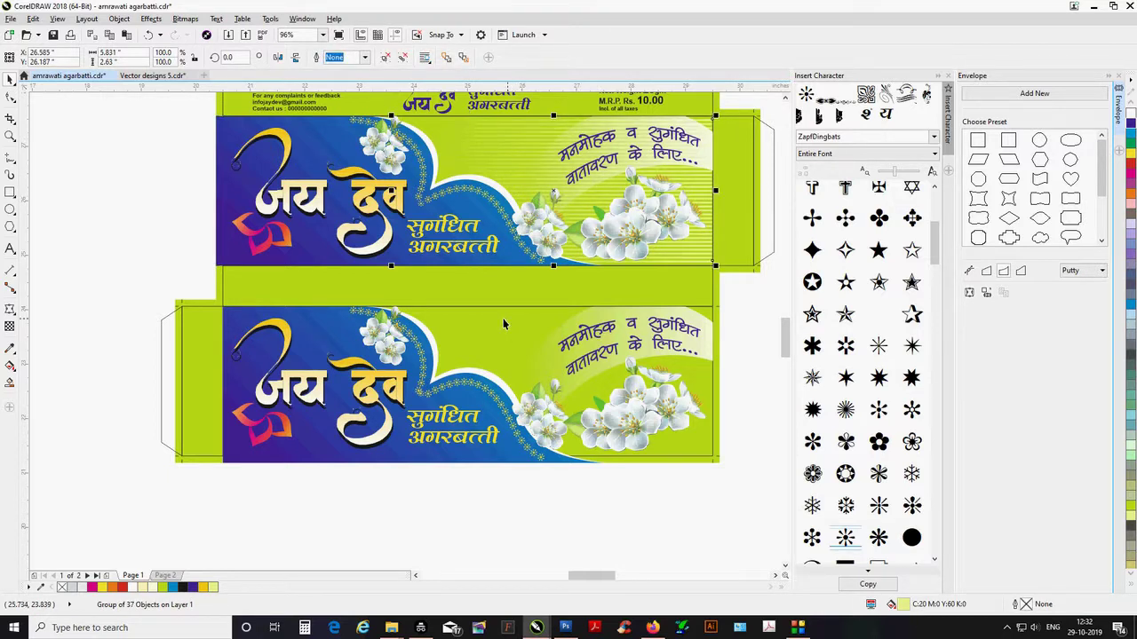
{"action": "left_click", "coordinate": [473, 318], "text": "shift"}
{"action": "left_click", "coordinate": [473, 321]}
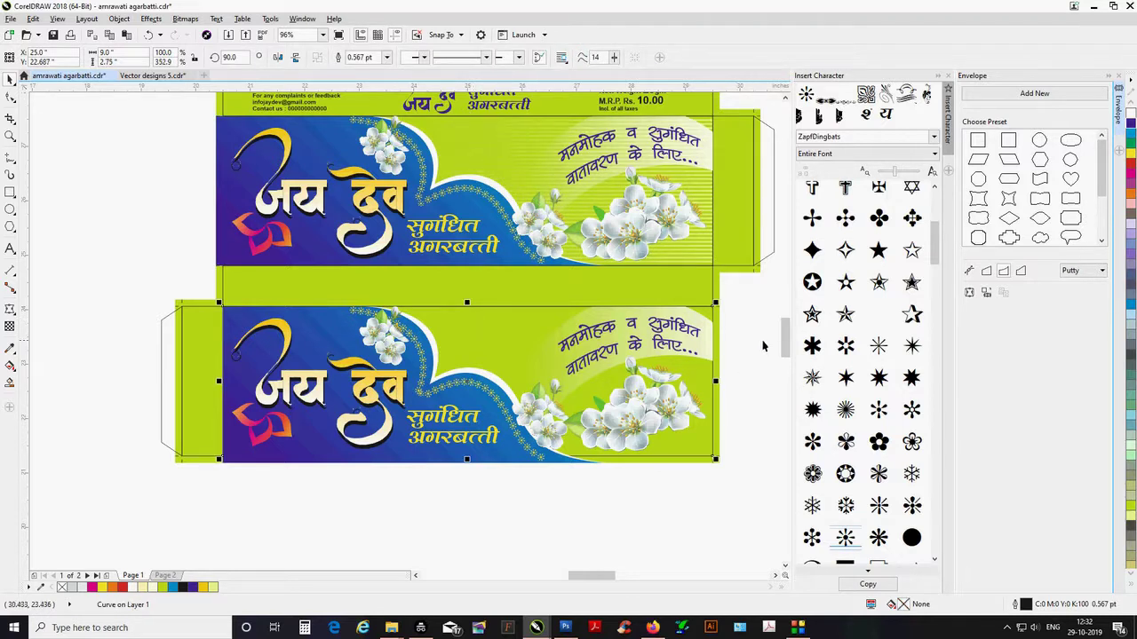
{"action": "key", "text": "ctrl+z"}
{"action": "key", "text": "e"}
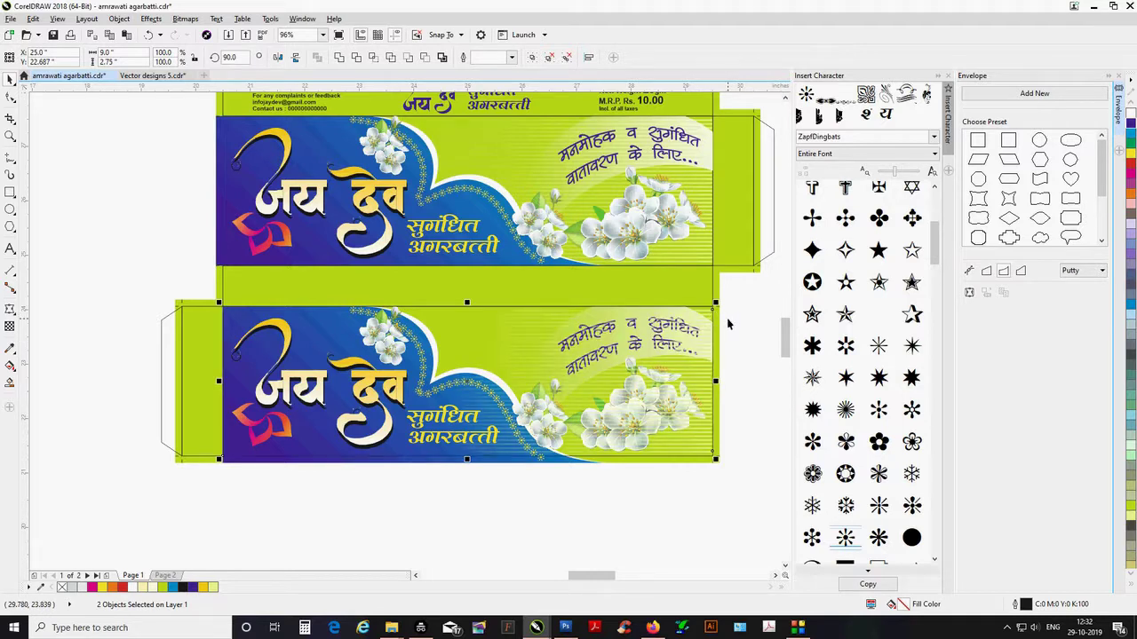
{"action": "left_click", "coordinate": [720, 327], "text": "shift"}
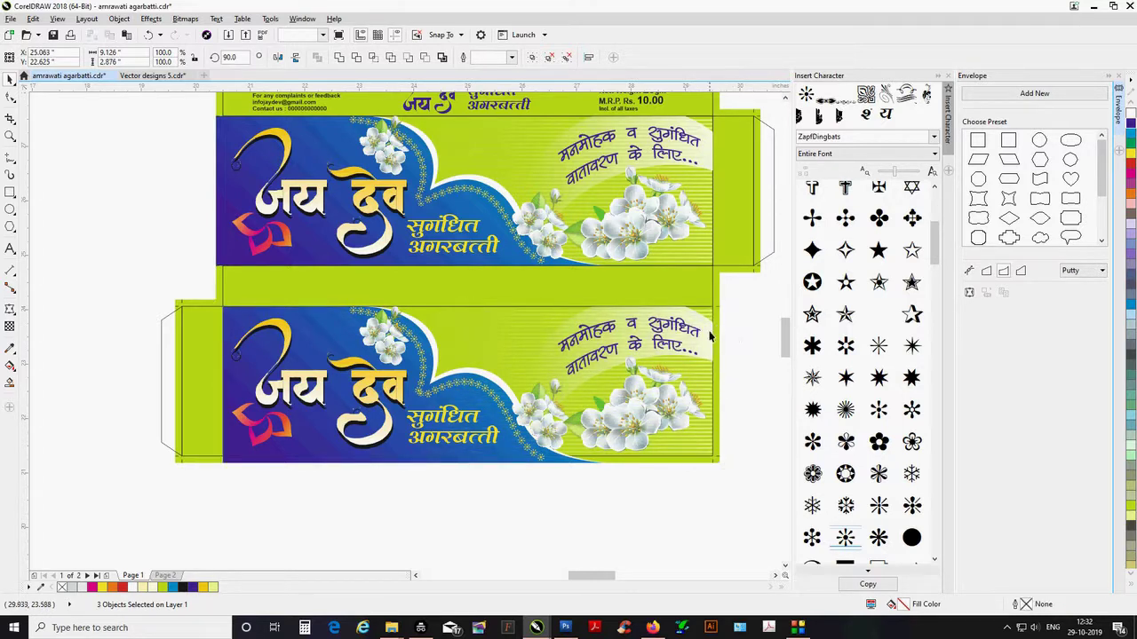
Stretch the faded white crescent on the lower main panel out to the panel's bleed edge.
{"action": "left_click", "coordinate": [708, 336]}
{"action": "left_click_drag", "start_coordinate": [716, 381], "coordinate": [724, 382]}
{"action": "left_click", "coordinate": [739, 385]}
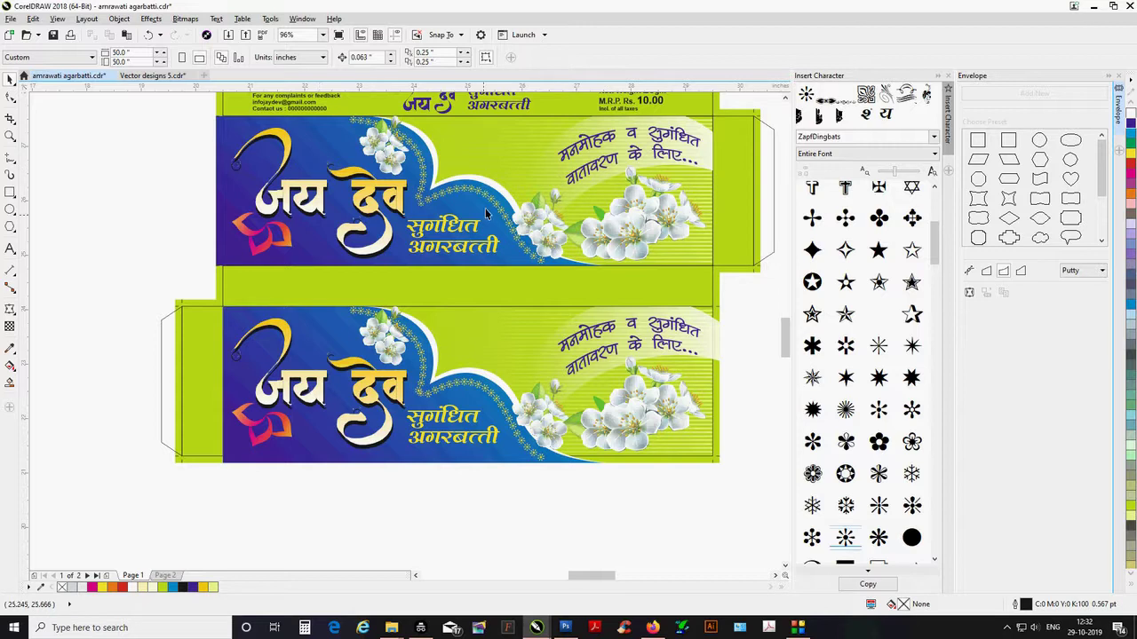
Place a copy of the small blue "जय देव" title on the lower side flap, rotated 270 degrees to run along it.
{"action": "left_click", "coordinate": [449, 106]}
{"action": "left_click", "coordinate": [426, 108], "text": "shift"}
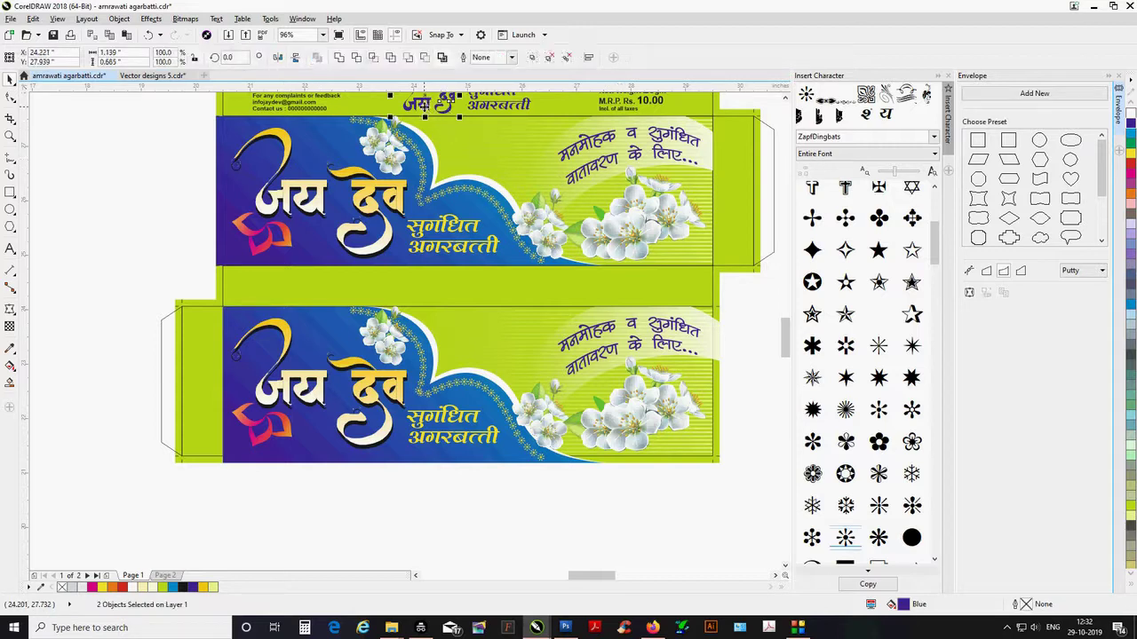
{"action": "left_click_drag", "start_coordinate": [427, 107], "coordinate": [112, 430]}
{"action": "left_click", "coordinate": [112, 430]}
{"action": "left_click_drag", "start_coordinate": [152, 398], "coordinate": [223, 377]}
{"action": "key", "text": "ctrl+g"}
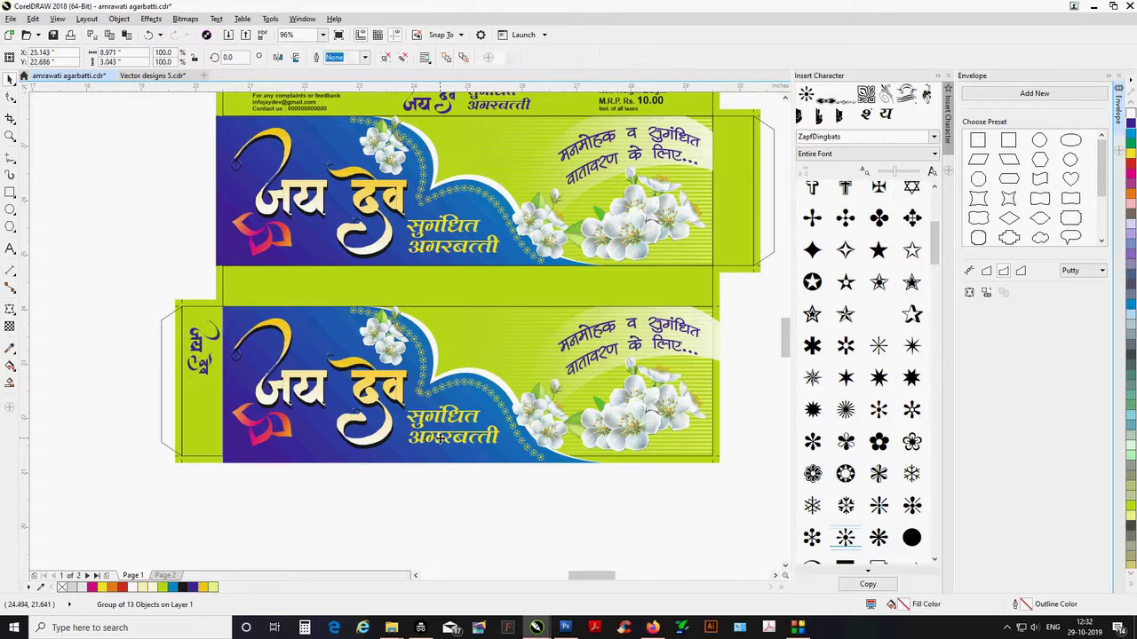
Place a copy of "सुगंधित अगरबत्ती" below the title on the lower side flap, rotated along it and about 0.45 by 1.08 inches.
{"action": "key", "text": "Escape"}
{"action": "left_click", "coordinate": [439, 417]}
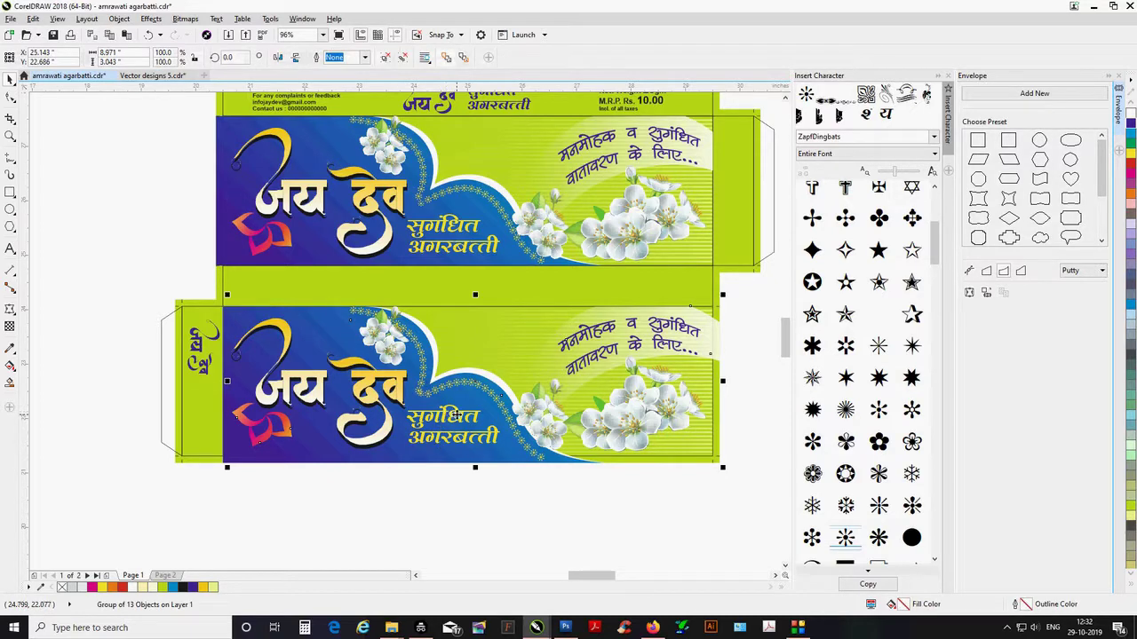
{"action": "left_click", "coordinate": [456, 416]}
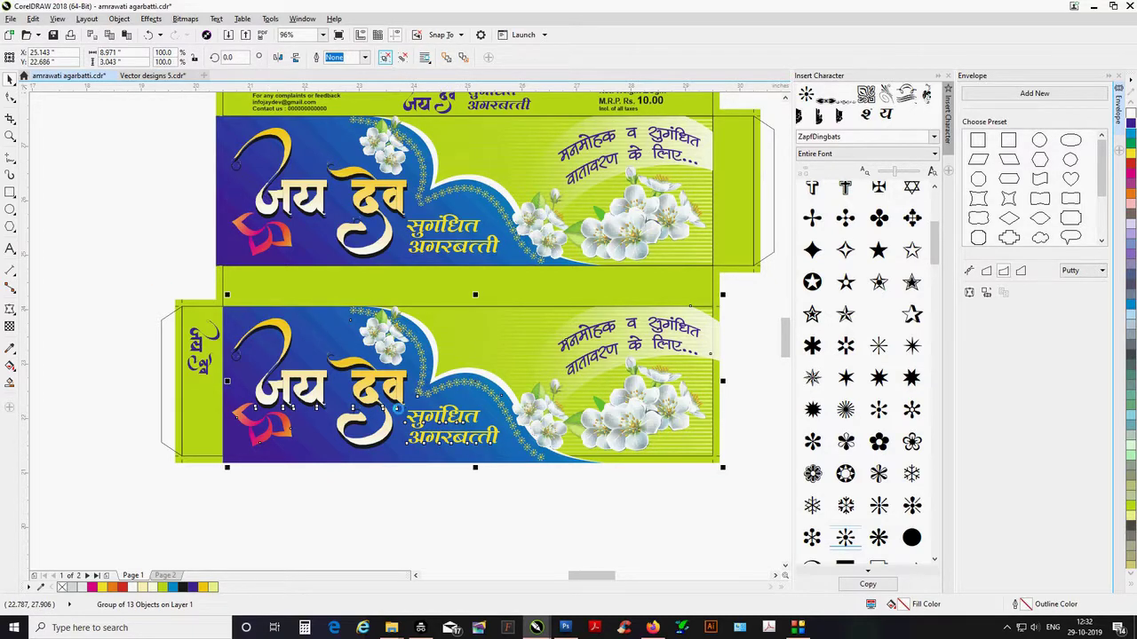
{"action": "left_click", "coordinate": [462, 437], "text": "ctrl"}
{"action": "left_click", "coordinate": [462, 439], "text": "ctrl+shift"}
{"action": "left_click_drag", "start_coordinate": [459, 437], "coordinate": [191, 452]}
{"action": "right_click", "coordinate": [268, 446]}
{"action": "left_click", "coordinate": [281, 442]}
Group the two rotated words of "सुगंधित अगरबत्ती" on the side flap and fill them with blue.
{"action": "key", "text": "ctrl+g"}
{"action": "left_click", "coordinate": [184, 587]}
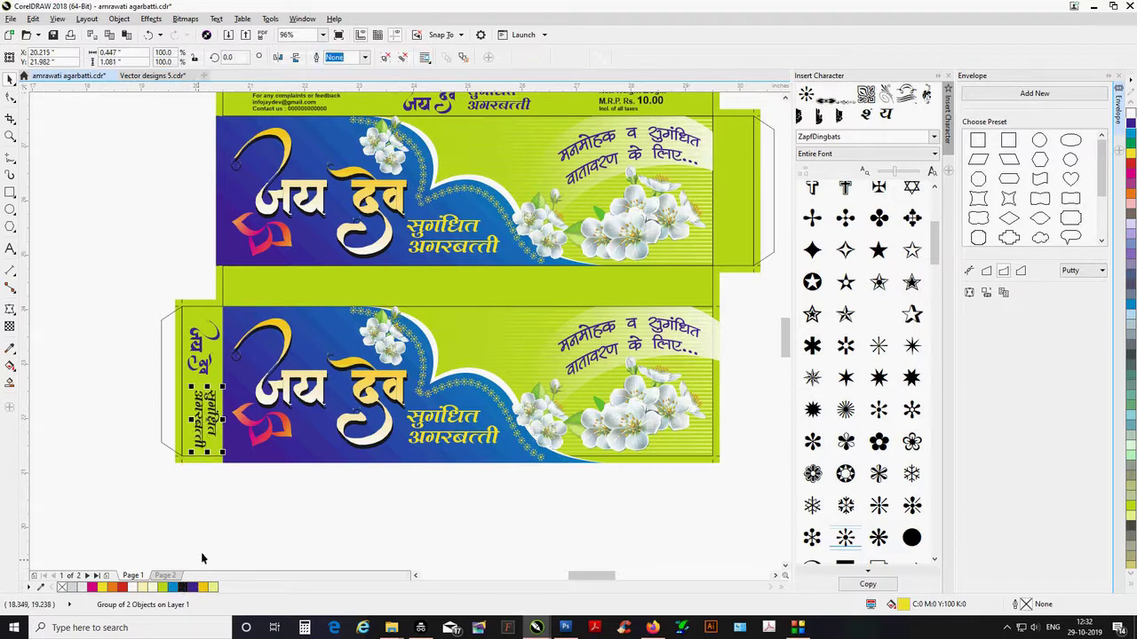
{"action": "left_click", "coordinate": [193, 587]}
Move the rotated "सुगंधित अगरबत्ती" closer to the flap's title, then group both texts and centre them on the lower side flap.
{"action": "left_click", "coordinate": [215, 448], "text": "shift"}
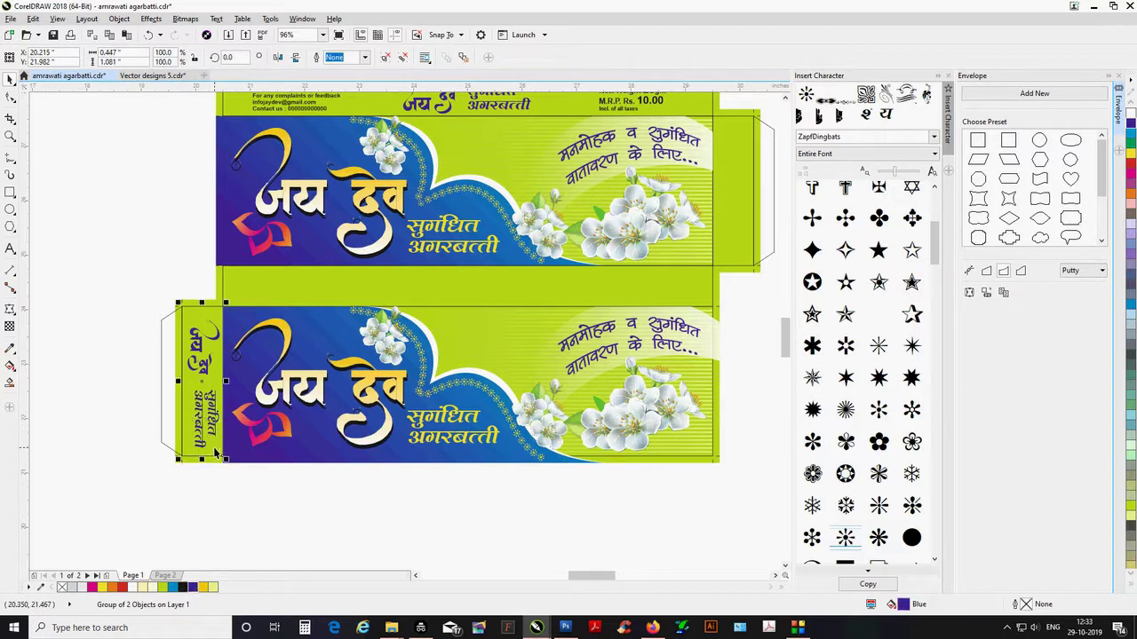
{"action": "key", "text": "c"}
{"action": "left_click", "coordinate": [215, 448], "text": "shift"}
{"action": "left_click_drag", "start_coordinate": [207, 423], "coordinate": [208, 417]}
{"action": "left_click", "coordinate": [207, 368], "text": "shift"}
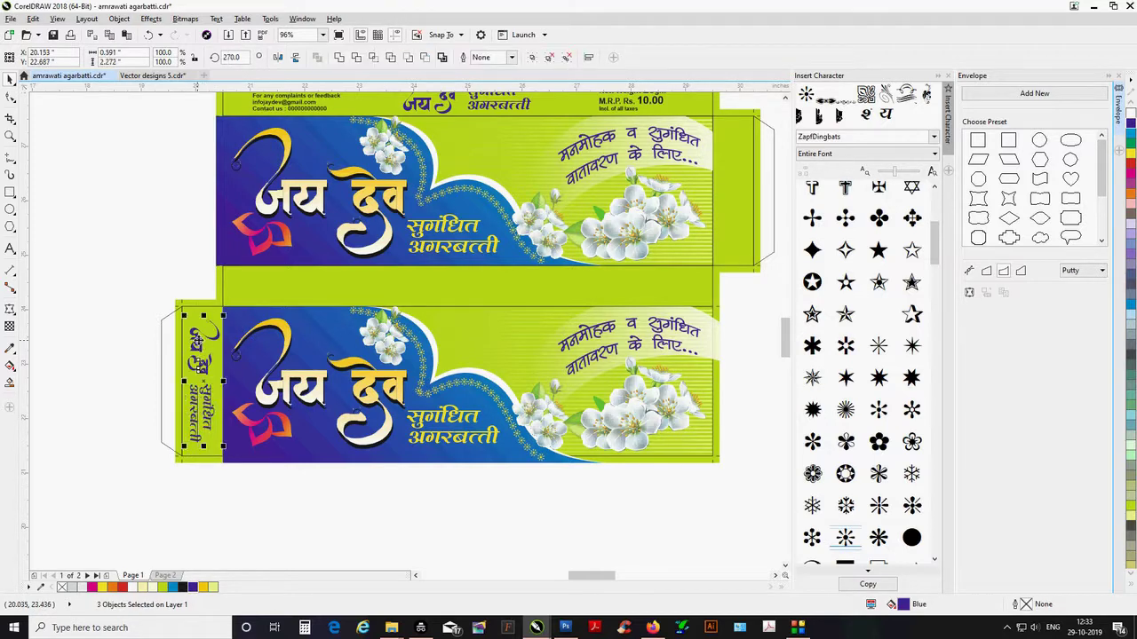
{"action": "key", "text": "ctrl+g"}
{"action": "key", "text": "ctrl+z"}
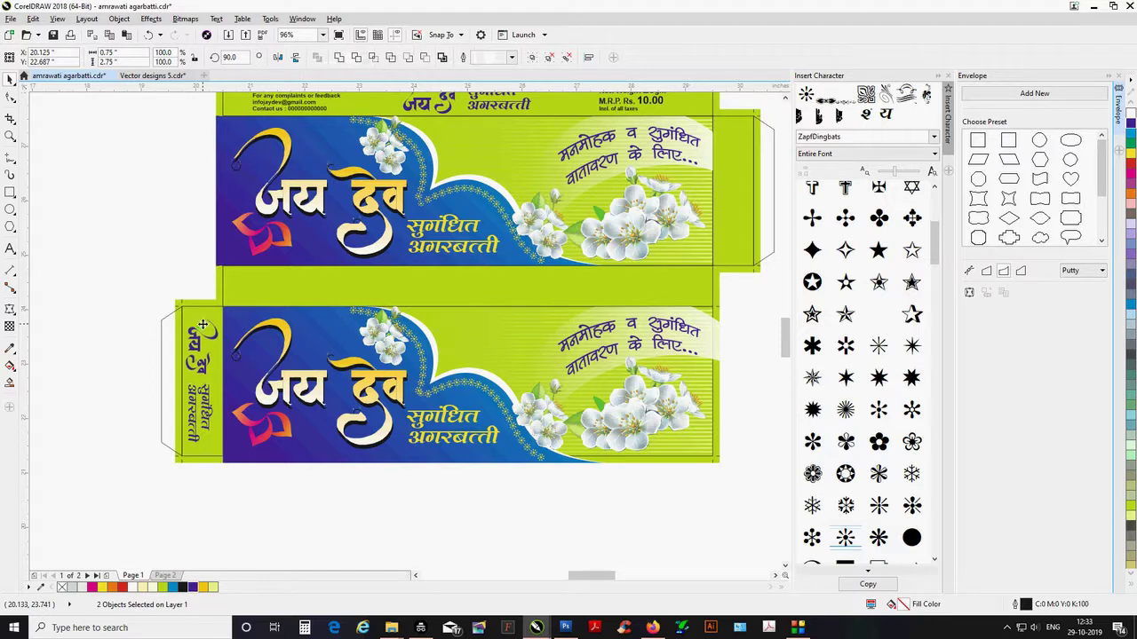
{"action": "key", "text": "ctrl+g"}
Copy the side flap's text group, mirror it horizontally and vertically, and centre it on the upper main panel's side flap.
{"action": "left_click_drag", "start_coordinate": [203, 371], "coordinate": [113, 372]}
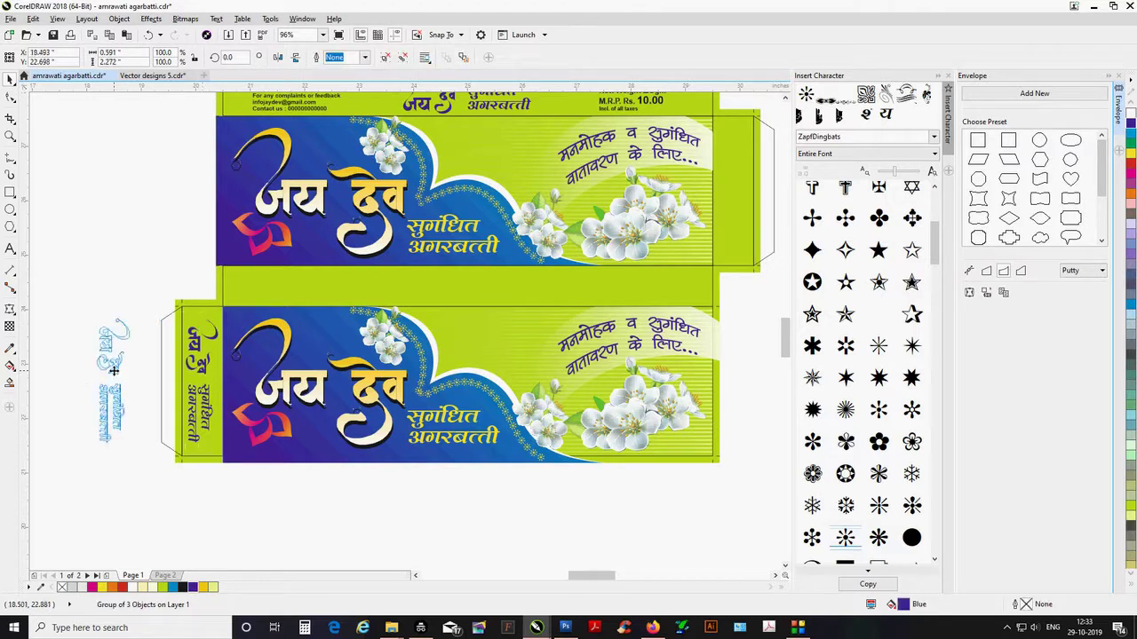
{"action": "left_click", "coordinate": [296, 59]}
{"action": "left_click", "coordinate": [280, 58]}
{"action": "left_click", "coordinate": [737, 235], "text": "shift"}
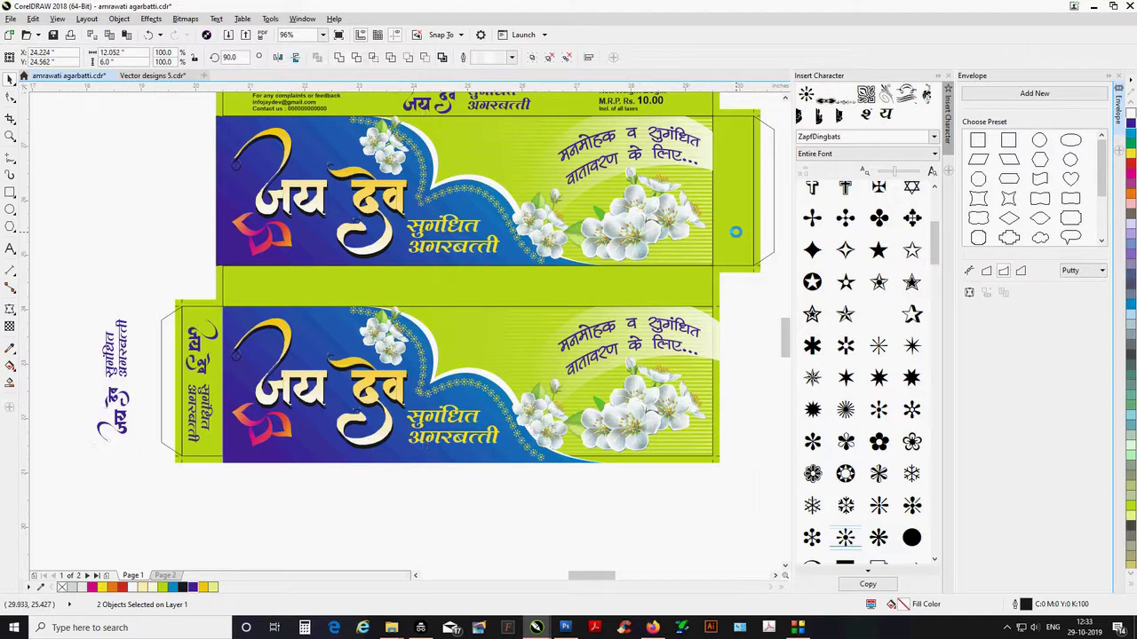
{"action": "key", "text": "c"}
{"action": "key", "text": "e"}
{"action": "key", "text": "Escape"}
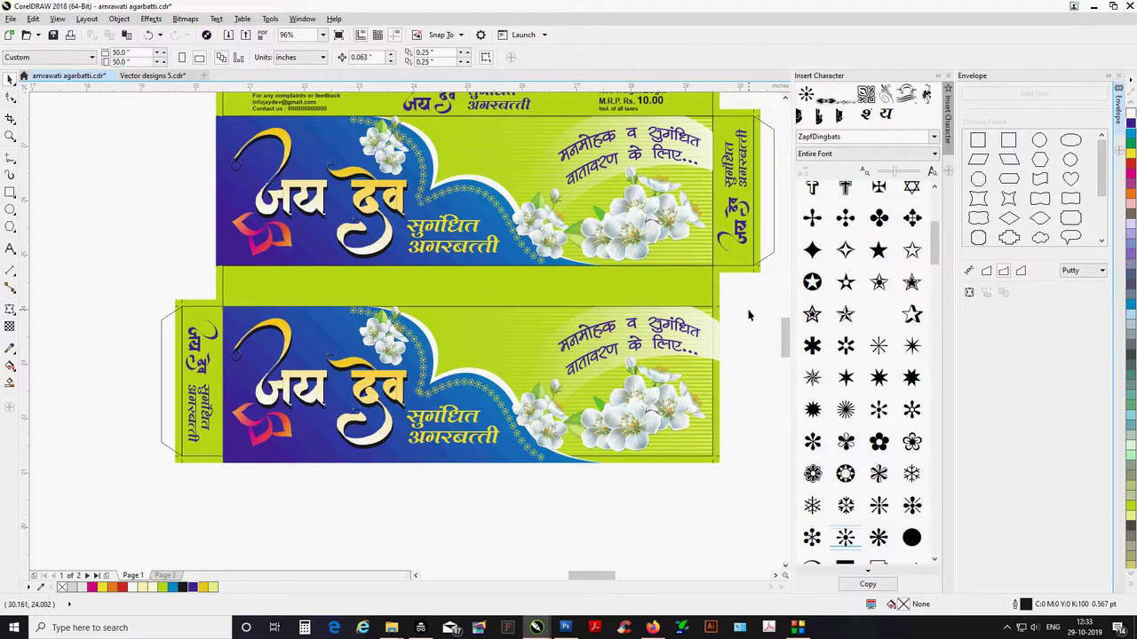
Copy the blue "जय देव" title and "सुगंधित अगरबत्ती" from the top strip to the strip between the main panels, grouped and centred.
{"action": "scroll", "coordinate": [749, 302], "scroll_direction": "down", "scroll_amount": 2}
{"action": "left_click_drag", "start_coordinate": [756, 223], "coordinate": [414, 432]}
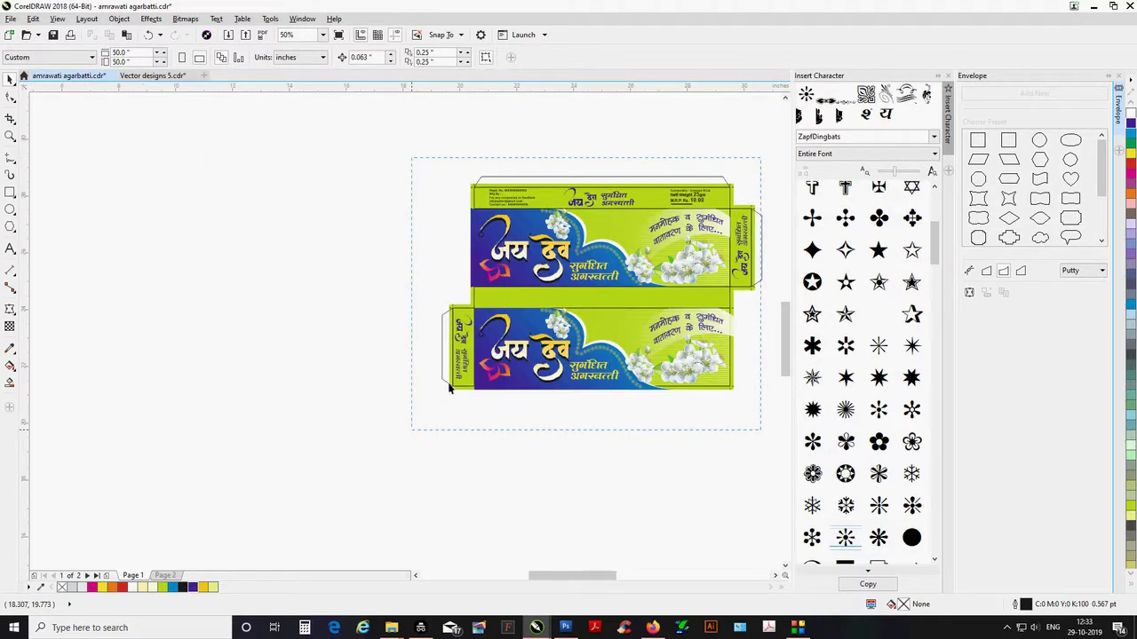
{"action": "scroll", "coordinate": [772, 240], "scroll_direction": "up", "scroll_amount": 2}
{"action": "left_click", "coordinate": [453, 160]}
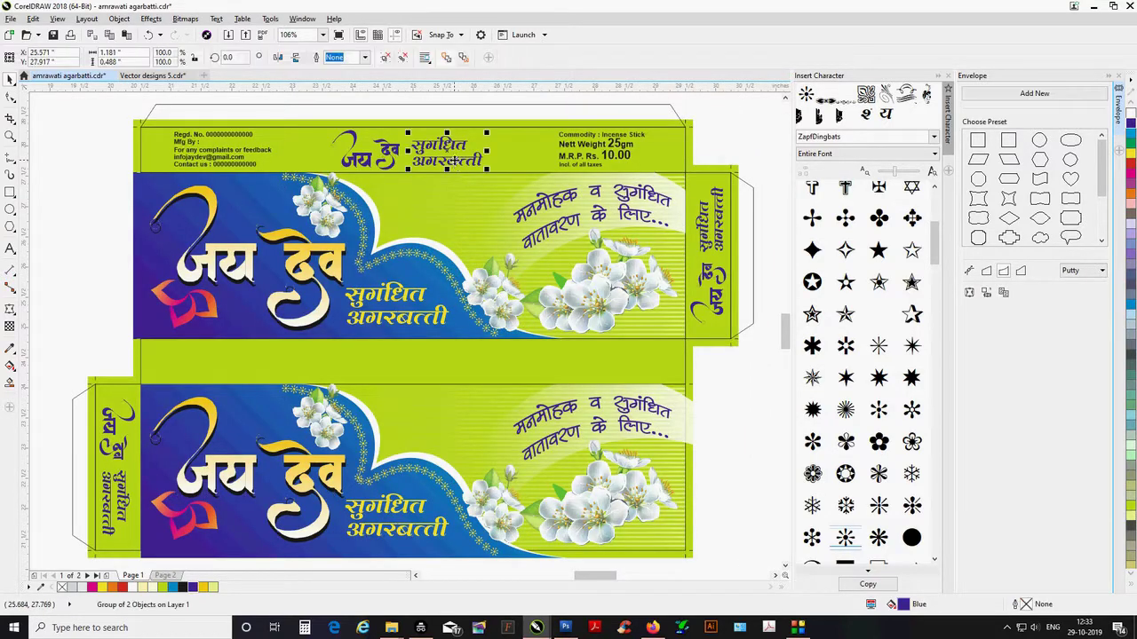
{"action": "left_click", "coordinate": [388, 160], "text": "shift"}
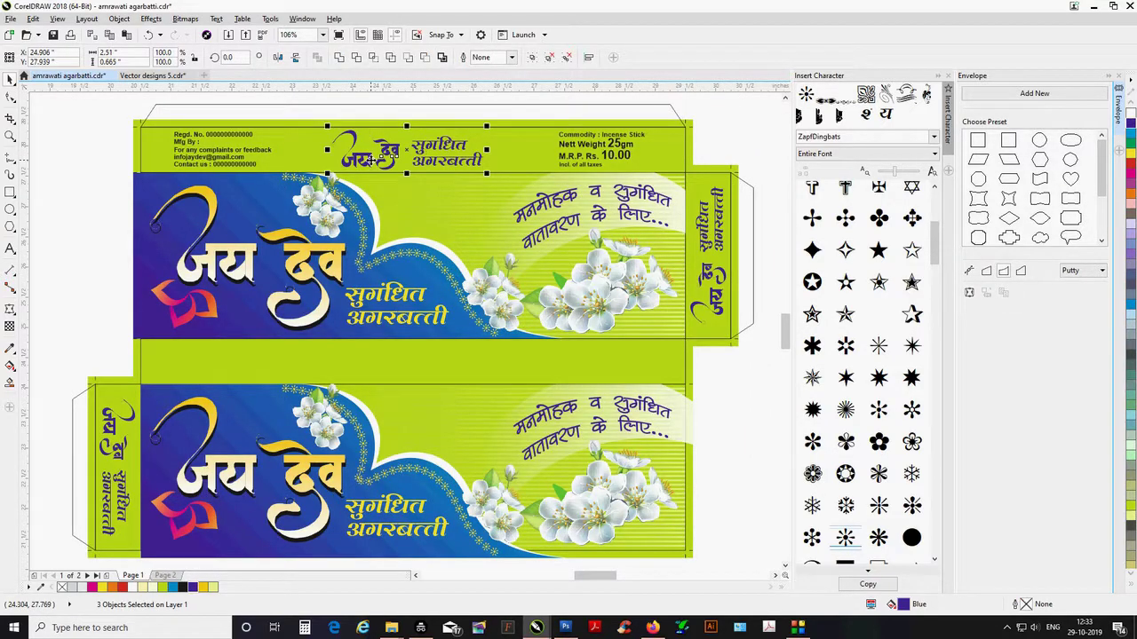
{"action": "left_click_drag", "start_coordinate": [373, 157], "coordinate": [398, 367]}
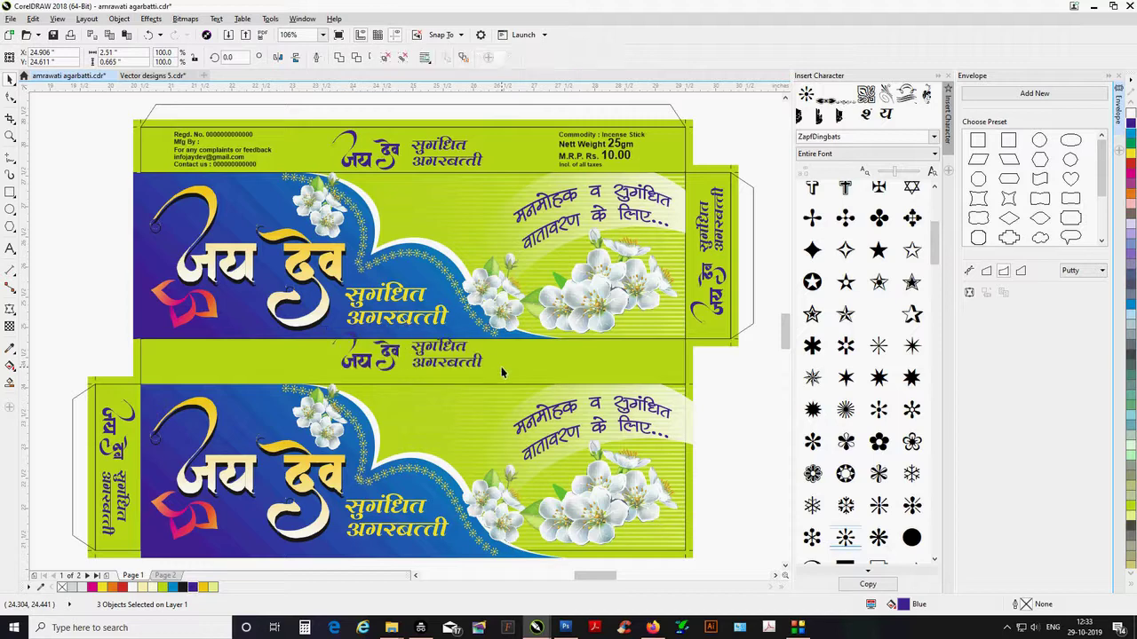
{"action": "key", "text": "ctrl+g"}
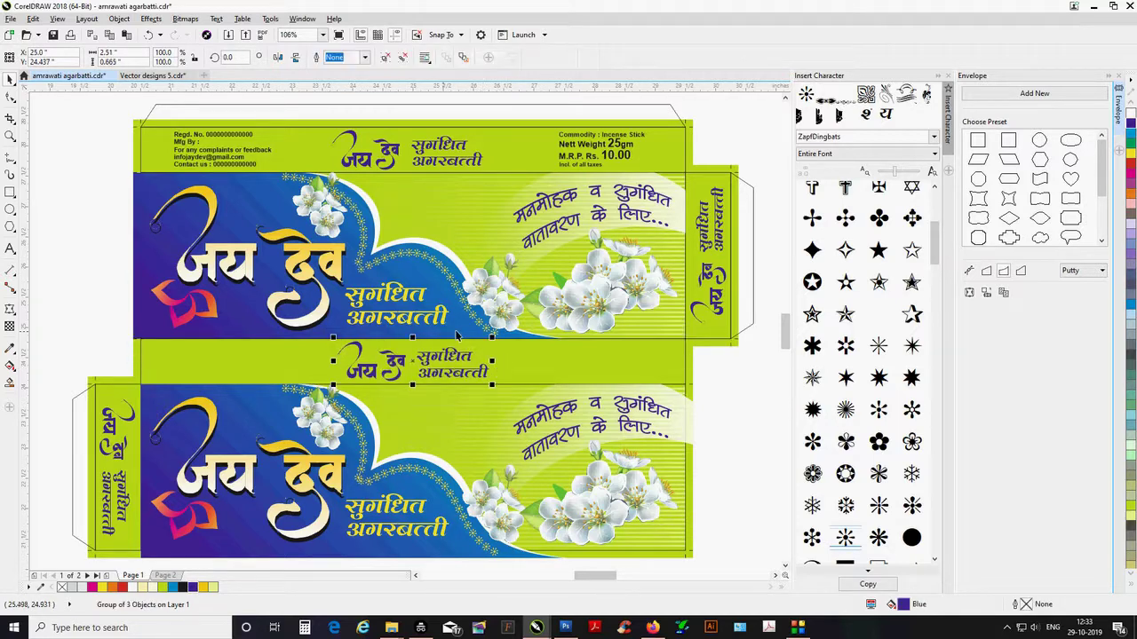
Ungroup the upper panel's artwork and place a copy of its smaller flower cluster, scaled to about 55%, on the strip between the panels.
{"action": "left_click", "coordinate": [488, 293]}
{"action": "left_click", "coordinate": [386, 58]}
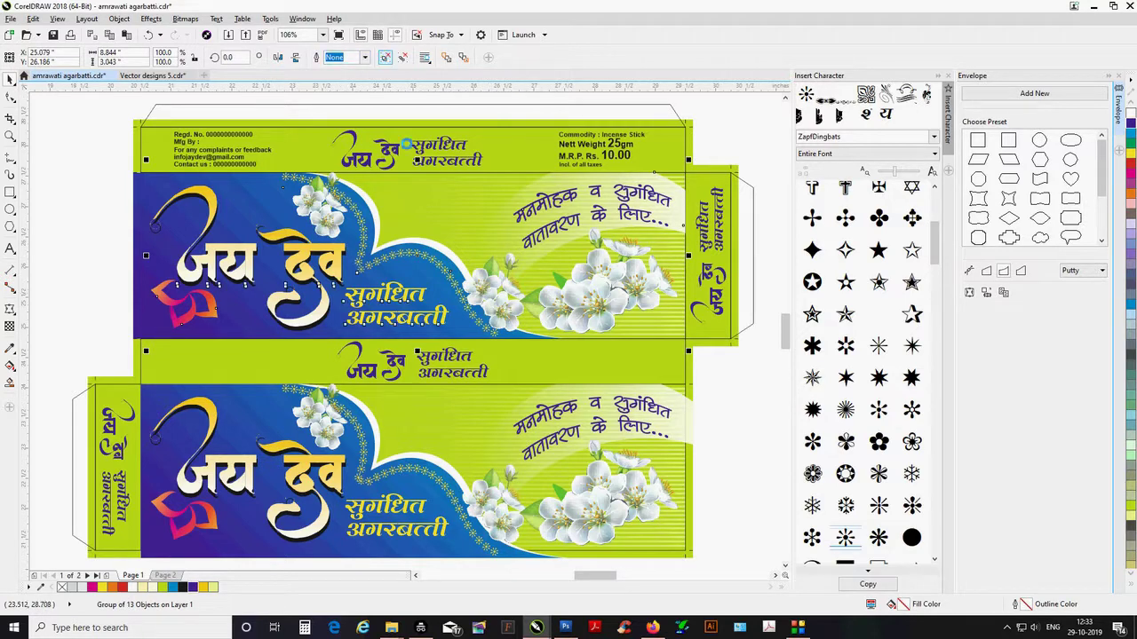
{"action": "left_click", "coordinate": [490, 286], "text": "ctrl"}
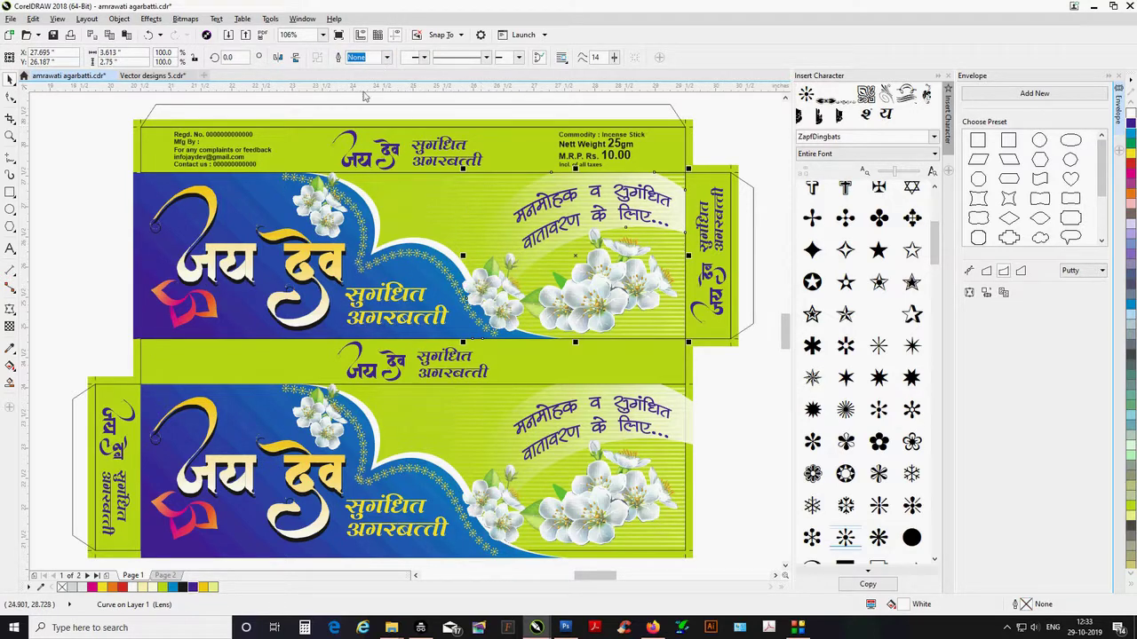
{"action": "key", "text": "ctrl+z"}
{"action": "left_click", "coordinate": [517, 325]}
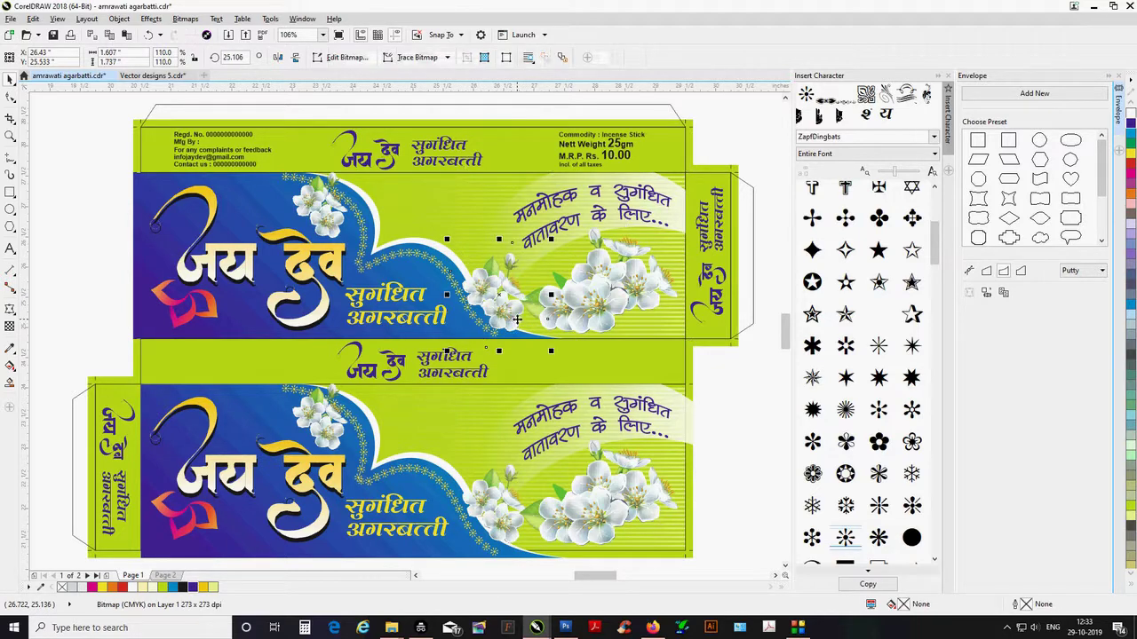
{"action": "left_click_drag", "start_coordinate": [517, 318], "coordinate": [600, 374]}
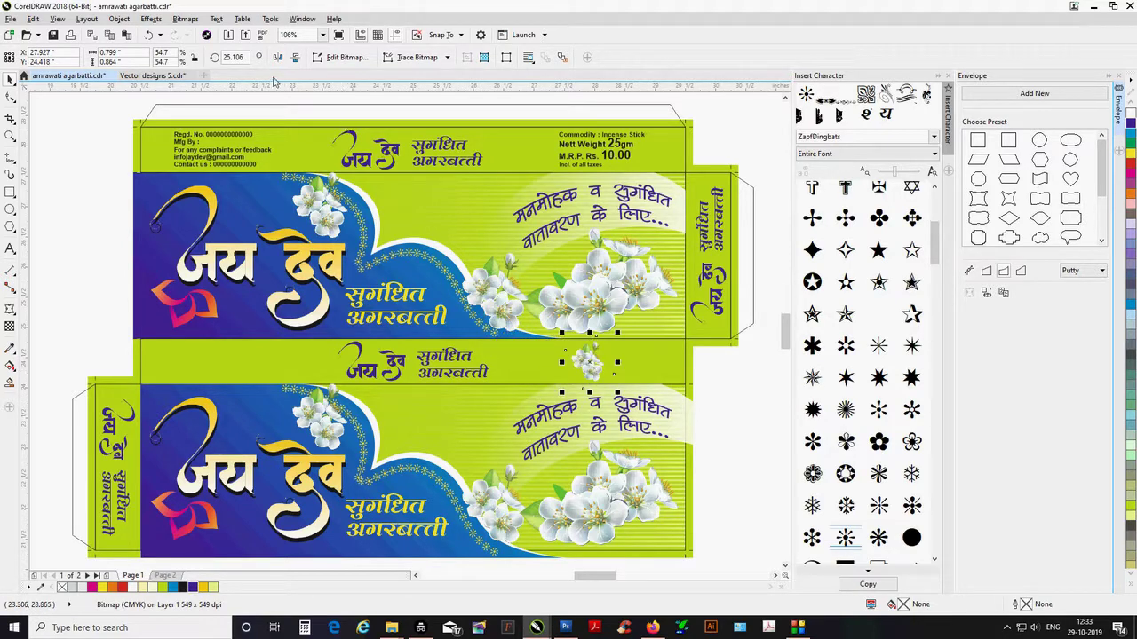
Rotate the flower copy to 90 degrees and place it beside the middle strip's title, enlarged to about 0.94 by 0.75 inches.
{"action": "left_click", "coordinate": [233, 57]}
{"action": "type", "text": "0"}
{"action": "key", "text": "Return"}
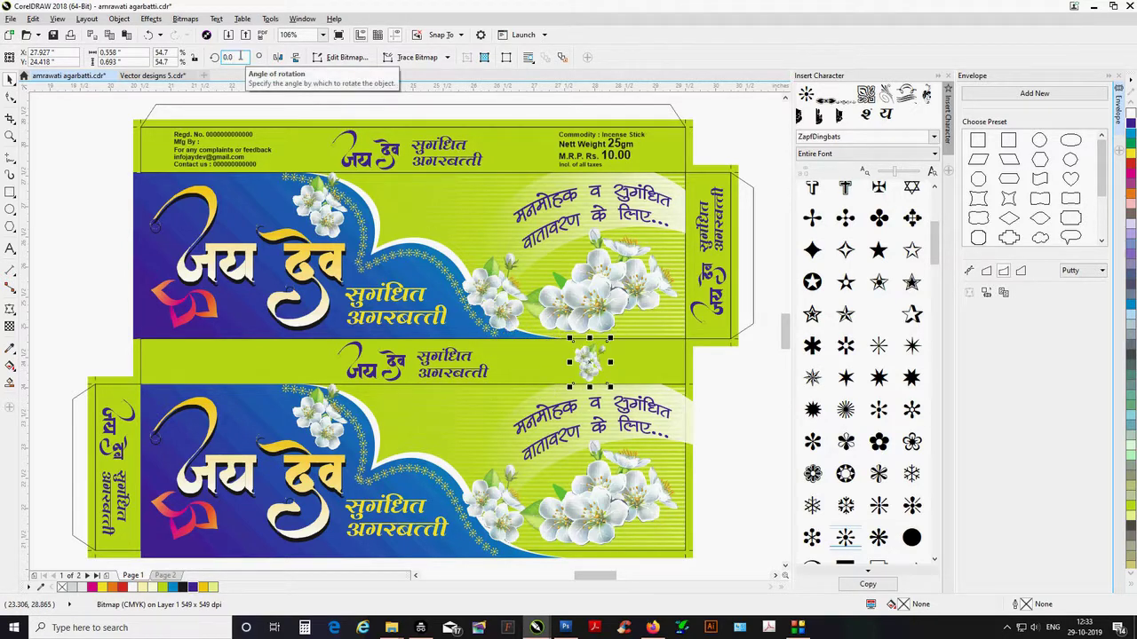
{"action": "left_click", "coordinate": [592, 374]}
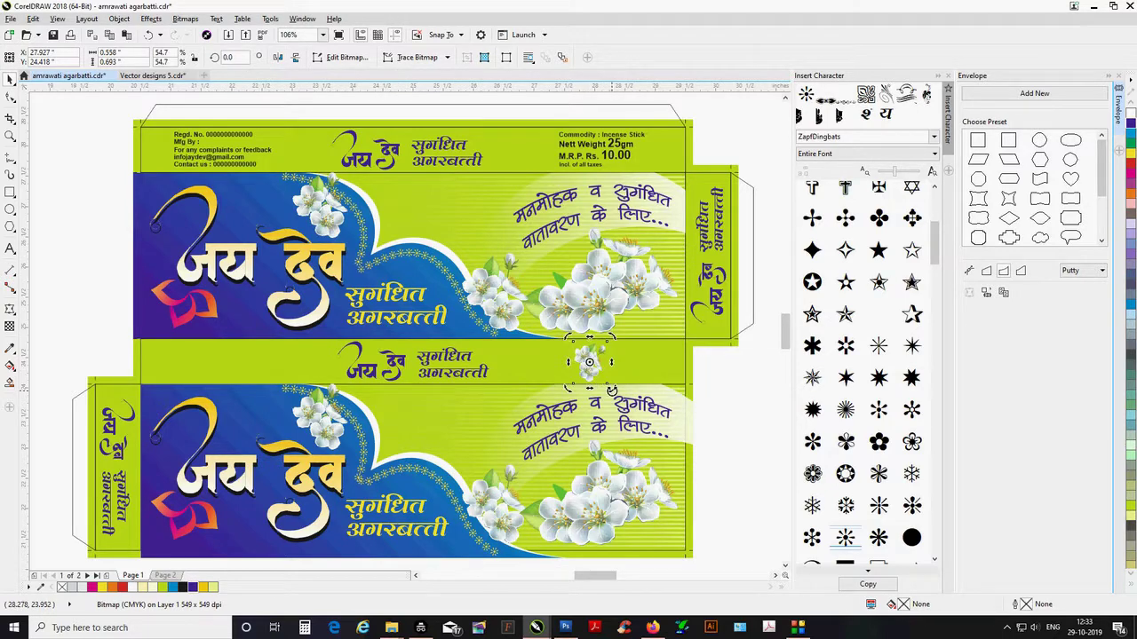
{"action": "left_click_drag", "start_coordinate": [611, 388], "coordinate": [613, 346]}
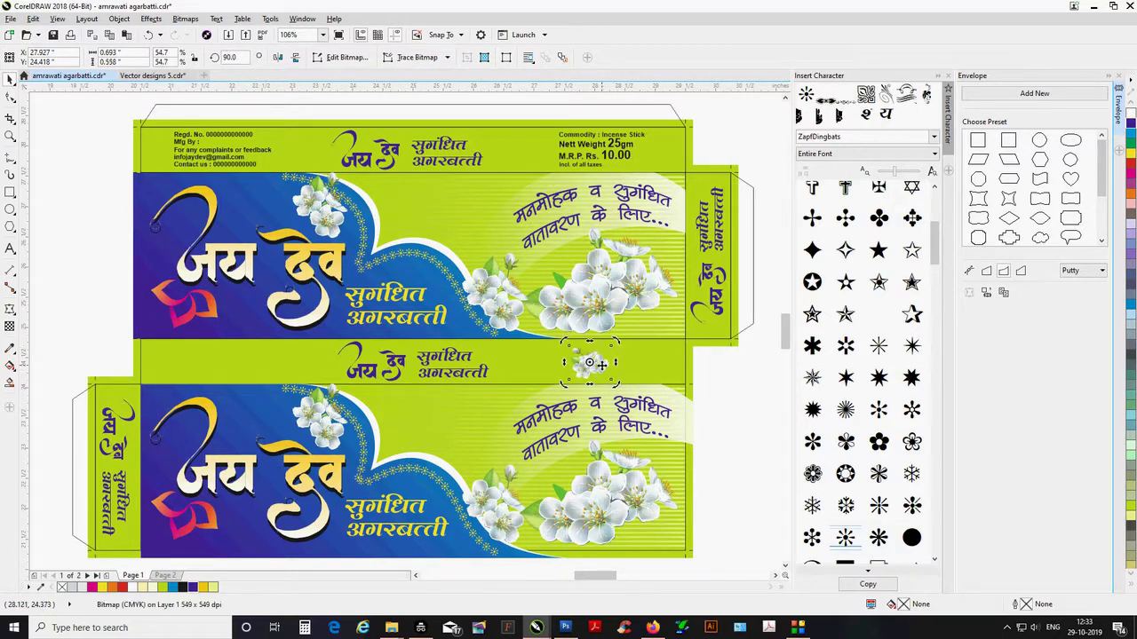
{"action": "left_click", "coordinate": [604, 366]}
{"action": "left_click_drag", "start_coordinate": [615, 385], "coordinate": [541, 373]}
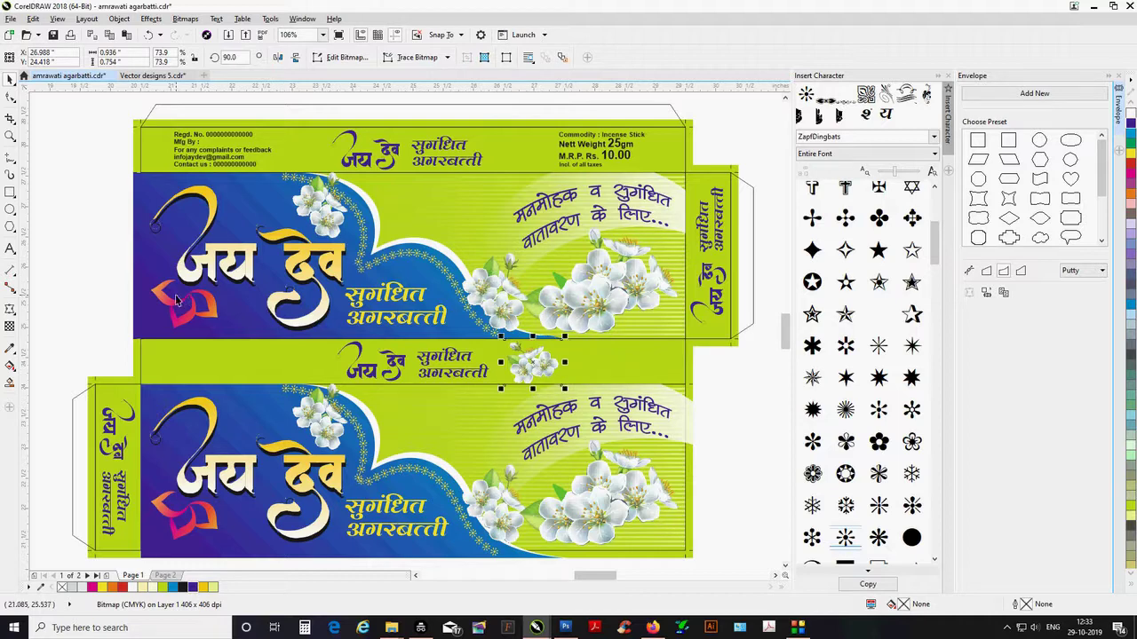
Try to place the pink ornament from the upper panel on the middle strip, and undo it.
{"action": "left_click_drag", "start_coordinate": [177, 306], "coordinate": [183, 360]}
{"action": "key", "text": "ctrl+z"}
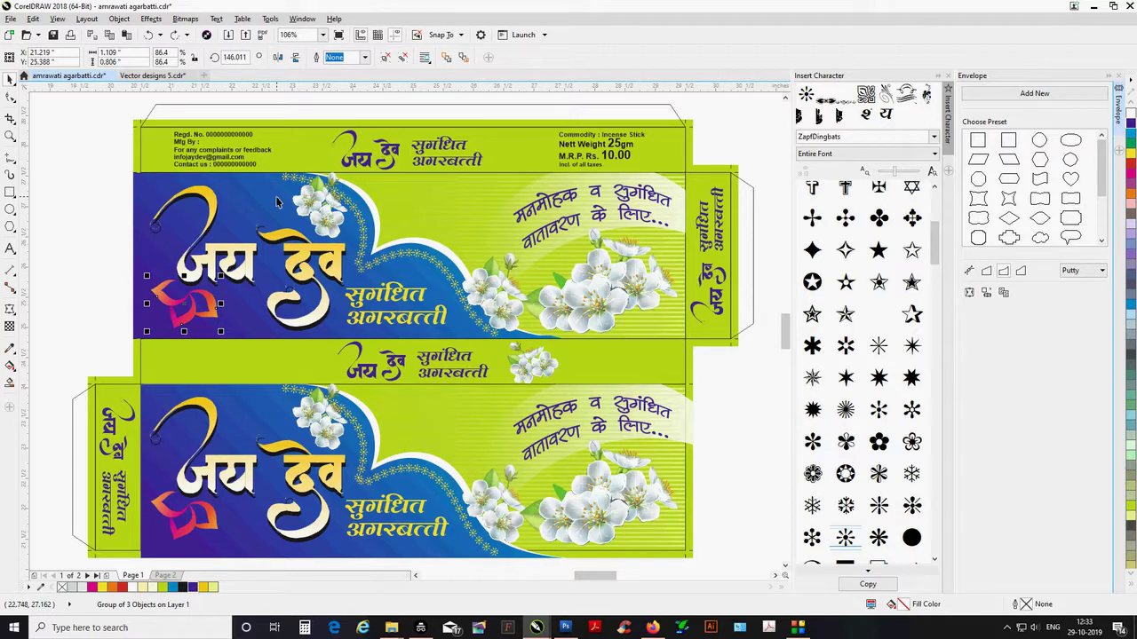
Add the text "Made in India" in 8 pt Arial near the empty end of the strip between the main panels.
{"action": "left_click", "coordinate": [10, 249]}
{"action": "left_click", "coordinate": [52, 297]}
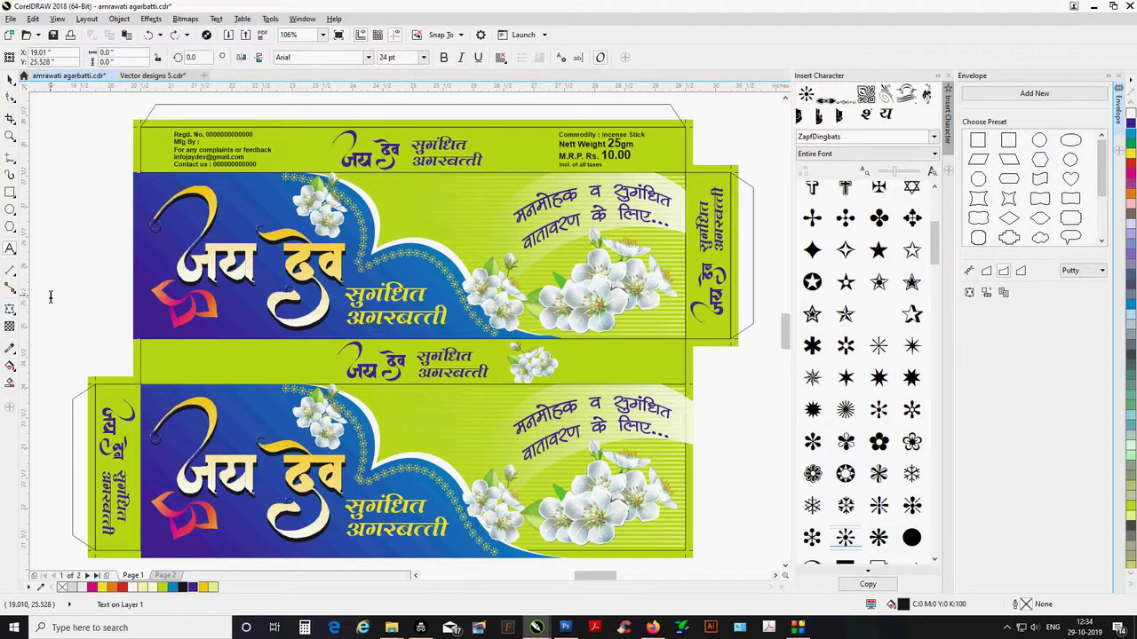
{"action": "type", "text": "Made in India"}
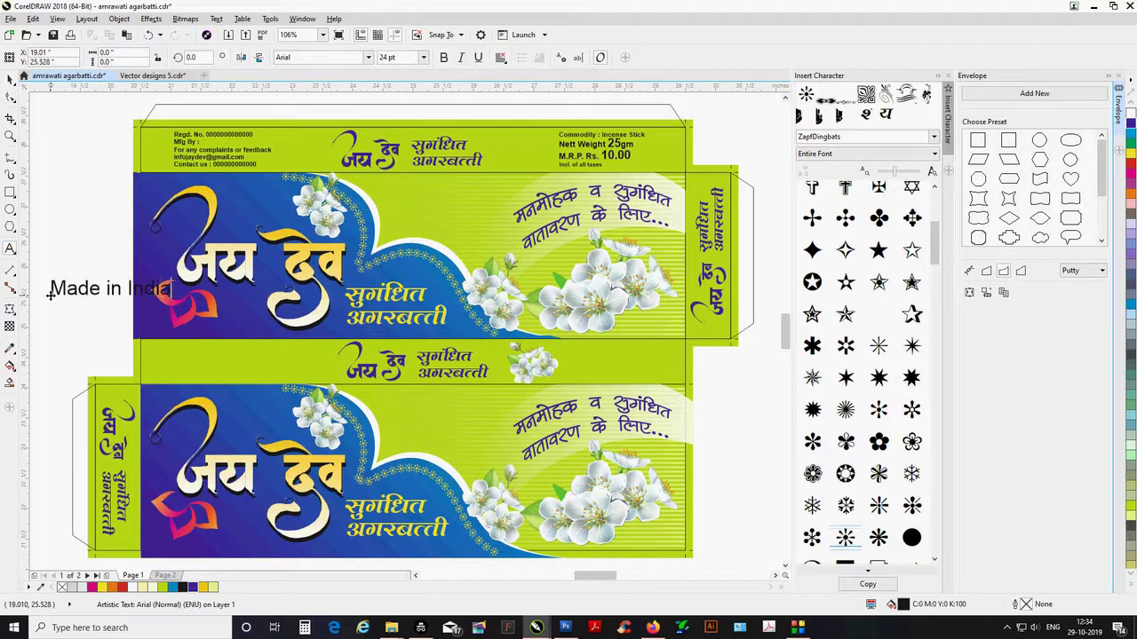
{"action": "key", "text": "ctrl+space"}
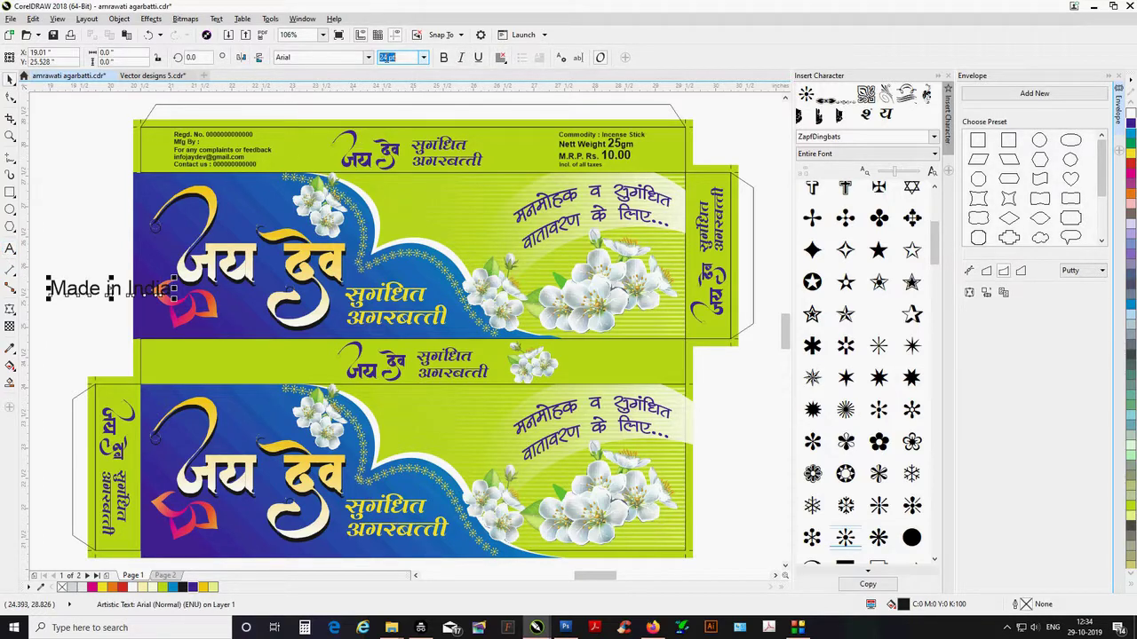
{"action": "type", "text": "8"}
{"action": "key", "text": "Return"}
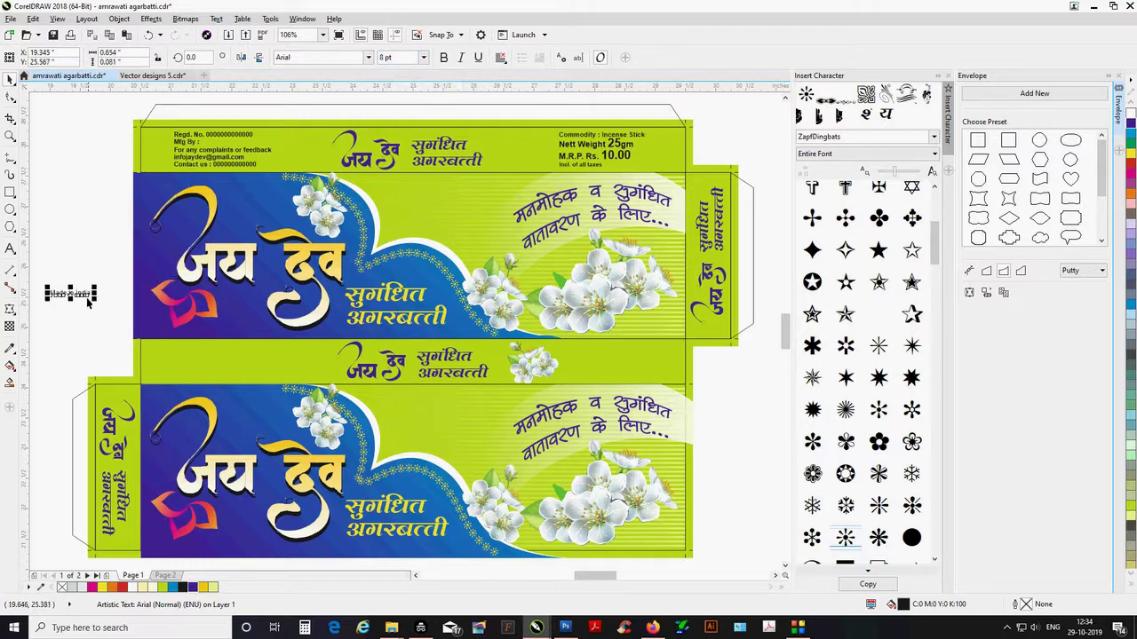
{"action": "left_click_drag", "start_coordinate": [89, 303], "coordinate": [202, 367]}
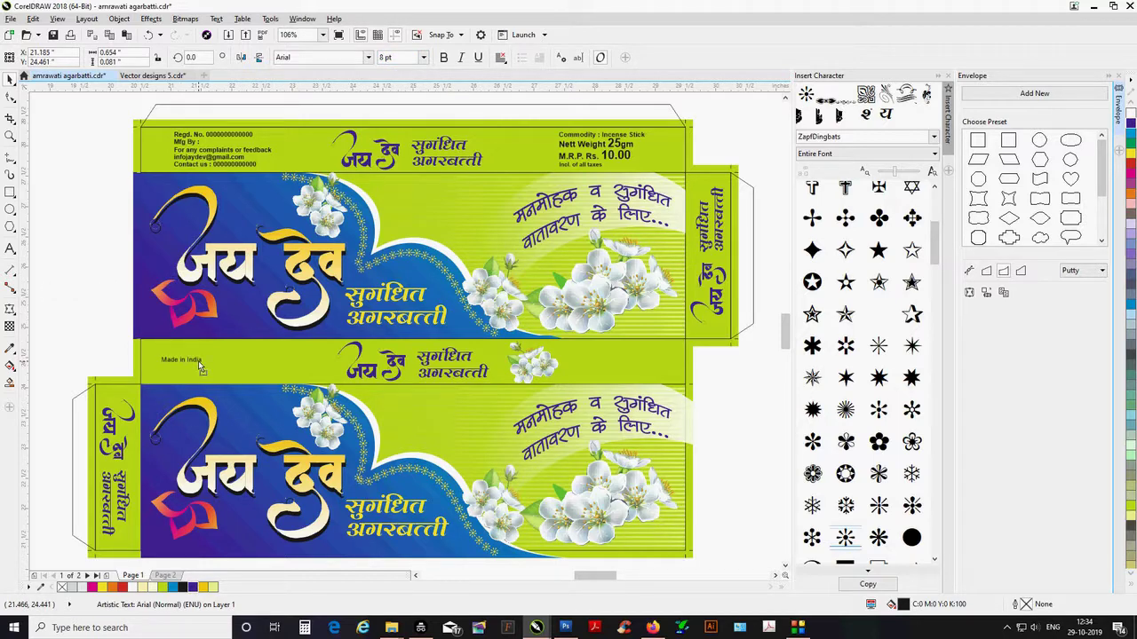
{"action": "left_click", "coordinate": [87, 320]}
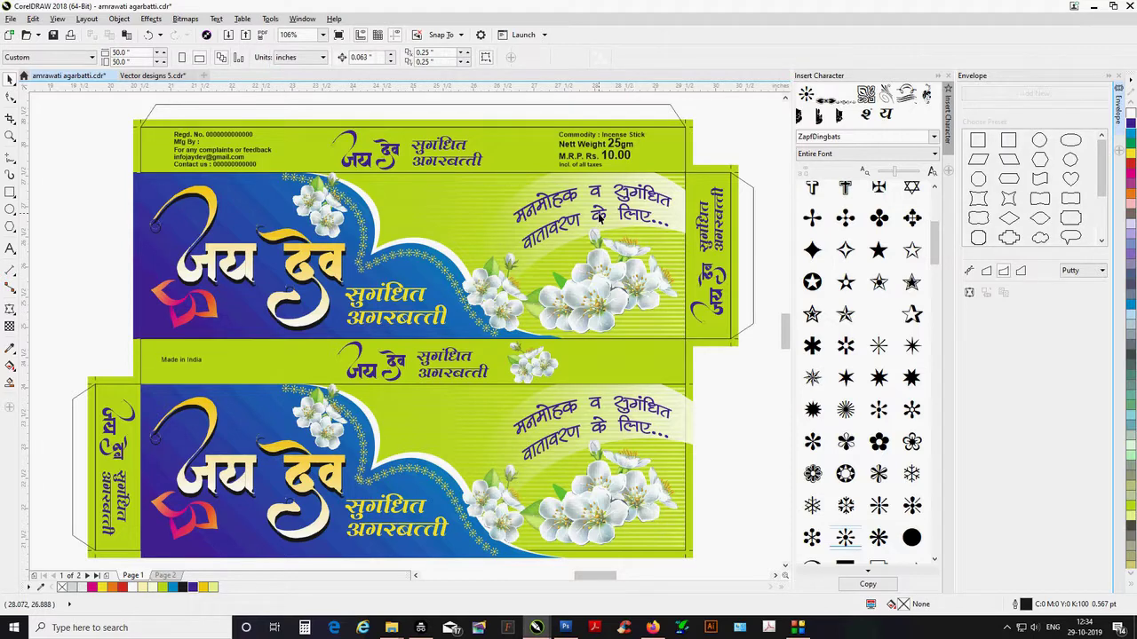
Place a reduced copy of the slogan "मनमोहक व सुगंधित वातावरण के लिए..." beside the middle strip's flower and clear its transformations.
{"action": "left_click_drag", "start_coordinate": [599, 218], "coordinate": [637, 382]}
{"action": "right_click", "coordinate": [637, 382]}
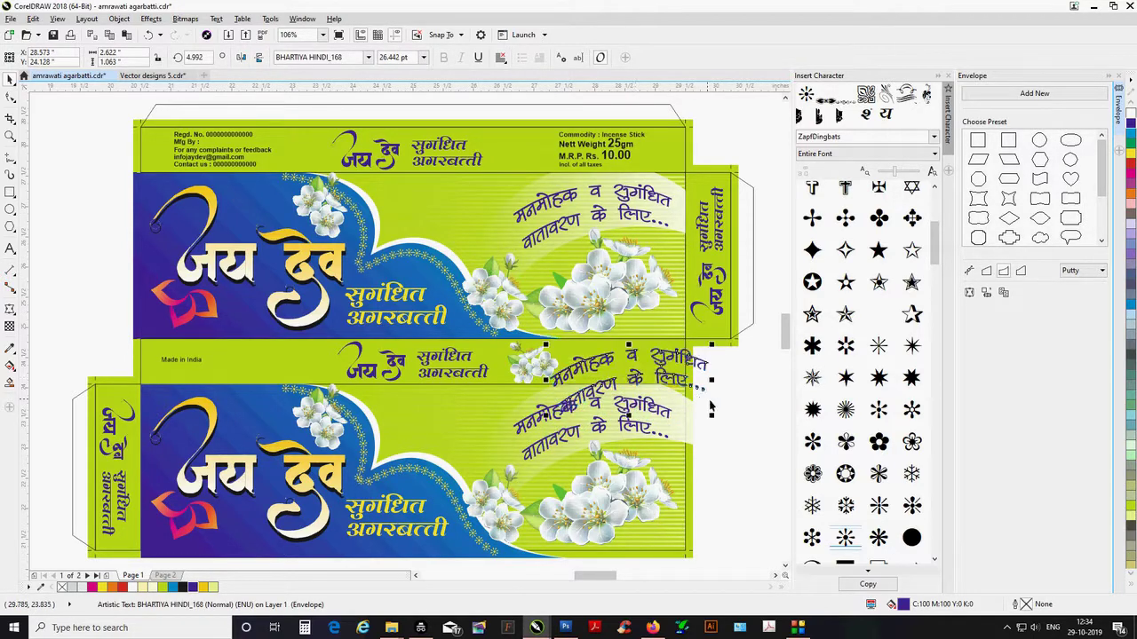
{"action": "left_click_drag", "start_coordinate": [711, 408], "coordinate": [654, 360]}
{"action": "left_click", "coordinate": [620, 360]}
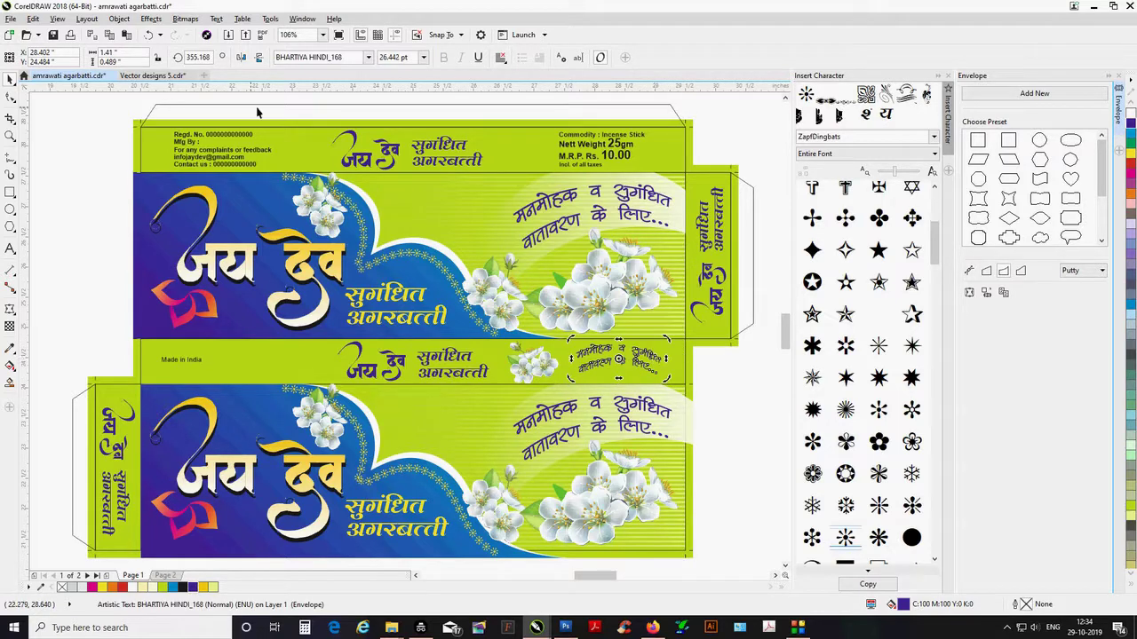
{"action": "left_click", "coordinate": [120, 18]}
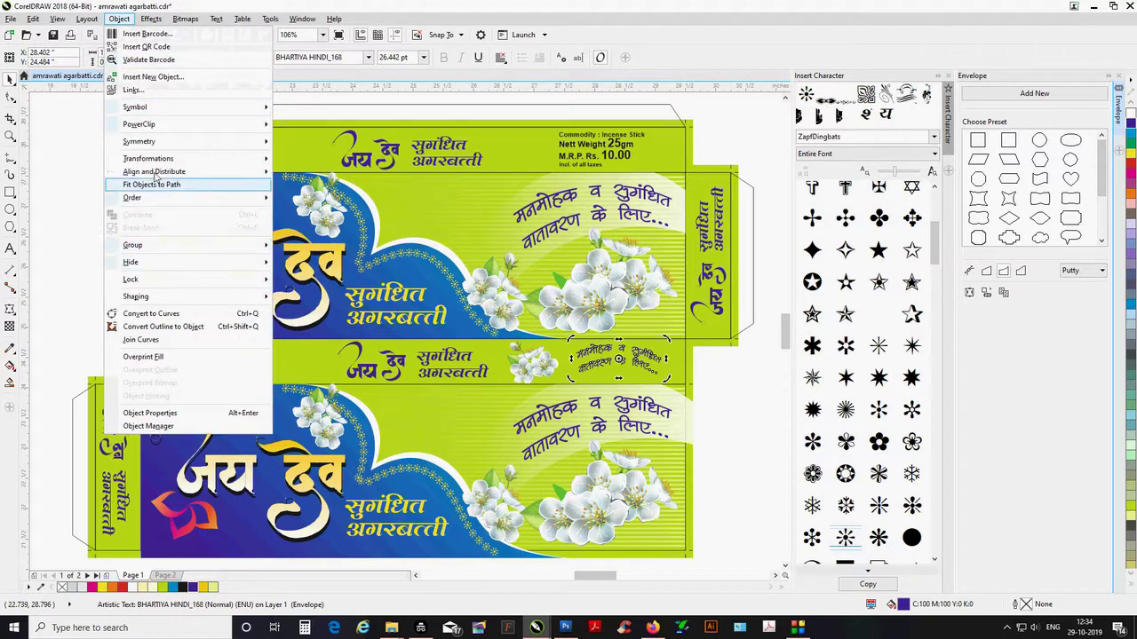
{"action": "mouse_move", "coordinate": [172, 160]}
{"action": "left_click", "coordinate": [299, 230]}
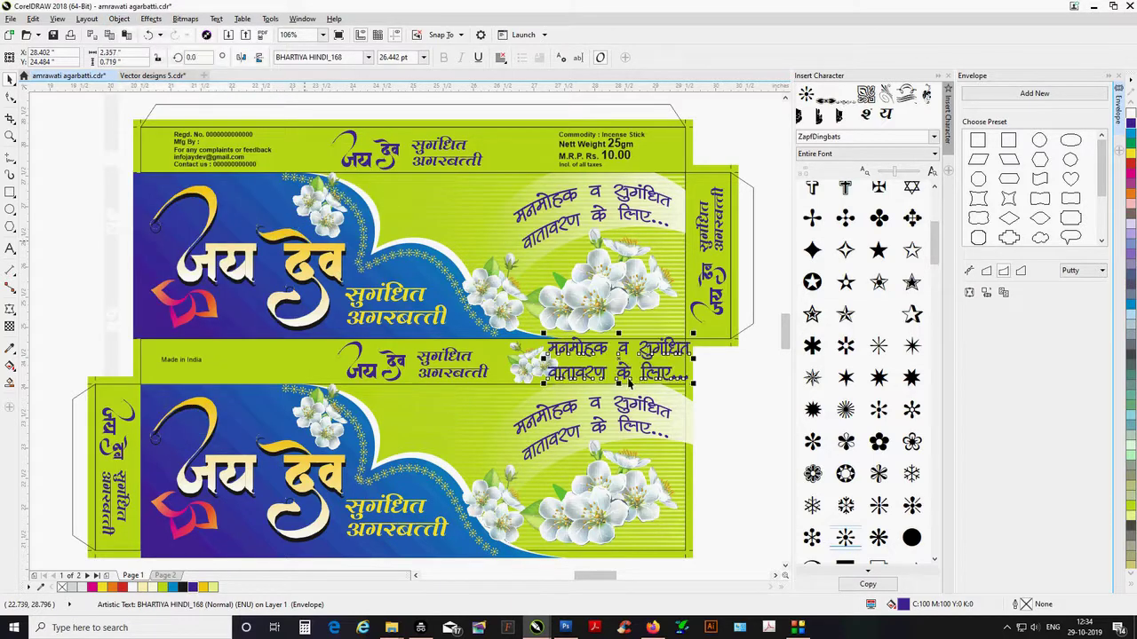
Scale the straightened slogan copy to about 1.44 by 0.44 inches and nudge it into place on the middle strip.
{"action": "left_click_drag", "start_coordinate": [692, 384], "coordinate": [651, 381]}
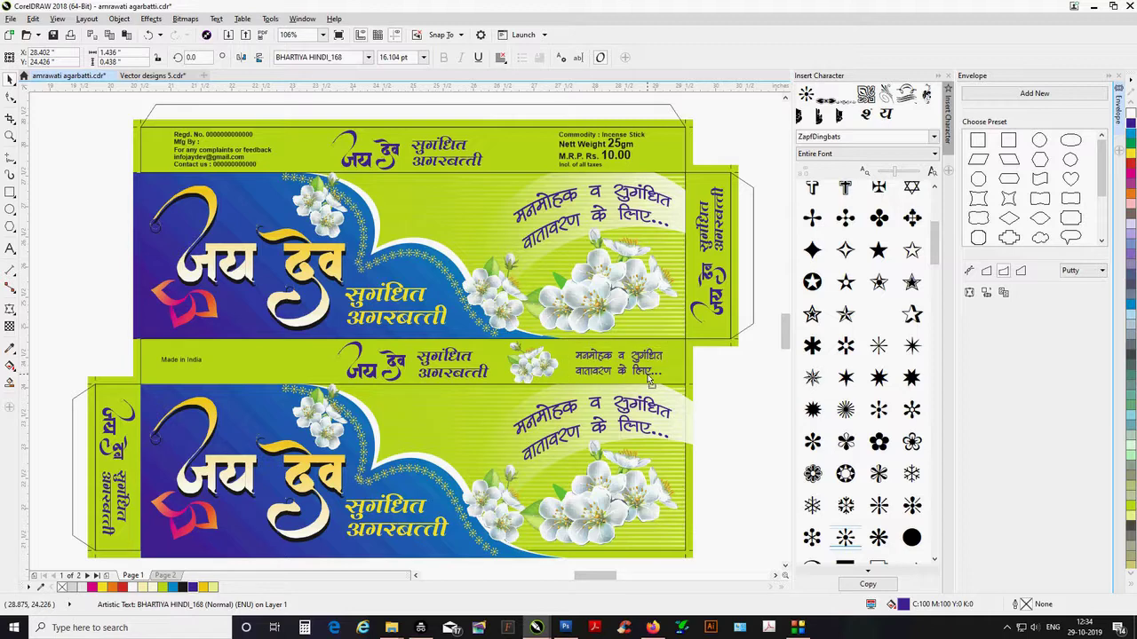
{"action": "key", "text": "Left"}
{"action": "key", "text": "Down"}
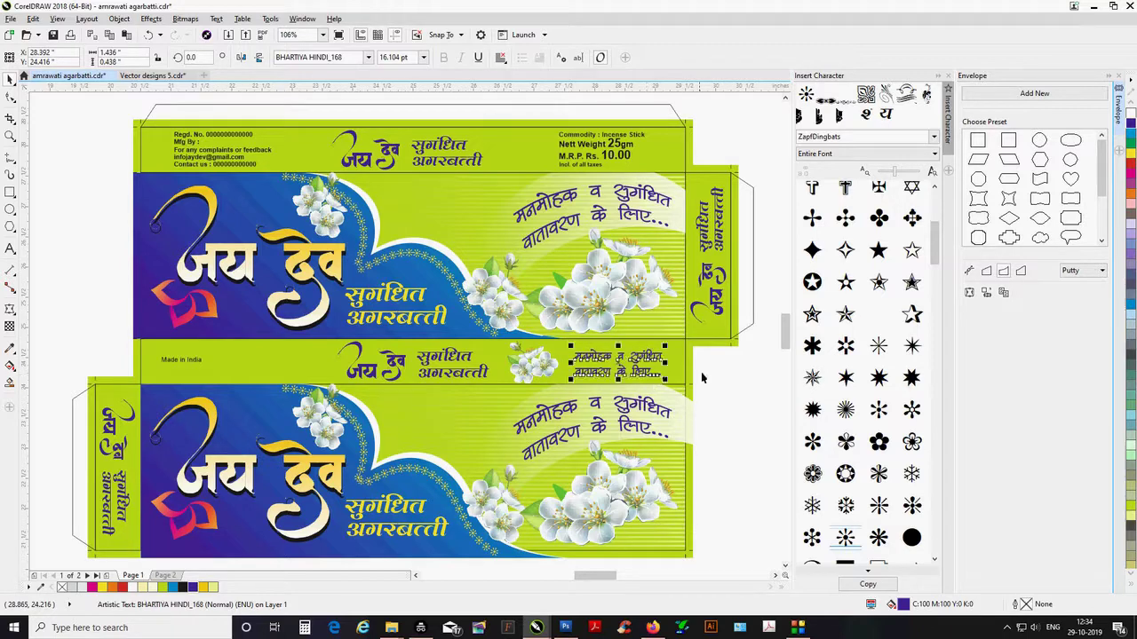
{"action": "left_click", "coordinate": [706, 371]}
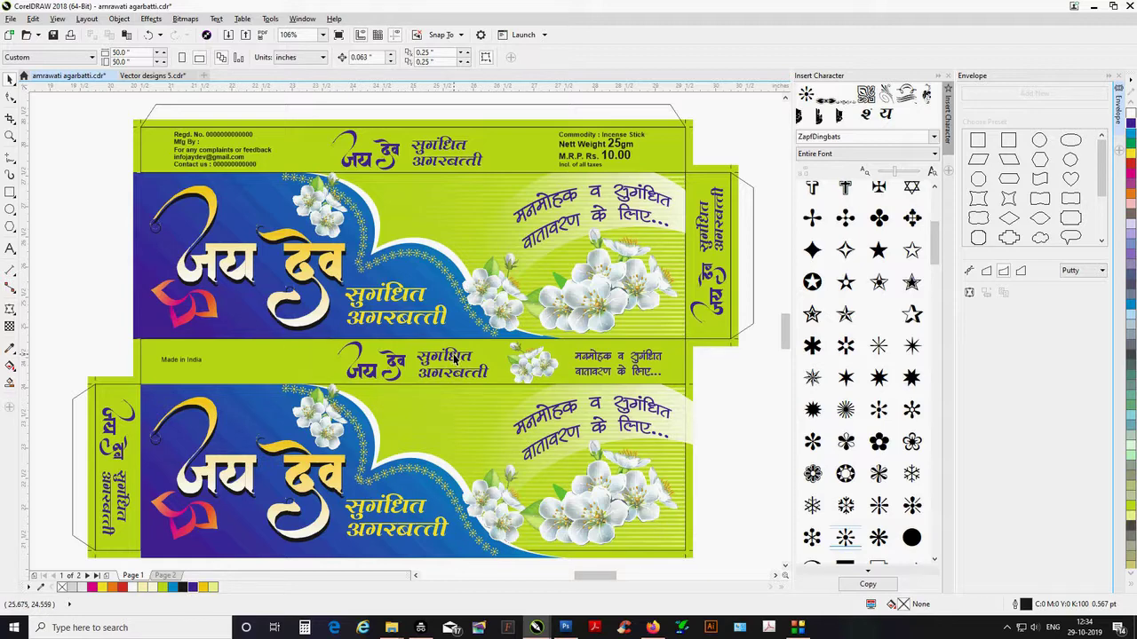
Move the middle strip's title group closer to "Made in India" and break that text into two centred lines.
{"action": "left_click_drag", "start_coordinate": [393, 369], "coordinate": [269, 373]}
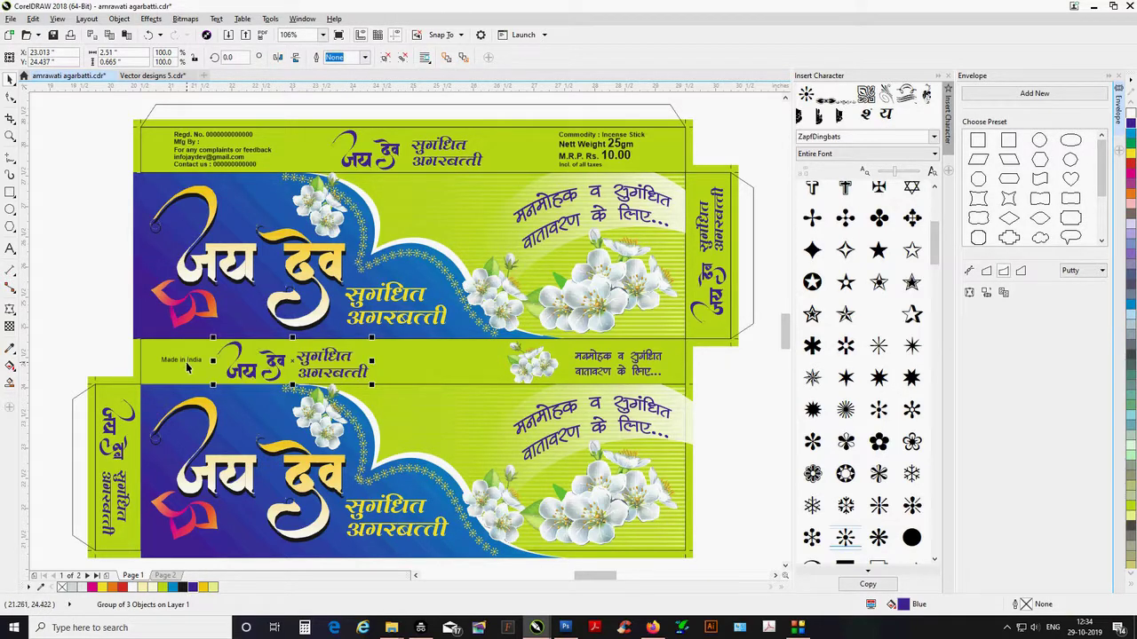
{"action": "double_click", "coordinate": [186, 363]}
{"action": "key", "text": "Return"}
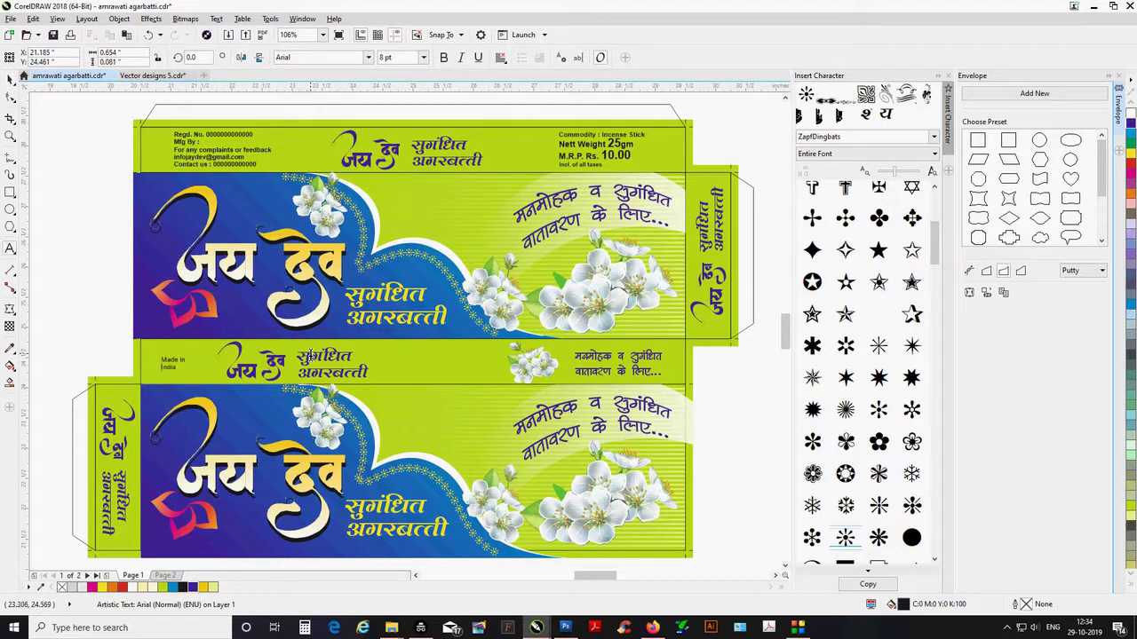
{"action": "key", "text": "ctrl+a"}
{"action": "key", "text": "ctrl+e"}
{"action": "key", "text": "ctrl+space"}
{"action": "left_click", "coordinate": [79, 330]}
Frame "Made in India" with a rectangle about 0.54 by 0.35 inches, centre the two on each other and align them vertically with the strip.
{"action": "left_click", "coordinate": [9, 193]}
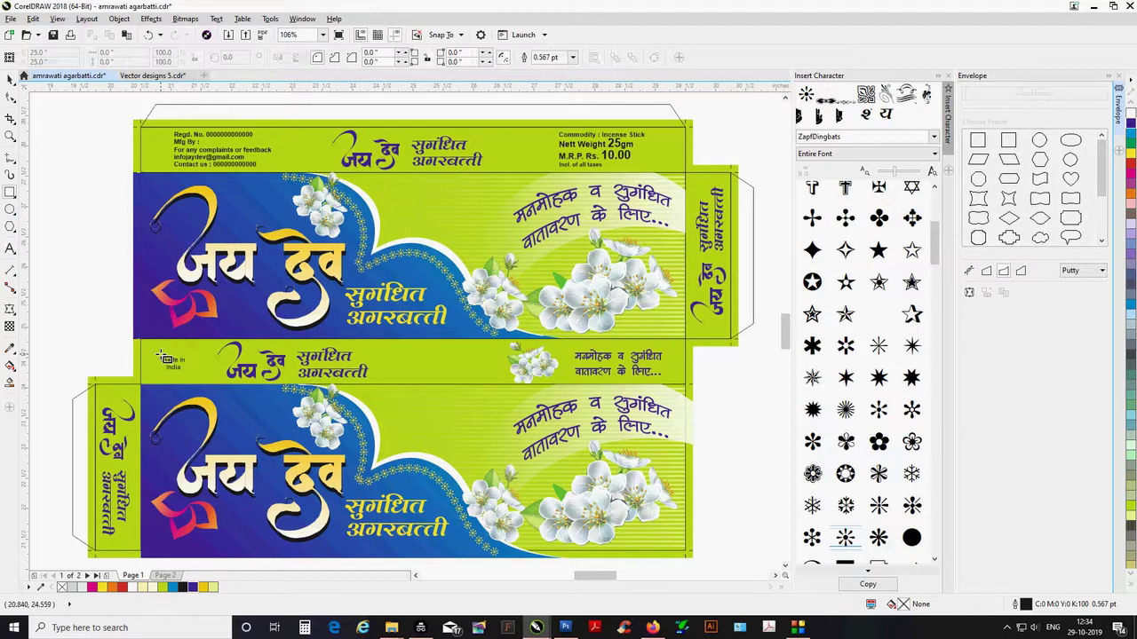
{"action": "left_click_drag", "start_coordinate": [154, 350], "coordinate": [196, 379]}
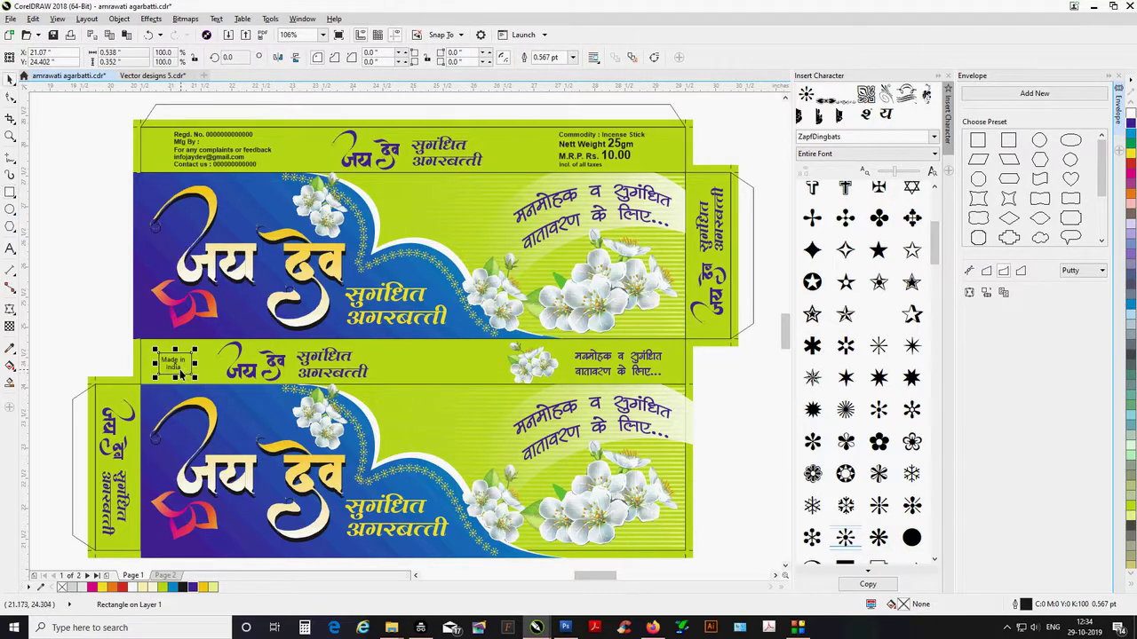
{"action": "left_click", "coordinate": [179, 368], "text": "shift"}
{"action": "key", "text": "c"}
{"action": "key", "text": "e"}
{"action": "left_click", "coordinate": [206, 362], "text": "shift"}
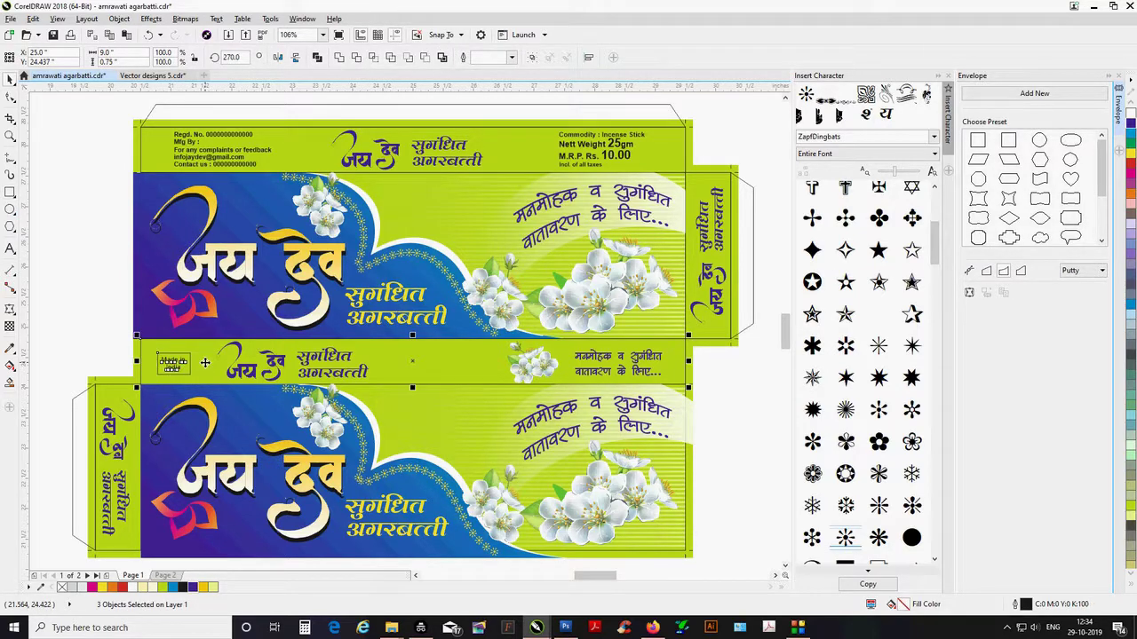
{"action": "key", "text": "e"}
{"action": "left_click", "coordinate": [94, 311]}
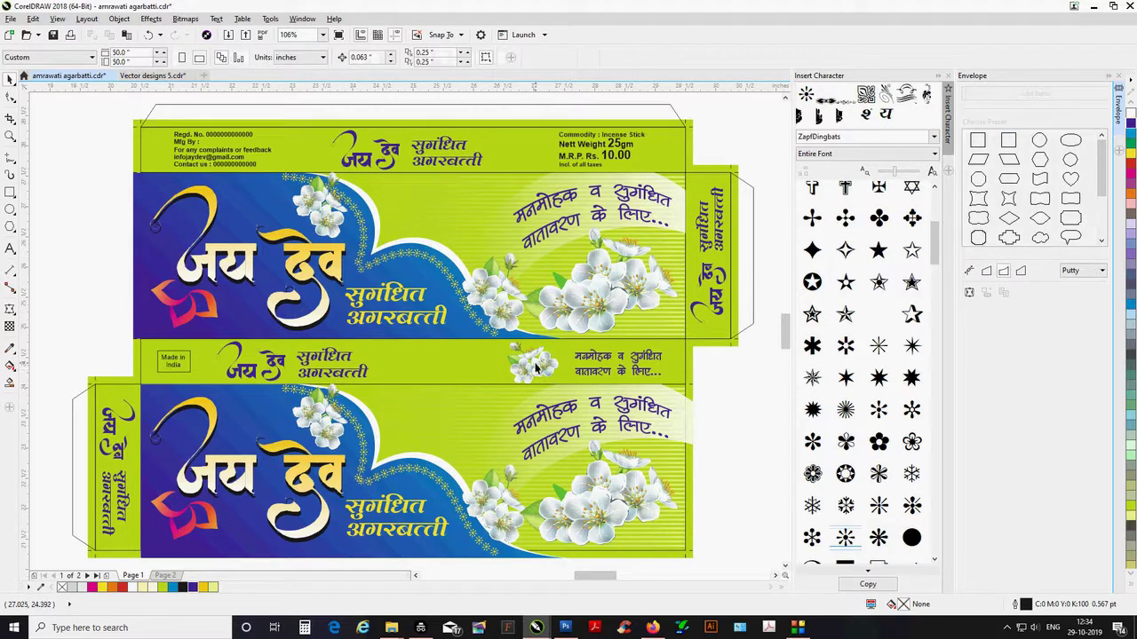
Move the flower next to the middle strip's title group and the slogan next to the flower.
{"action": "left_click_drag", "start_coordinate": [535, 367], "coordinate": [408, 365]}
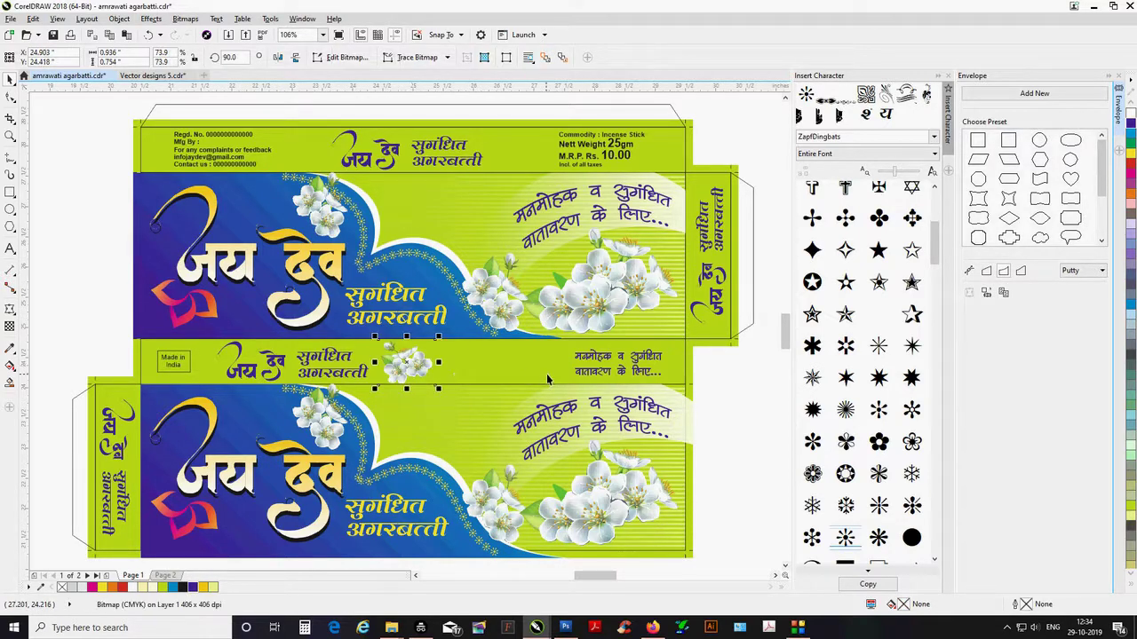
{"action": "left_click", "coordinate": [585, 374]}
{"action": "left_click_drag", "start_coordinate": [585, 374], "coordinate": [463, 370]}
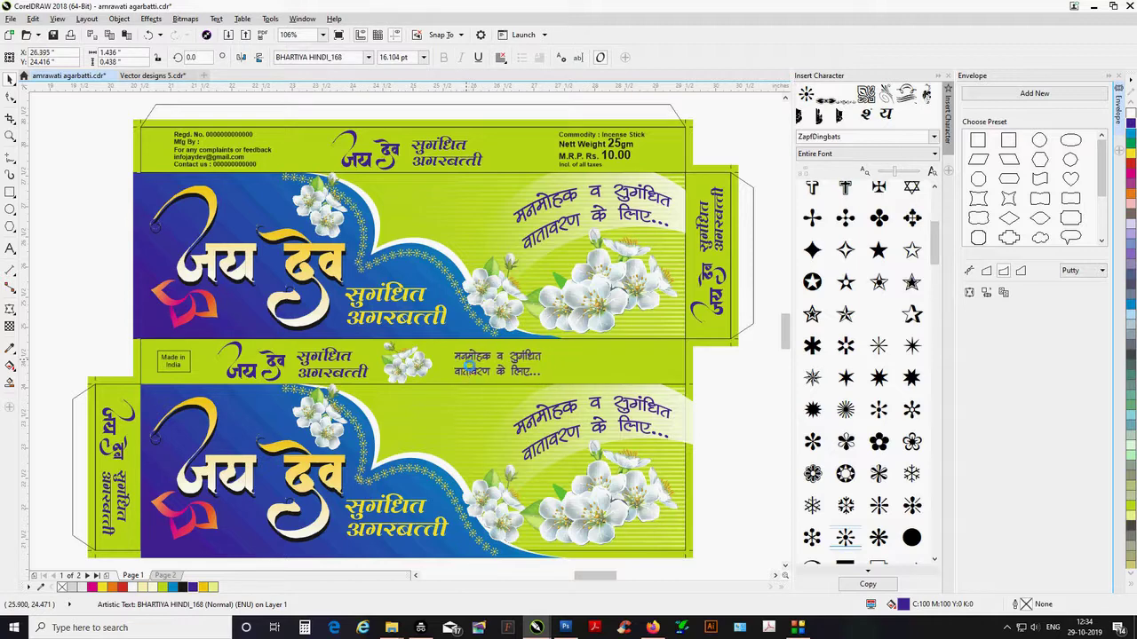
Move the complaints and feedback contact text from the top strip to the free end of the middle strip, after the slogan.
{"action": "left_click", "coordinate": [228, 151]}
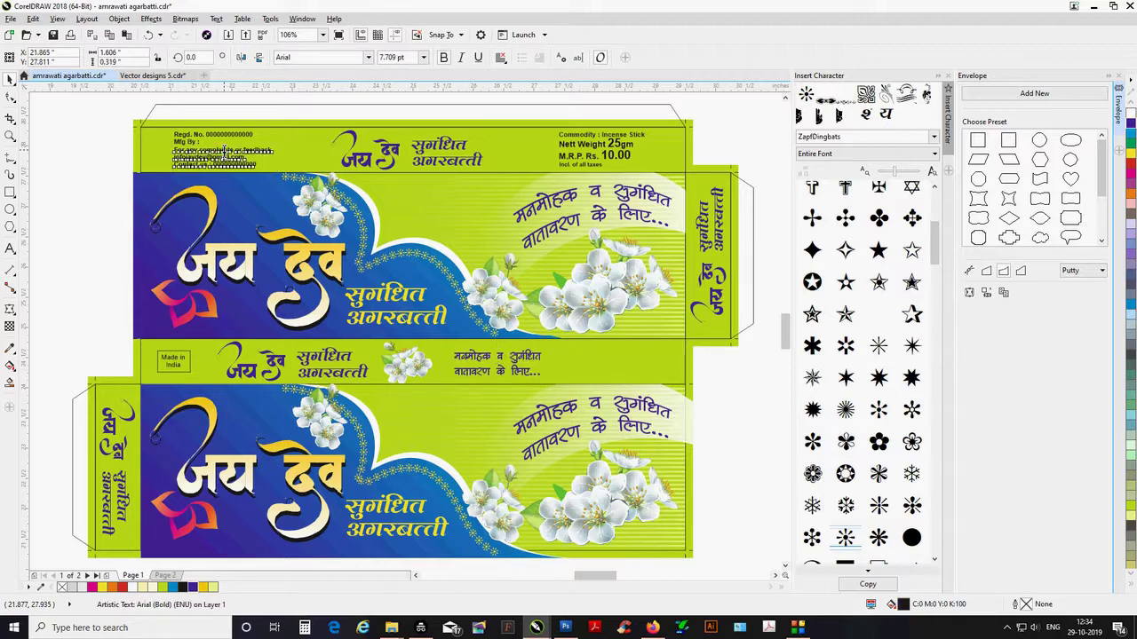
{"action": "left_click_drag", "start_coordinate": [229, 151], "coordinate": [628, 358]}
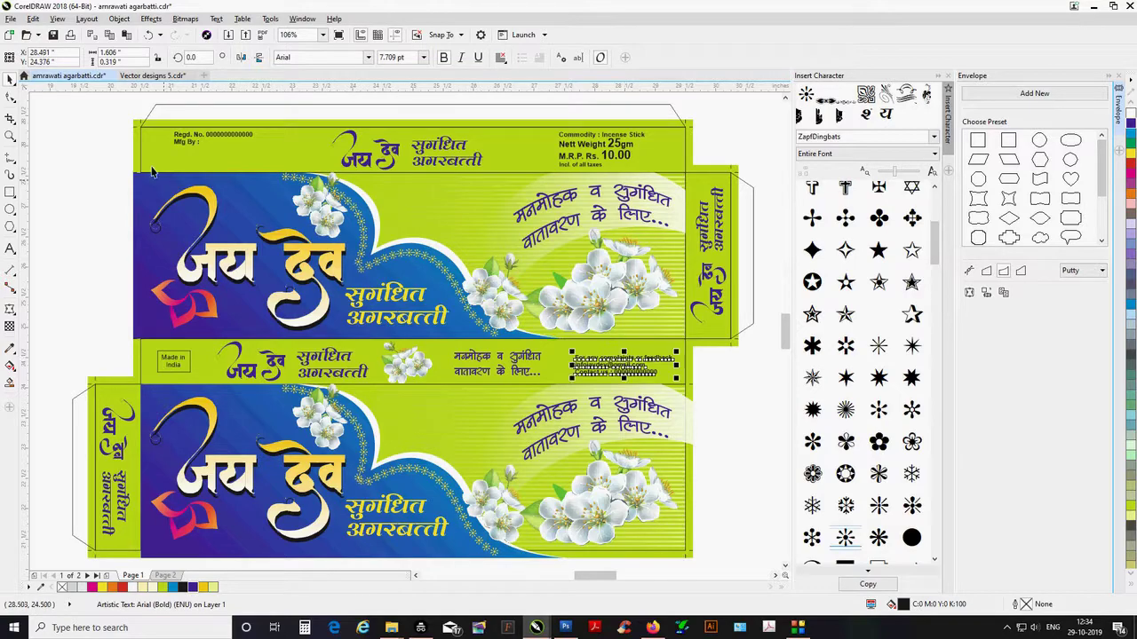